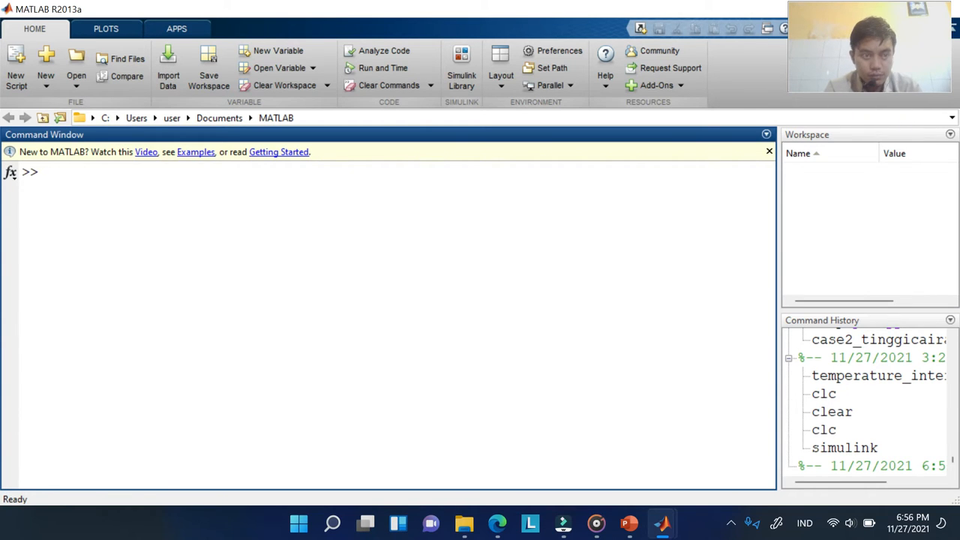
Create a new blank script in a maximized editor and close the gas_difusion_layer.m file
click(16, 59)
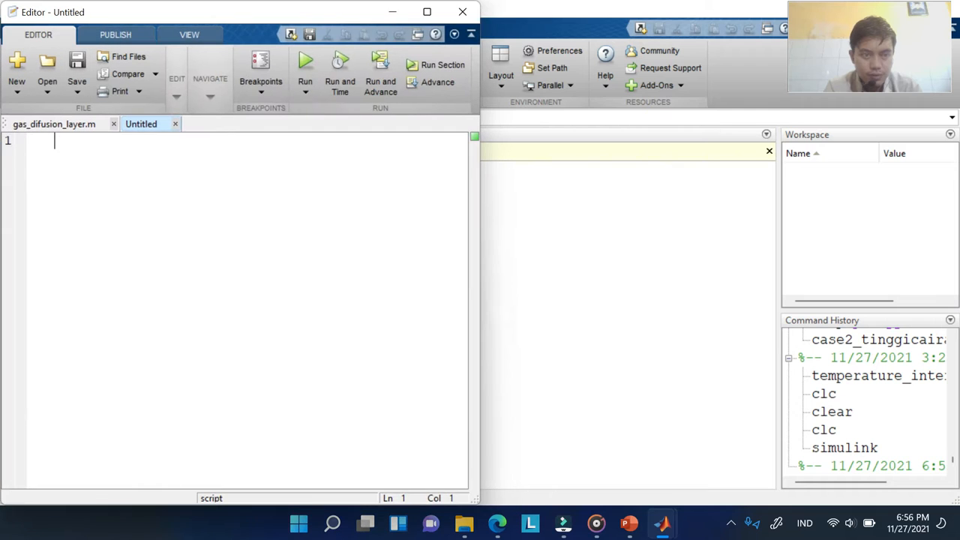
click(427, 11)
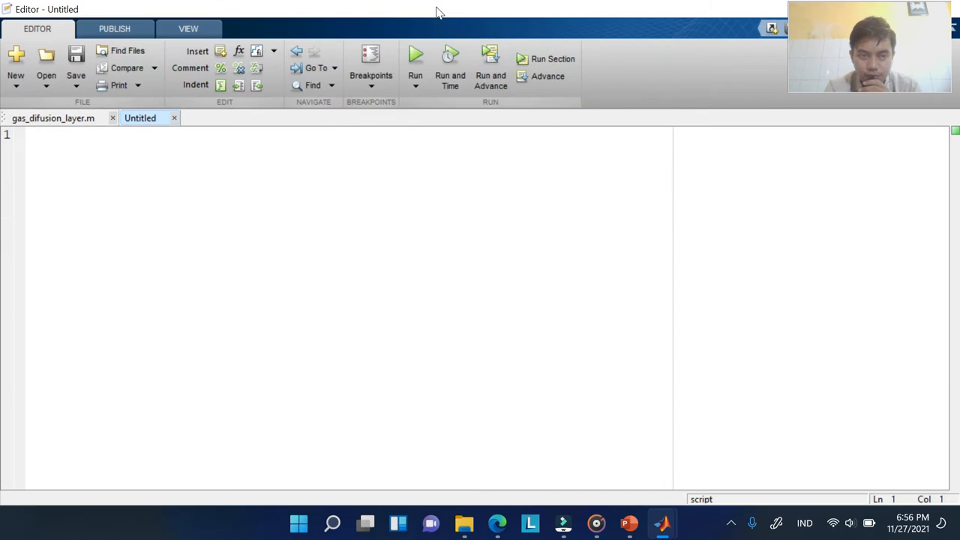
click(112, 117)
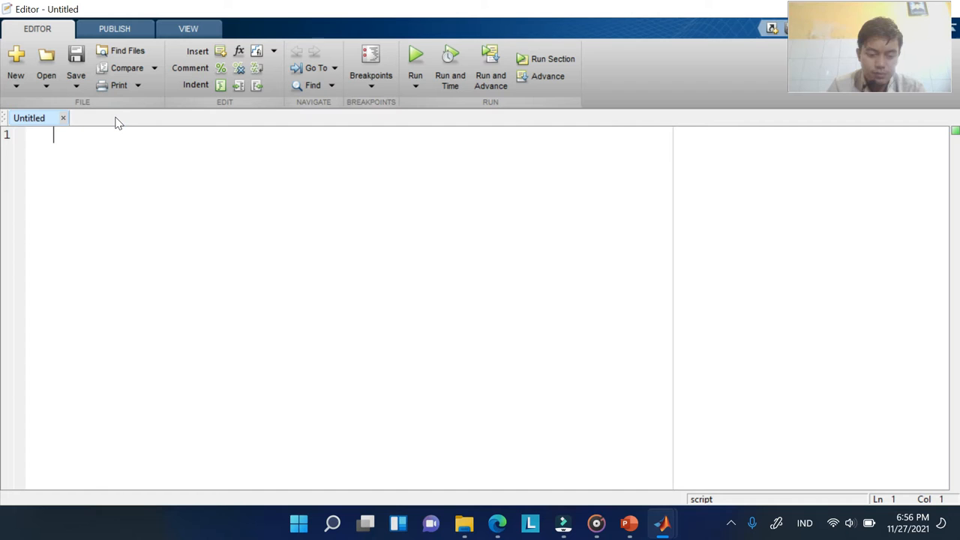
Write the header line "function dydt=pdo_matlab(t,y)" in the blank script
text(function)
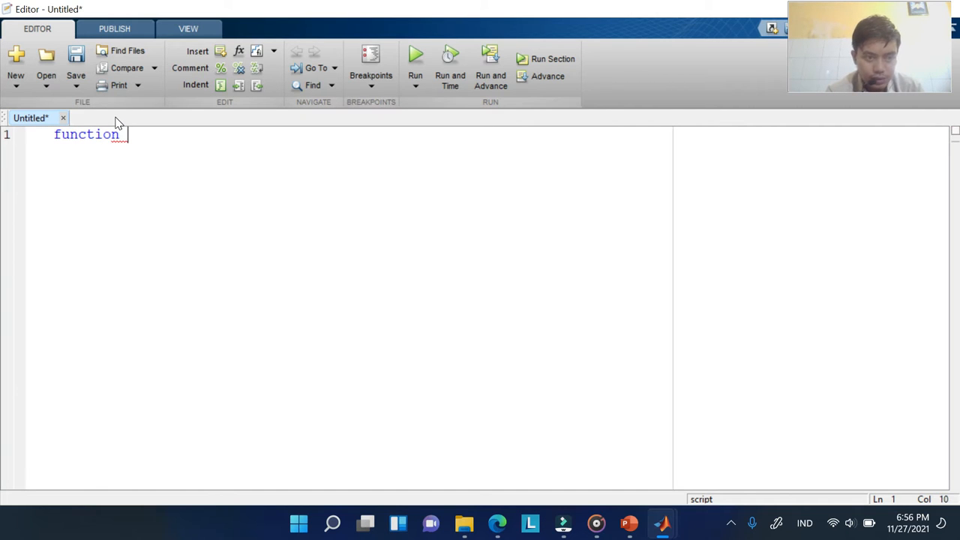
text( dydt=)
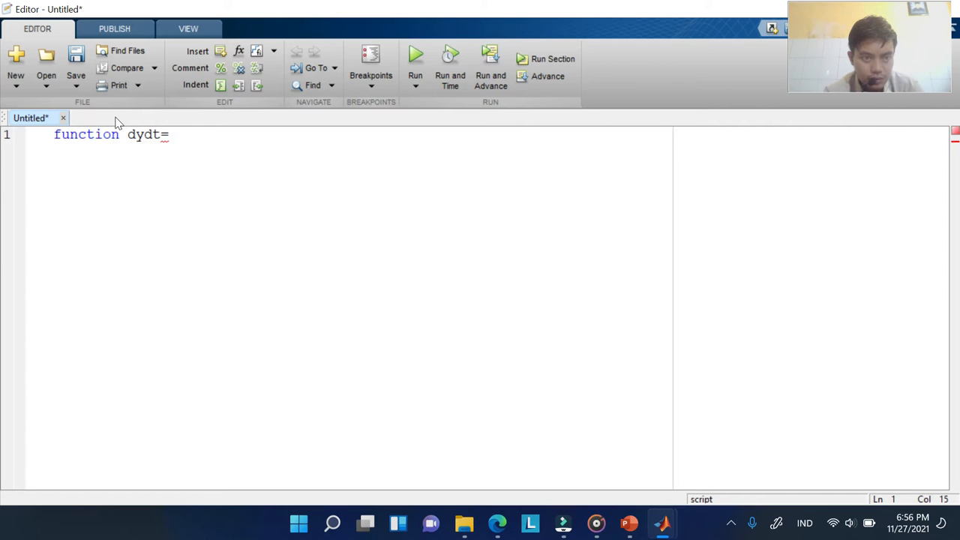
text(pdo)
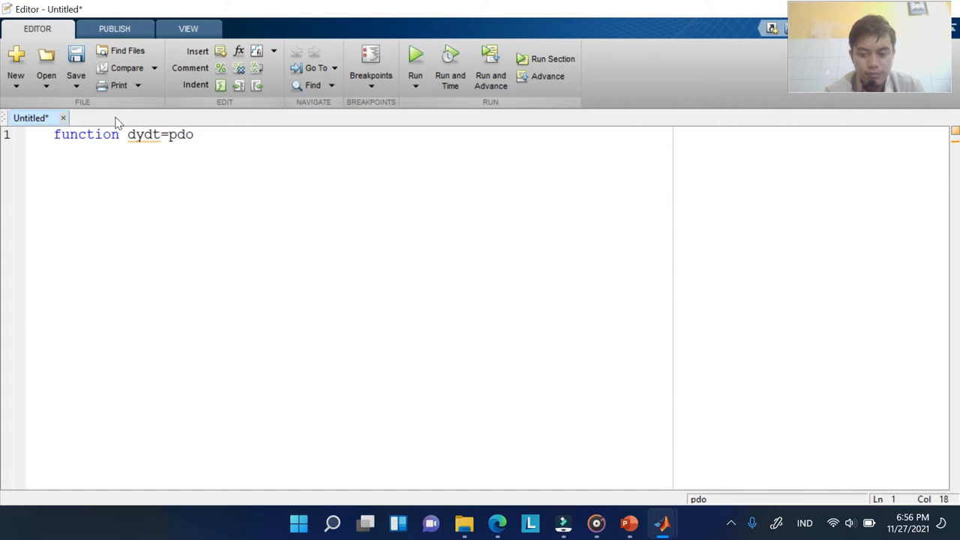
text(_ma)
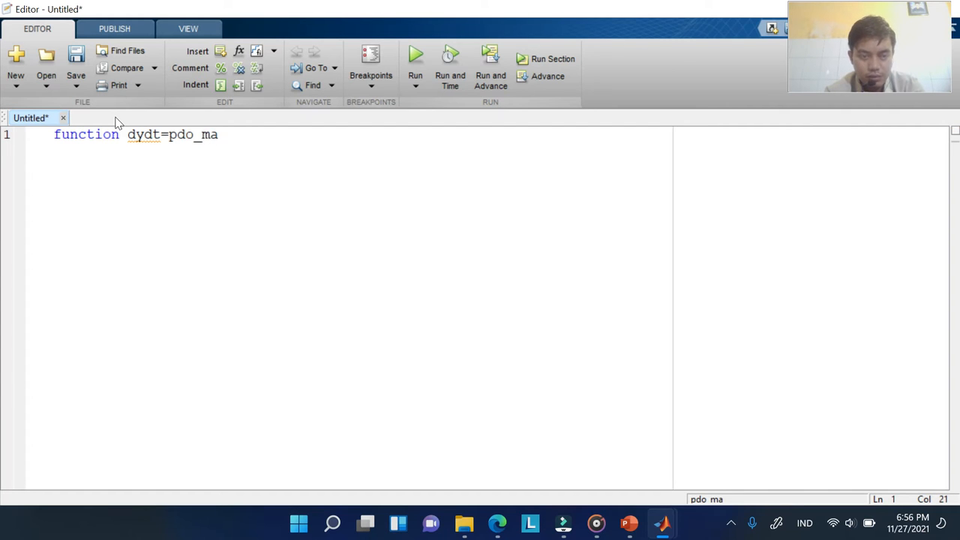
text(tlab()
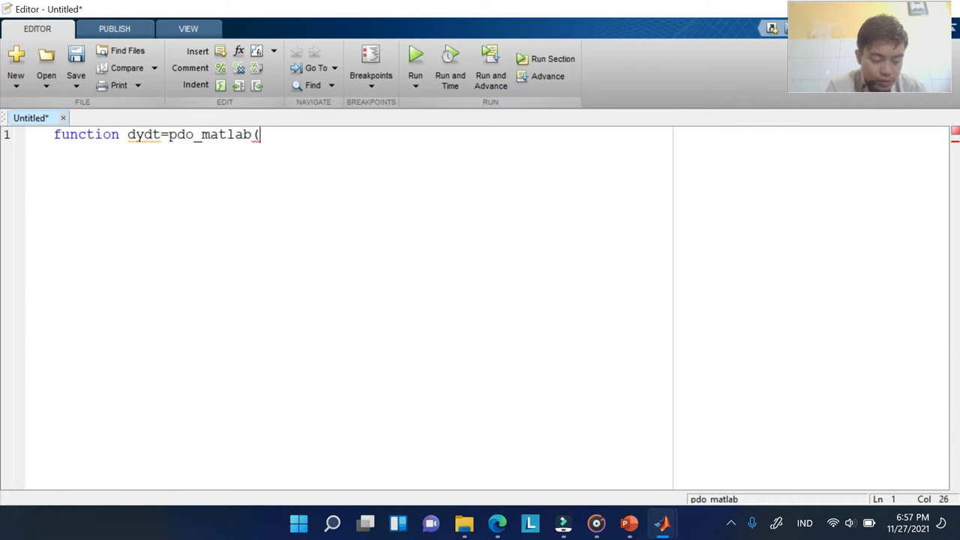
text(t)
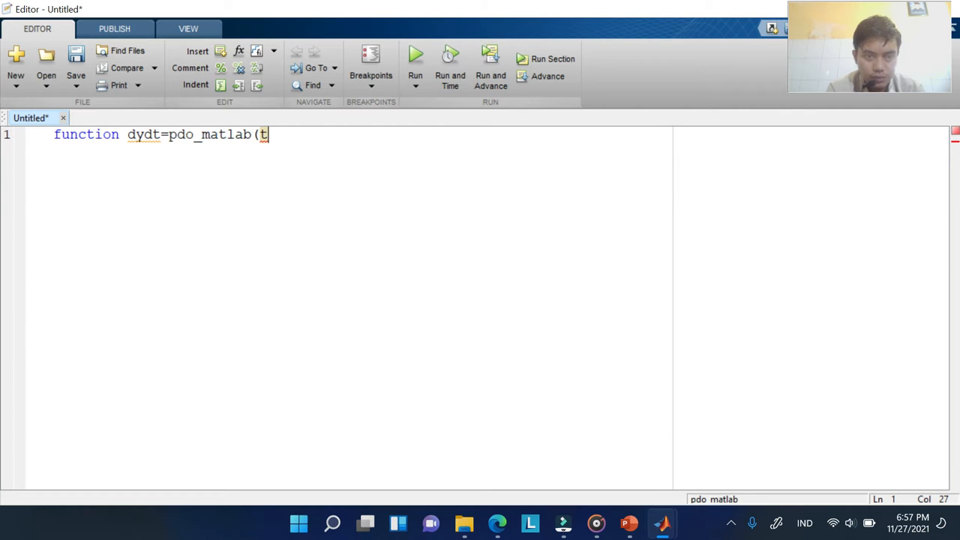
text(,)
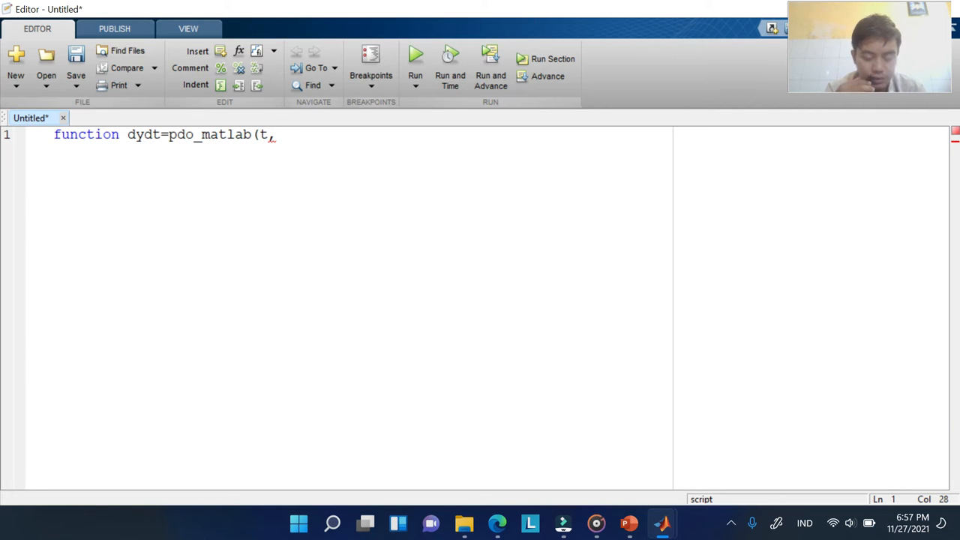
text(y))
key(Return)
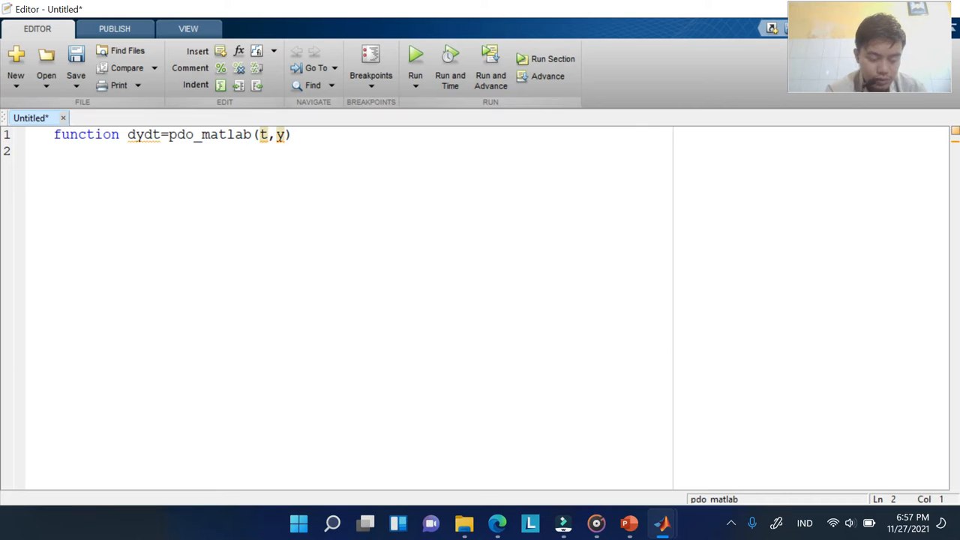
Add the equation "dydt=(-y+K*u).*1./tou;" from the PowerPoint notes below the header and close the function with "end"
text(dydt=)
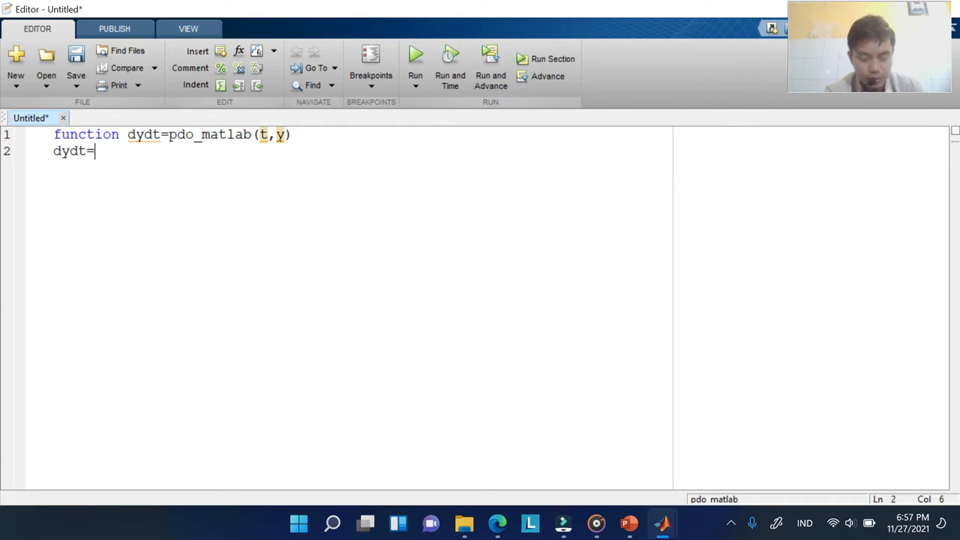
text(()
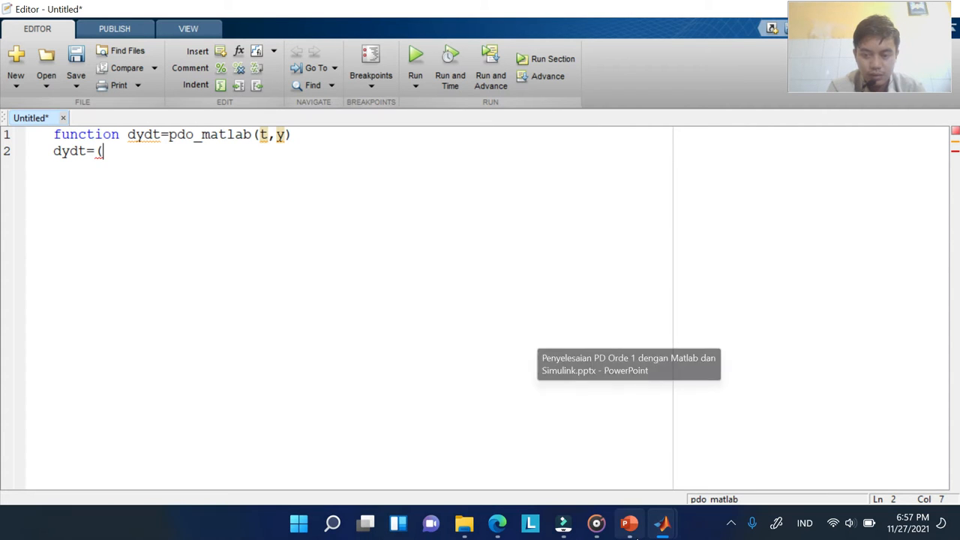
click(629, 523)
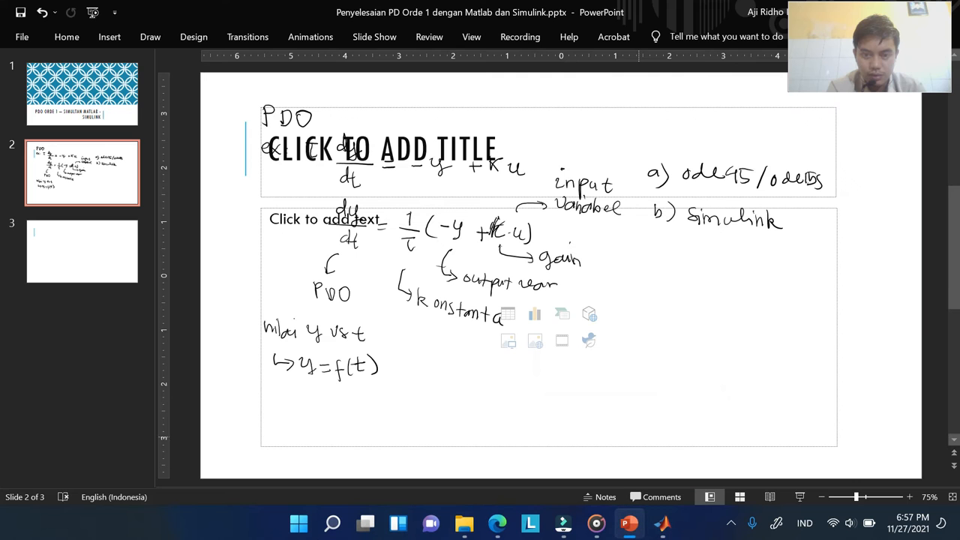
click(632, 529)
text(-)
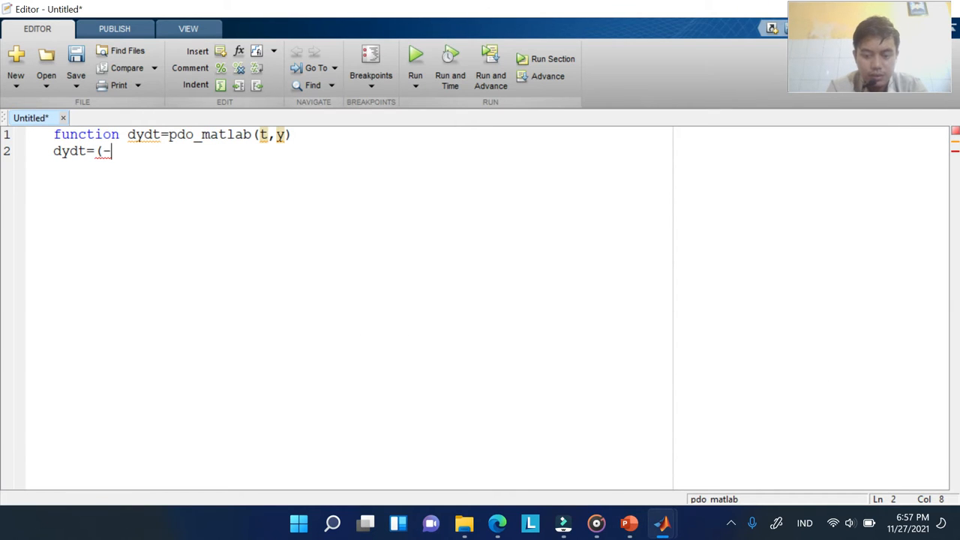
text(y+K)
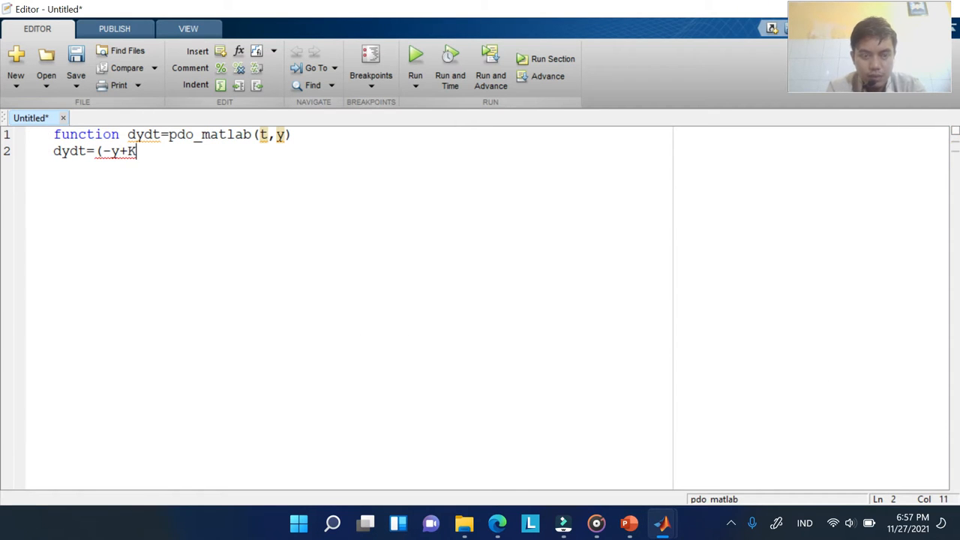
text(*u)
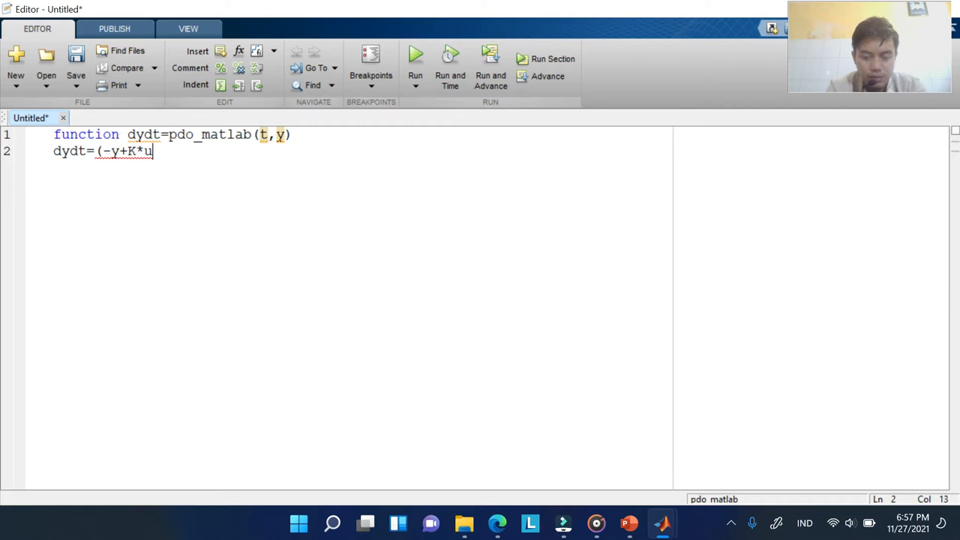
text().*)
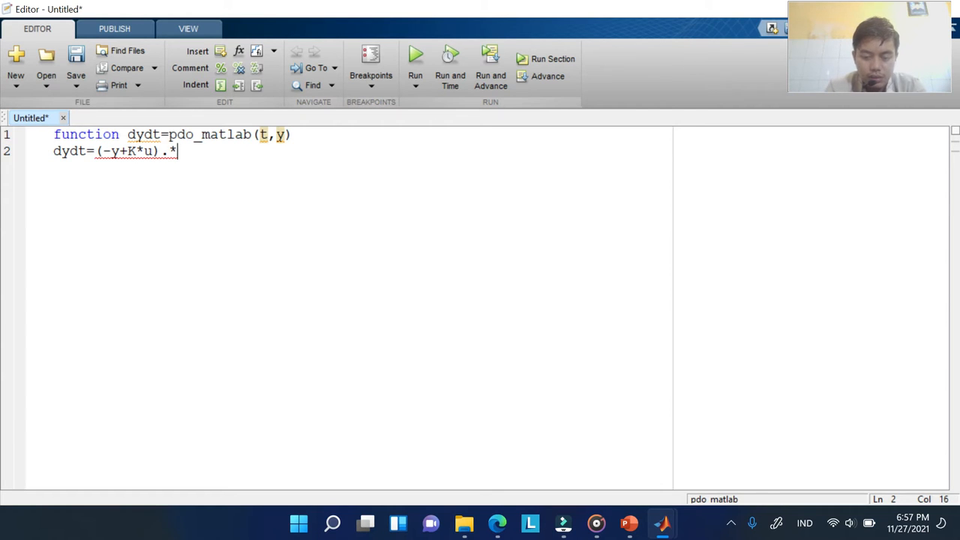
text(1.)
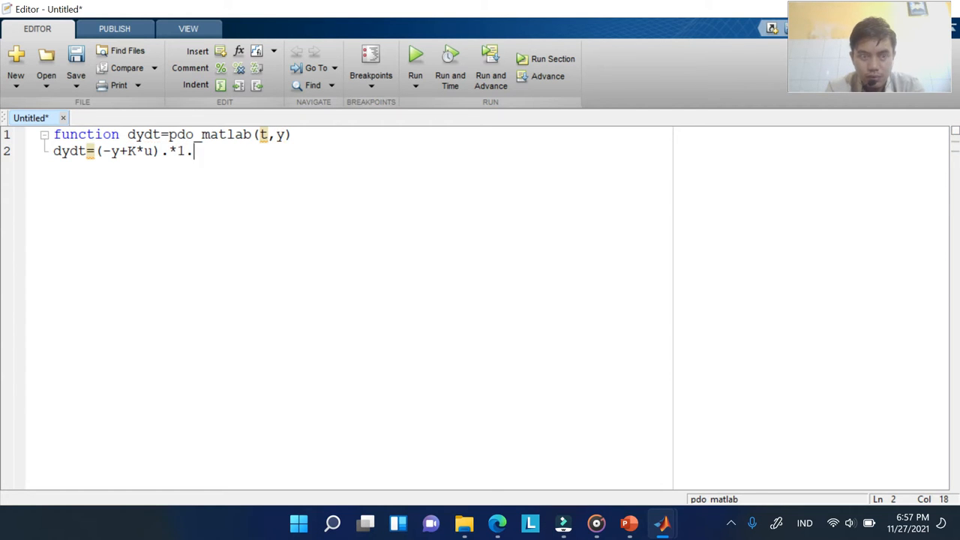
text(/tou;)
key(Return)
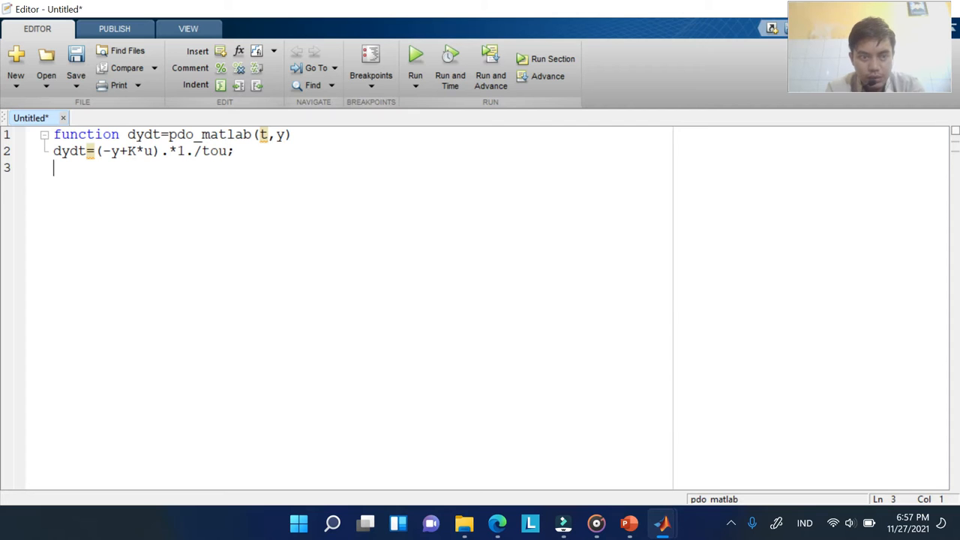
text(end)
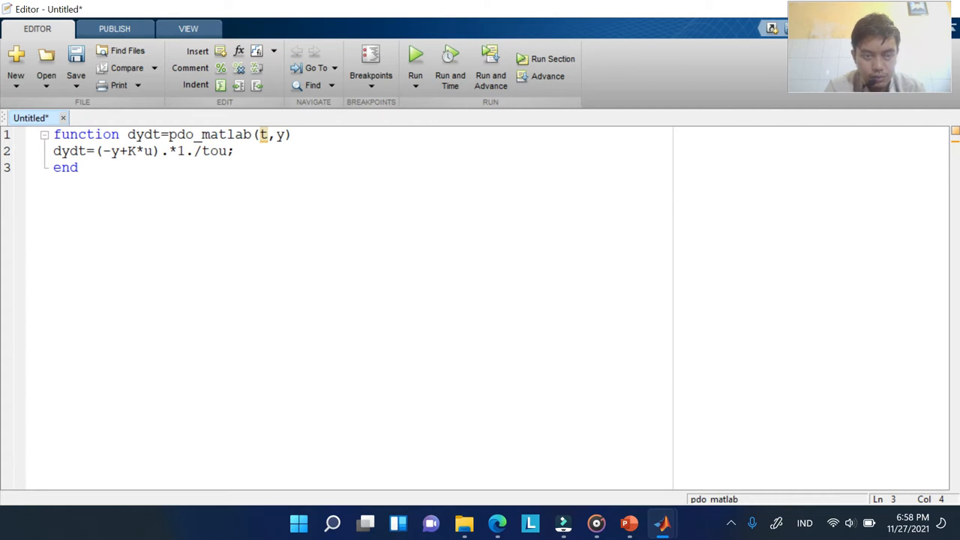
Insert the assignment lines "K=", "u=" and "tou=" between the function header and the dydt equation
click(300, 134)
key(Return)
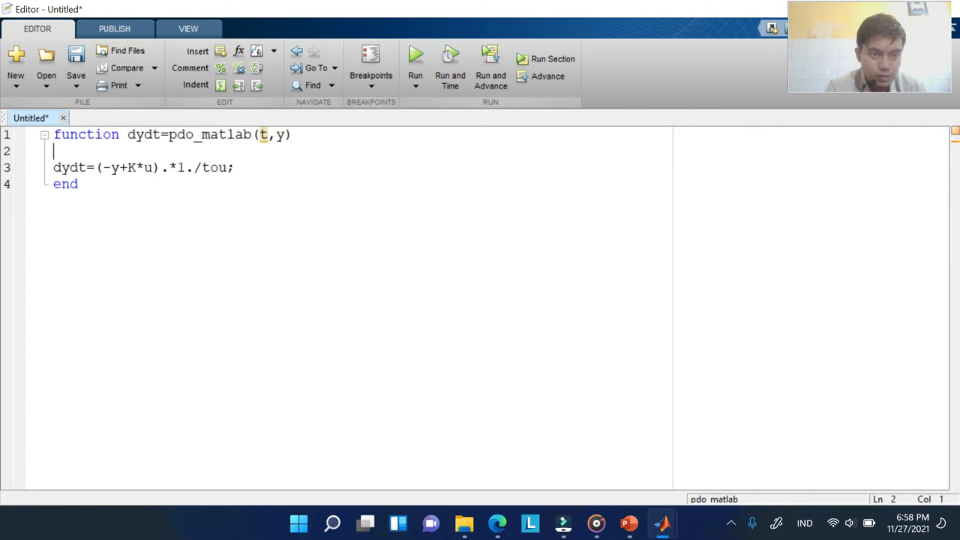
text(K=)
key(Return)
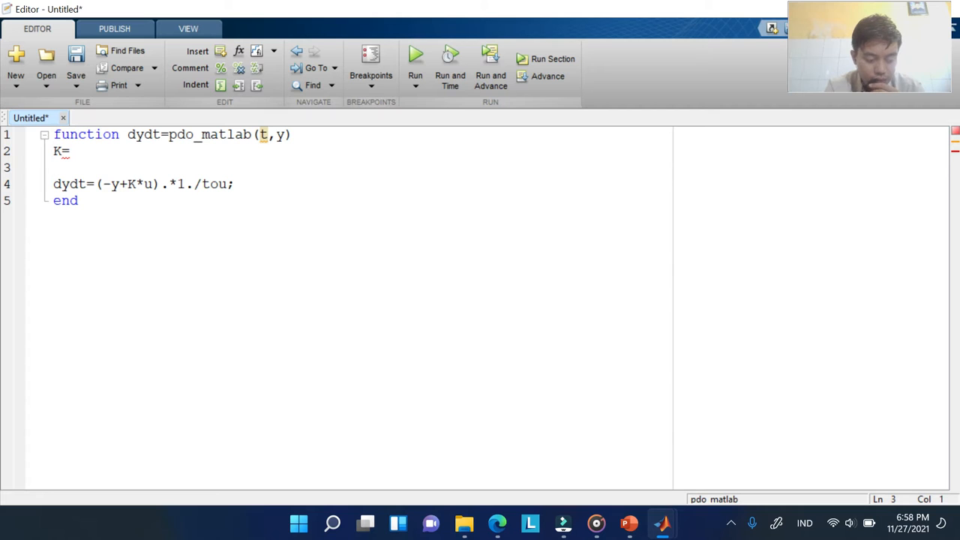
text(u=)
key(Return)
text(tou=)
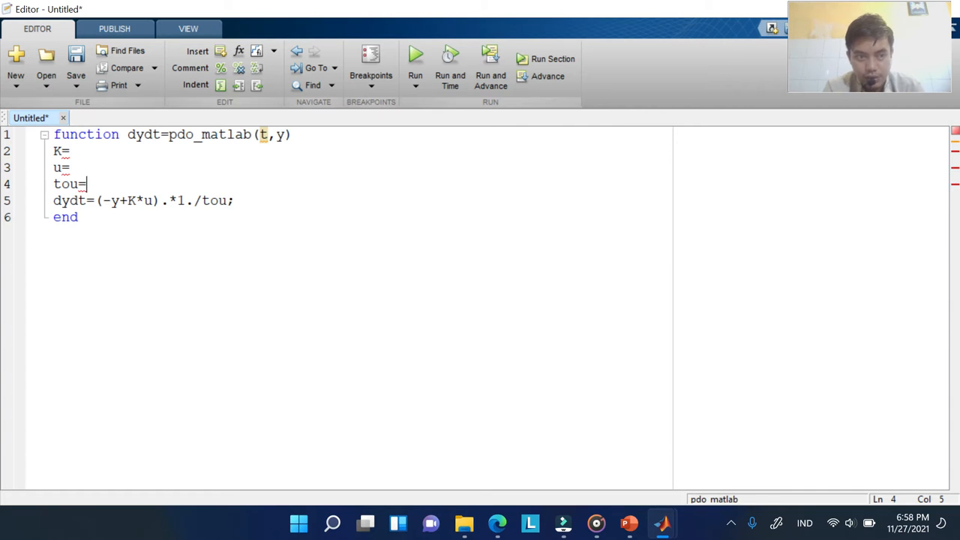
Complete the parameter assignments as K=2;, u=1; and tou=5;
click(177, 172)
click(112, 184)
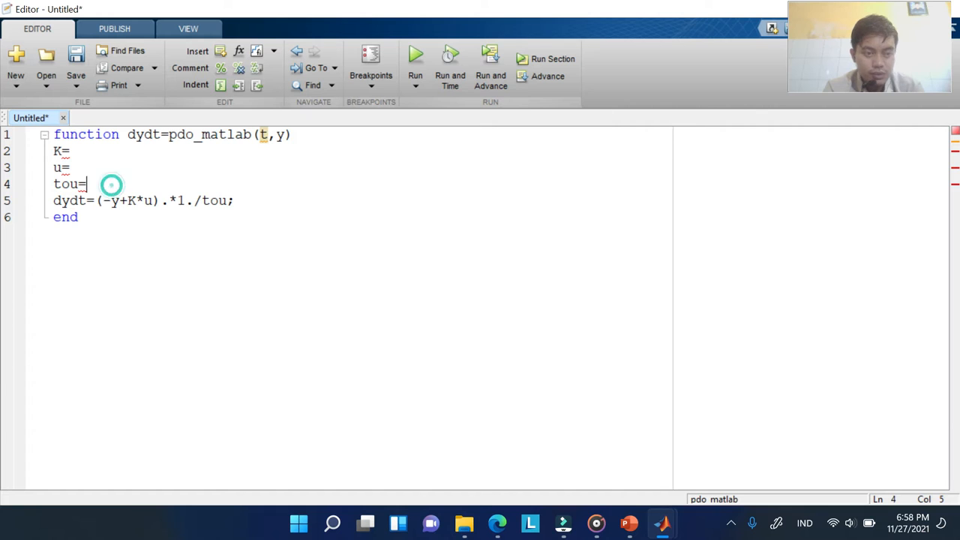
click(90, 156)
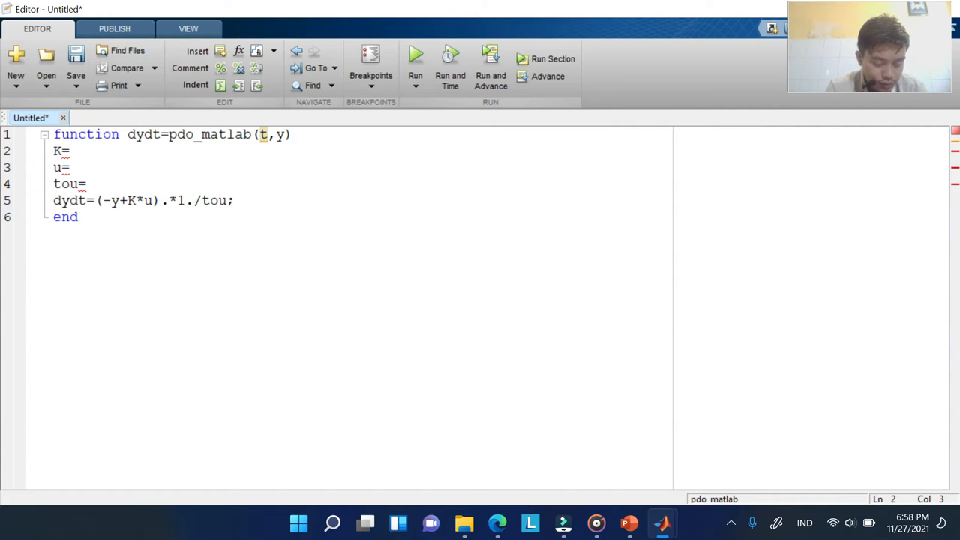
text(2;)
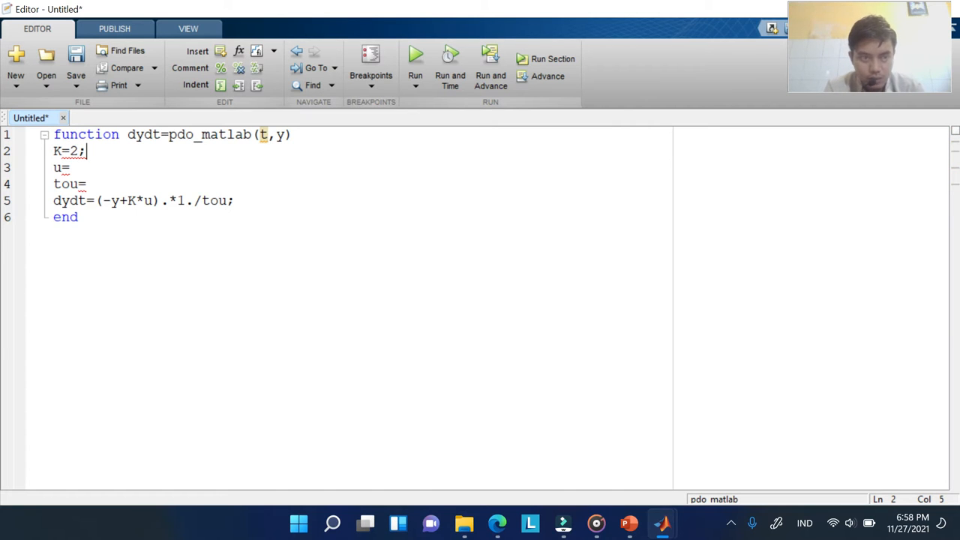
key(Down)
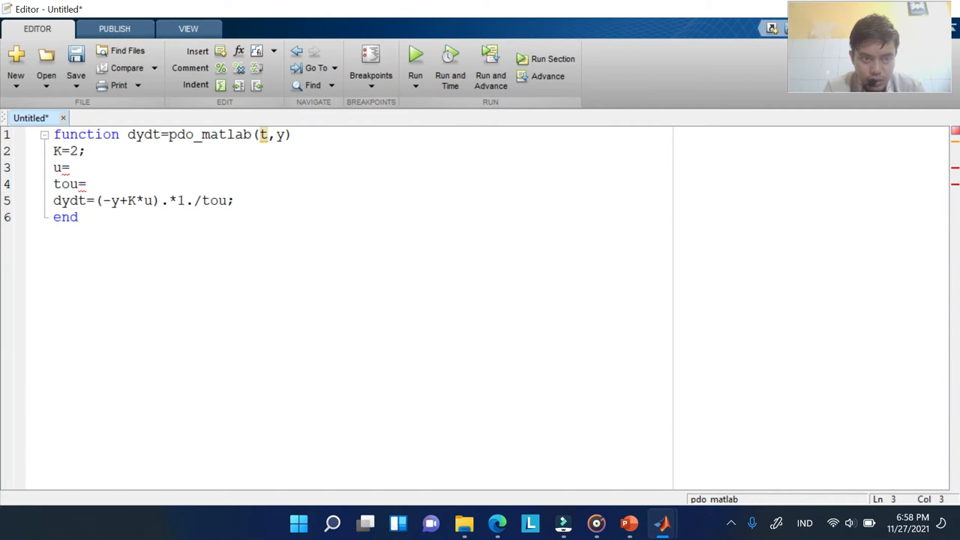
text(1;)
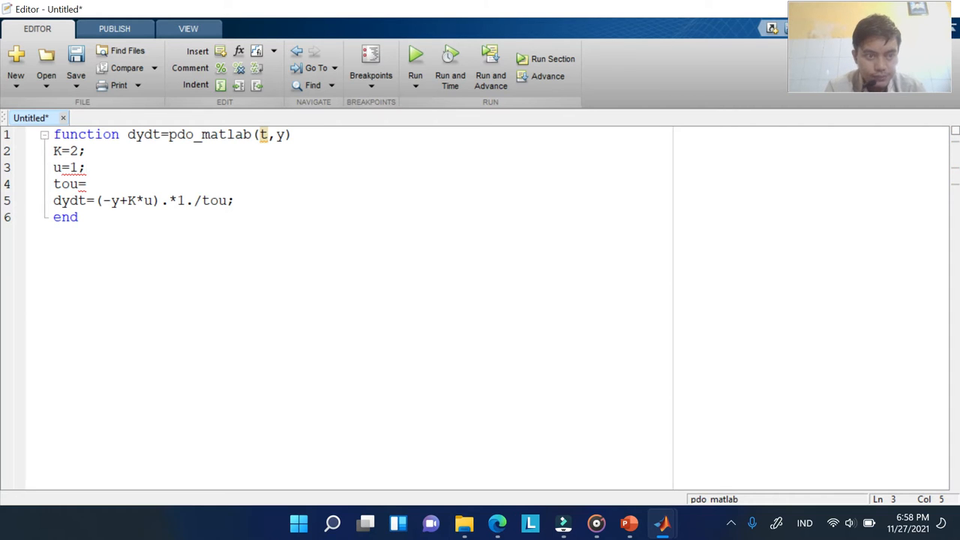
key(Down)
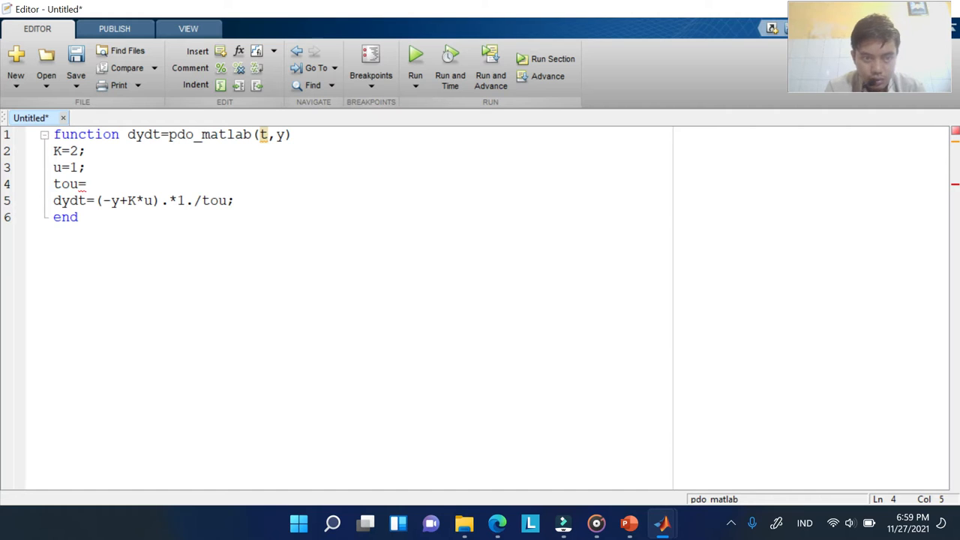
text(5;)
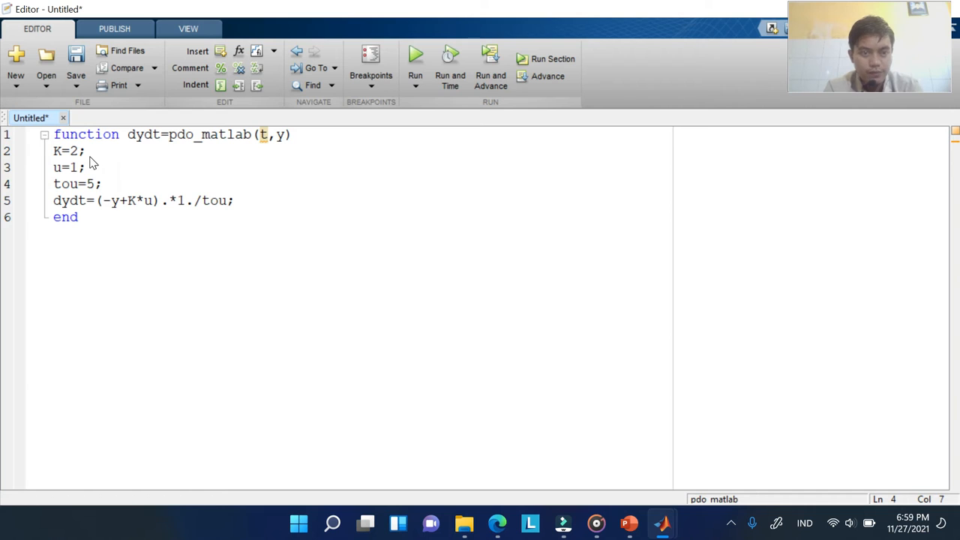
Save the function as pdo_matlab.m in the Simulink folder under Komputasi 2 2020
key(ctrl+s)
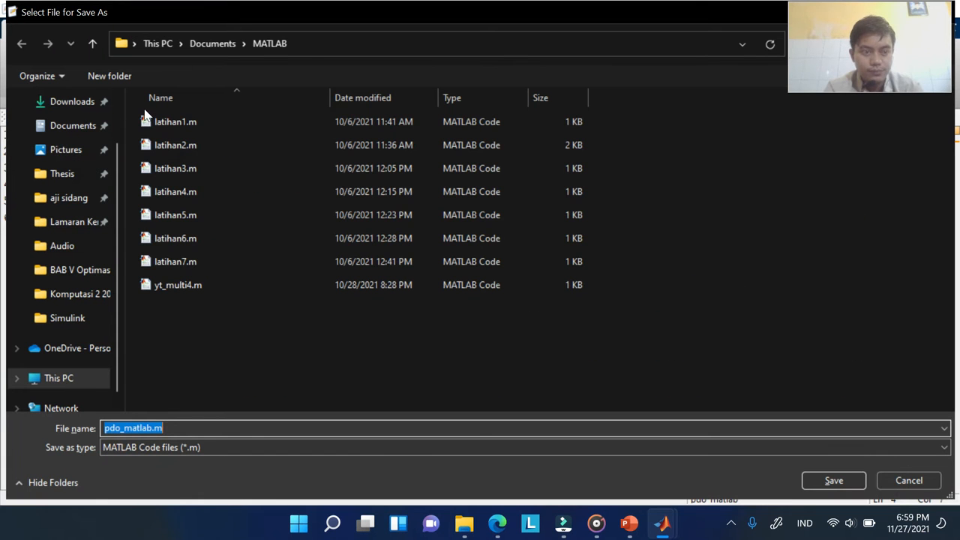
click(84, 322)
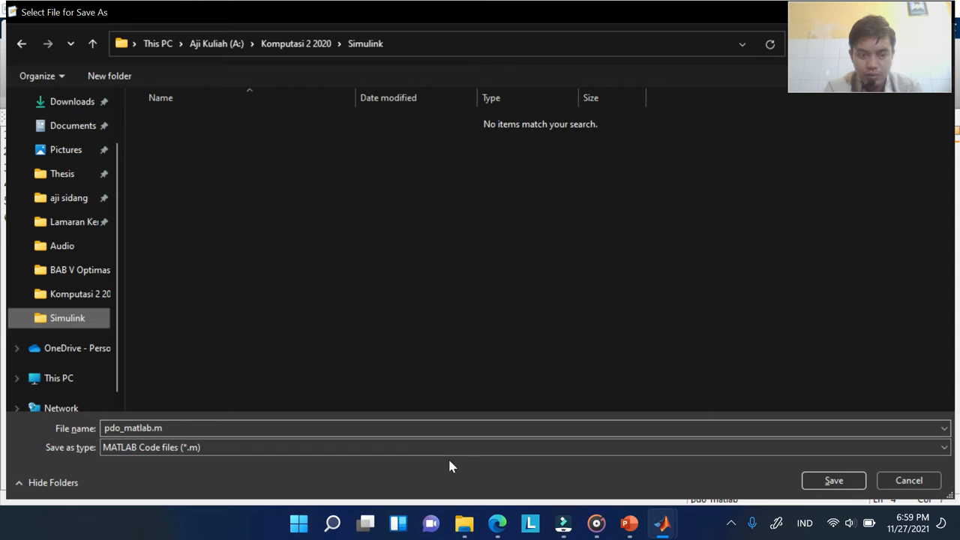
click(832, 478)
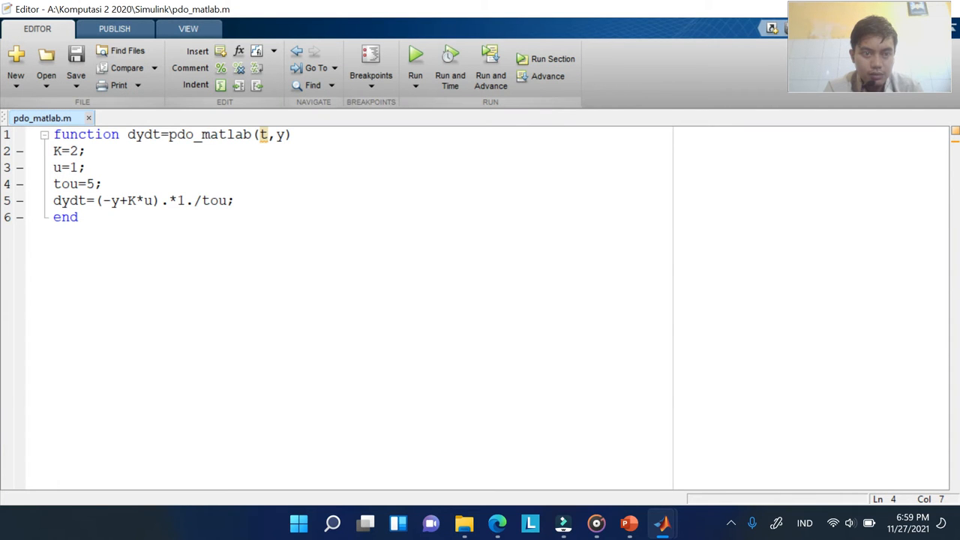
drag(186, 134, 218, 134)
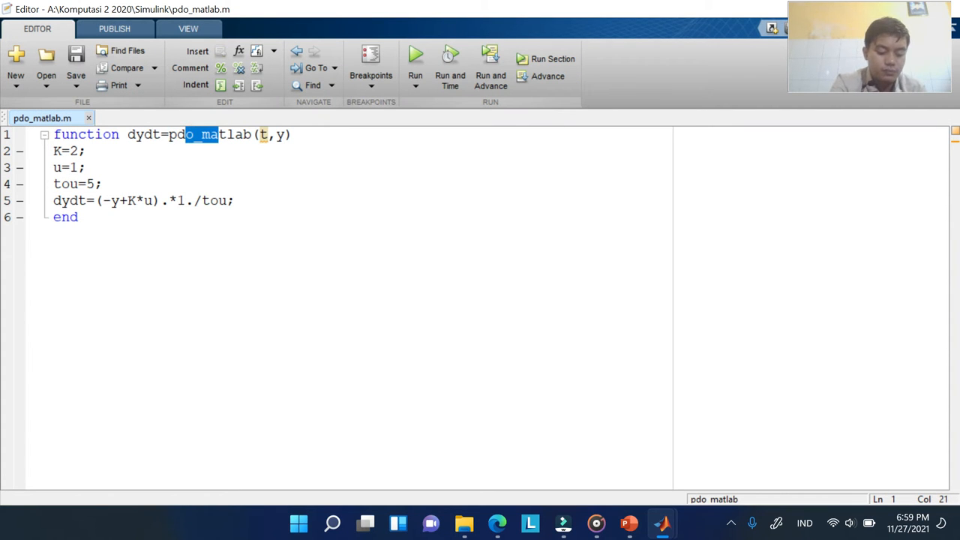
Create a new script that starts with the lines "clear all;" and "clc"
click(13, 60)
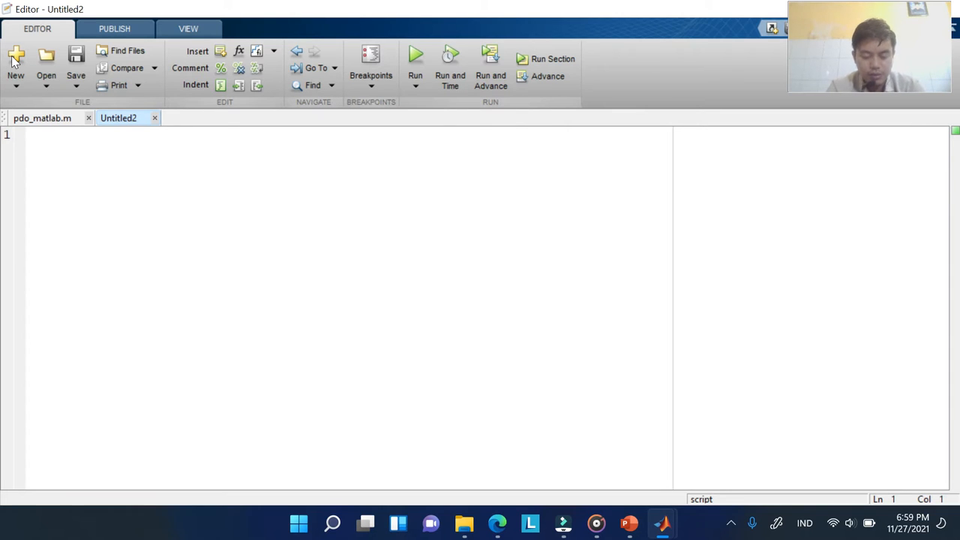
text(clear all;)
key(Return)
text(clc)
key(Return)
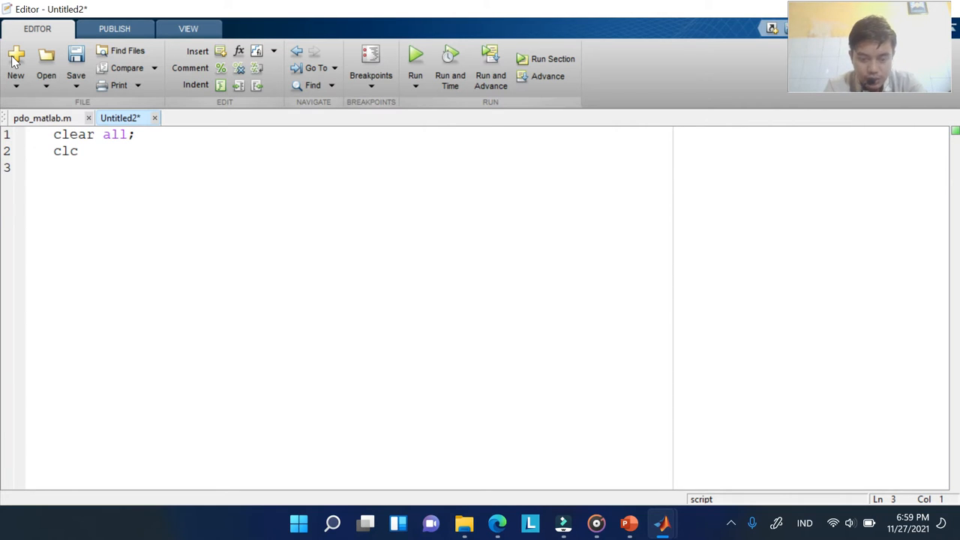
text([)
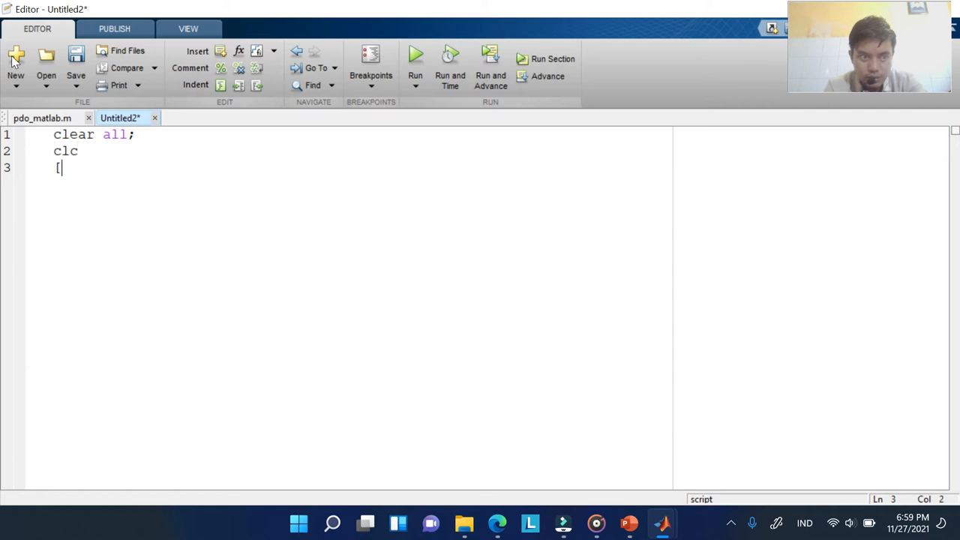
text(t,y)
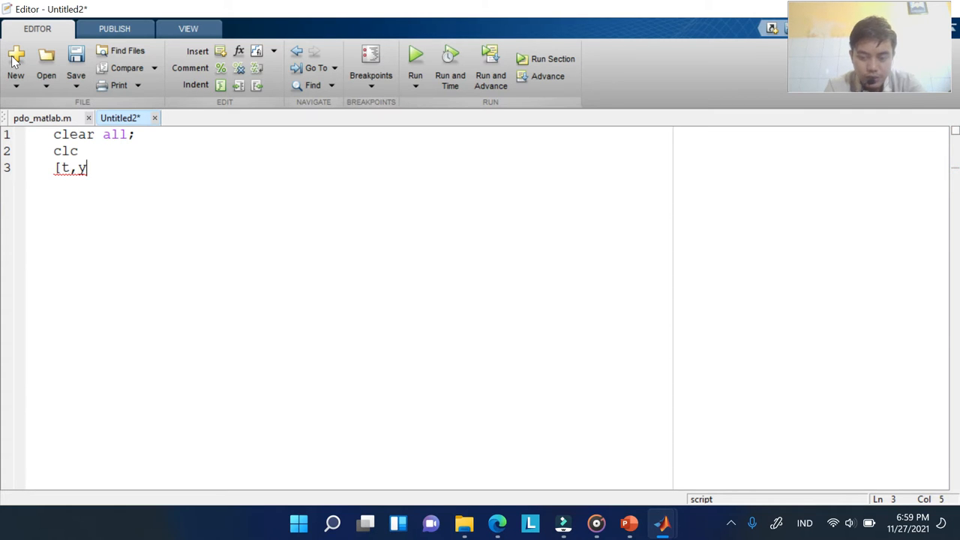
text(]=ode)
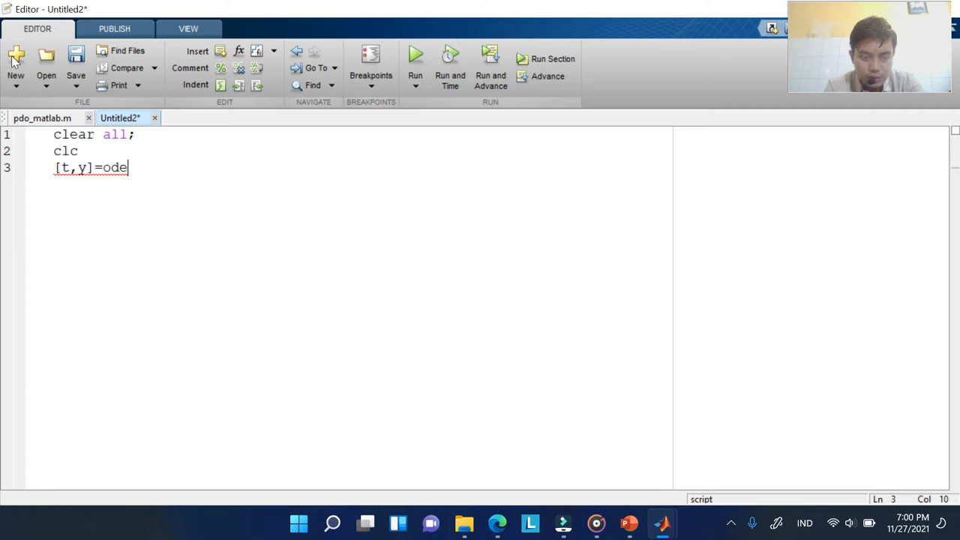
text(45(@)
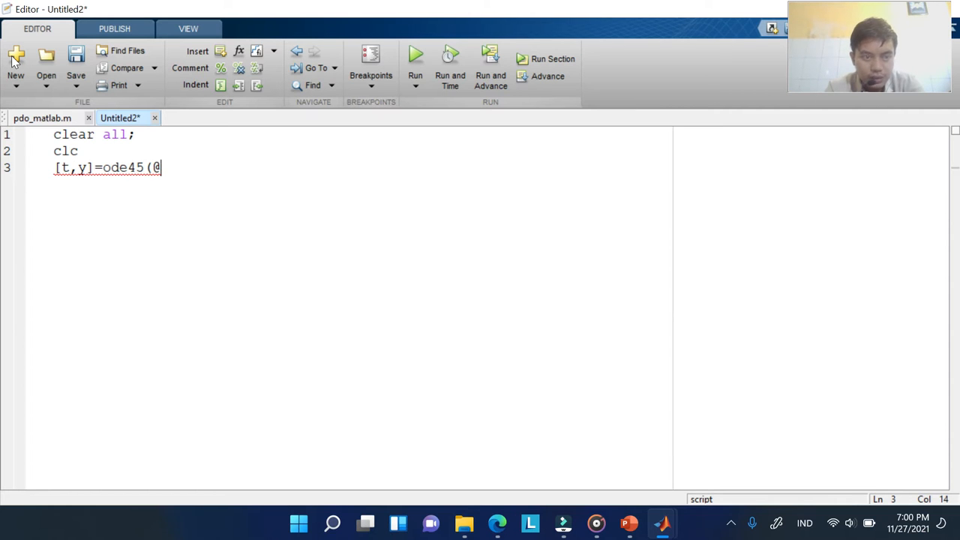
text(pdo_m)
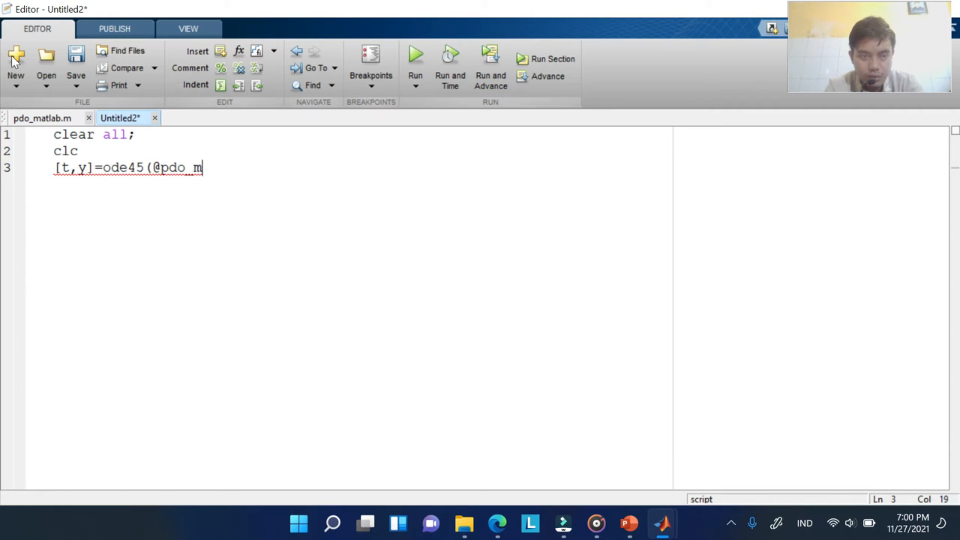
text(atlab,)
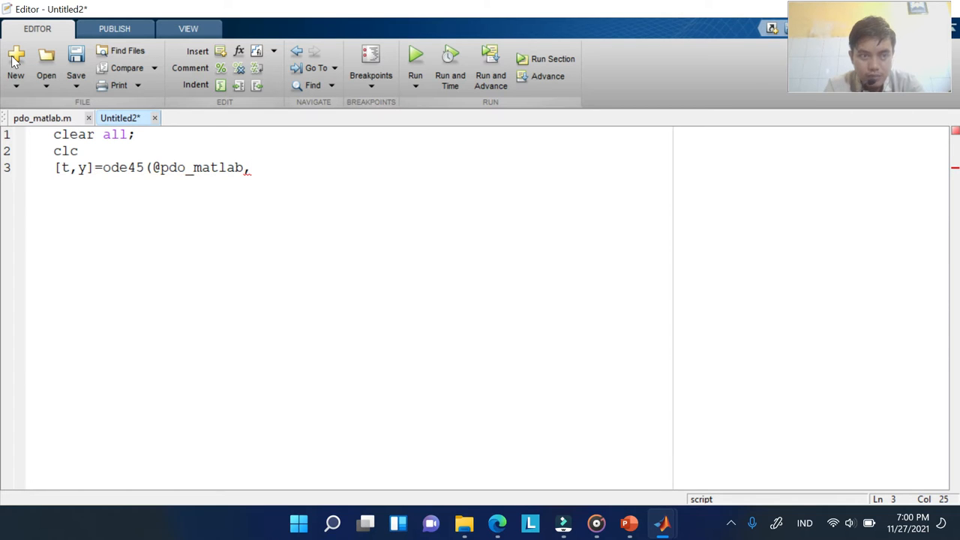
text(tspan,)
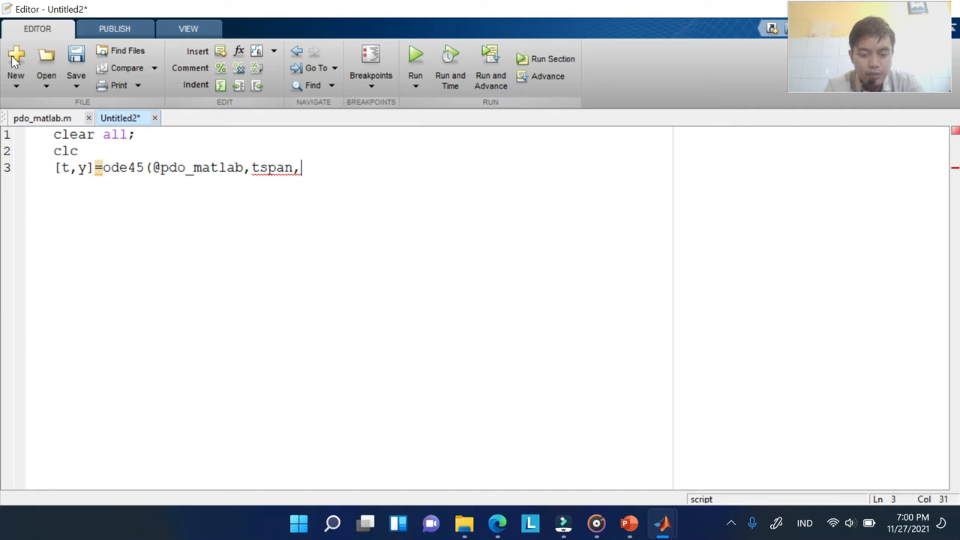
text(y0))
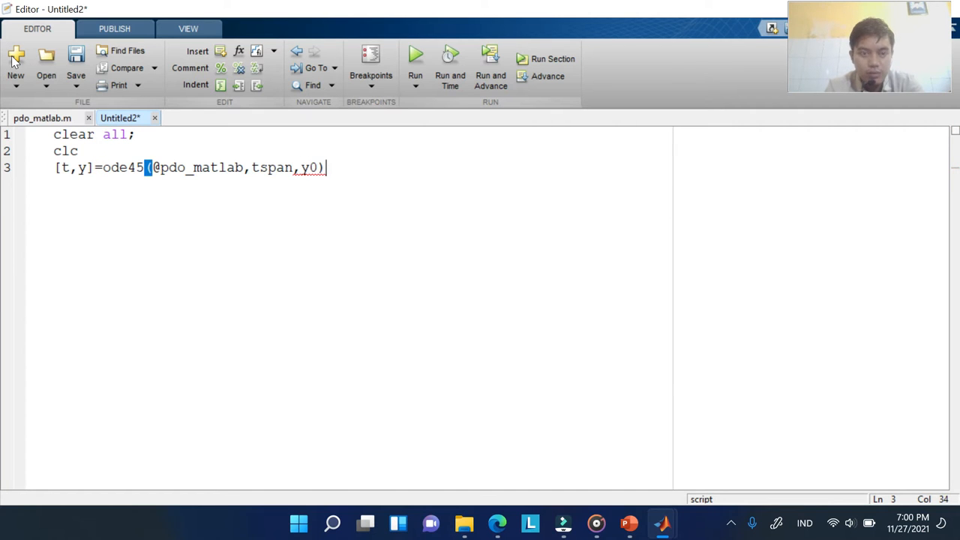
text(;)
key(Return)
text(plot(t,y))
Insert the lines "tspan=linspace(0,10,100);" and "y0=0.5;" between clc and the ode45 call
key(Up)
key(Up)
key(Return)
text(tspan=)
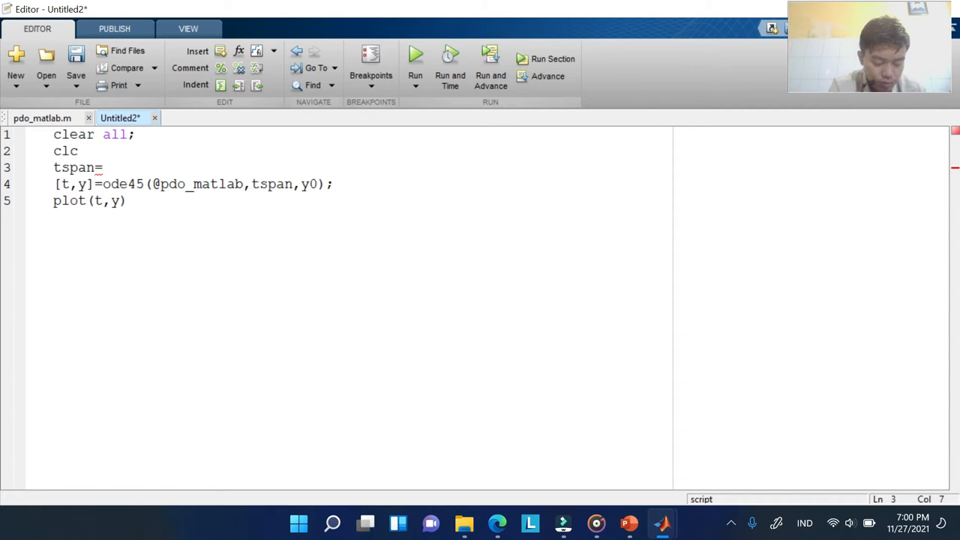
text(linspace()
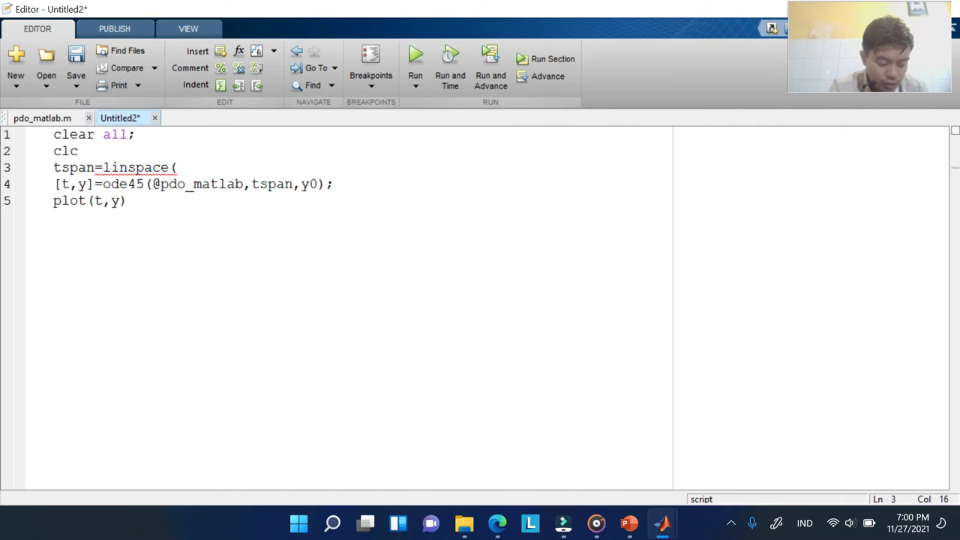
text(0,10,)
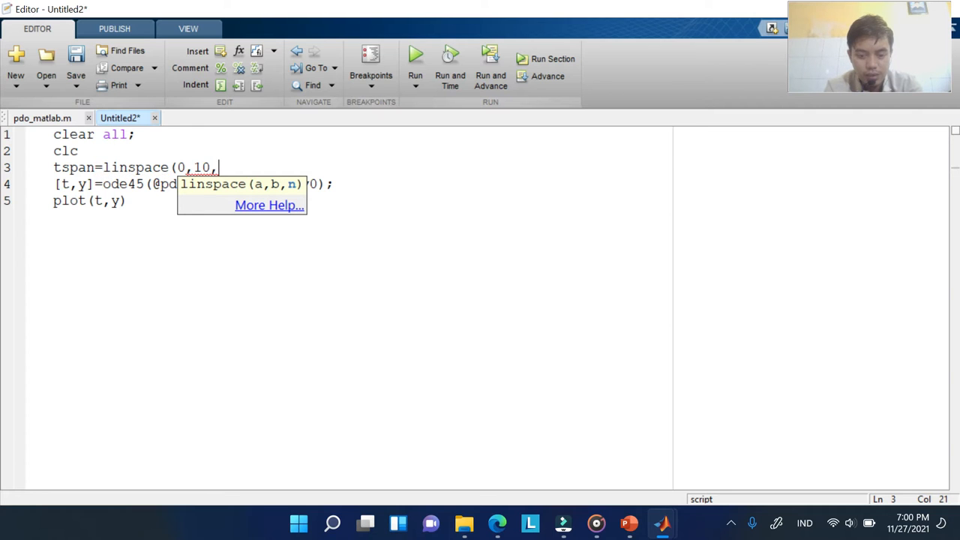
text(100);)
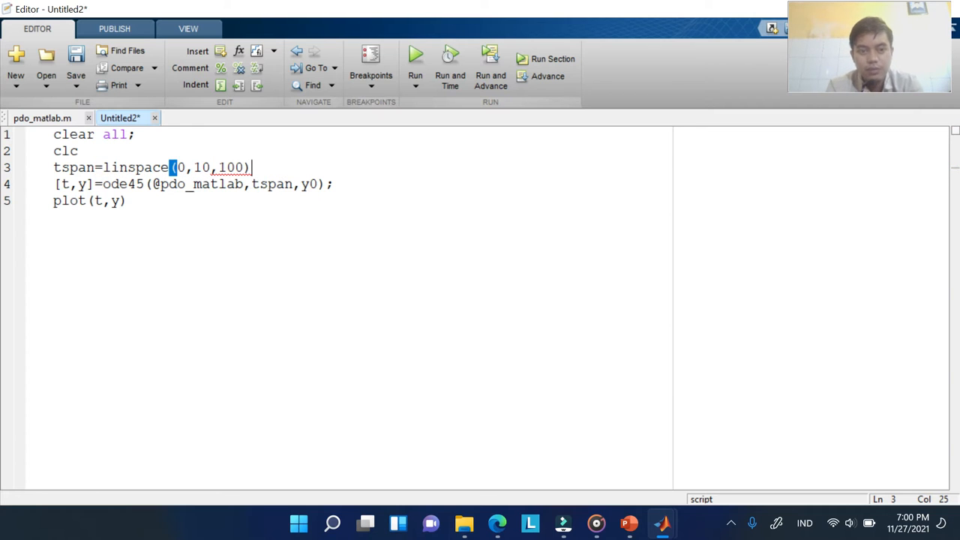
key(Return)
text(y0=)
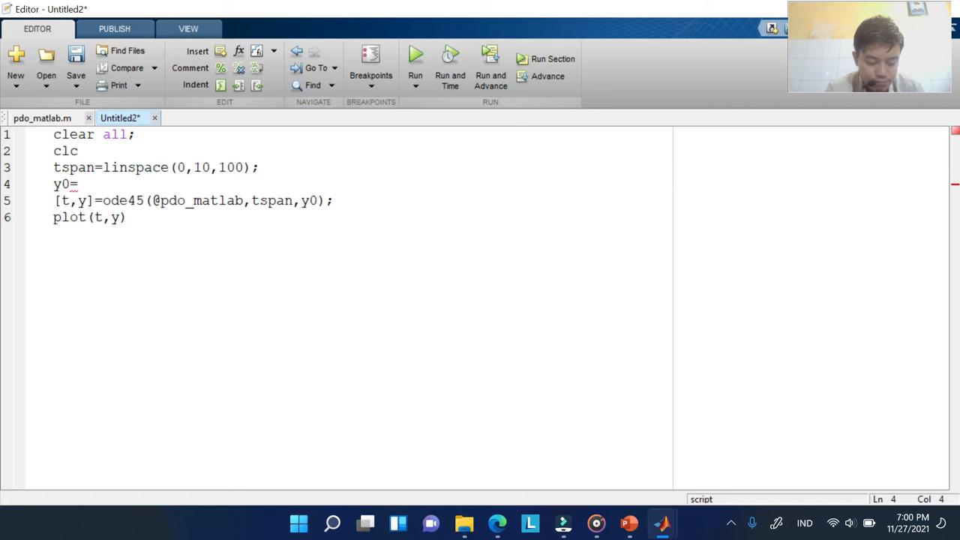
text(0.5;)
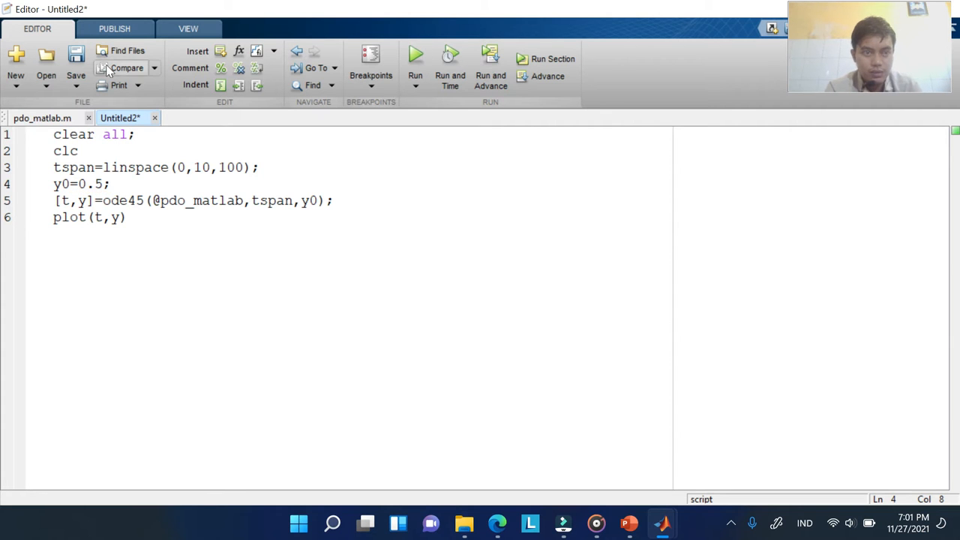
Save the script as program_pdo in the Simulink folder under Komputasi 2 2020
click(76, 62)
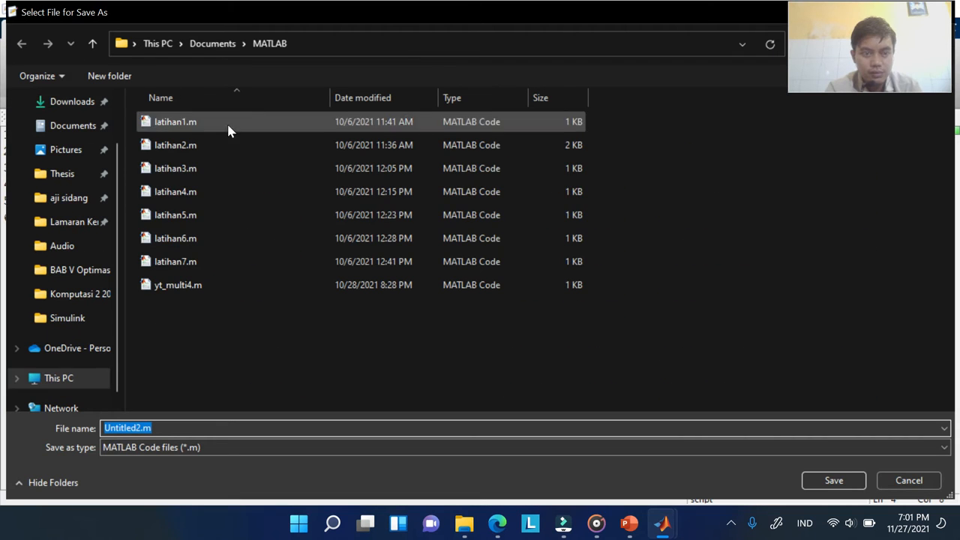
click(68, 318)
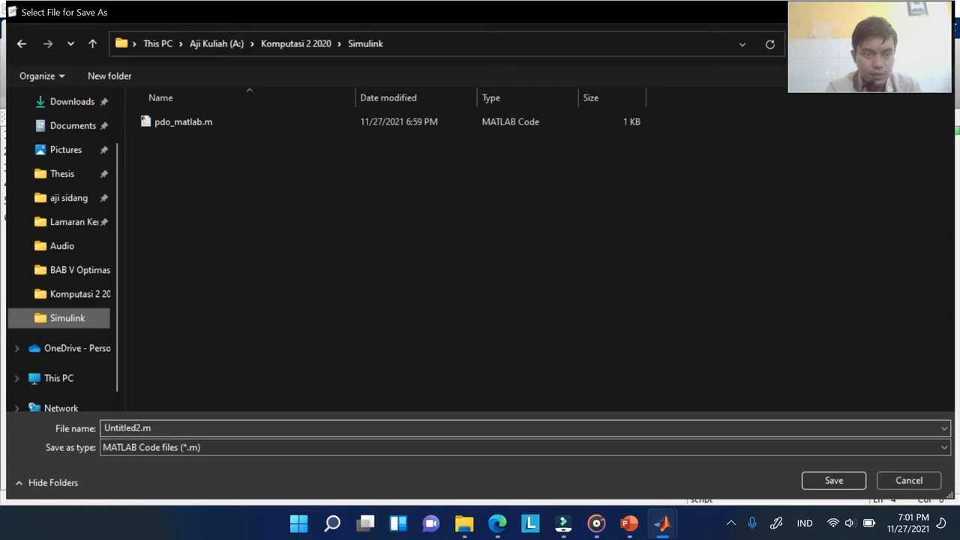
click(159, 428)
text(prog)
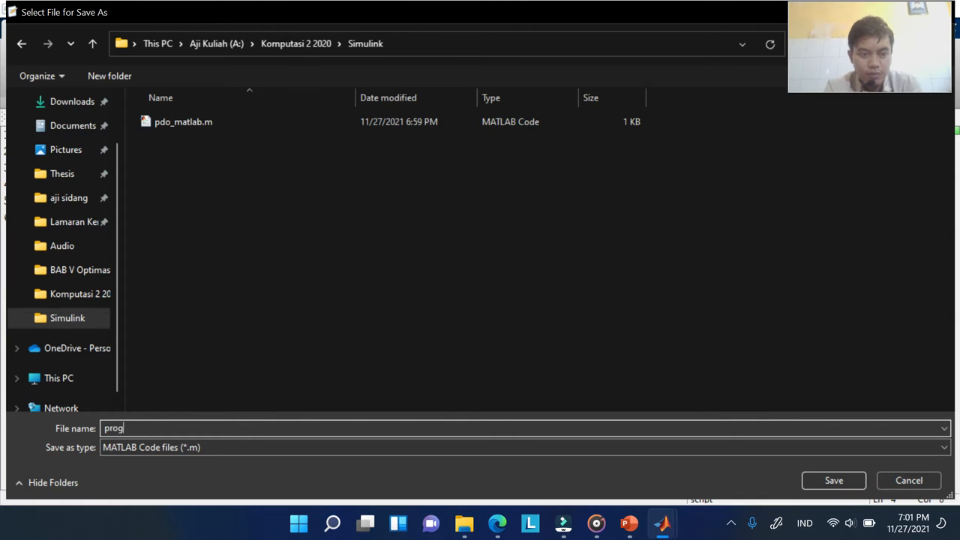
text(ram_pdo)
key(Return)
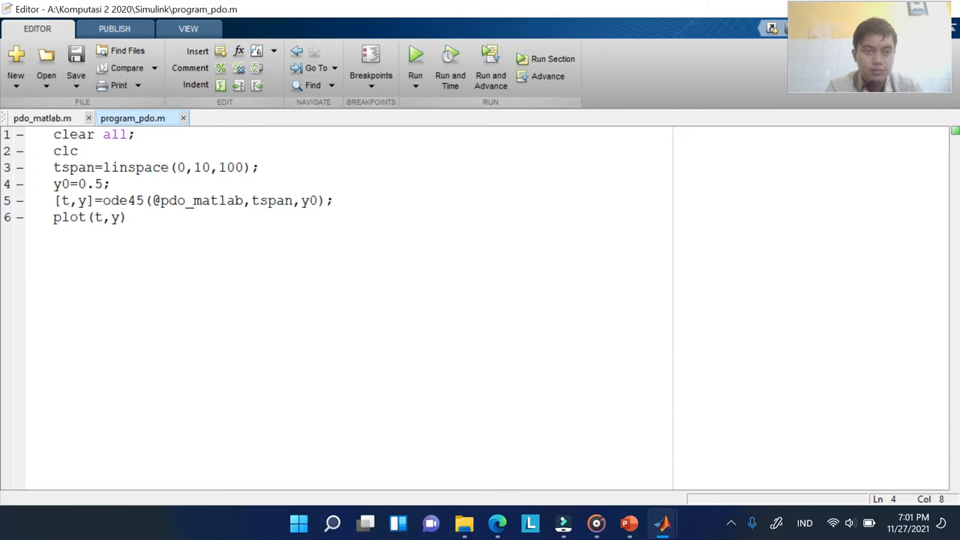
Run program_pdo.m to plot the solution, and close the resulting figure
click(415, 69)
click(377, 303)
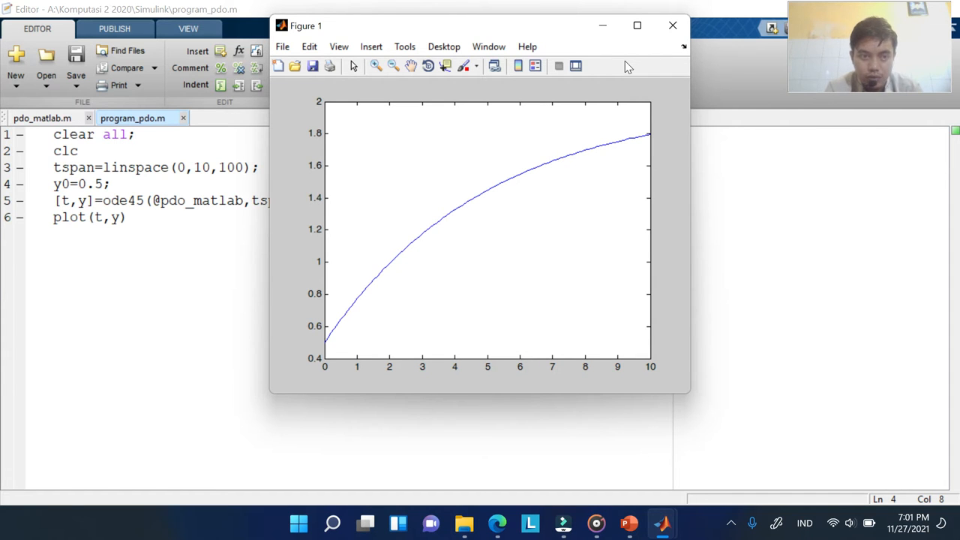
click(672, 25)
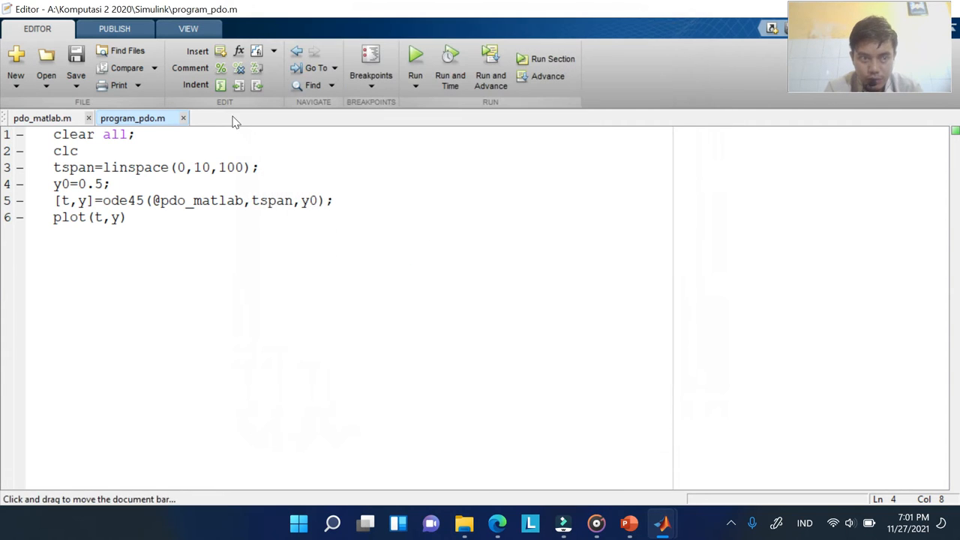
Delete the K, u and tou assignment lines from pdo_matlab.m and save the file
click(42, 117)
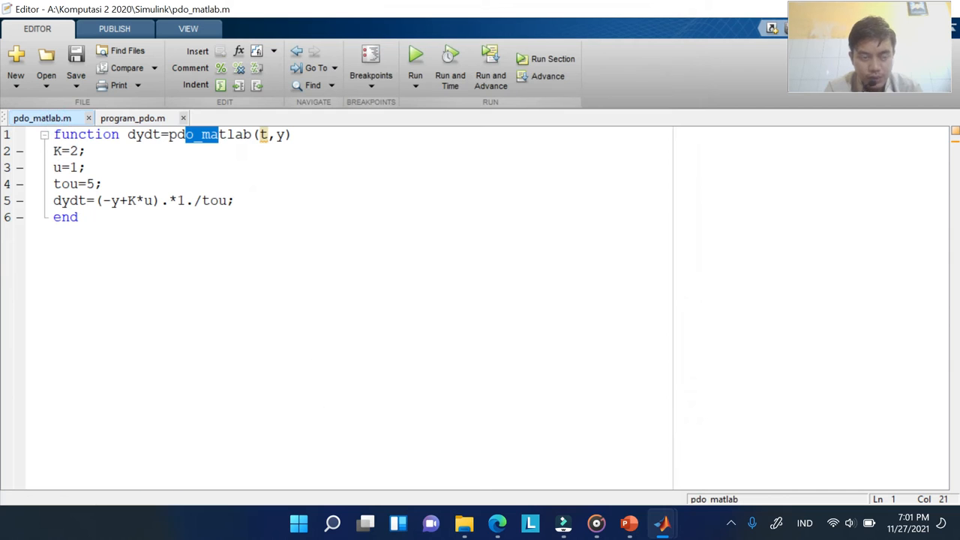
click(105, 171)
drag(103, 183, 54, 150)
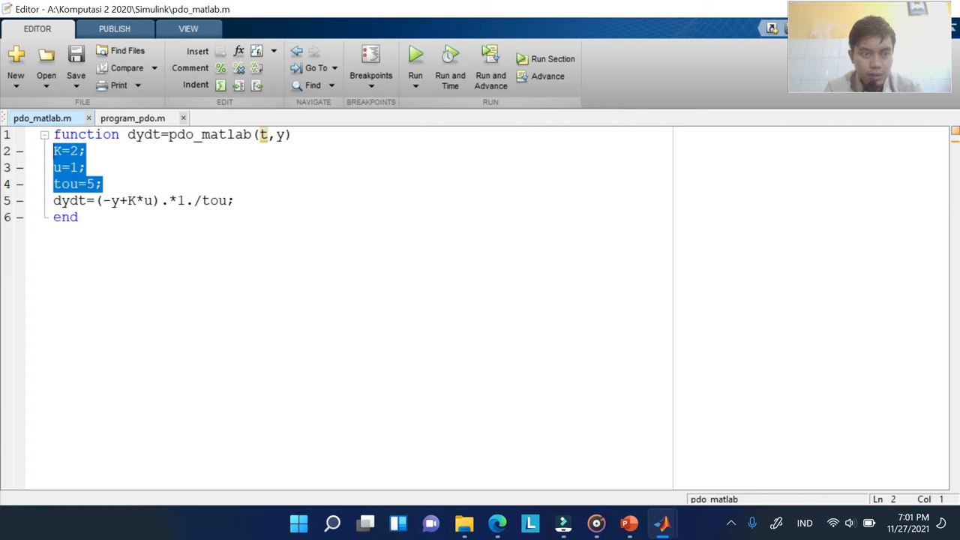
click(84, 168)
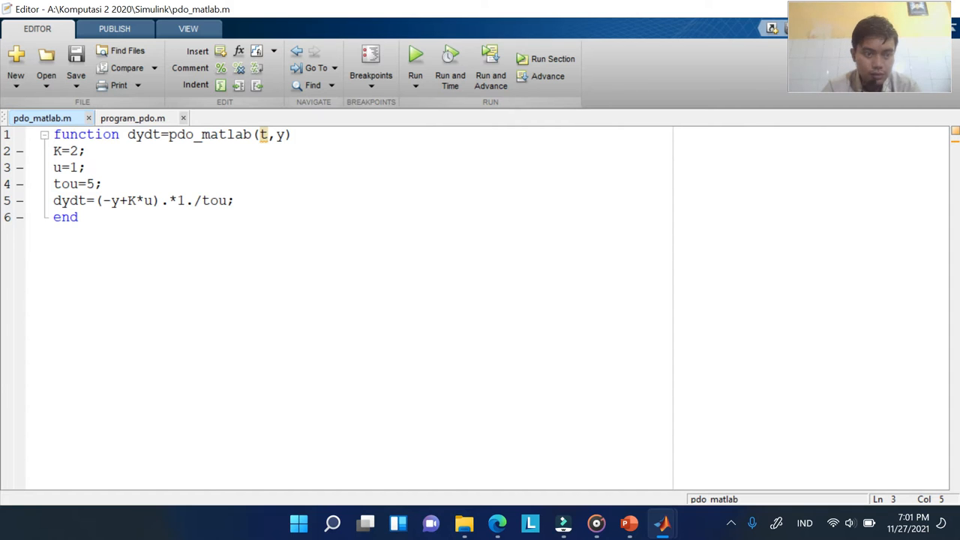
drag(103, 184, 54, 152)
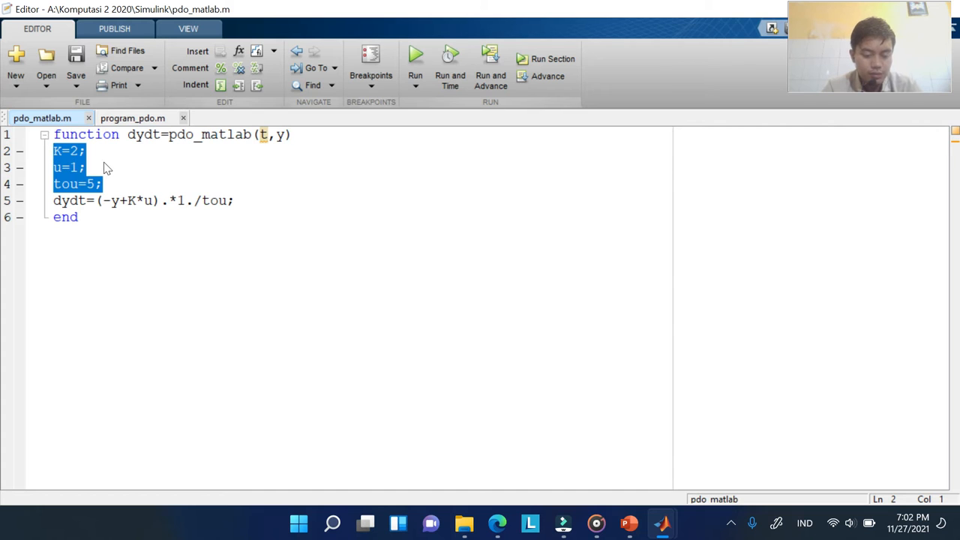
key(Delete)
key(Delete)
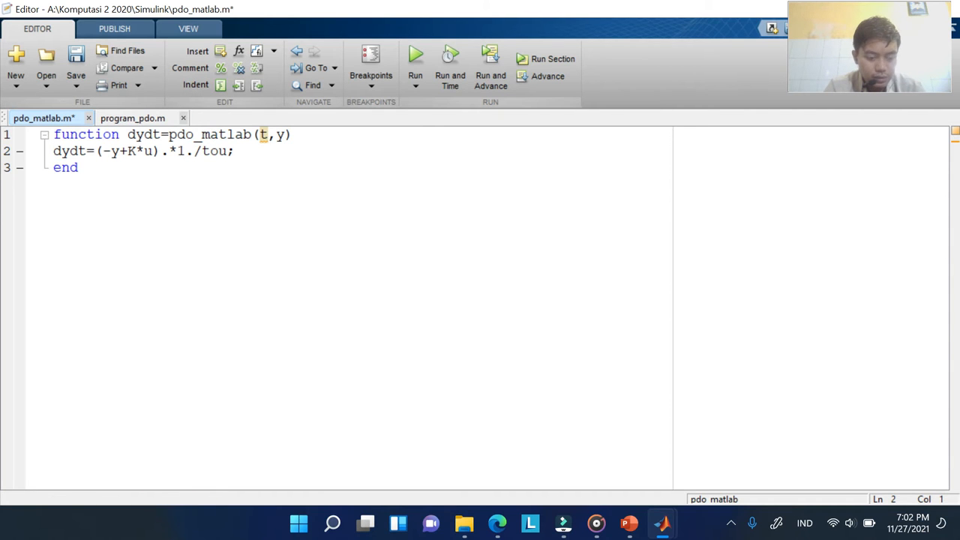
key(ctrl+s)
Add the parameter lines "K=2;", "u=1;" and "tou=5;" below the y0 line in program_pdo.m
click(141, 120)
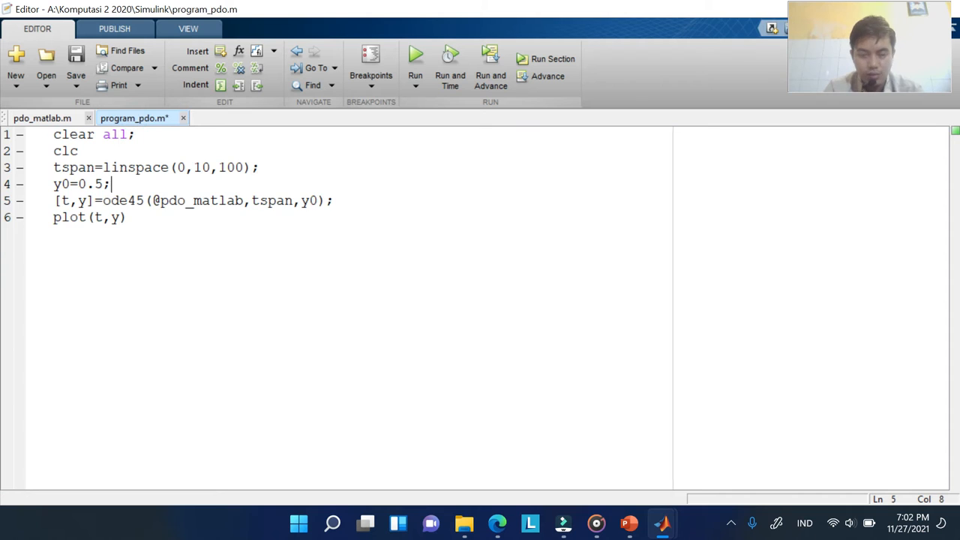
key(Return)
text(K=2;)
key(Return)
text(u=1;)
key(Return)
text(tou=5;)
key(Return)
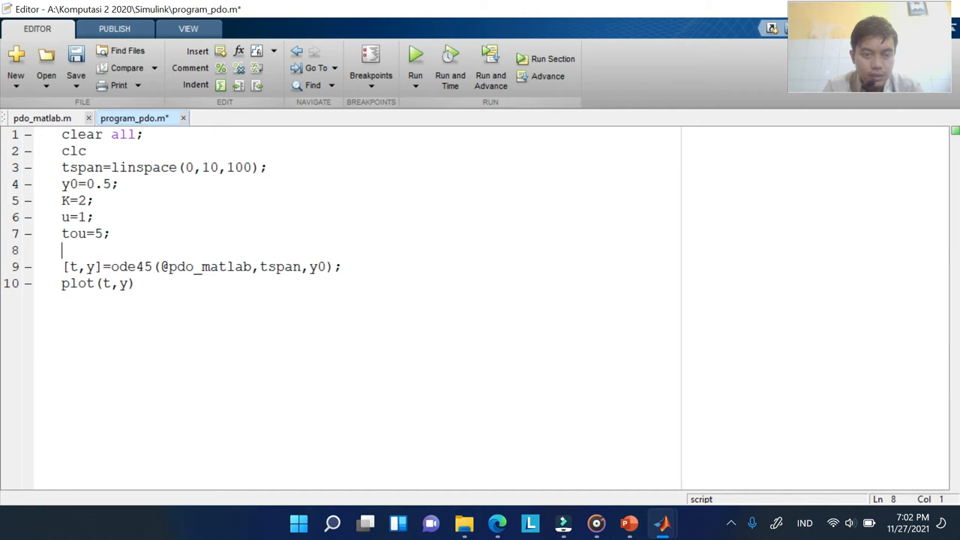
Extend the ode45 call with the arguments [],K,u,tou after y0 and save the script
click(324, 268)
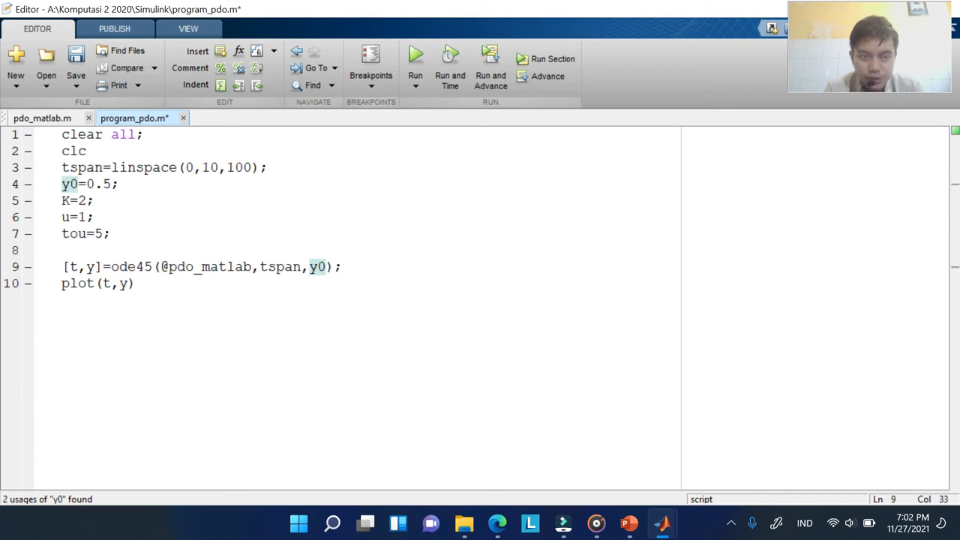
text(,)
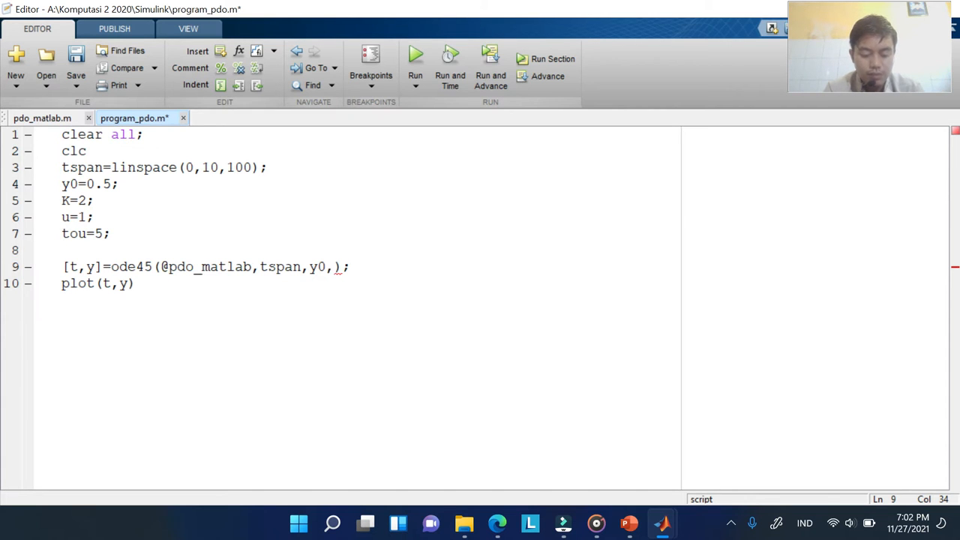
text([],)
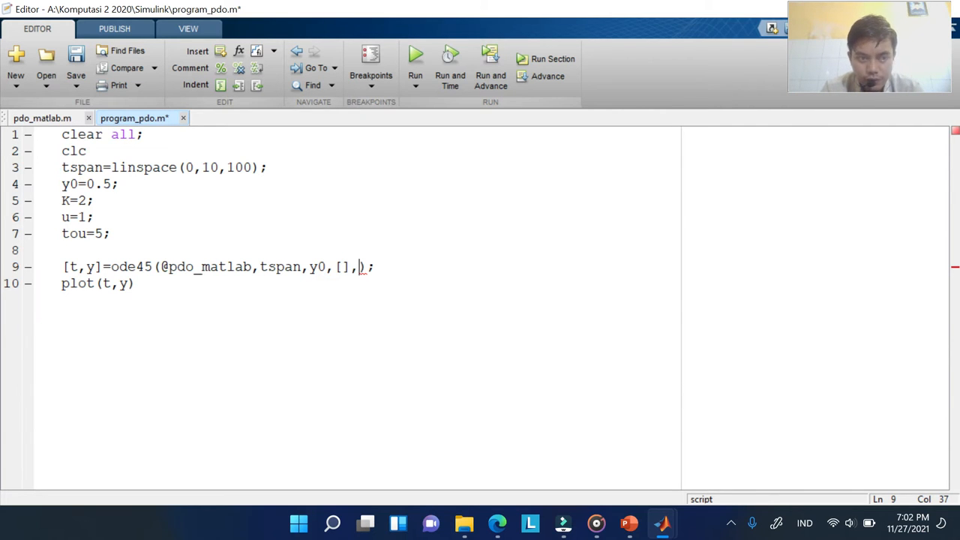
click(33, 118)
click(115, 120)
key(shift+Up)
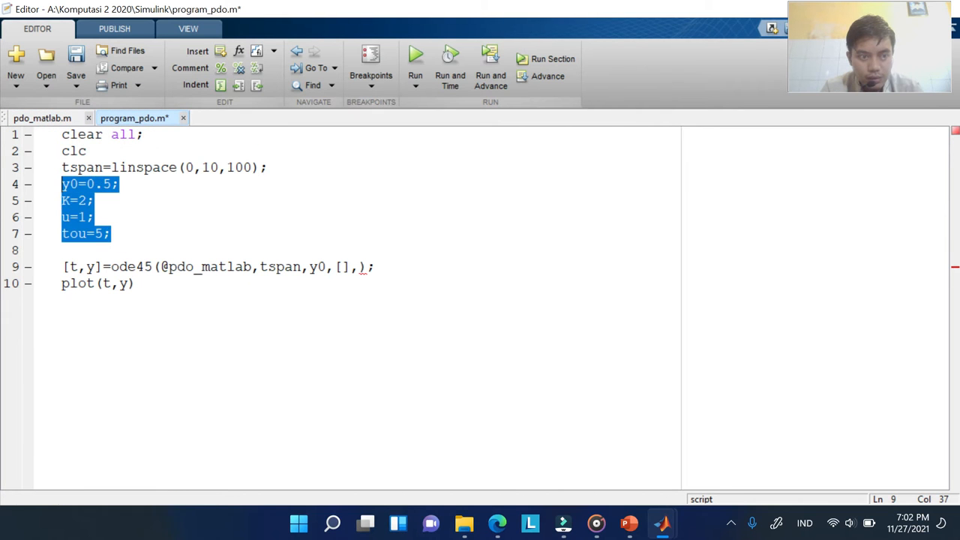
click(192, 242)
click(359, 267)
text(K,u,tou)
key(ctrl+s)
Copy K,u,tou from the ode45 call into the pdo_matlab function's argument list after y, and save pdo_matlab.m
drag(359, 282, 417, 267)
key(ctrl+c)
click(371, 298)
click(403, 283)
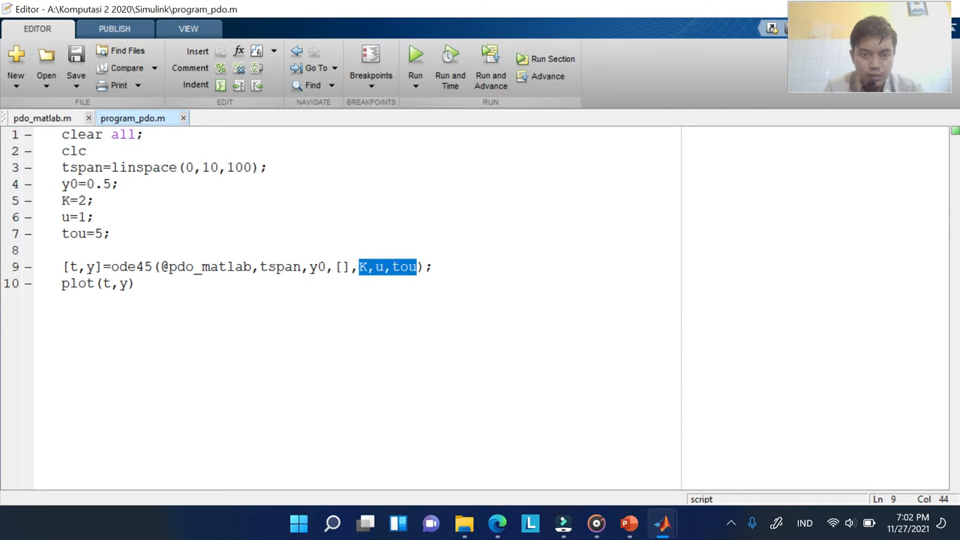
click(42, 118)
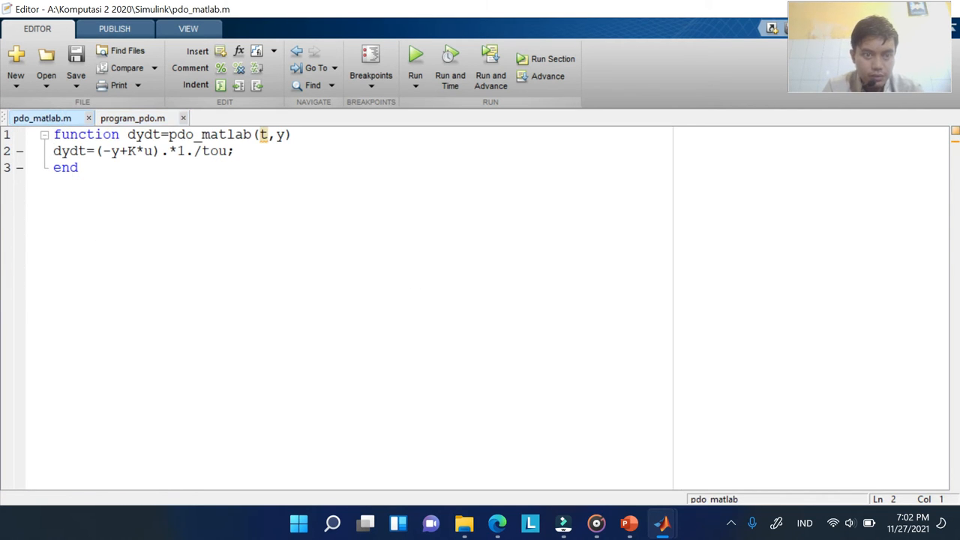
click(283, 137)
text(,)
key(ctrl+v)
key(ctrl+s)
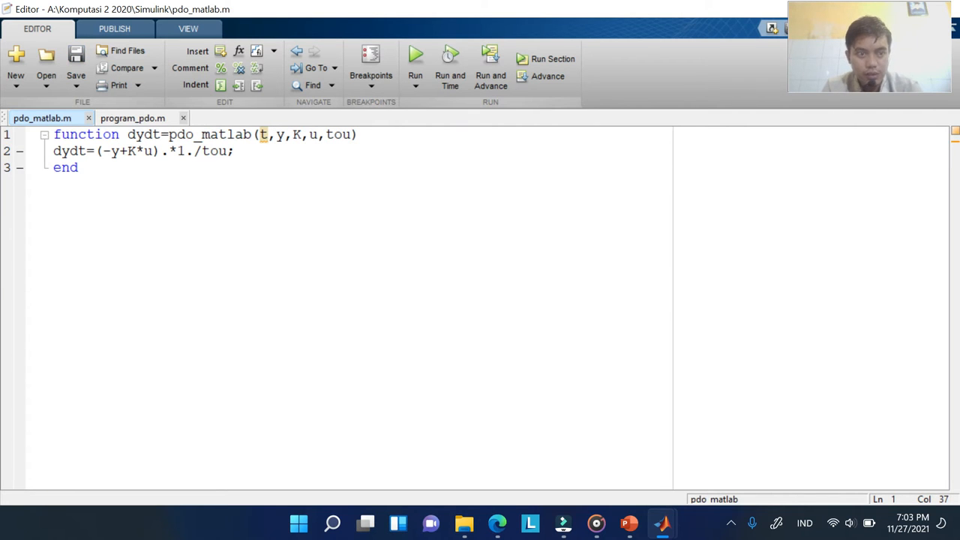
Run program_pdo.m with the parameters passed to the function, and close the resulting figure
click(148, 125)
click(200, 194)
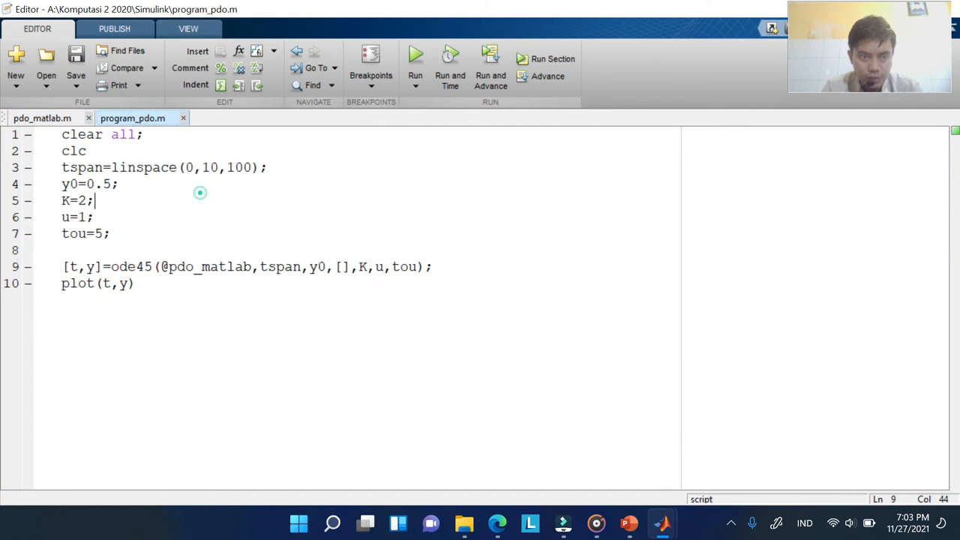
click(415, 59)
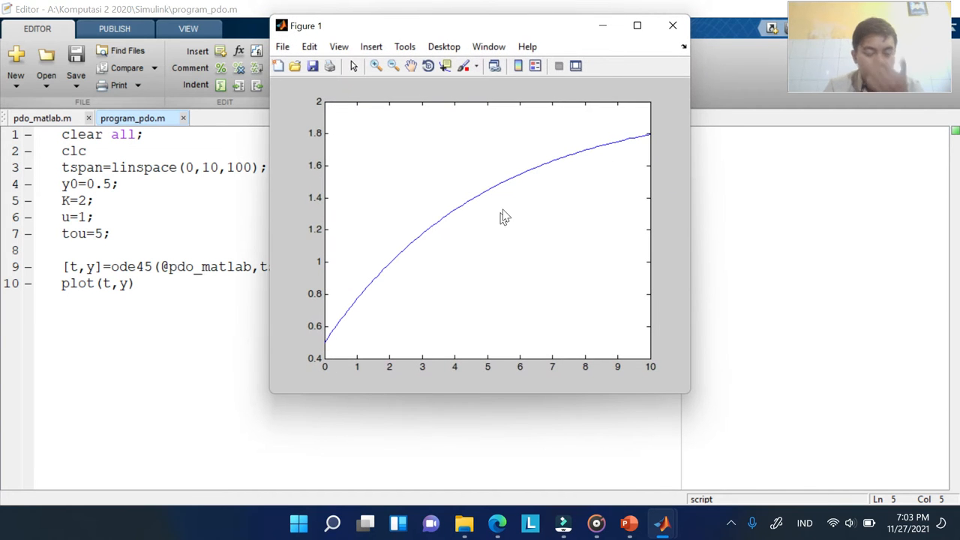
click(672, 25)
Remove the [] argument from the ode45 call in program_pdo.m and try running the script
click(350, 267)
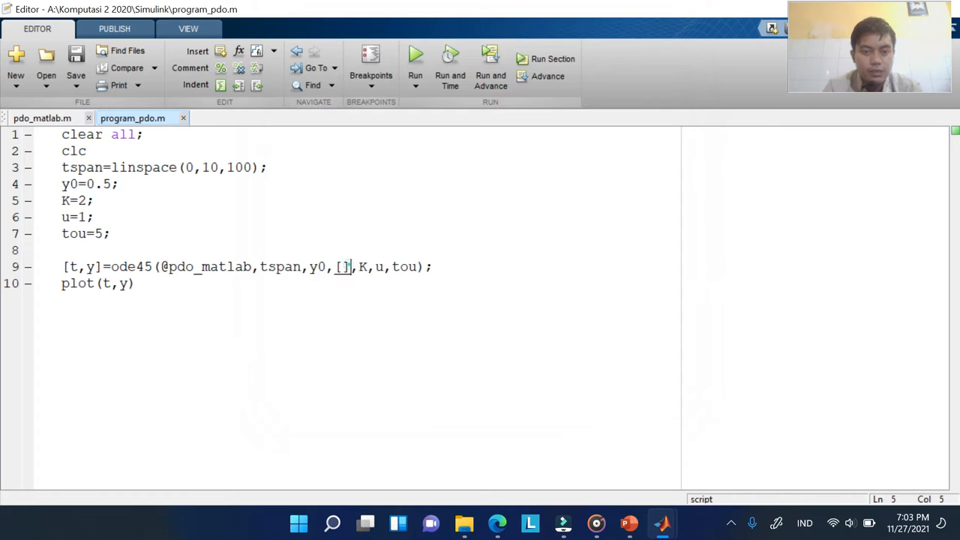
key(BackSpace)
key(BackSpace)
key(BackSpace)
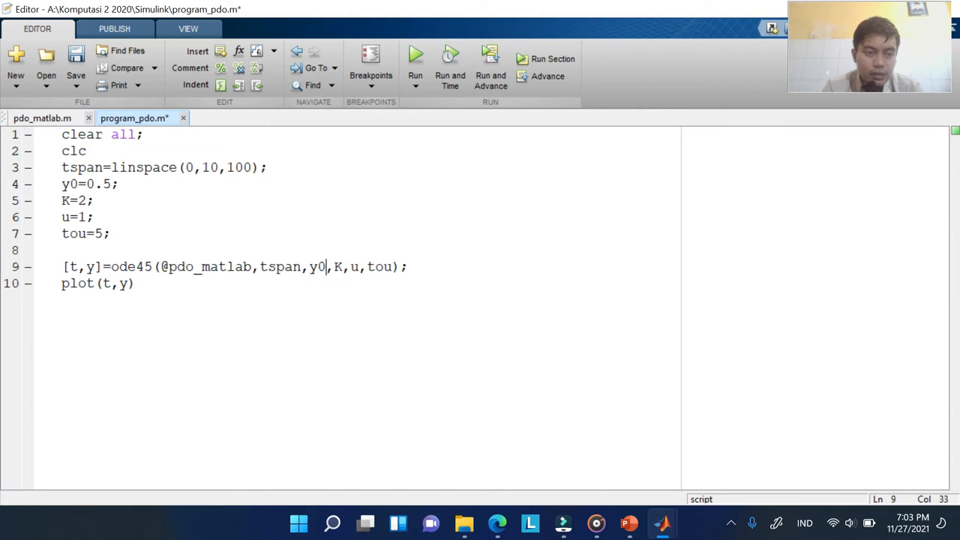
key(Right)
click(414, 60)
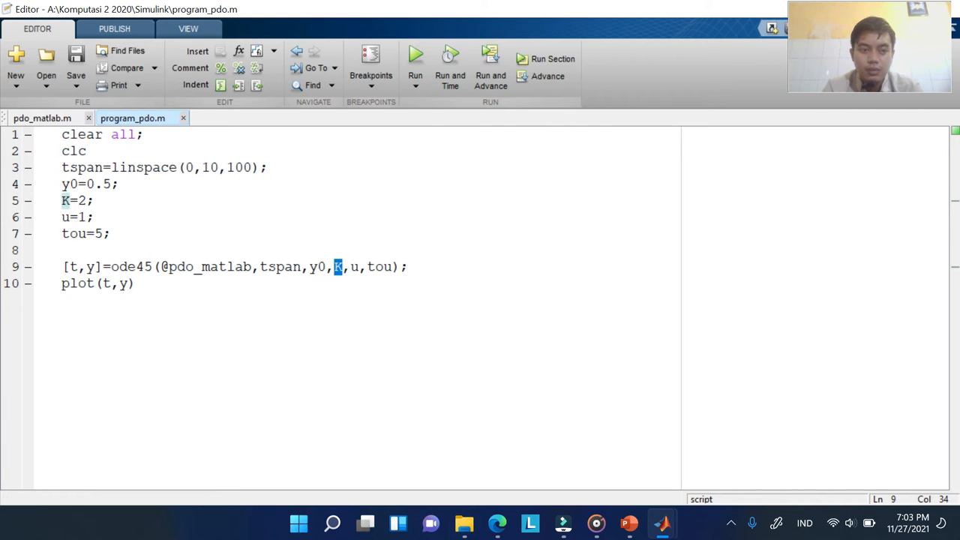
Examine the output of the run in the Command Window and return to the editor
click(663, 517)
click(603, 473)
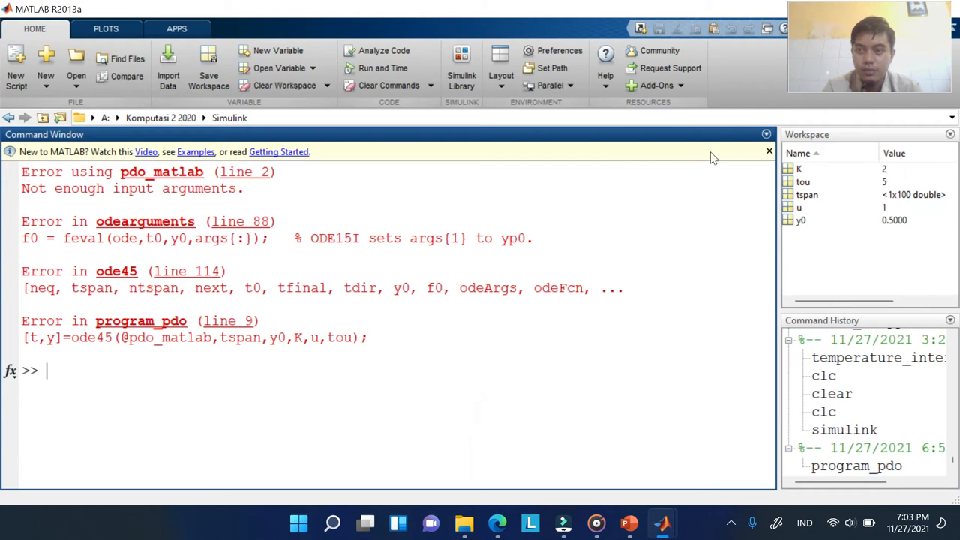
click(661, 517)
click(717, 465)
Restore the [] argument after y0 in the ode45 call and save program_pdo.m
click(383, 320)
click(325, 266)
text(,[],K,u,tou);)
key(ctrl+s)
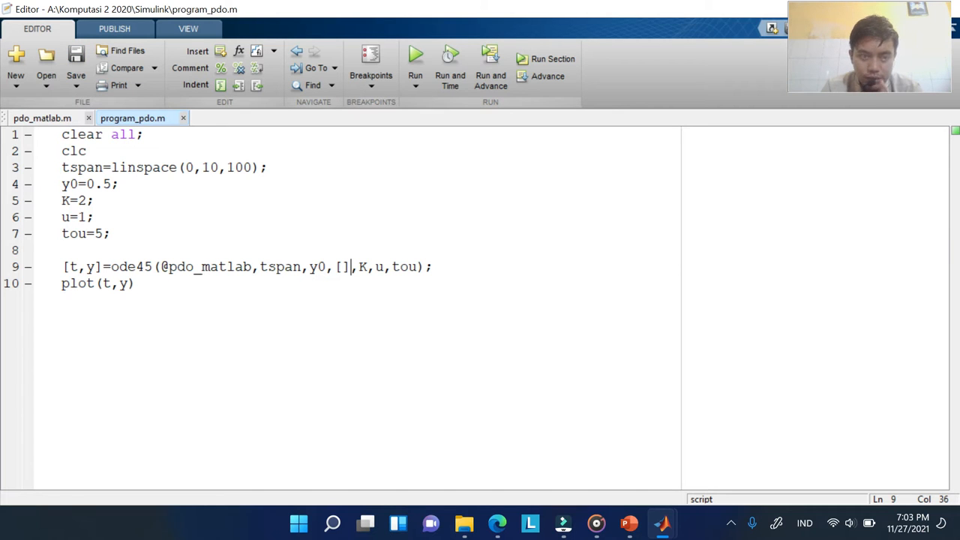
Copy the whole pdo_matlab function from pdo_matlab.m into a new untitled script
click(41, 118)
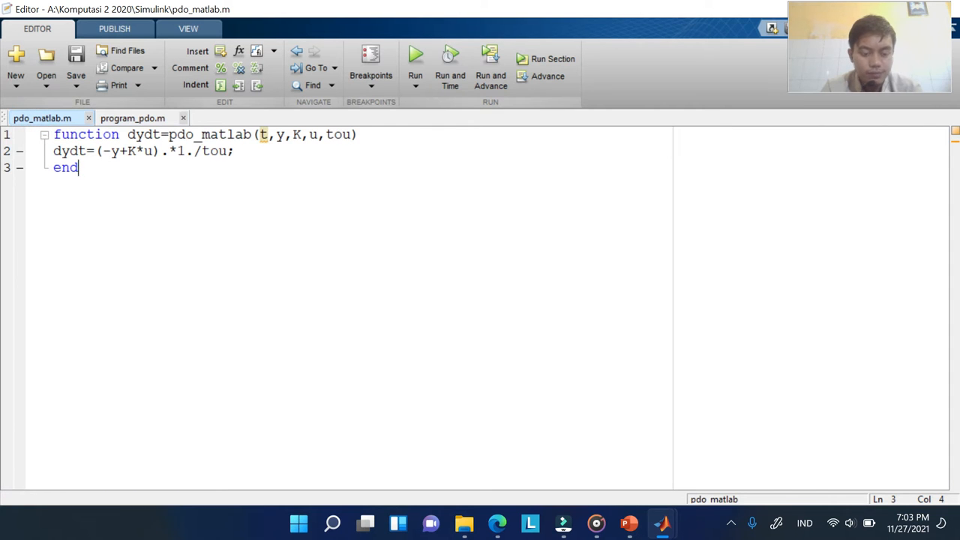
key(ctrl+a)
key(ctrl+c)
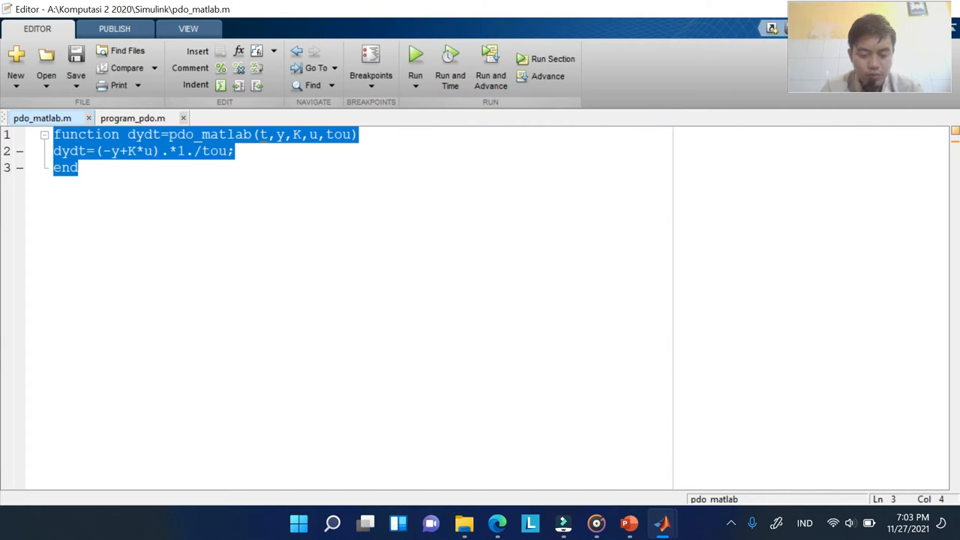
key(ctrl+n)
key(ctrl+v)
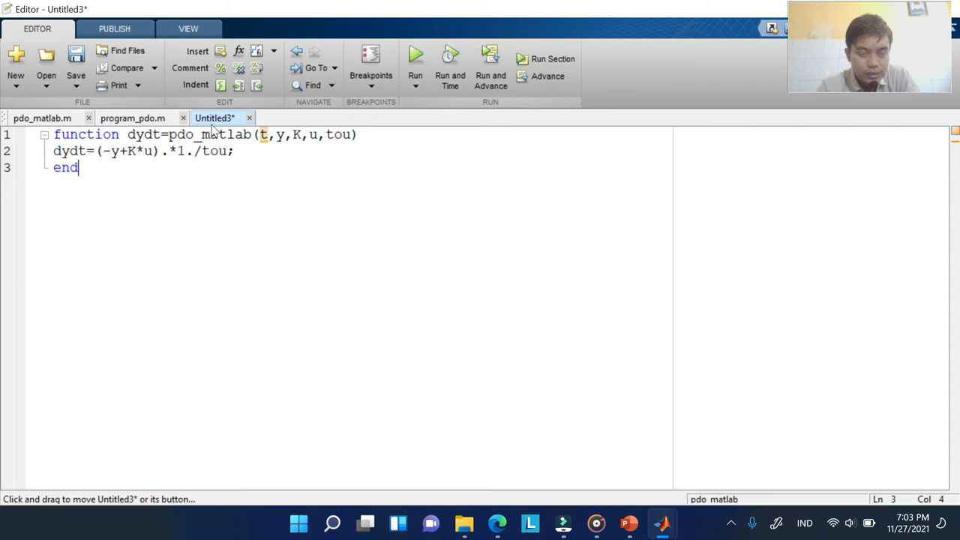
drag(61, 150, 235, 151)
click(233, 214)
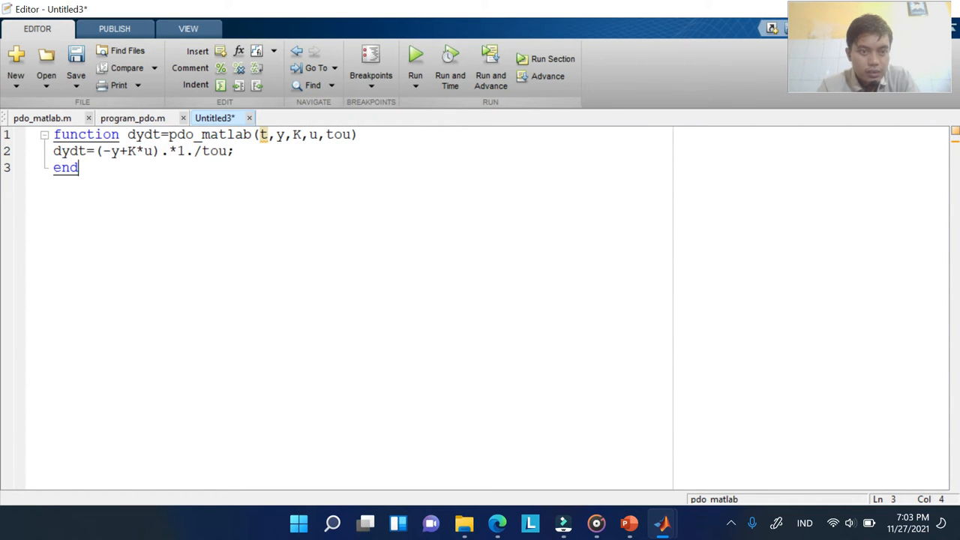
Review the parameter lines and the ode45 call in program_pdo.m
click(132, 118)
drag(135, 283, 61, 167)
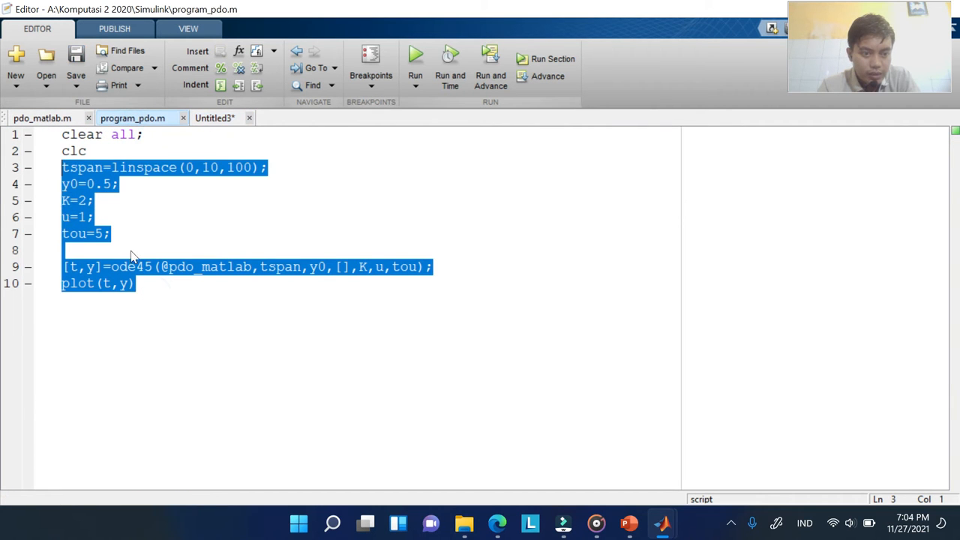
click(168, 297)
drag(102, 267, 434, 267)
click(158, 297)
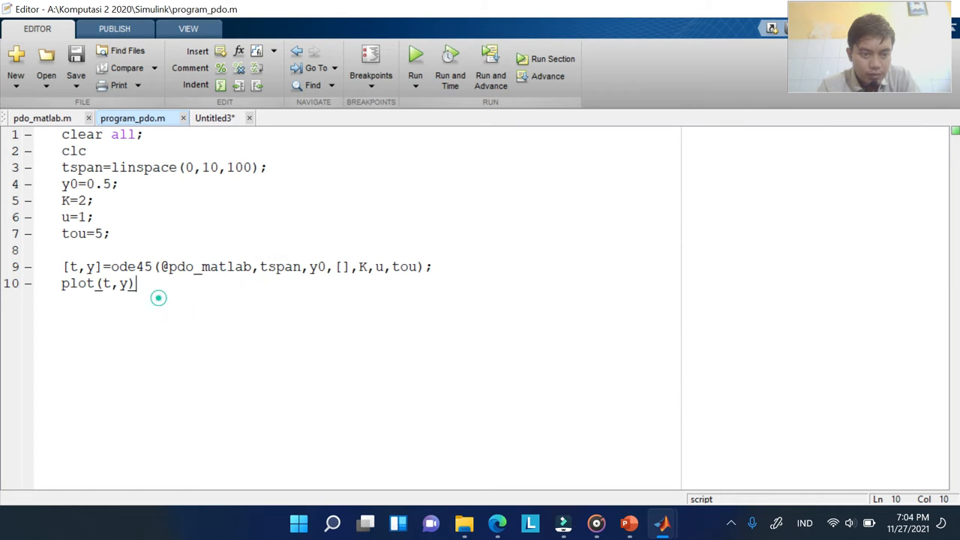
click(54, 267)
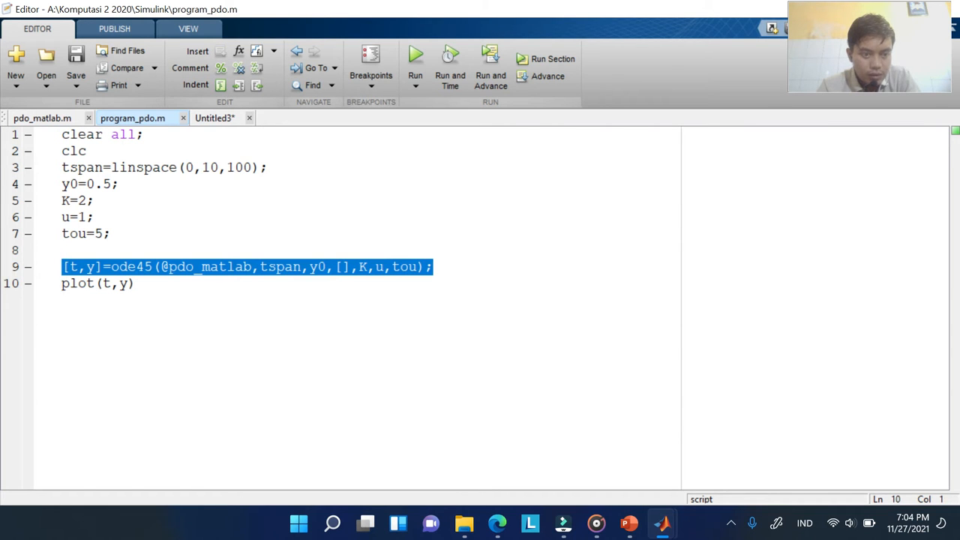
click(144, 233)
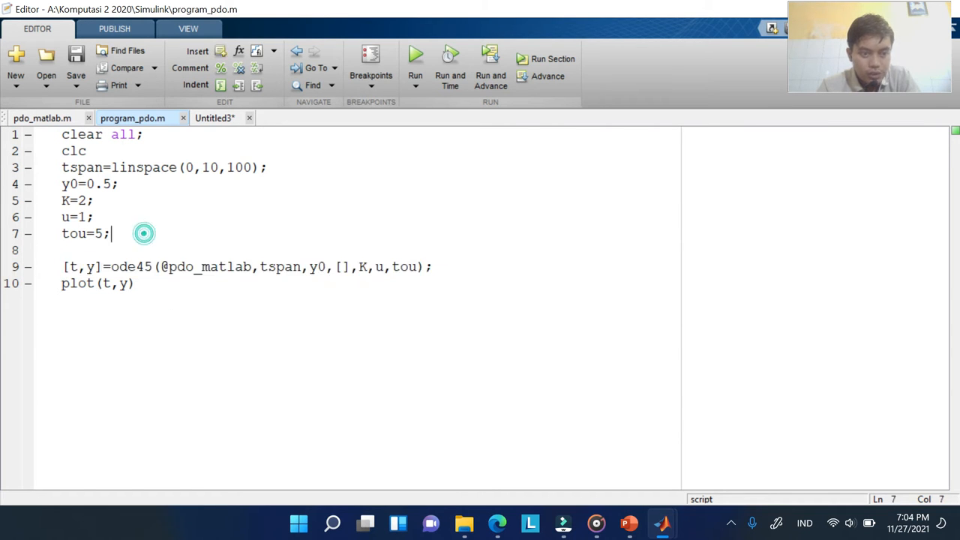
Review the function's arguments t, y, K, u and tou in the untitled script and insert a blank line below its header
click(217, 119)
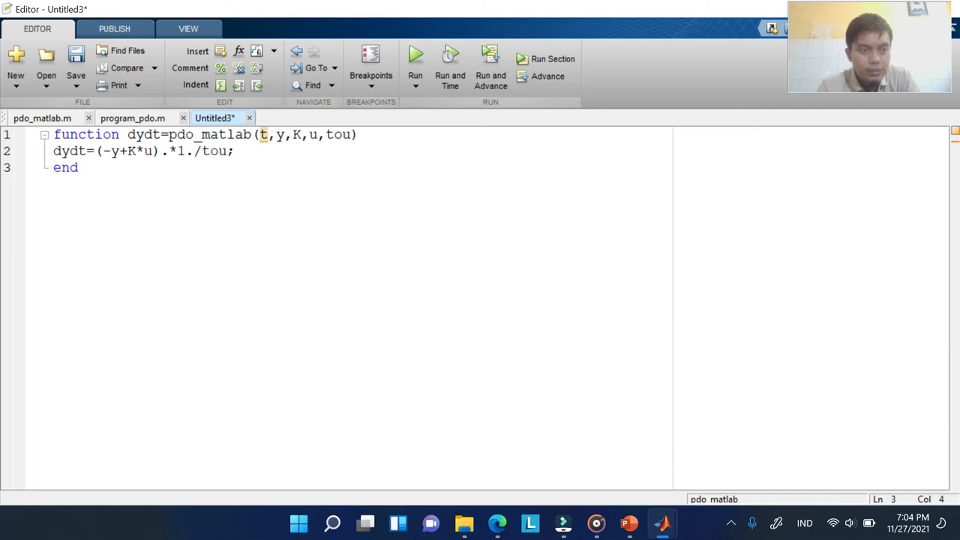
drag(96, 177, 54, 134)
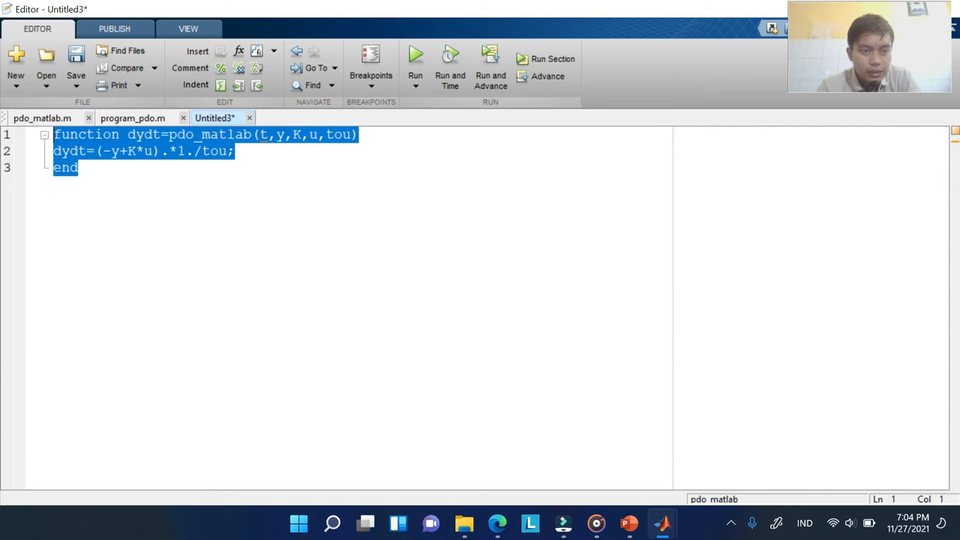
click(140, 215)
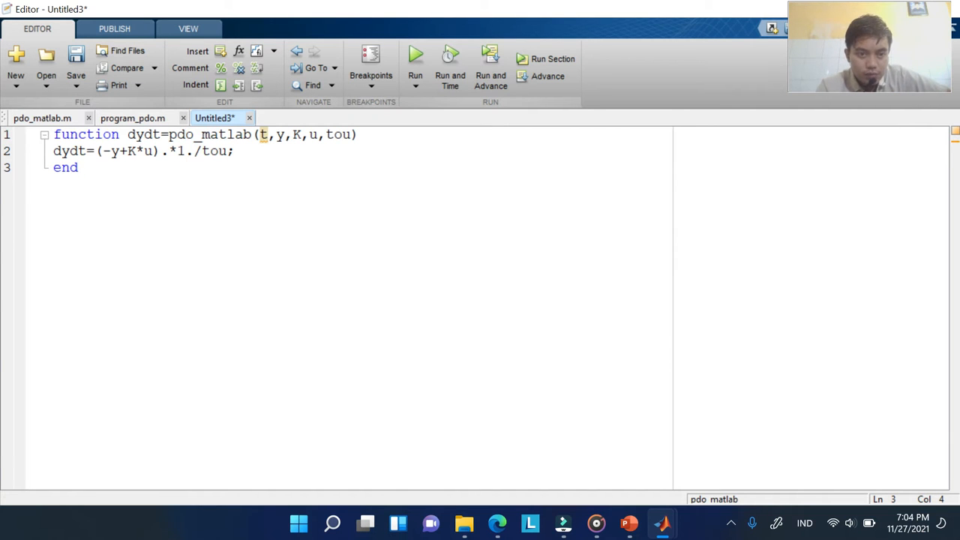
click(279, 135)
click(297, 135)
click(313, 135)
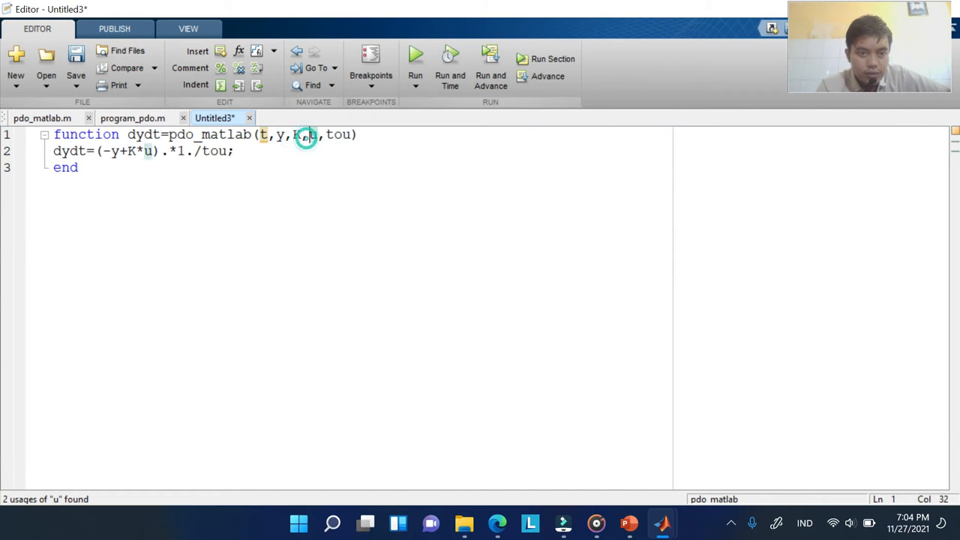
click(339, 135)
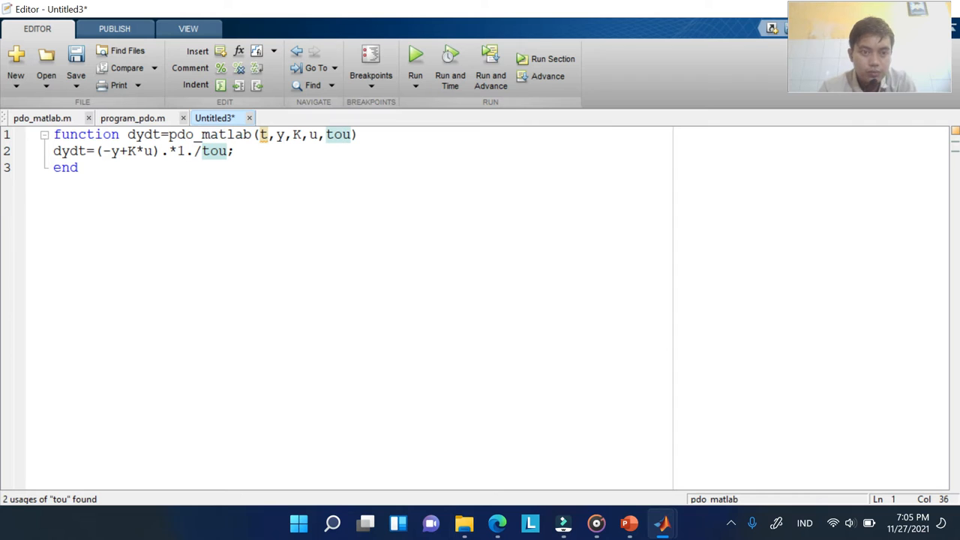
click(173, 201)
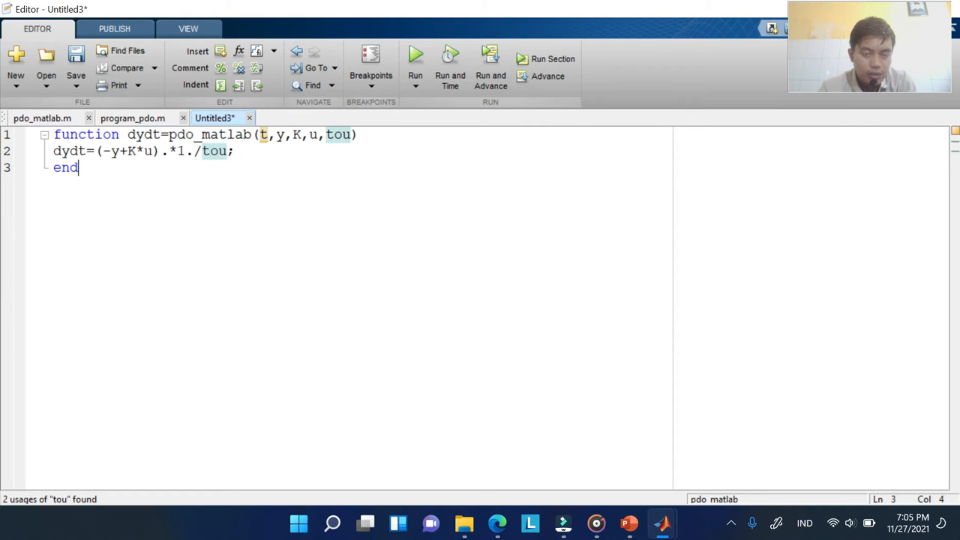
click(366, 133)
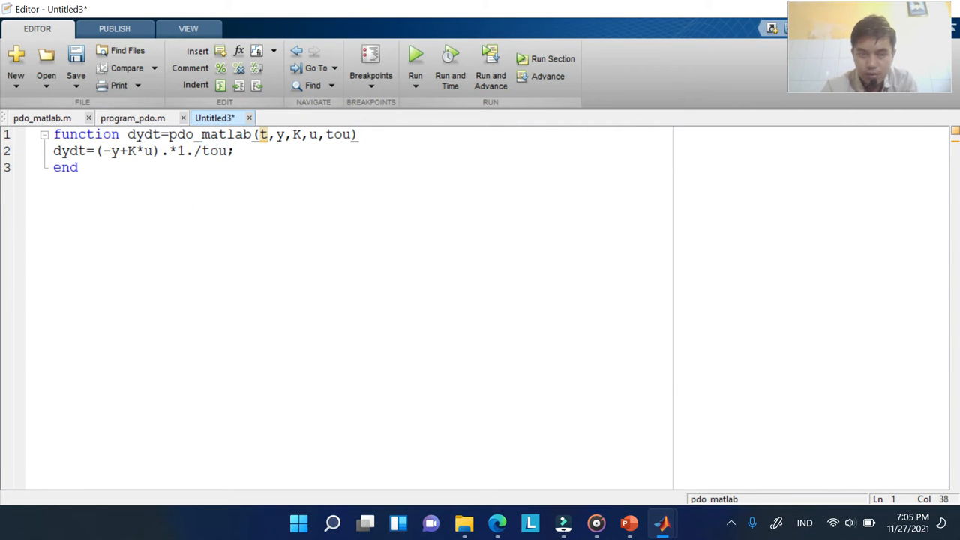
key(Return)
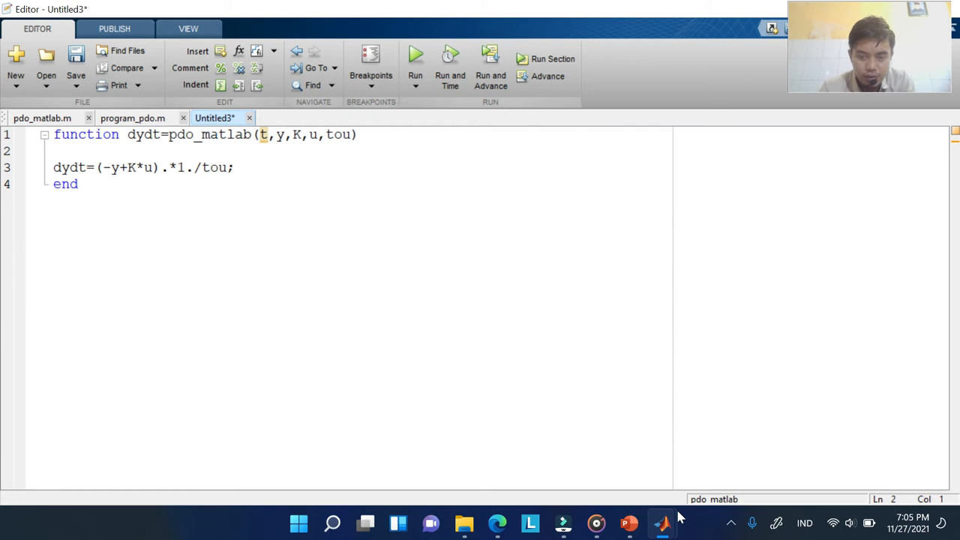
Open the Simulink Library Browser from the main MATLAB window and maximize it
mouse_move(675, 519)
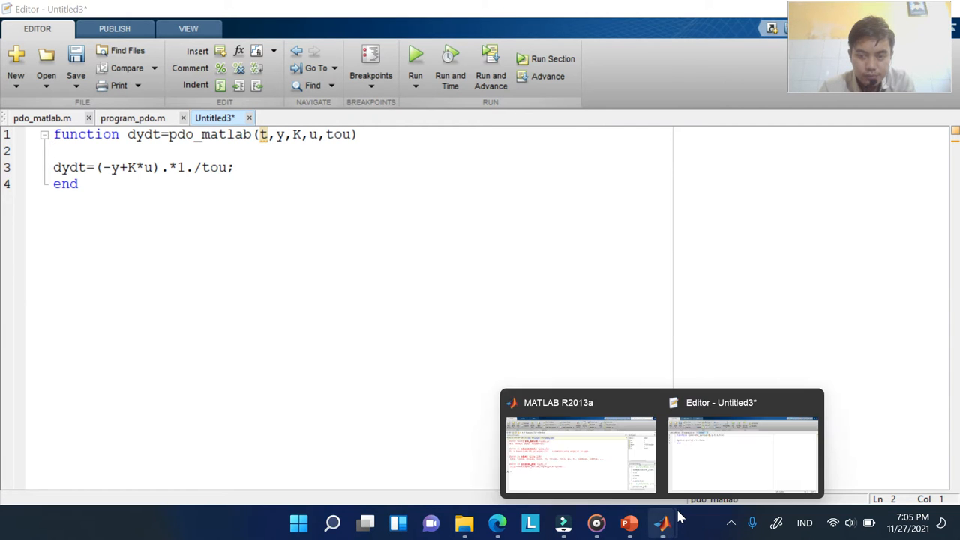
click(592, 465)
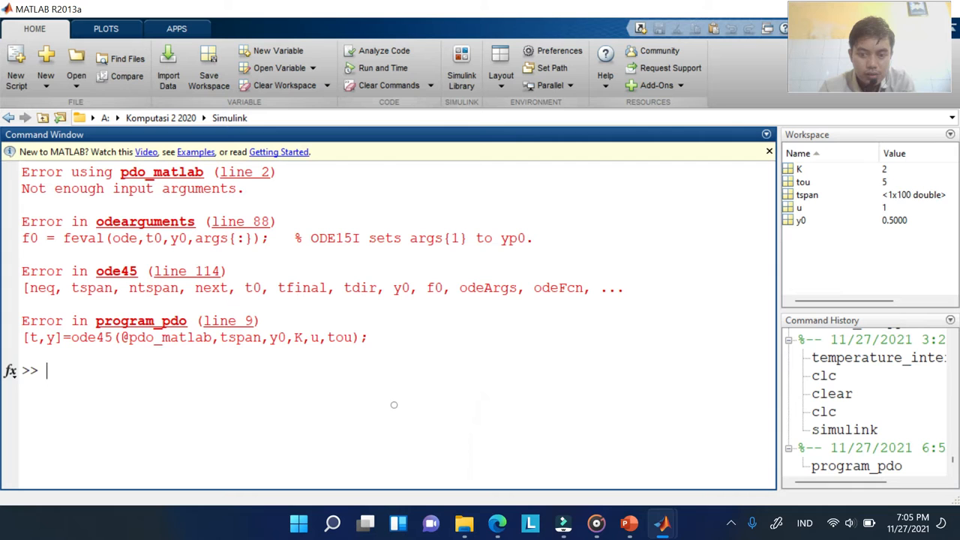
click(461, 76)
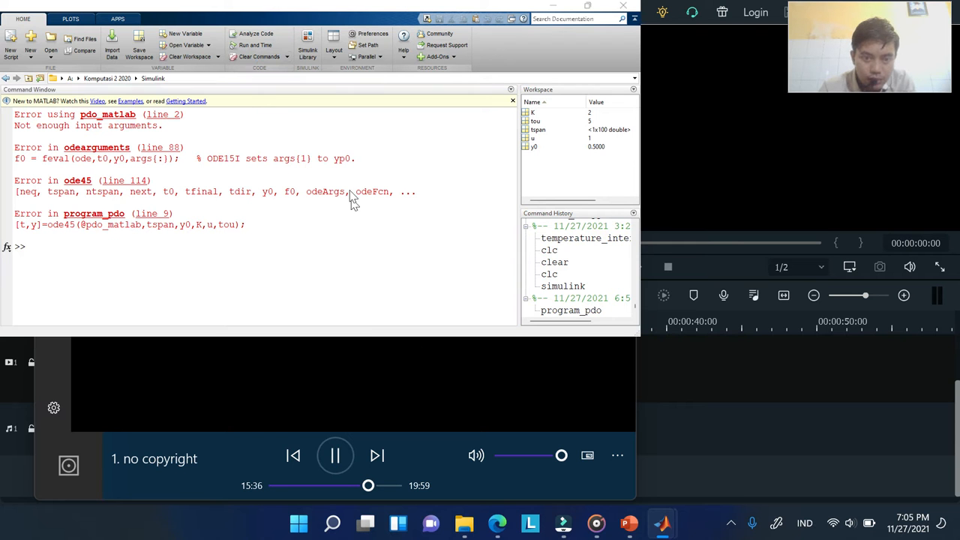
click(323, 13)
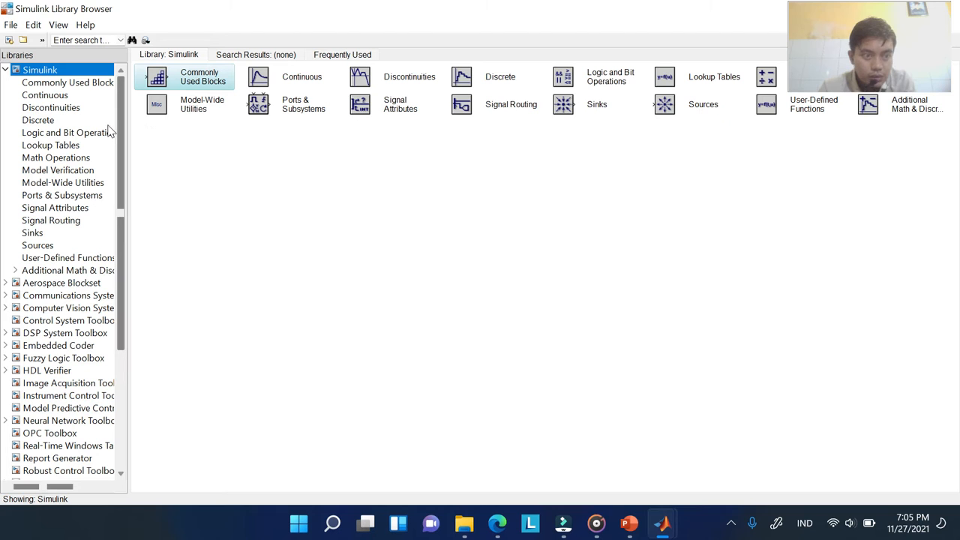
Open the help page of the Integrator block from Commonly Used Blocks and examine its description
click(93, 84)
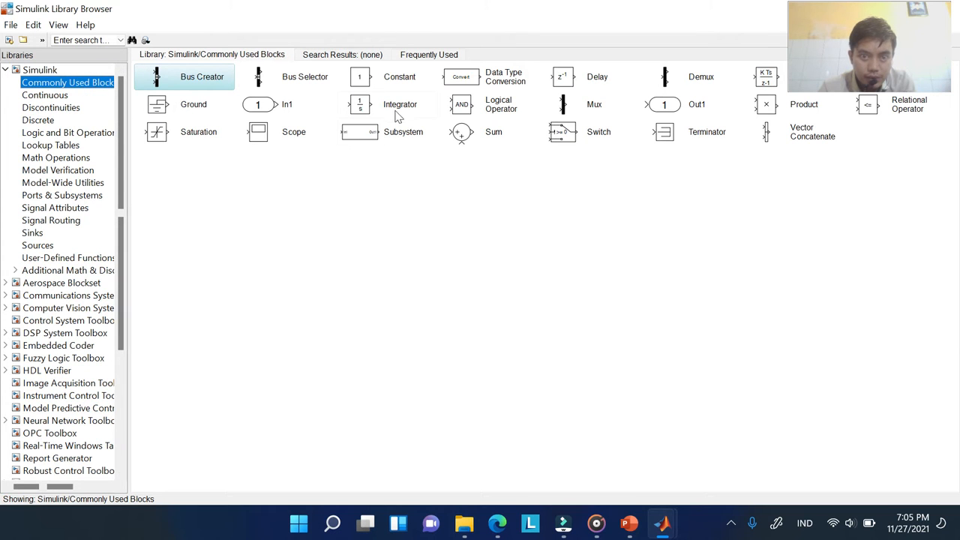
click(385, 110)
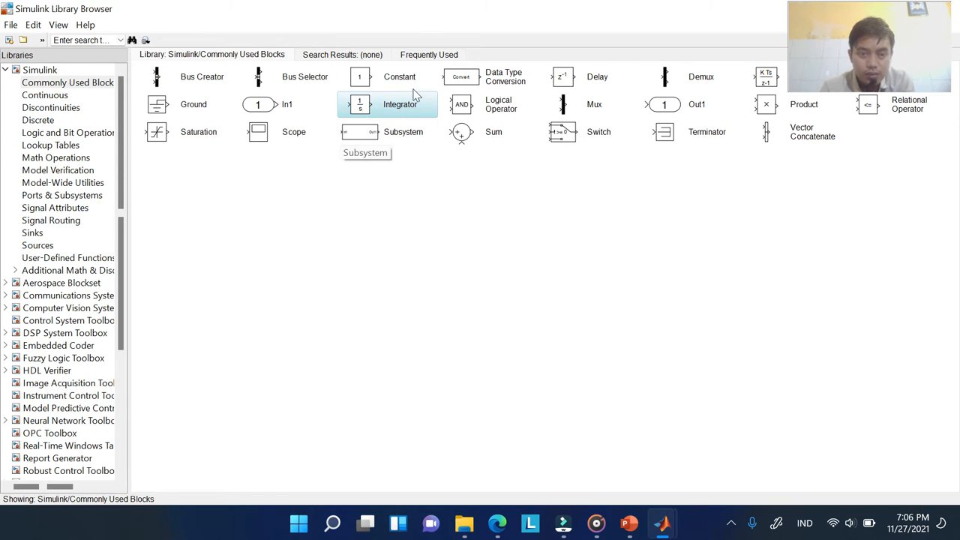
right_click(391, 109)
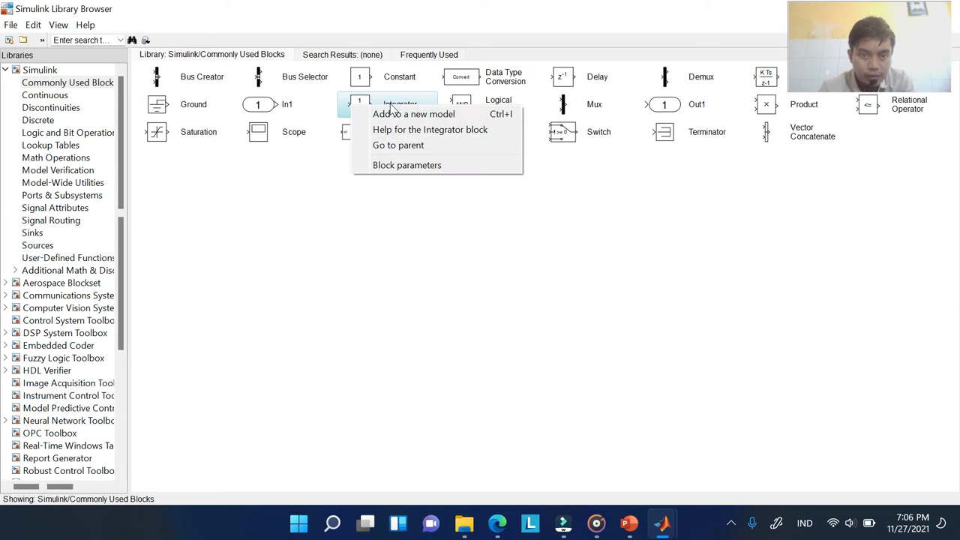
click(426, 130)
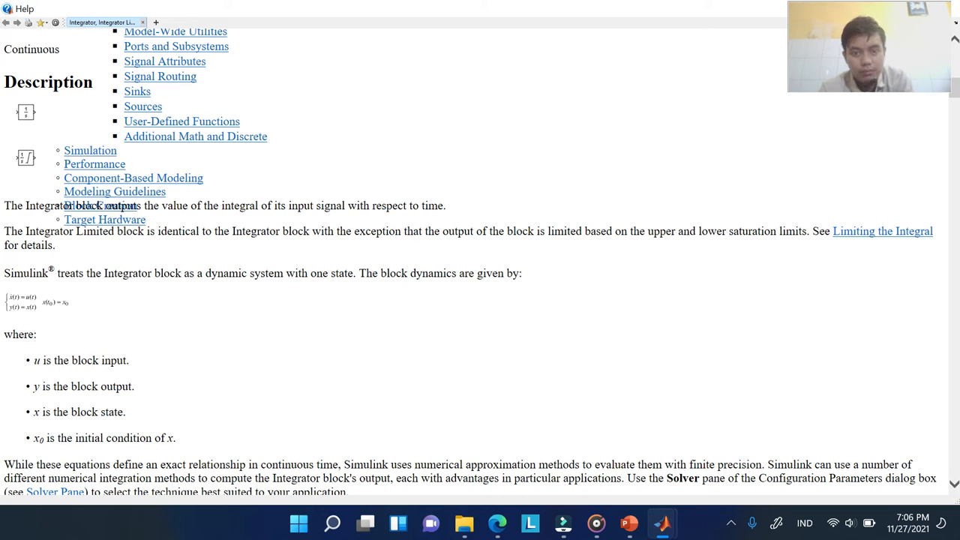
drag(448, 207, 373, 207)
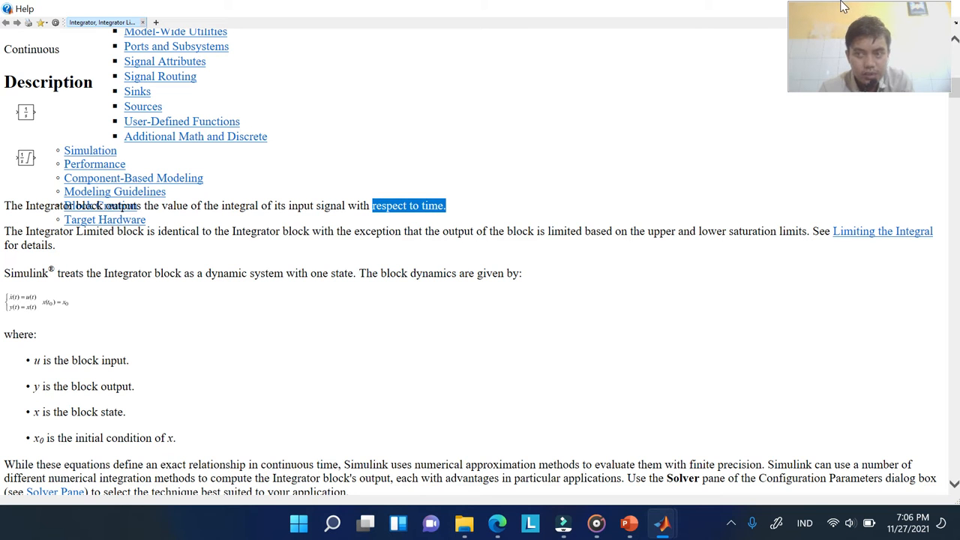
Close the Integrator help page and bring the Editor window with the untitled function script forward, maximized
click(956, 6)
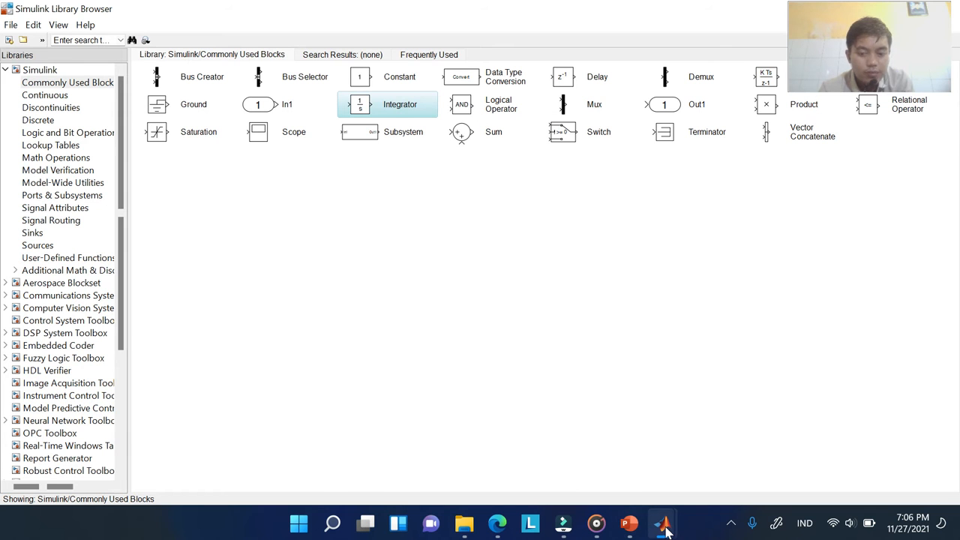
mouse_move(663, 525)
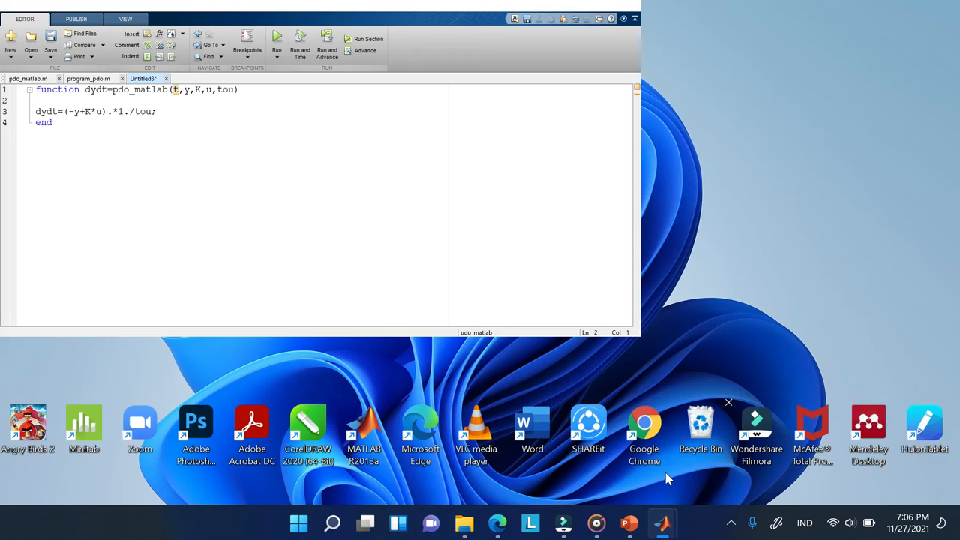
click(669, 479)
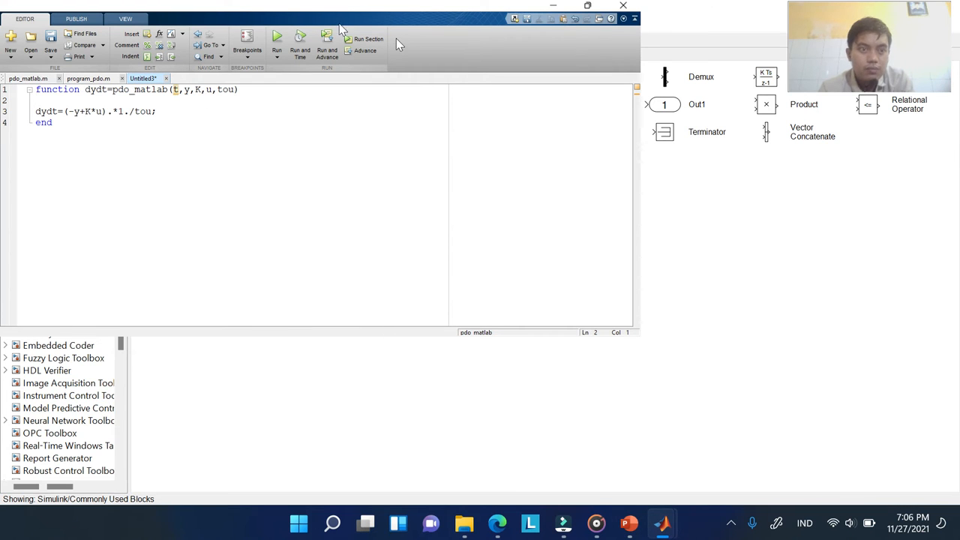
double_click(251, 9)
double_click(261, 6)
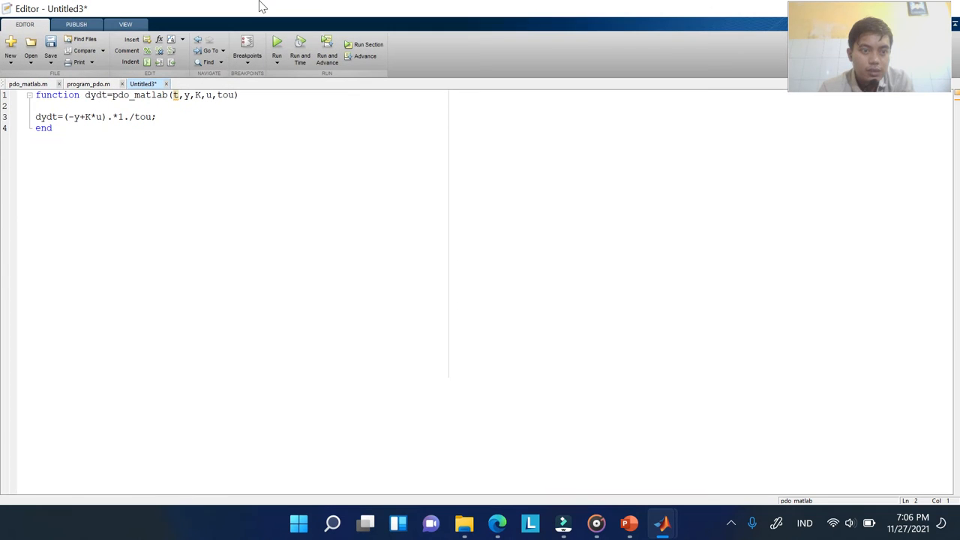
click(417, 281)
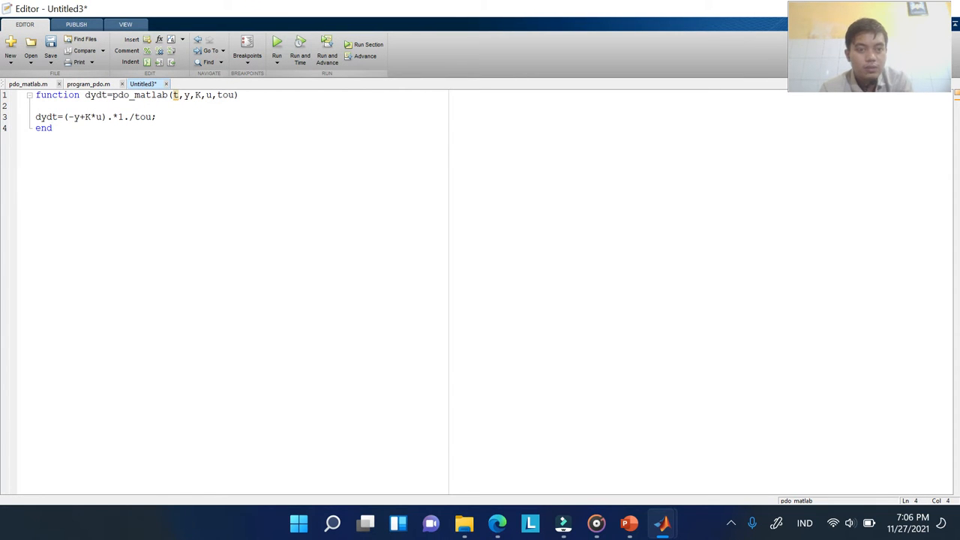
Set the desktop code font size to 18 in the MATLAB preferences and return to the untitled script
mouse_move(662, 527)
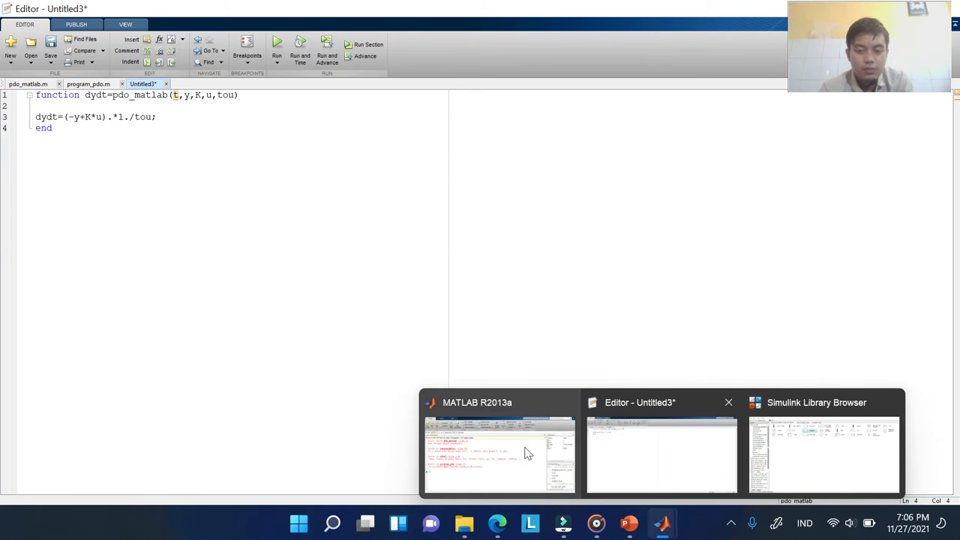
mouse_move(510, 449)
click(510, 448)
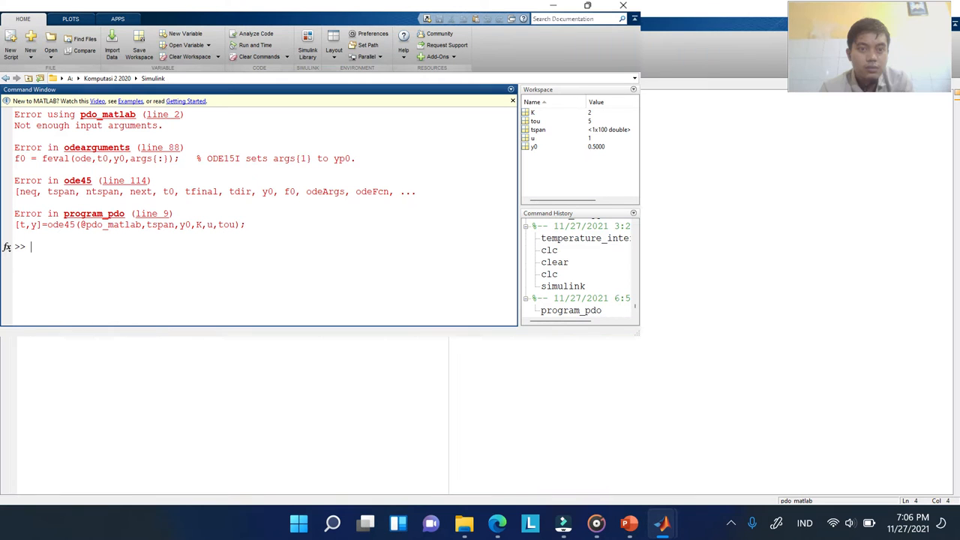
click(369, 38)
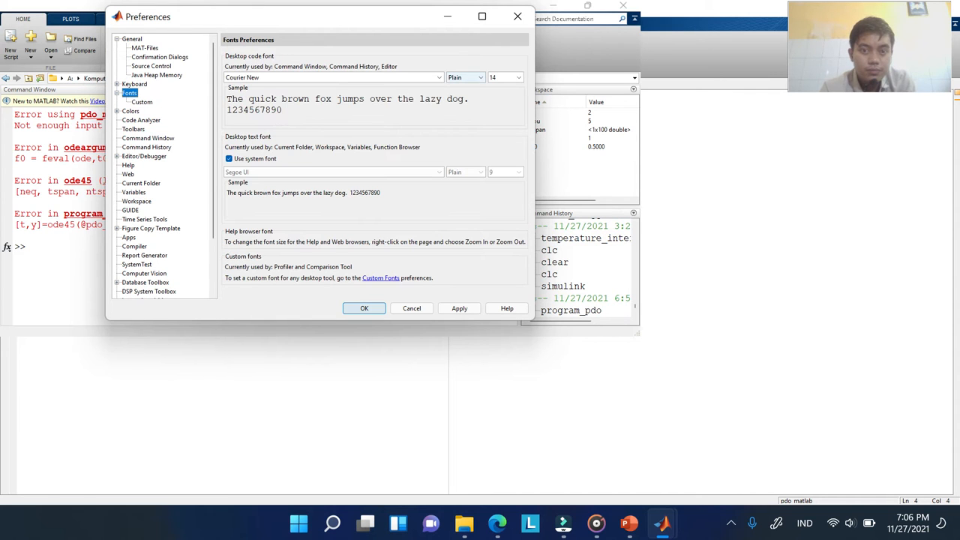
click(518, 77)
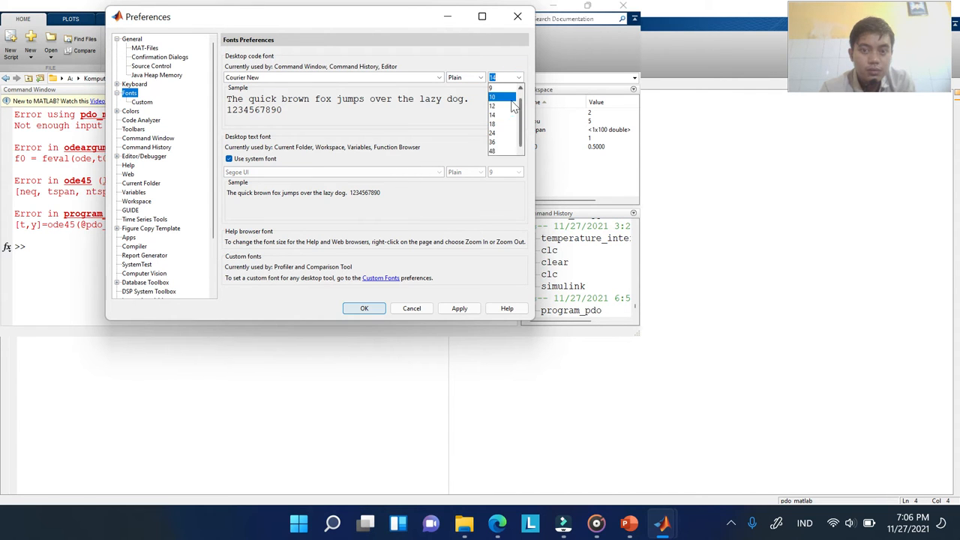
click(503, 125)
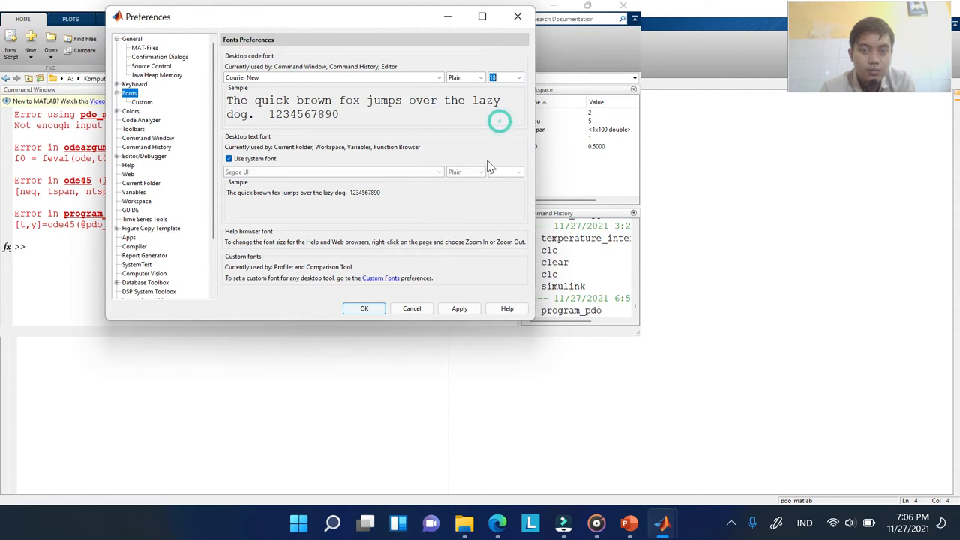
click(364, 308)
click(631, 359)
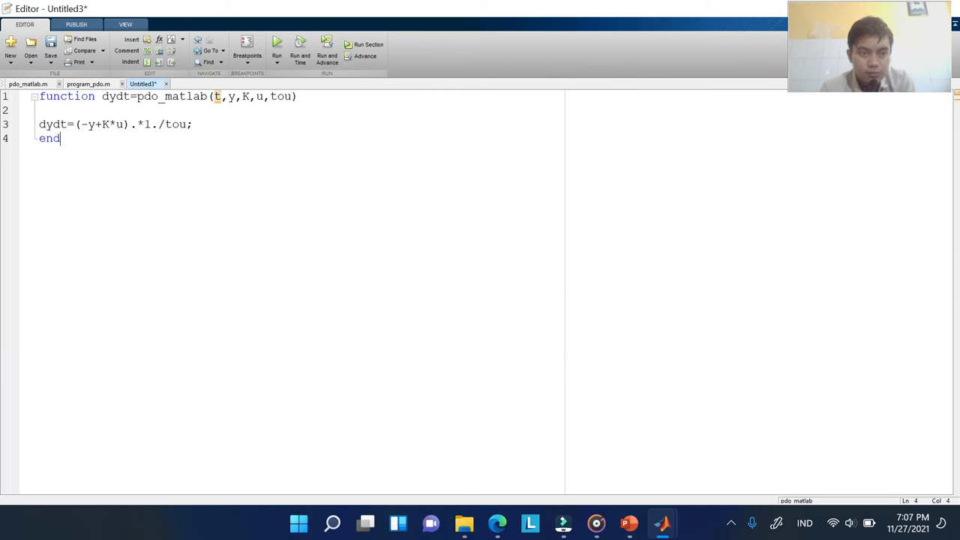
Remove the argument t from the pdo_matlab function header in the untitled script
click(128, 133)
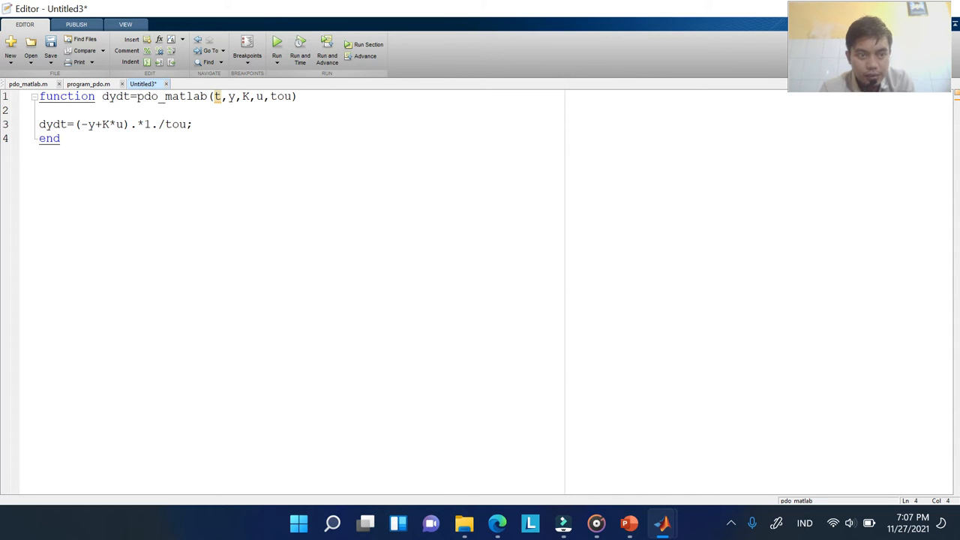
click(230, 96)
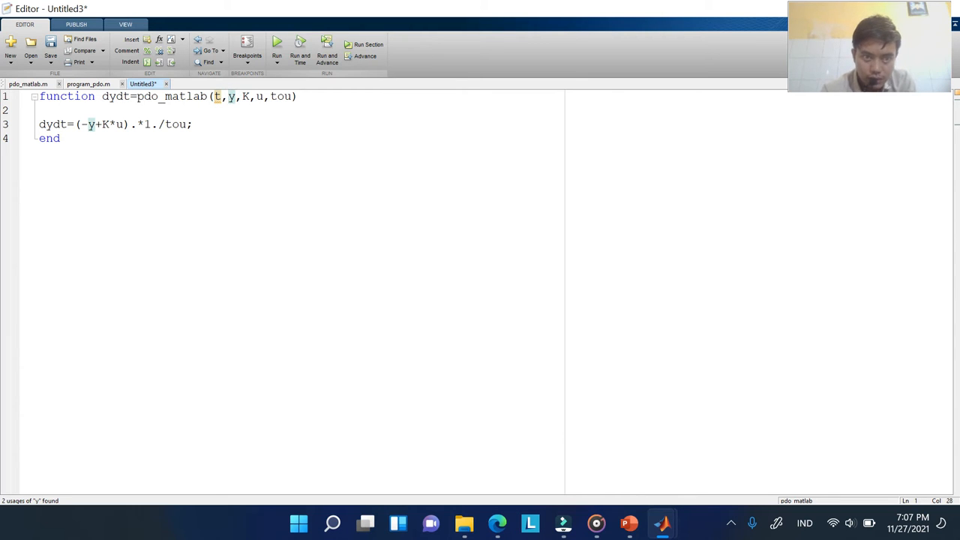
key(BackSpace)
key(BackSpace)
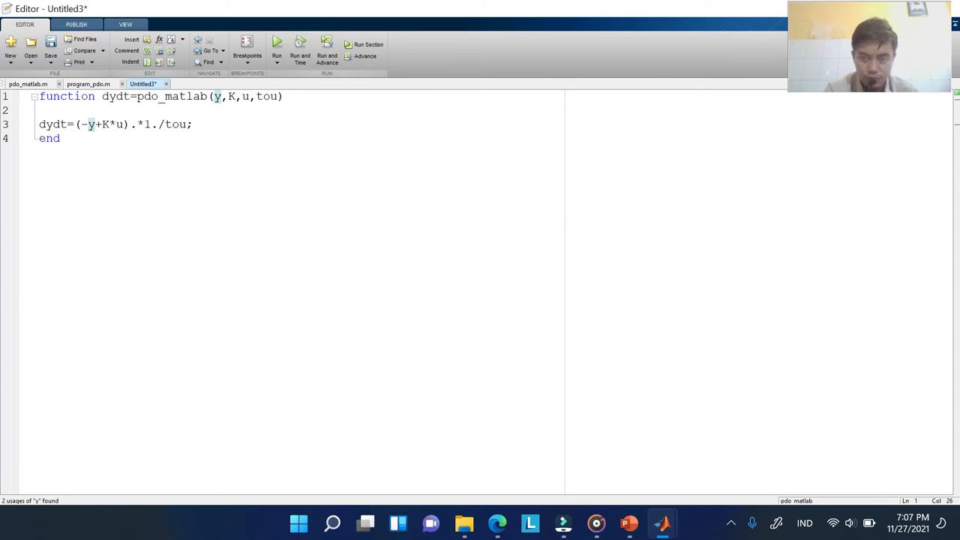
click(731, 524)
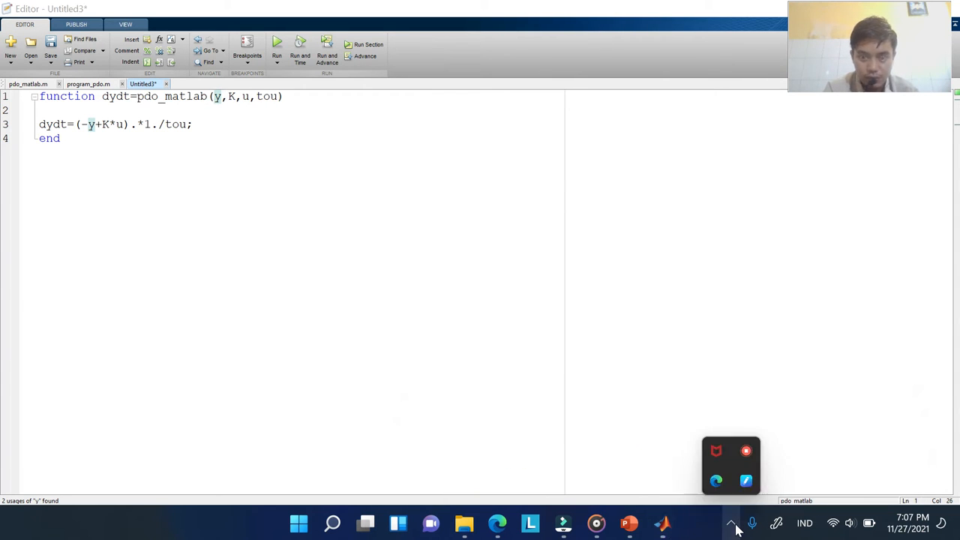
right_click(747, 459)
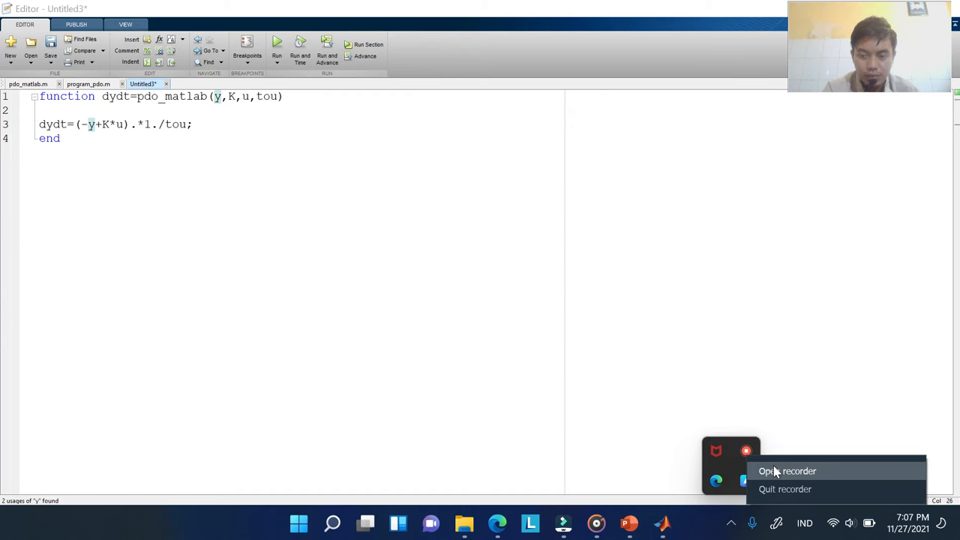
click(780, 471)
click(767, 484)
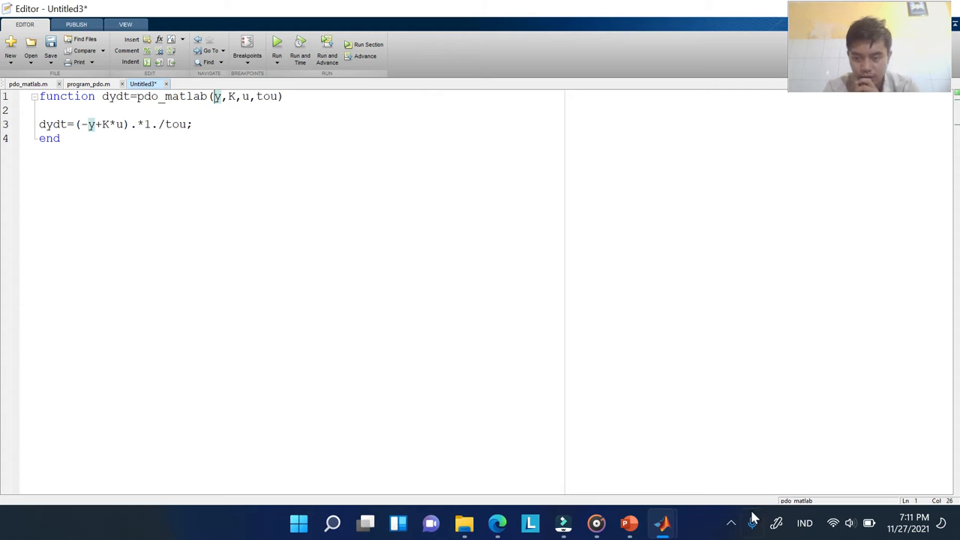
click(732, 522)
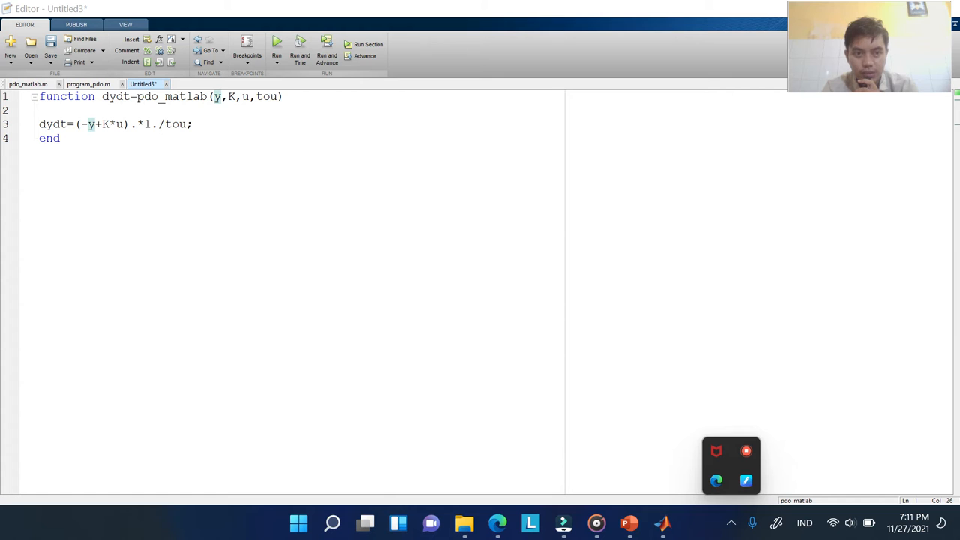
click(242, 96)
click(263, 97)
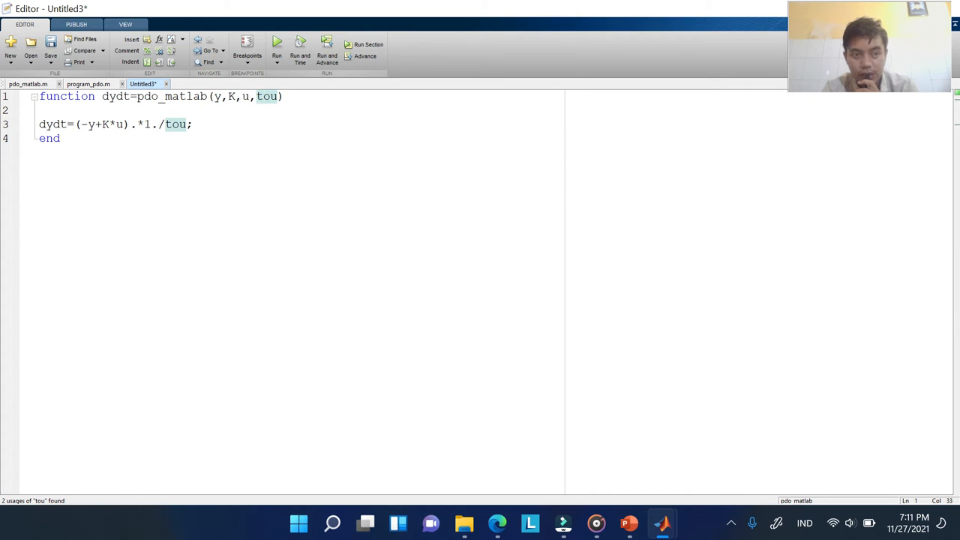
click(159, 96)
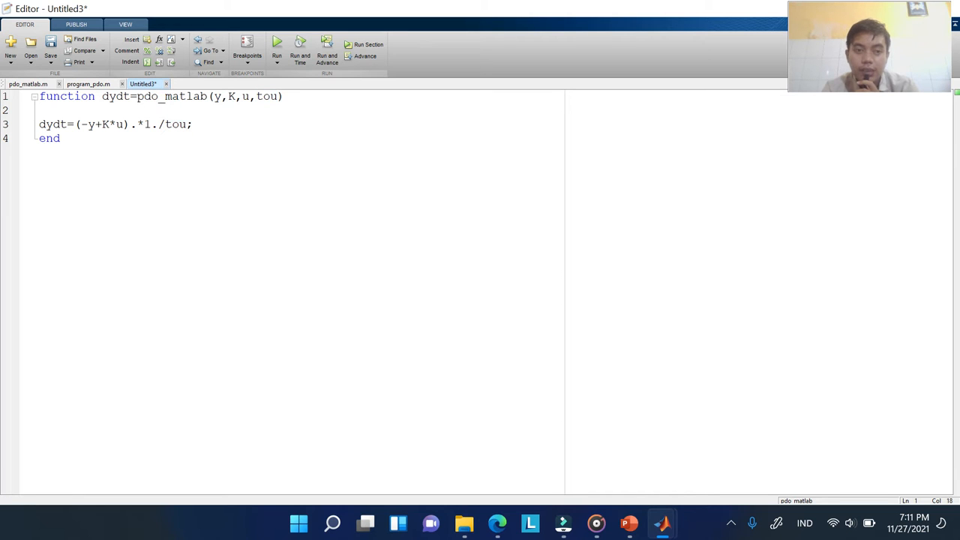
drag(70, 107, 75, 141)
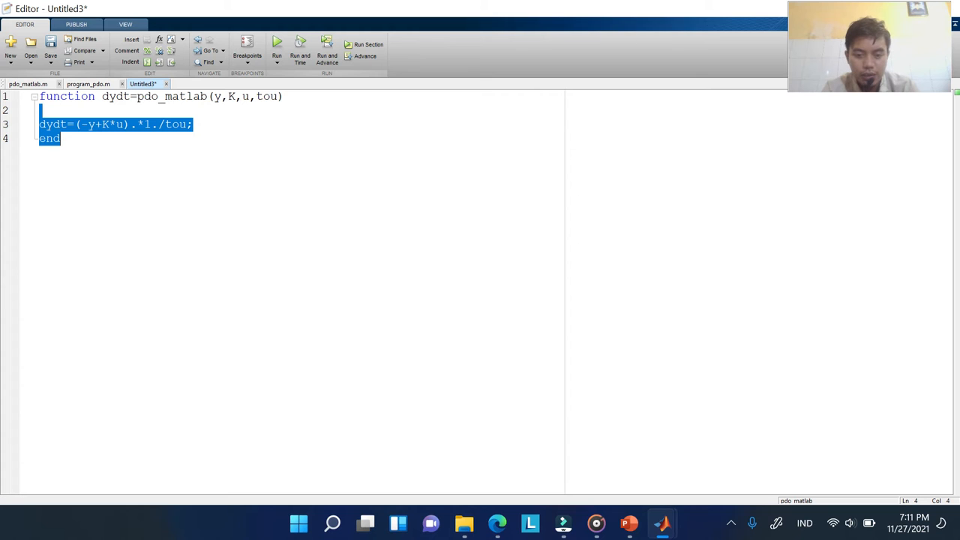
Copy the lines u=1; and tou=5; from program_pdo.m into the untitled function, above the dydt equation
click(67, 111)
key(Return)
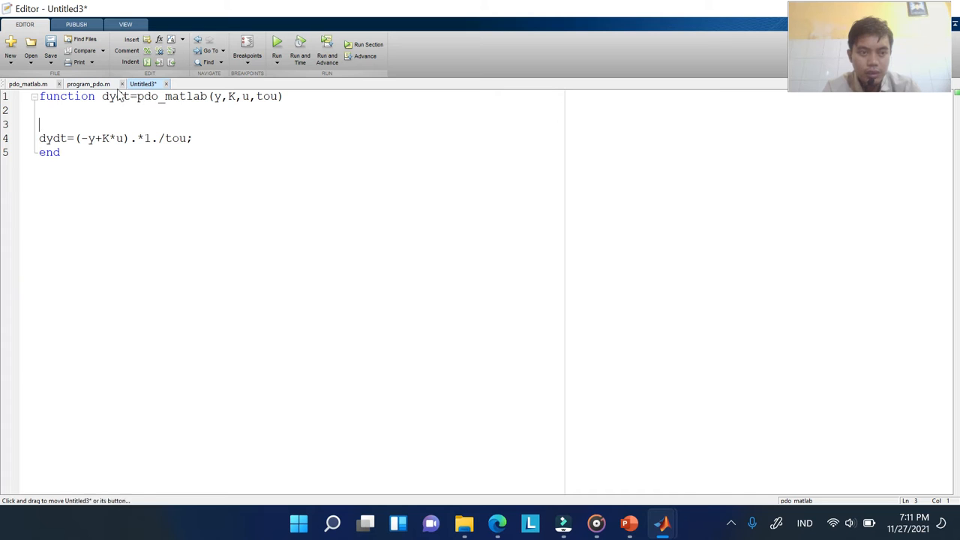
click(90, 84)
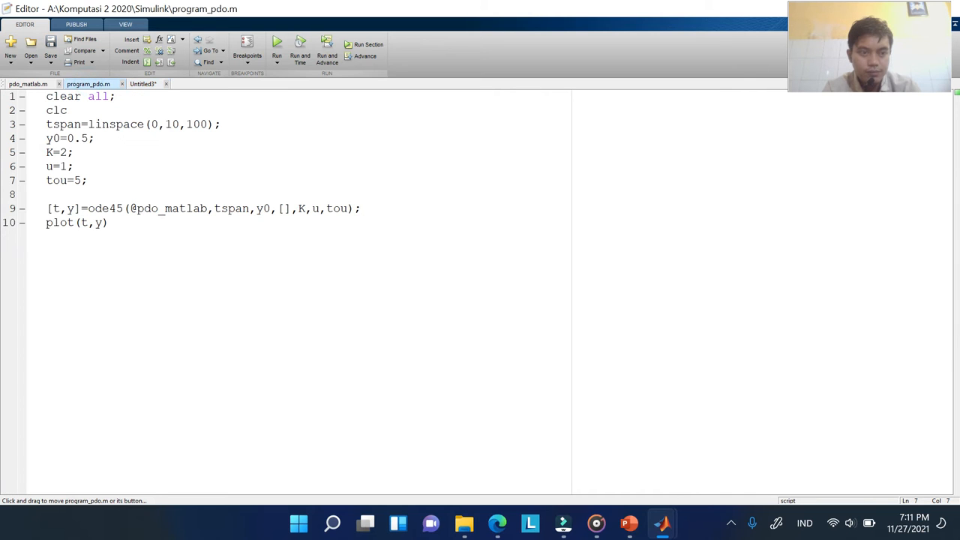
drag(88, 181, 43, 173)
key(ctrl+c)
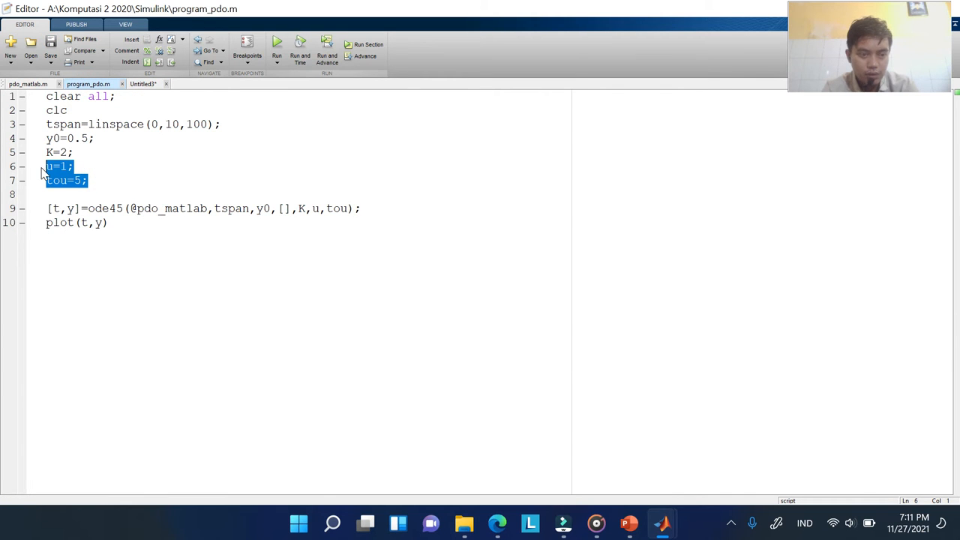
click(142, 84)
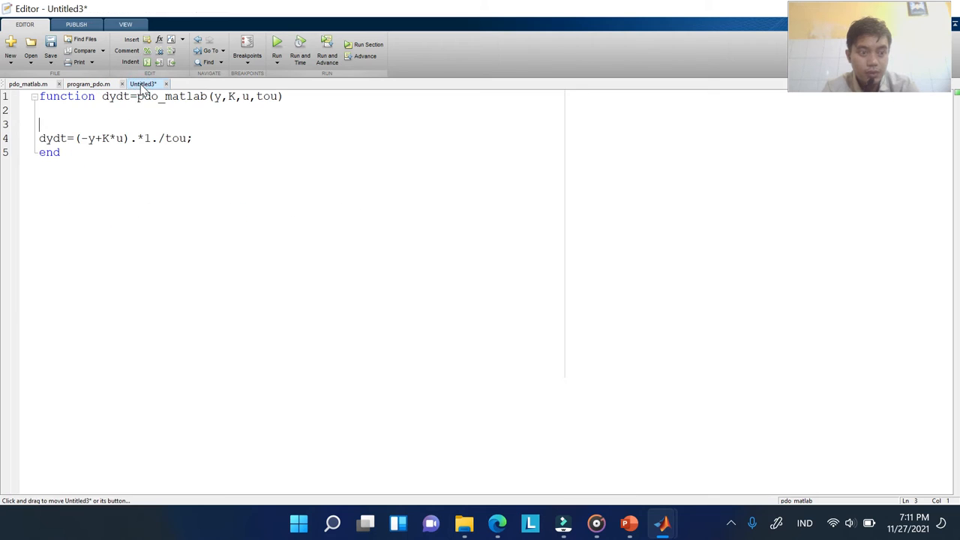
key(ctrl+v)
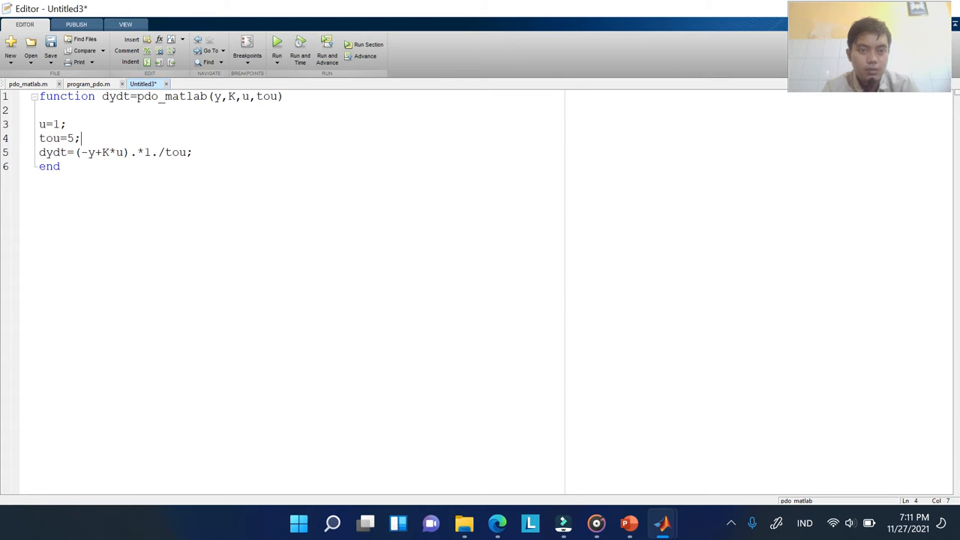
Remove the arguments u and tou from the function header, leaving only y and K
click(278, 96)
key(BackSpace)
key(BackSpace)
key(BackSpace)
key(BackSpace)
key(BackSpace)
key(BackSpace)
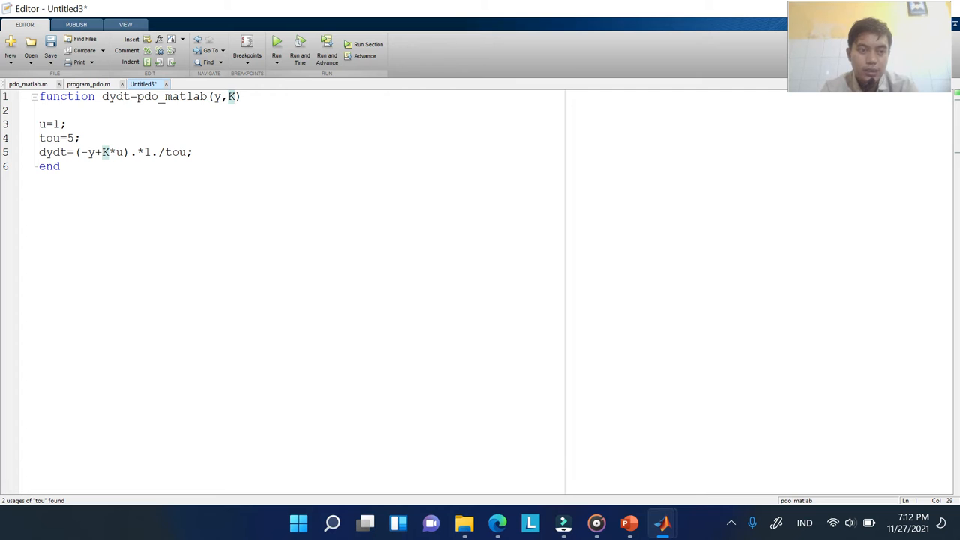
key(ctrl+s)
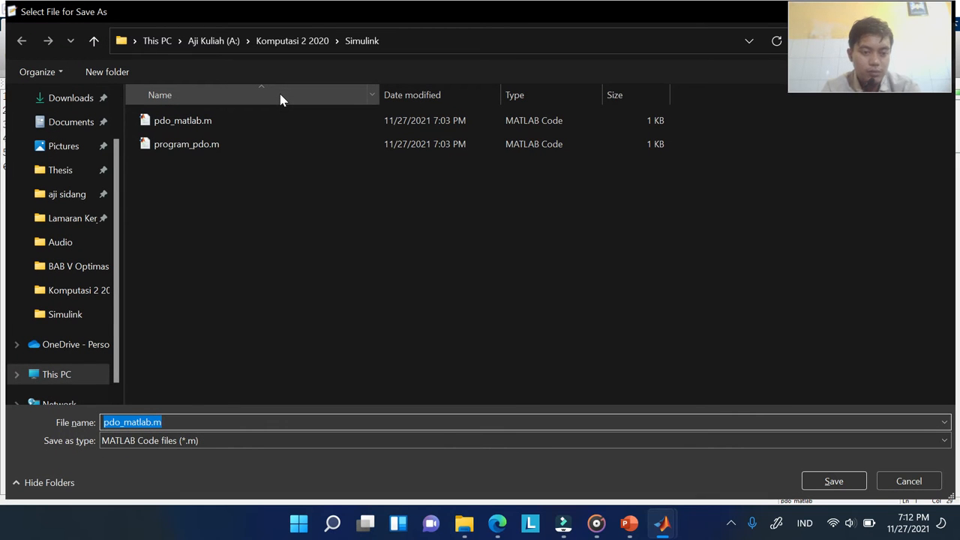
key(Escape)
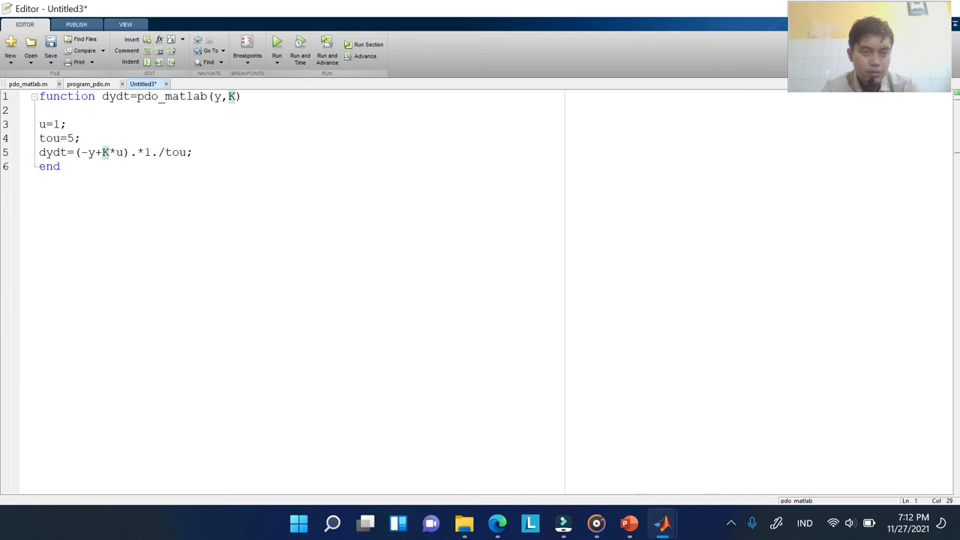
Rename the function to pdo_simulink in its header and save the script as pdo_simulink.m in the Simulink folder
key(Left)
key(Left)
key(Left)
key(Left)
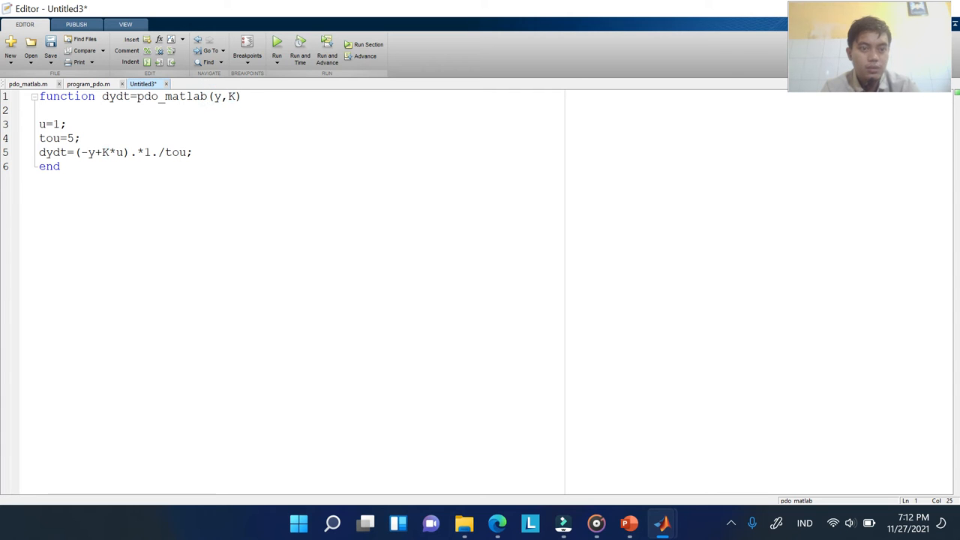
key(BackSpace)
key(BackSpace)
key(BackSpace)
key(BackSpace)
key(BackSpace)
key(BackSpace)
text(simulin)
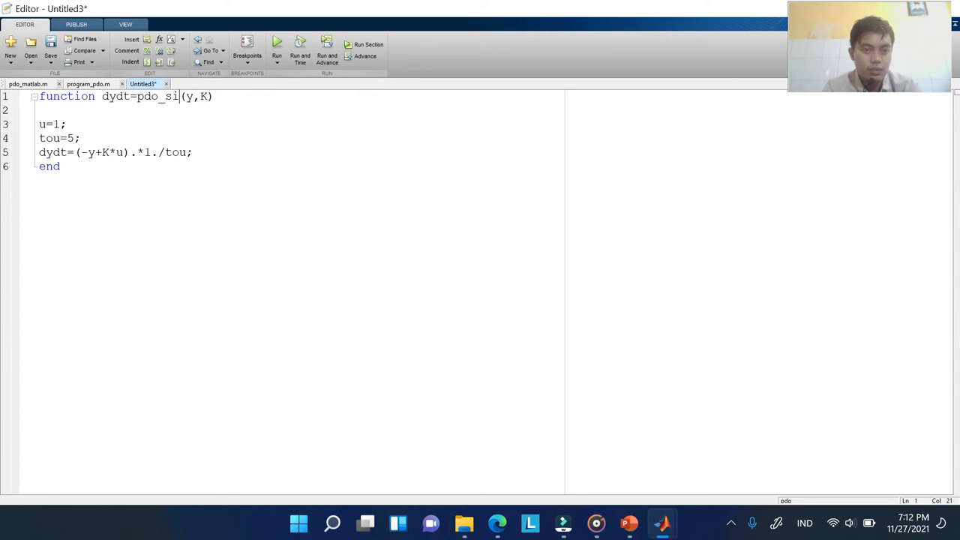
text(k)
key(ctrl+s)
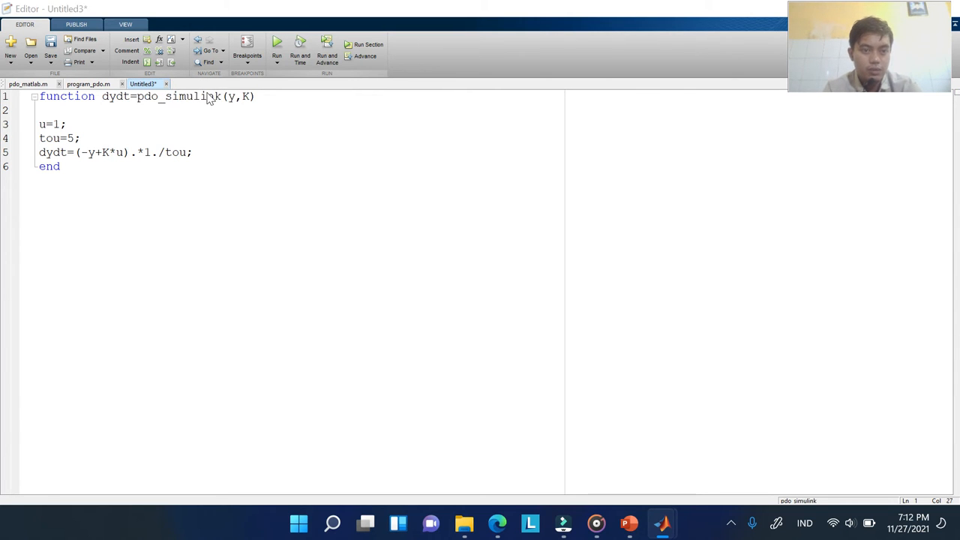
key(Return)
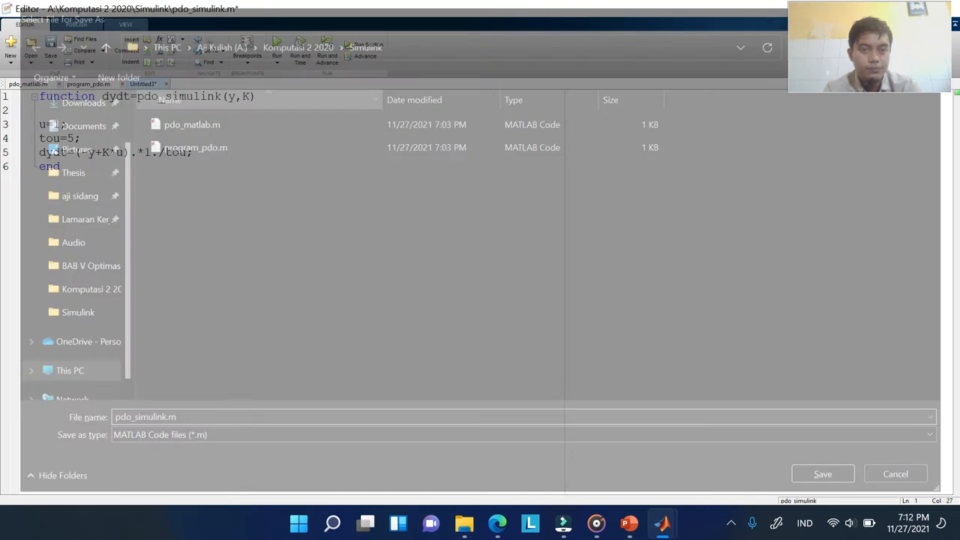
click(67, 113)
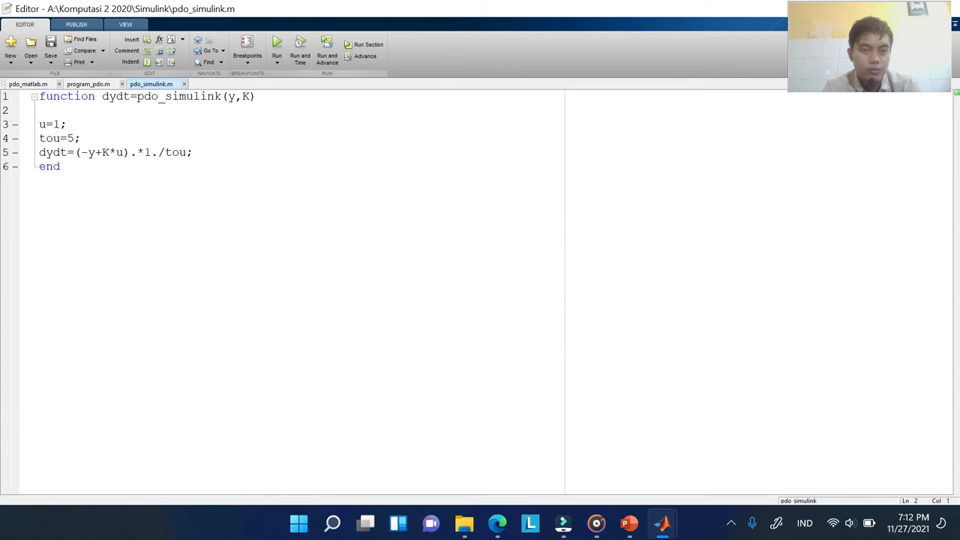
click(234, 98)
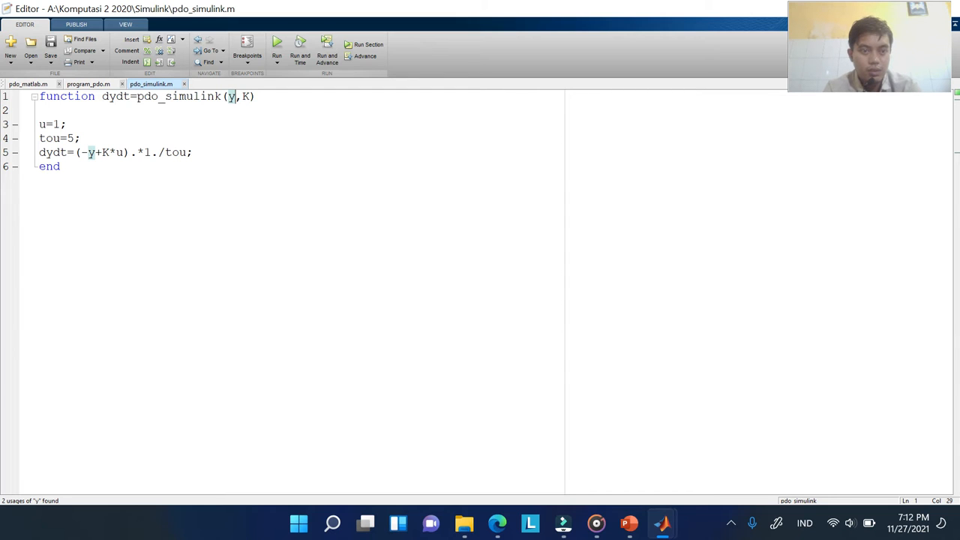
key(Right)
click(184, 135)
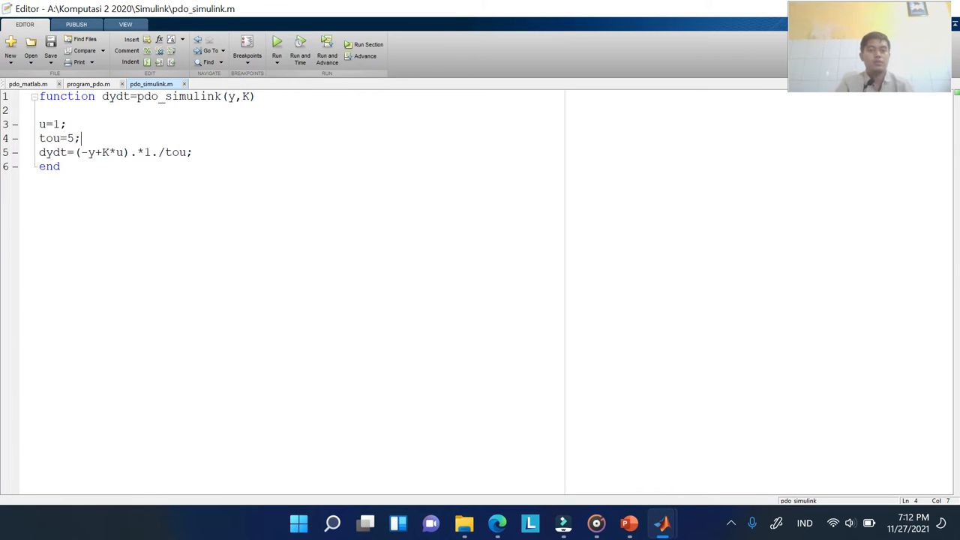
click(96, 87)
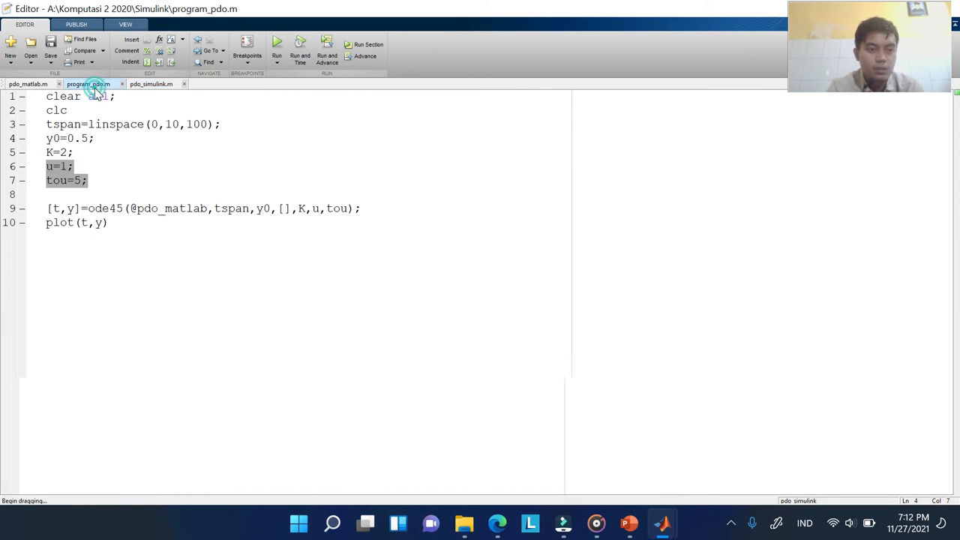
click(140, 85)
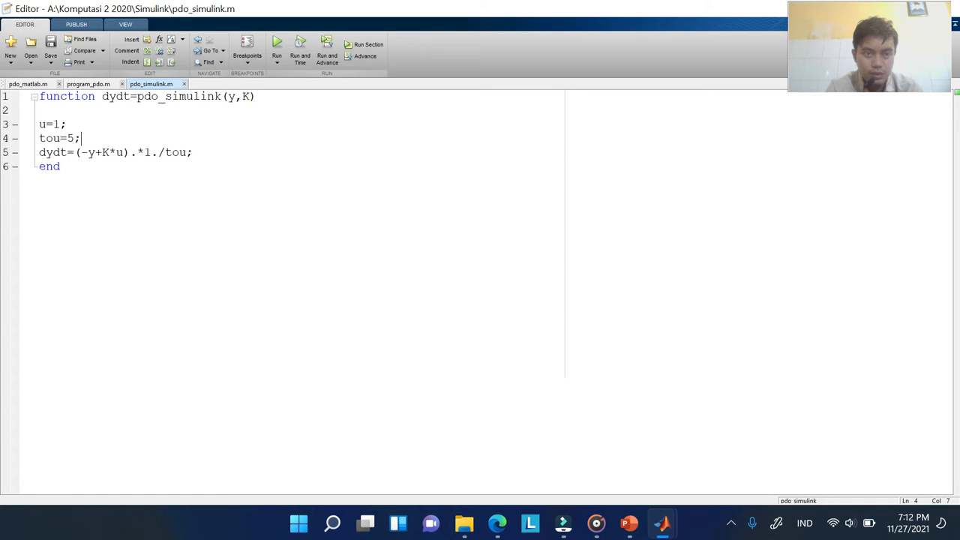
click(247, 96)
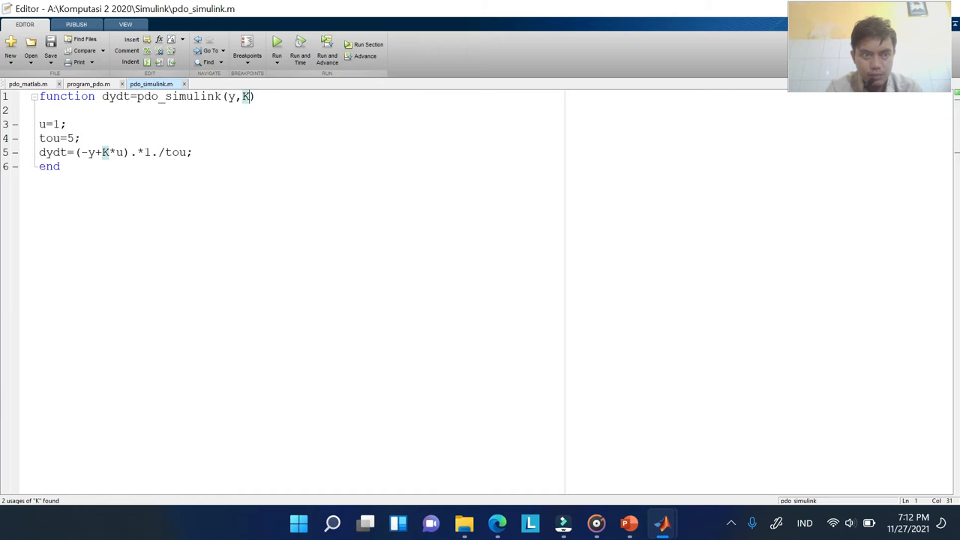
click(44, 124)
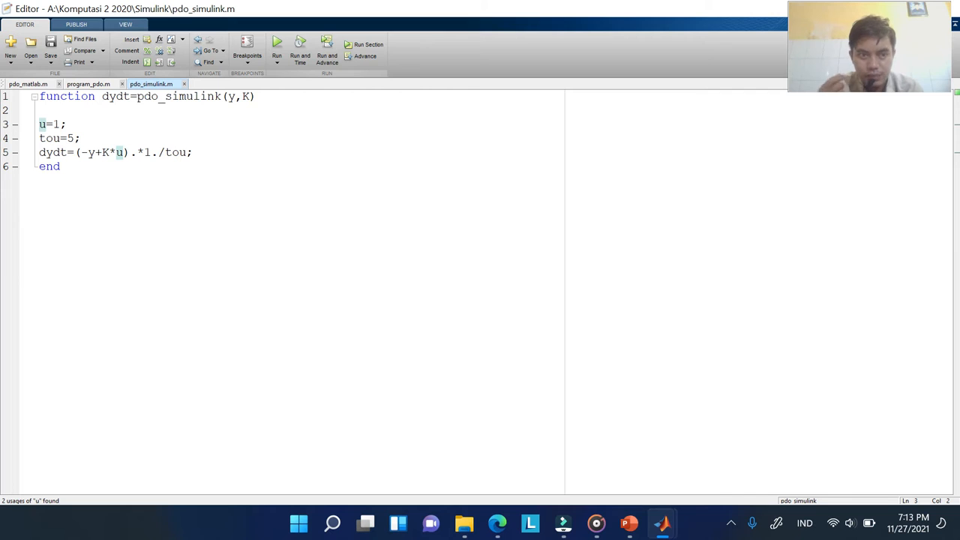
Begin assignment lines for y and K directly below the function header, above u=1;
click(70, 111)
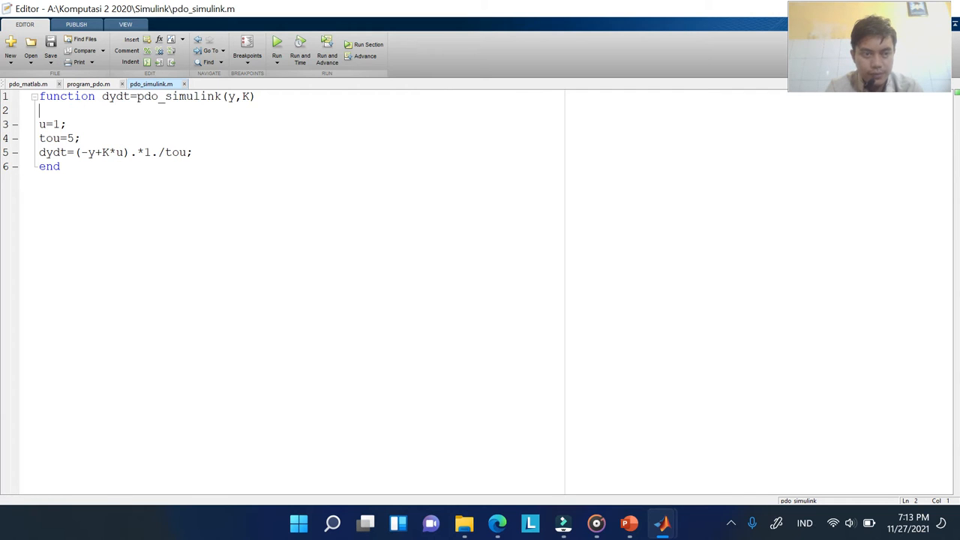
text(y=)
key(Return)
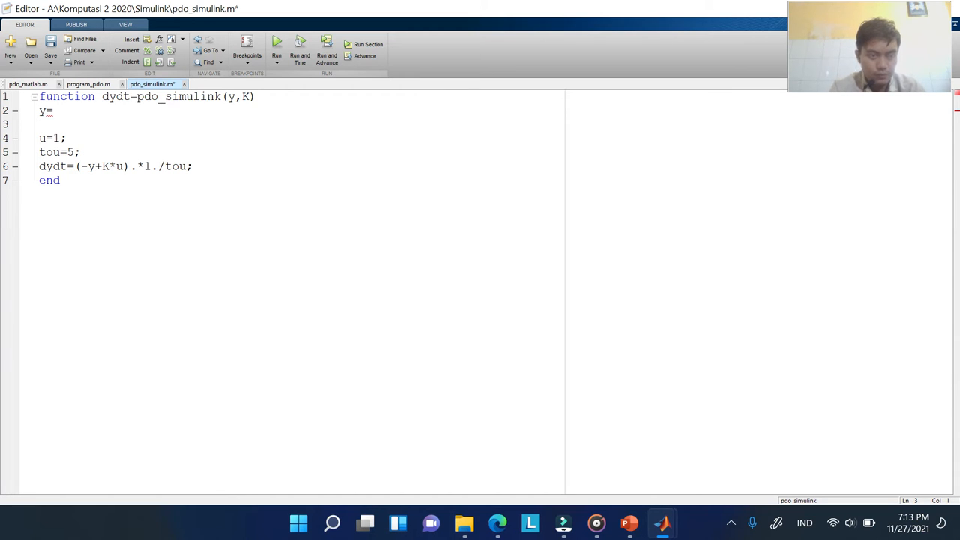
text(K=)
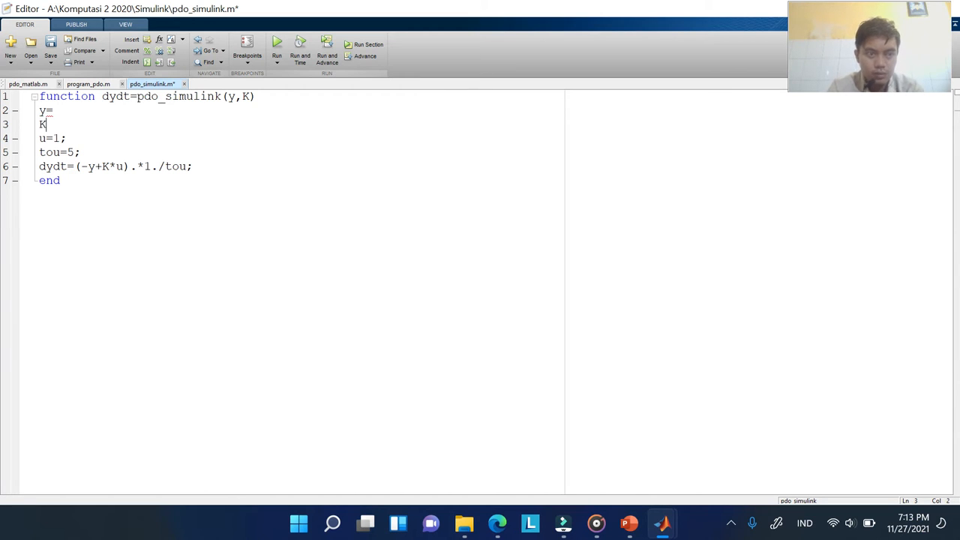
Replace the arguments y,K in the pdo_simulink function header with the single argument x
click(71, 112)
click(248, 96)
key(BackSpace)
key(BackSpace)
key(BackSpace)
text(x)
Complete the assignments as y=x(1); and K=x(2);, and save pdo_simulink.m
click(56, 111)
text(x(1);)
key(Down)
text((x)
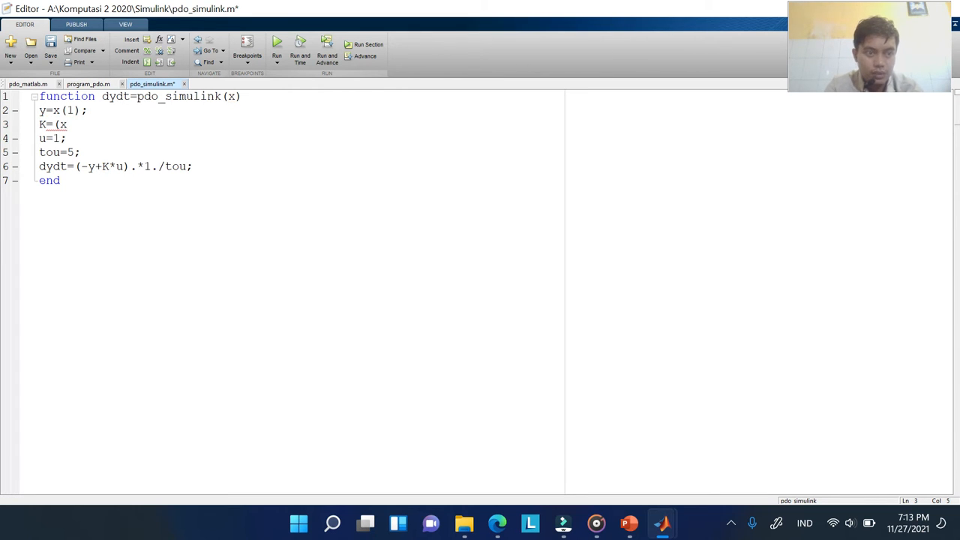
key(BackSpace)
text((2);)
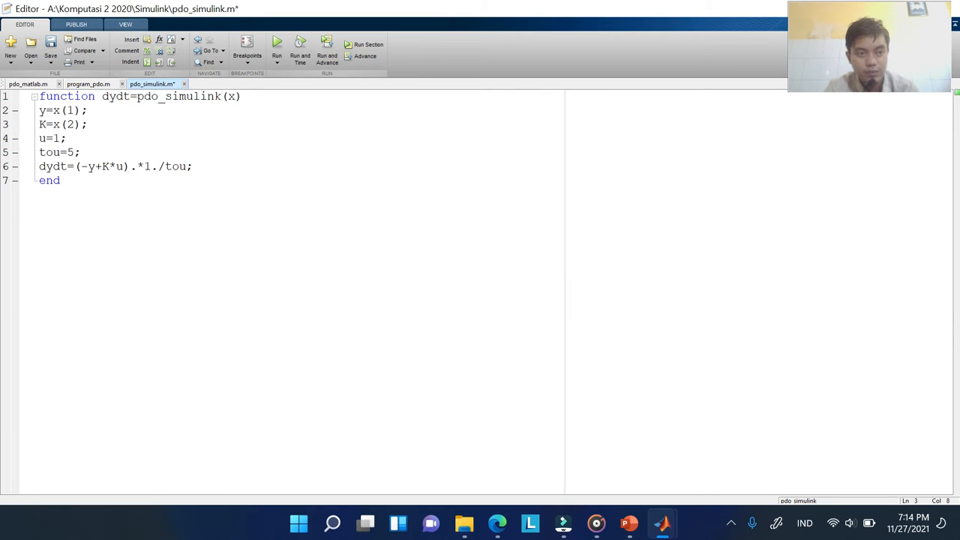
key(ctrl+s)
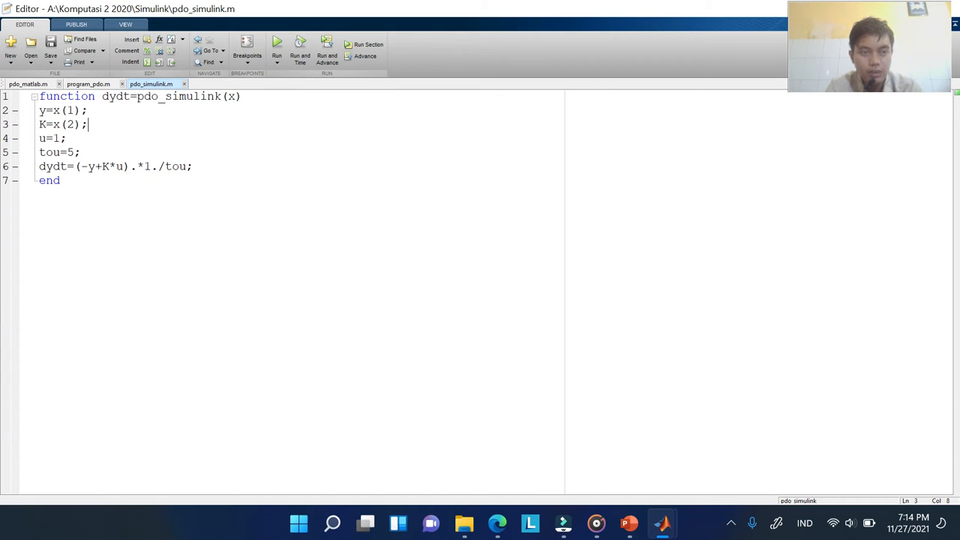
click(84, 86)
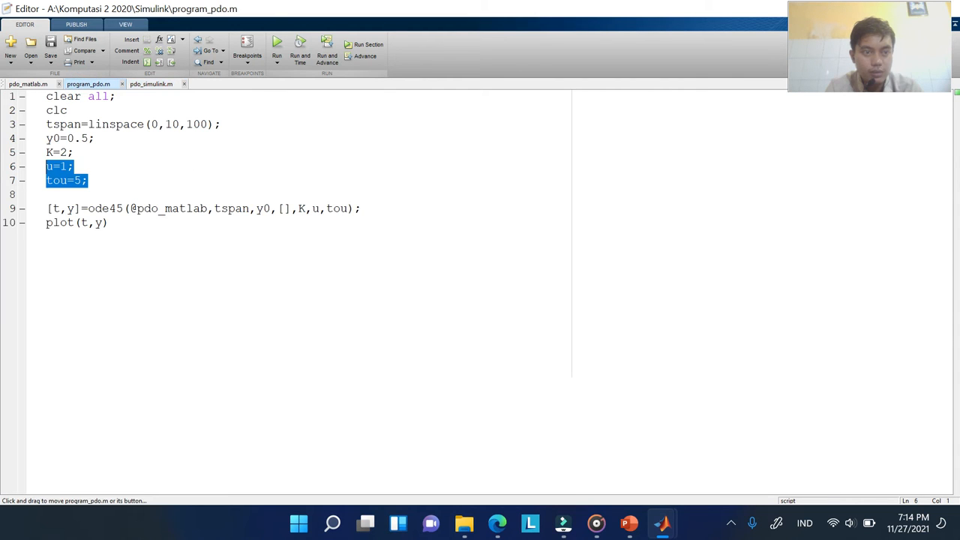
click(73, 151)
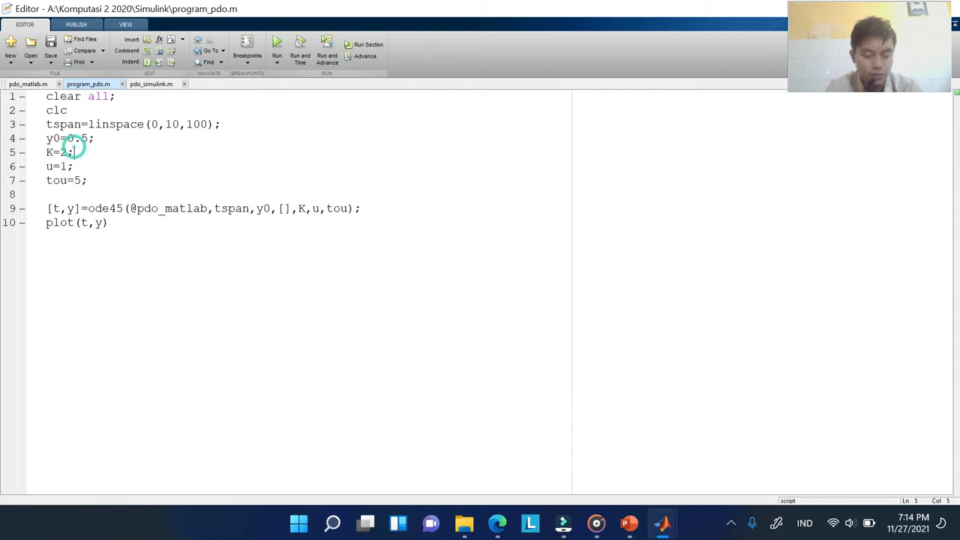
click(158, 84)
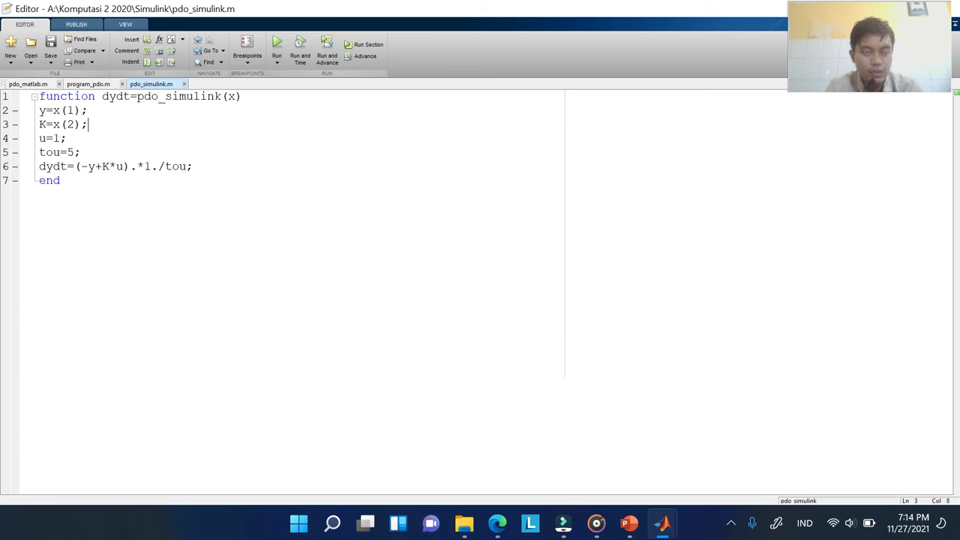
click(43, 111)
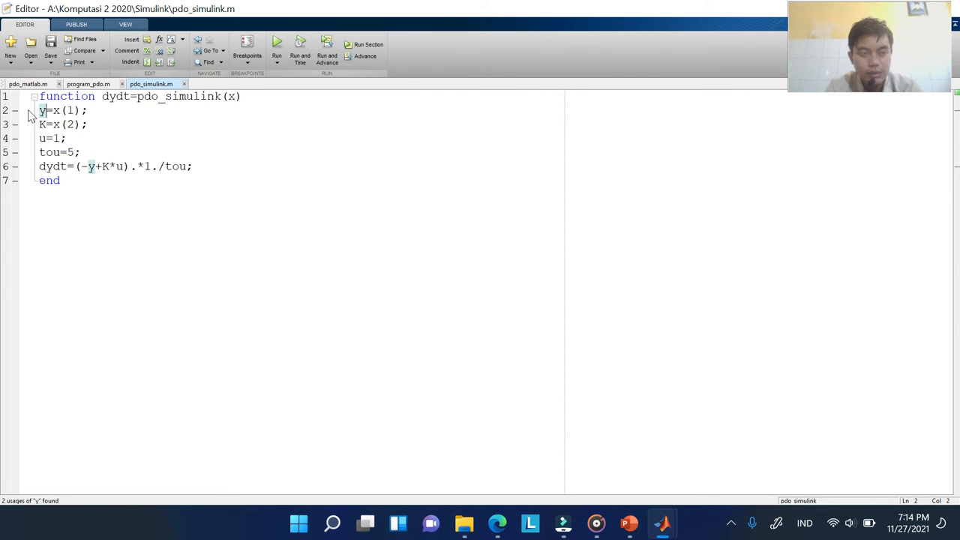
drag(87, 166, 179, 166)
click(126, 146)
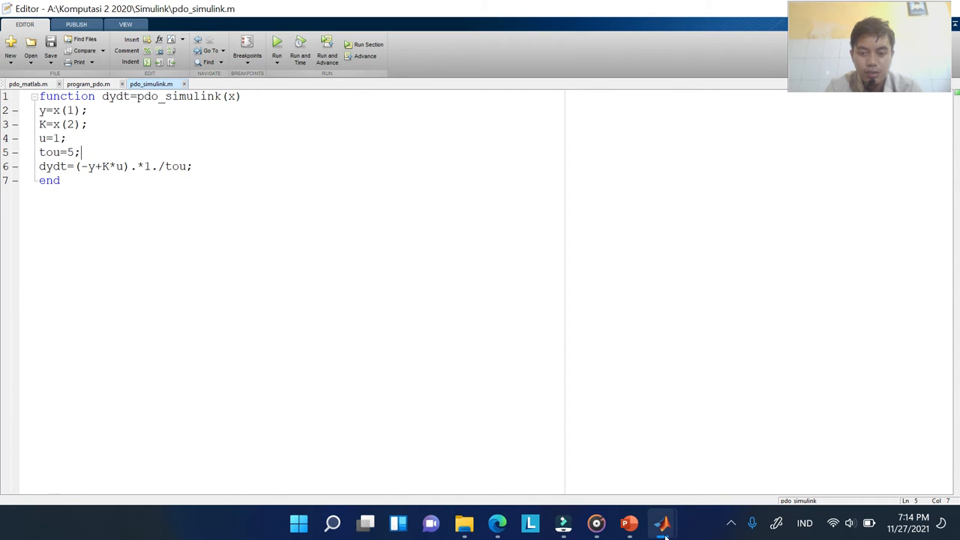
Switch to the Simulink Library Browser and create a new blank model
mouse_move(661, 523)
click(788, 454)
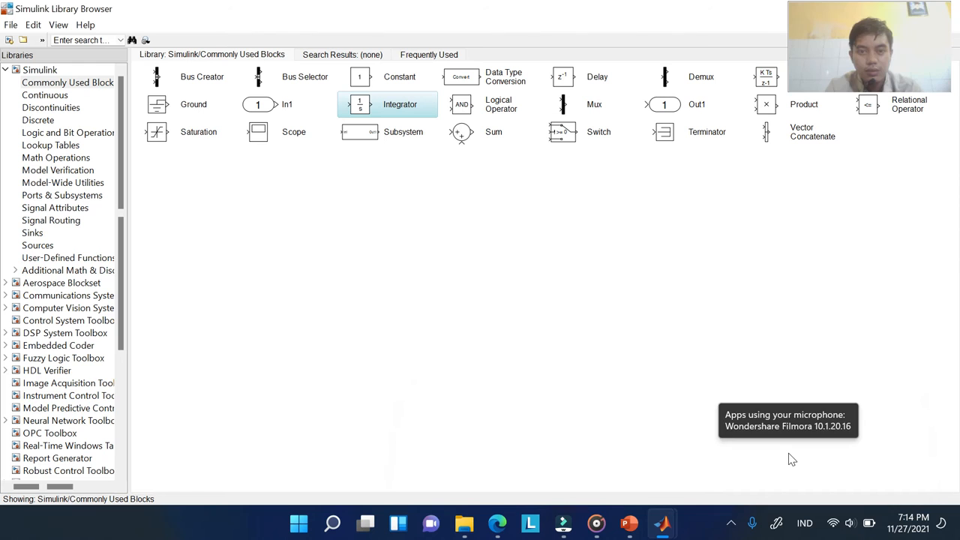
click(597, 348)
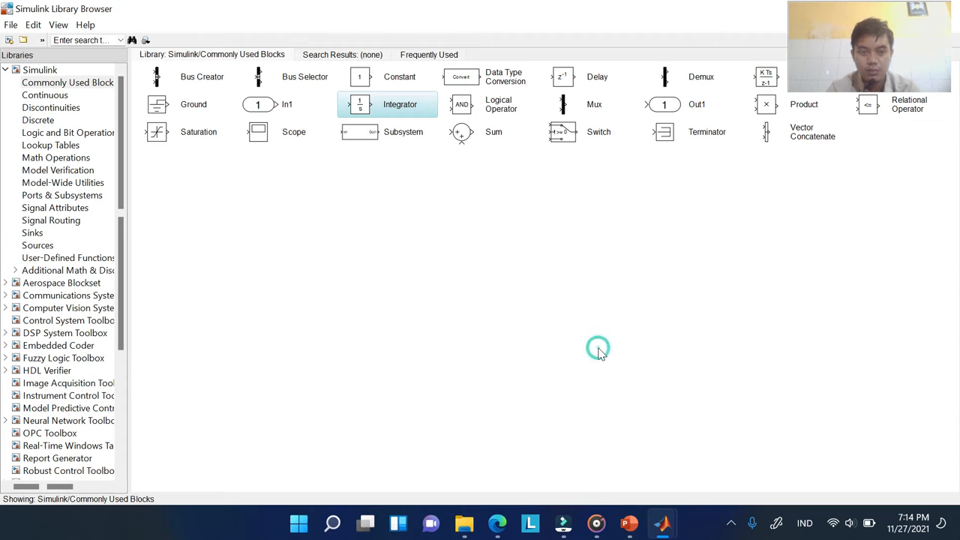
click(598, 350)
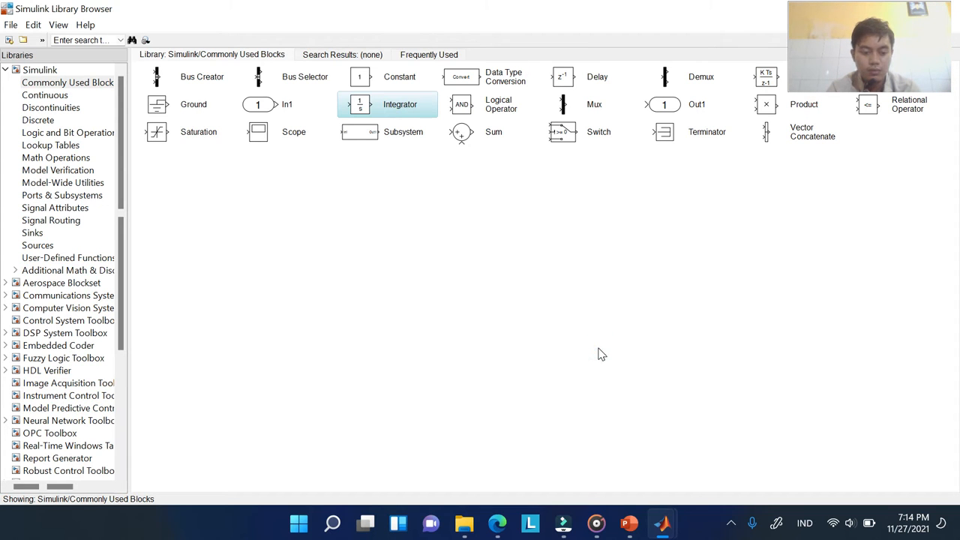
key(shift+F10)
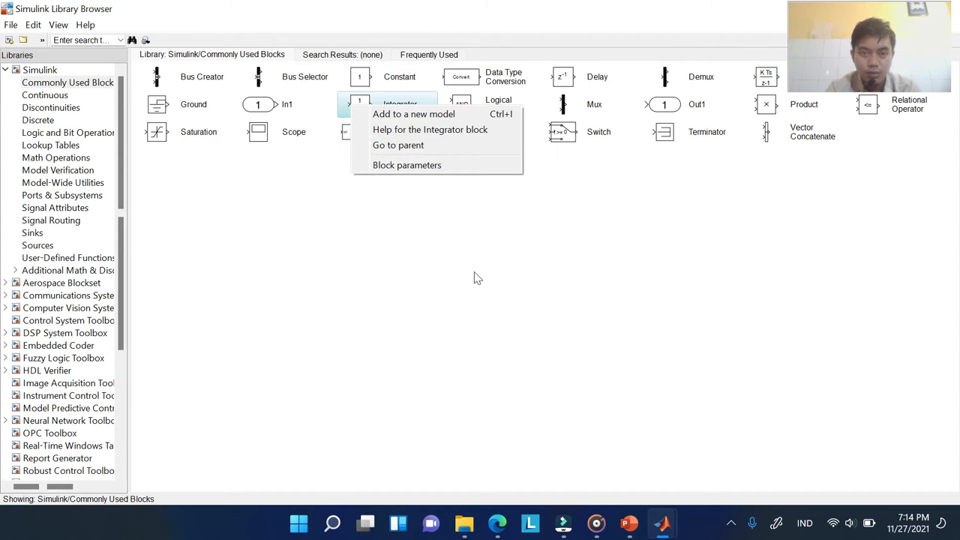
click(365, 236)
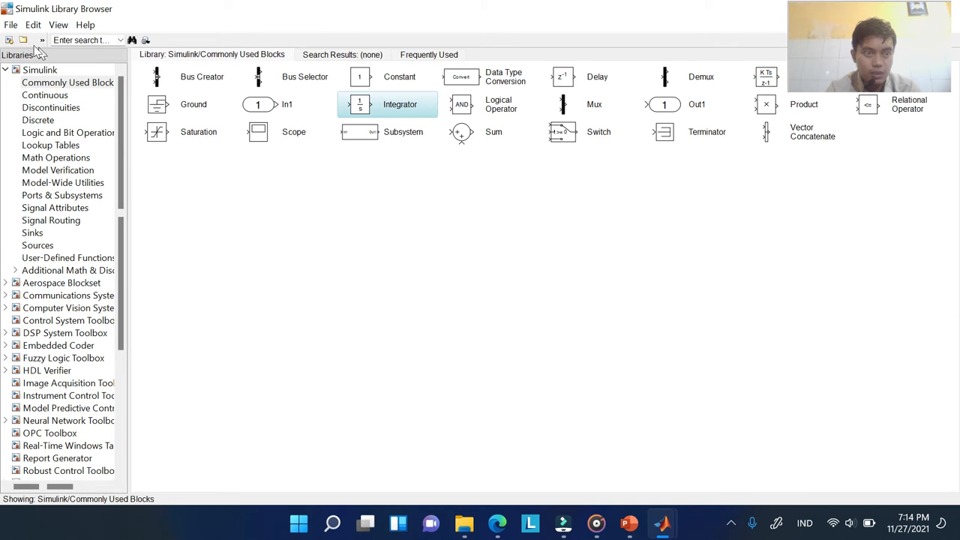
click(9, 39)
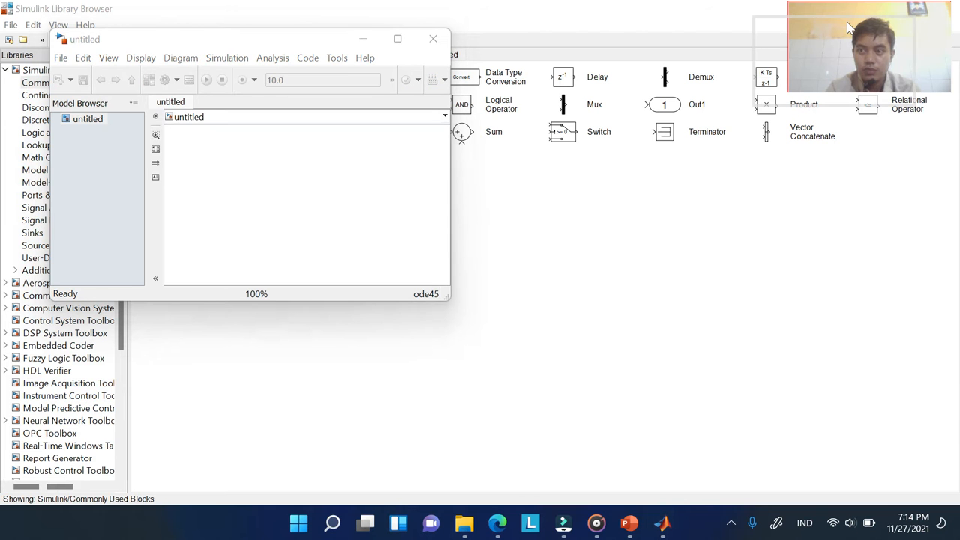
Arrange the untitled model window and the Simulink Library Browser side by side
mouse_move(913, 14)
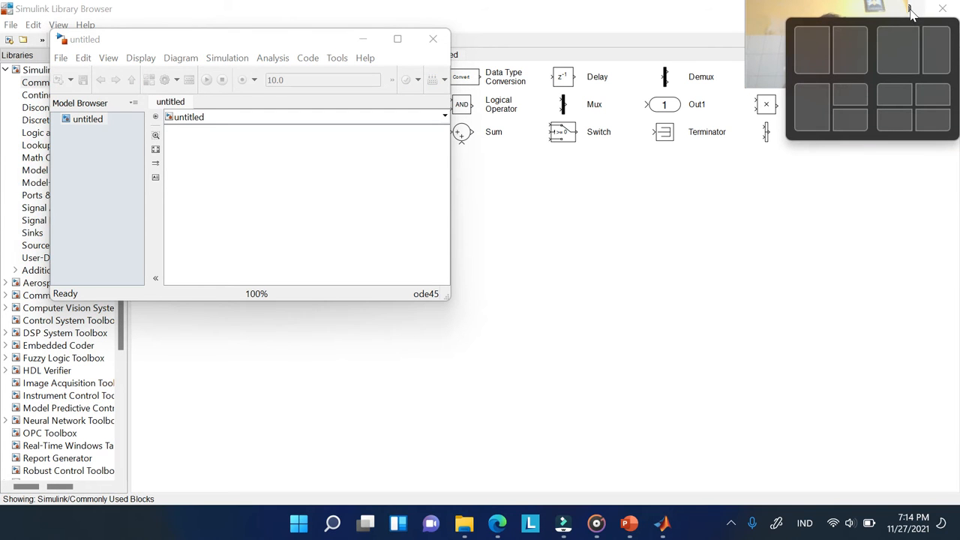
click(854, 46)
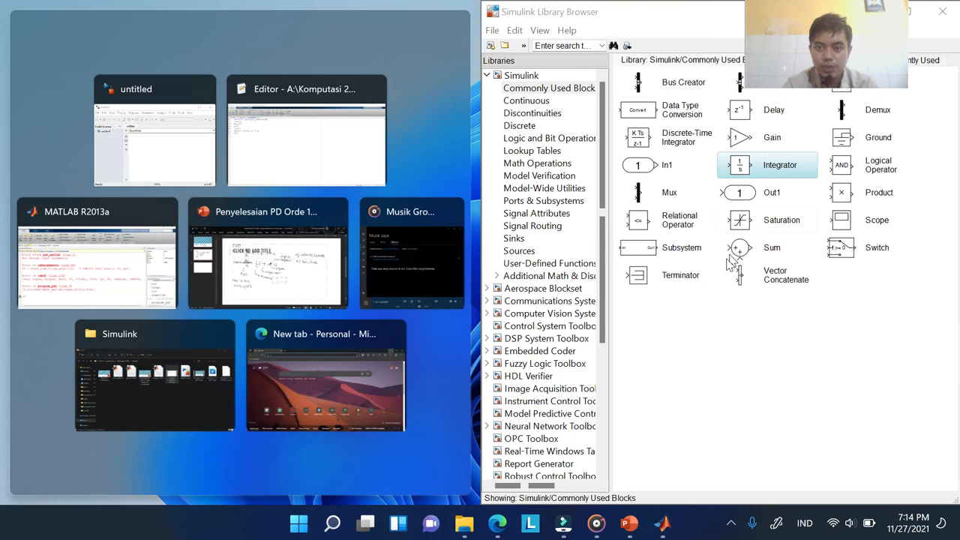
click(142, 146)
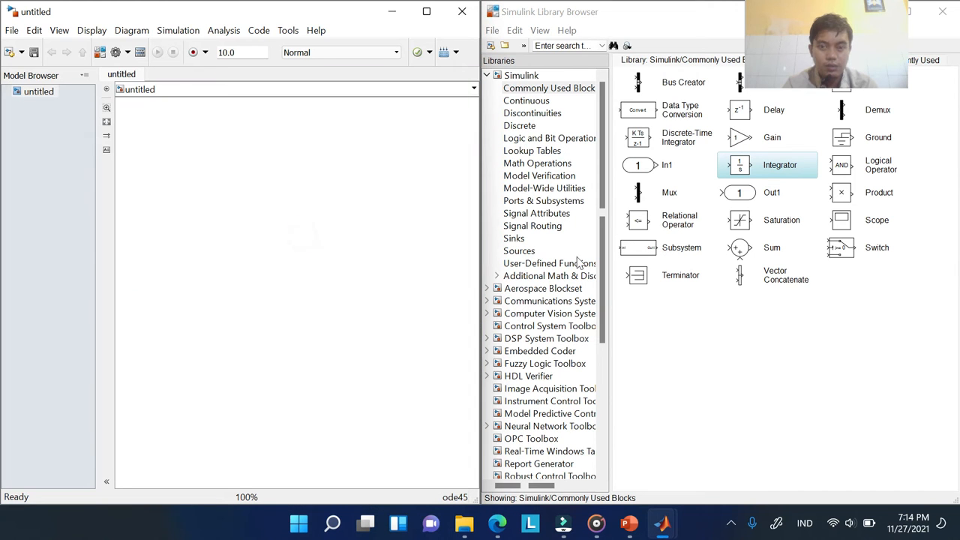
click(711, 409)
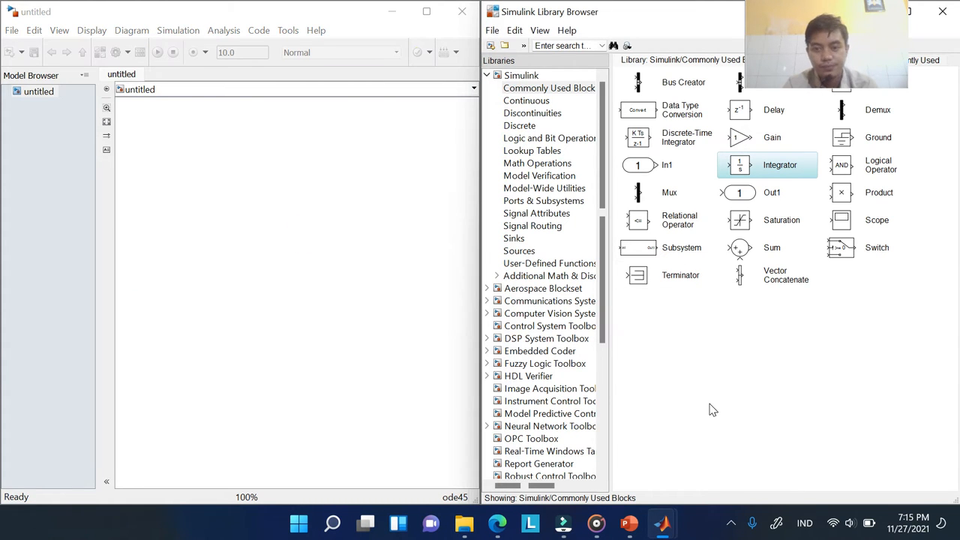
Save the untitled model as pdo_simulink_ok in the Simulink folder
click(216, 204)
key(ctrl+s)
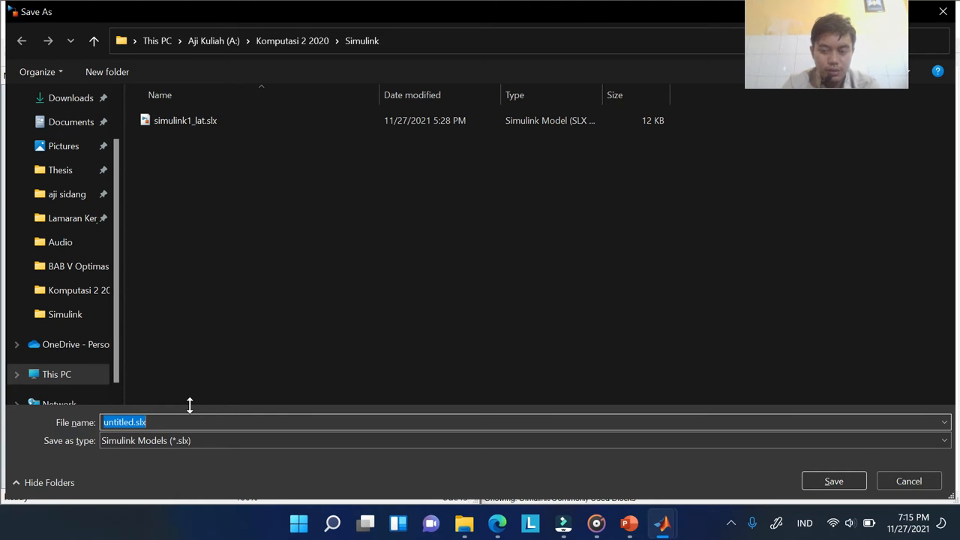
text(pdo)
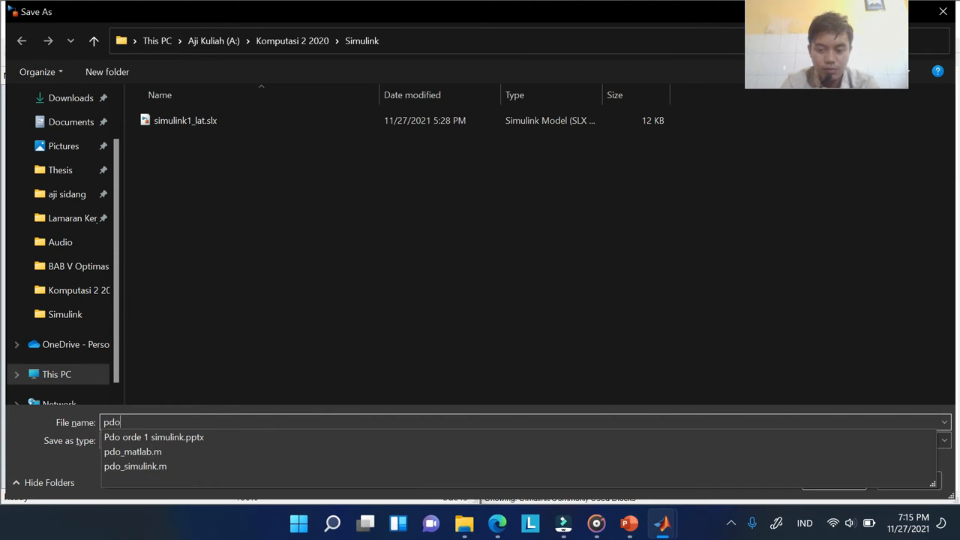
text(_)
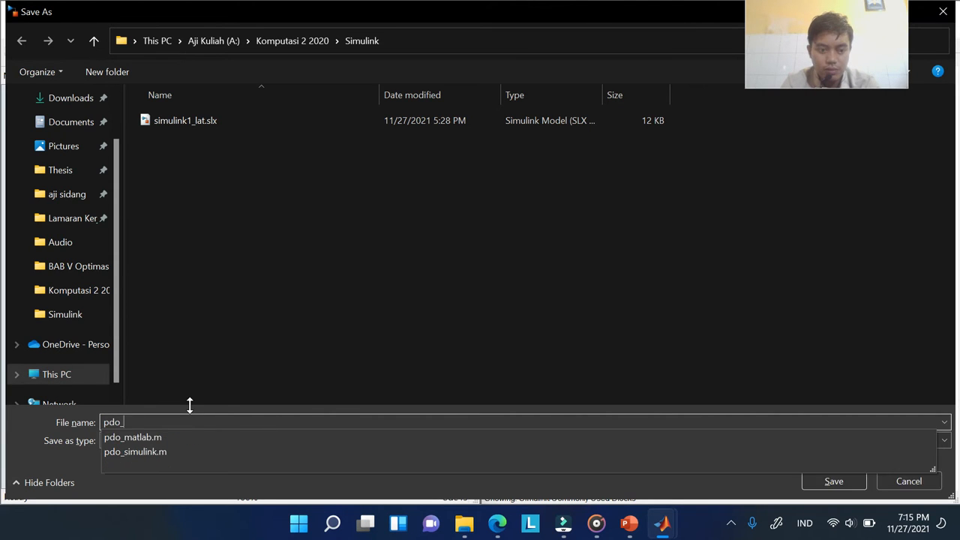
text(simuli)
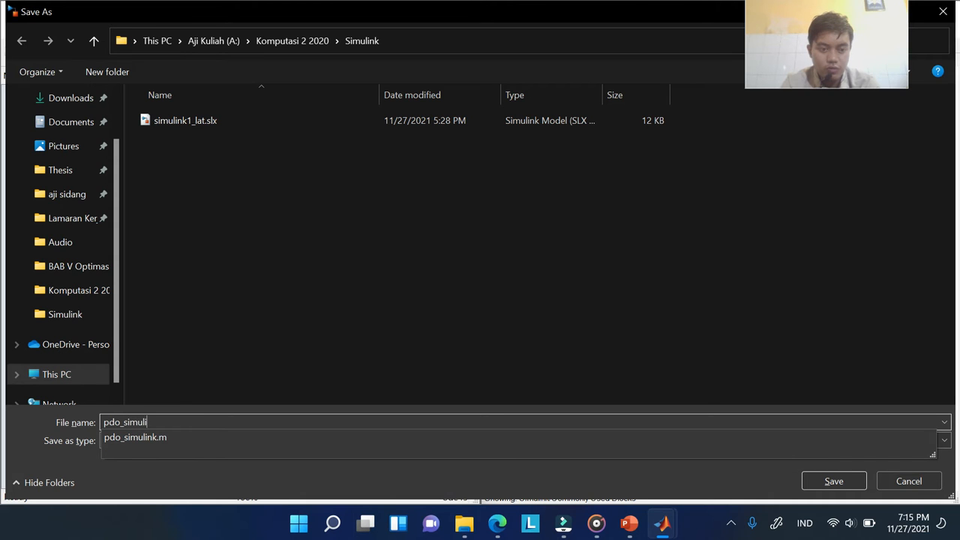
text(nk_ok)
key(Return)
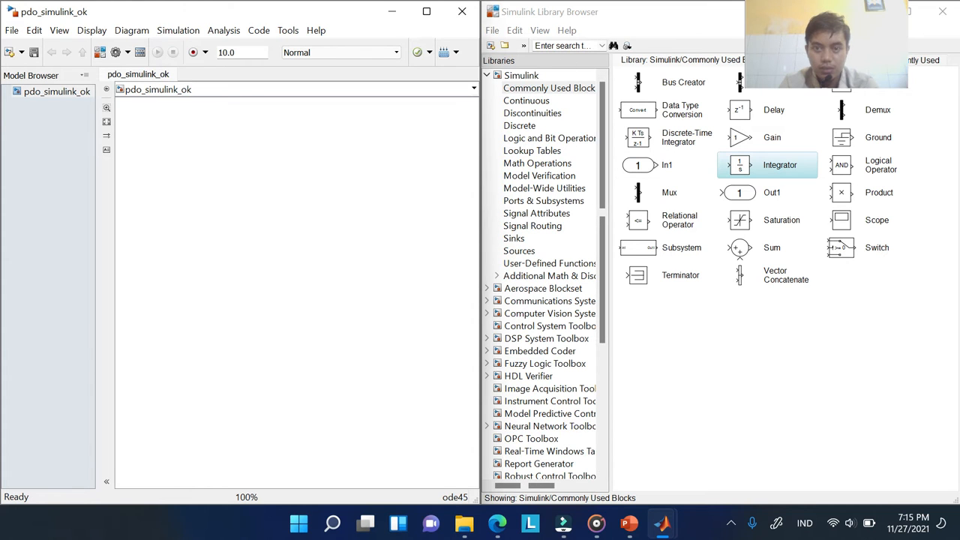
Search the Simulink block library for "intre"
click(567, 46)
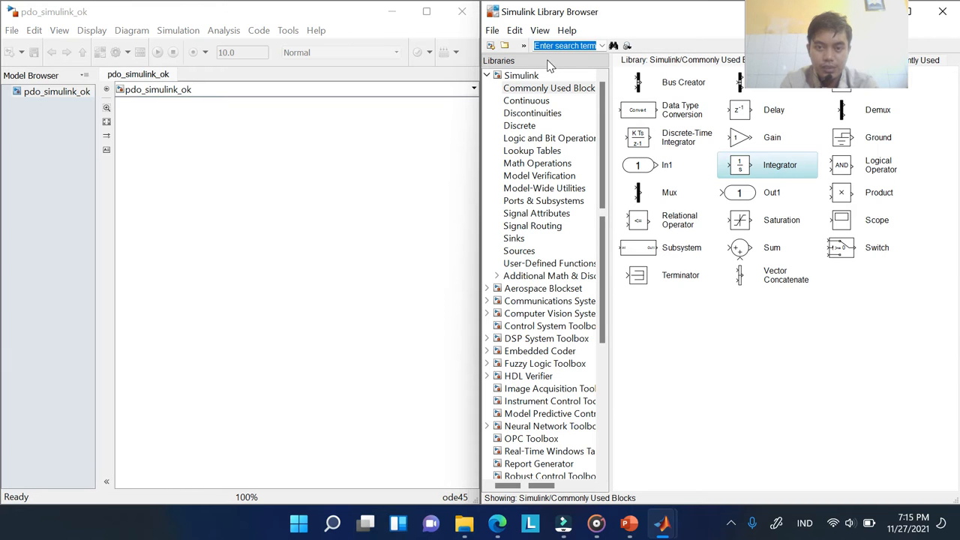
text(inte)
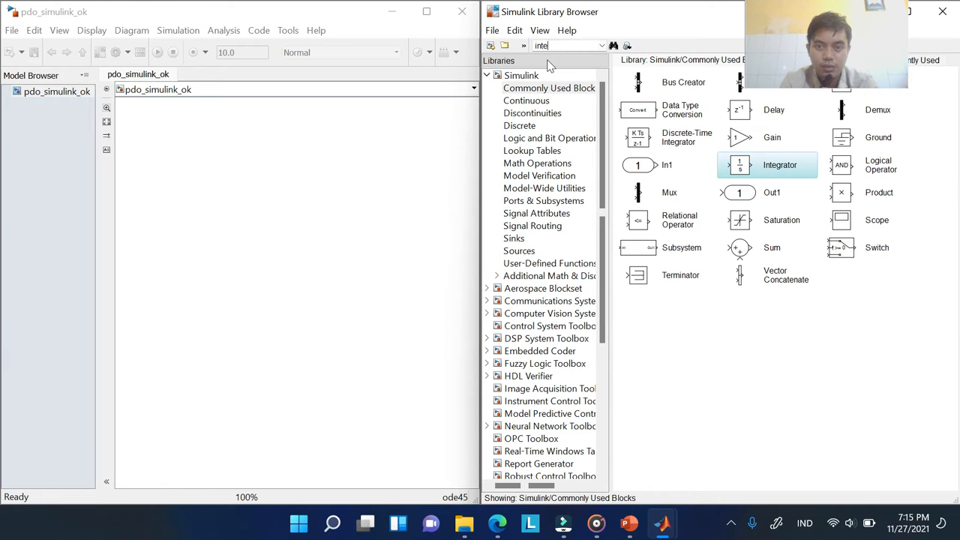
text(r)
key(BackSpace)
text(re)
key(Return)
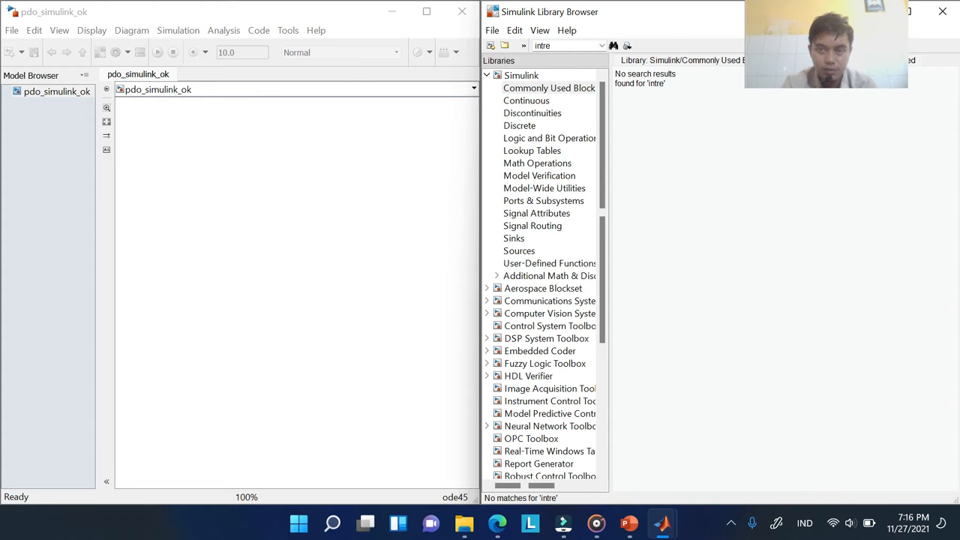
Search the block library for "inter" and place an Interpreted MATLAB Function block in the pdo_simulink_ok model
click(568, 43)
key(BackSpace)
key(BackSpace)
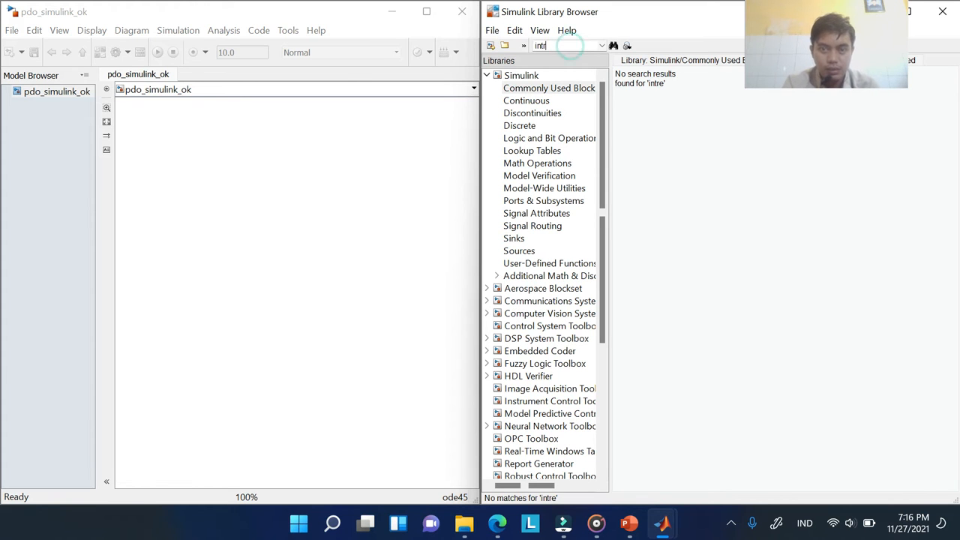
text(er)
key(Return)
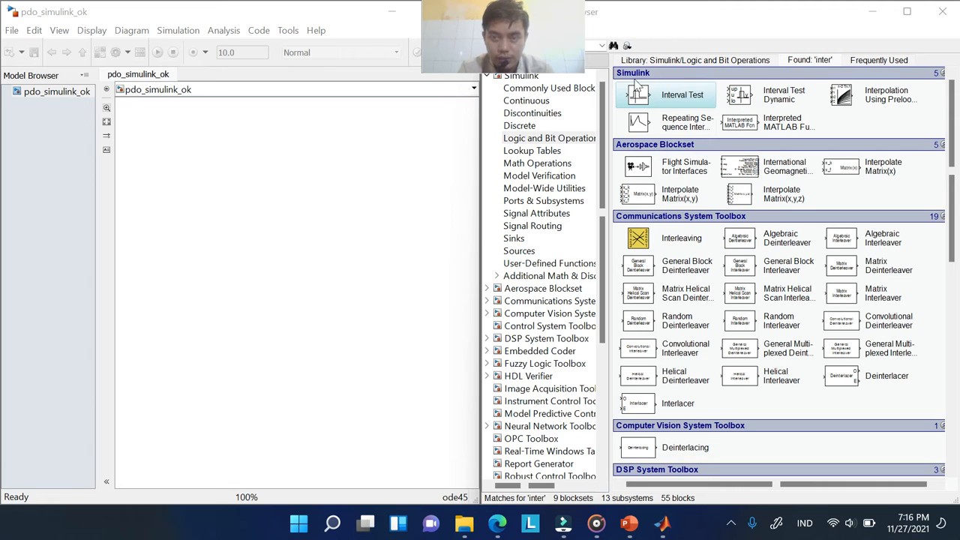
click(774, 132)
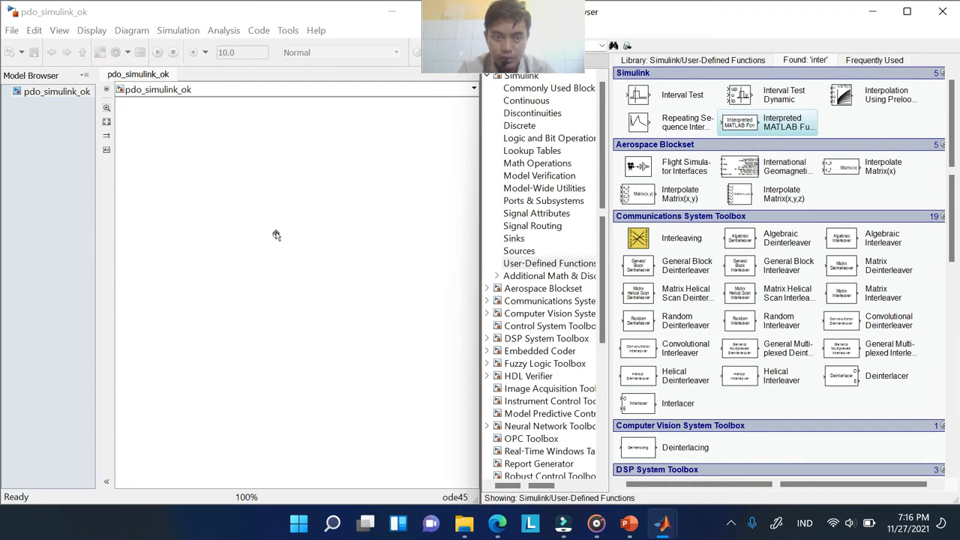
drag(275, 235, 276, 236)
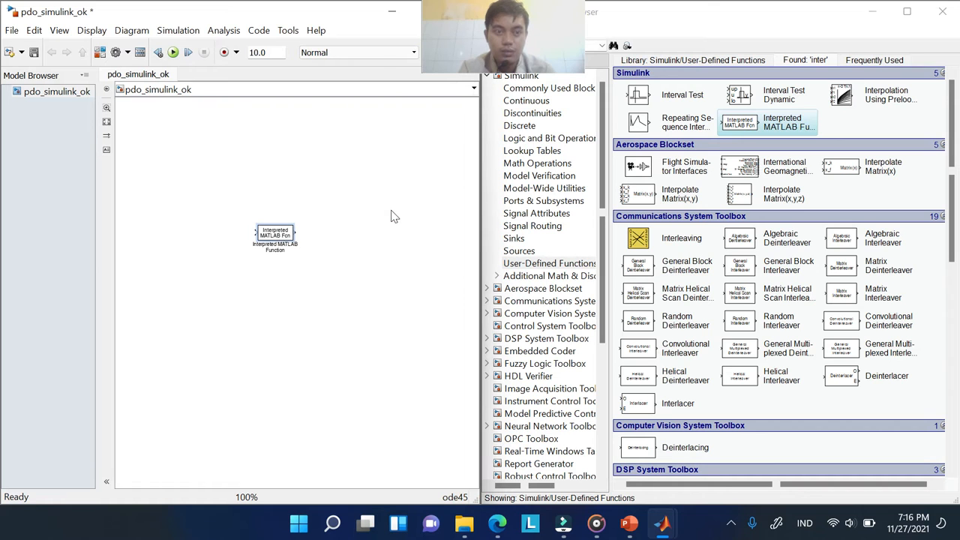
Open the parameters of the Interpreted MATLAB Function block, keeping the dialog over the model canvas
scroll(348, 240, down, 2)
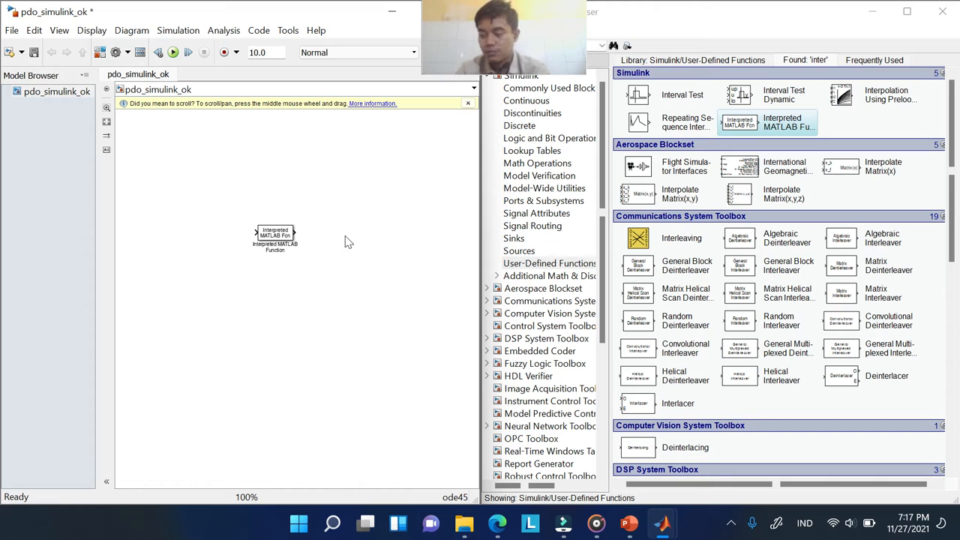
click(250, 282)
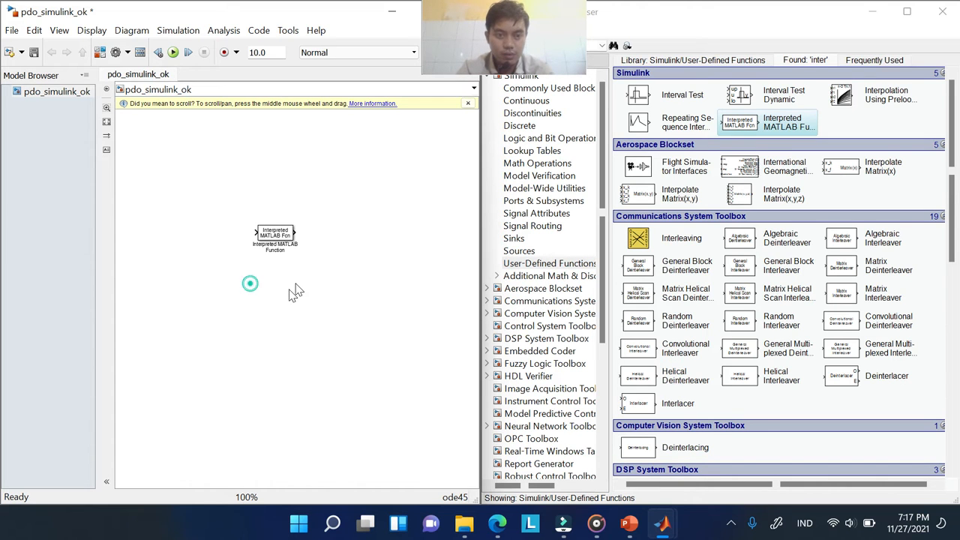
click(290, 205)
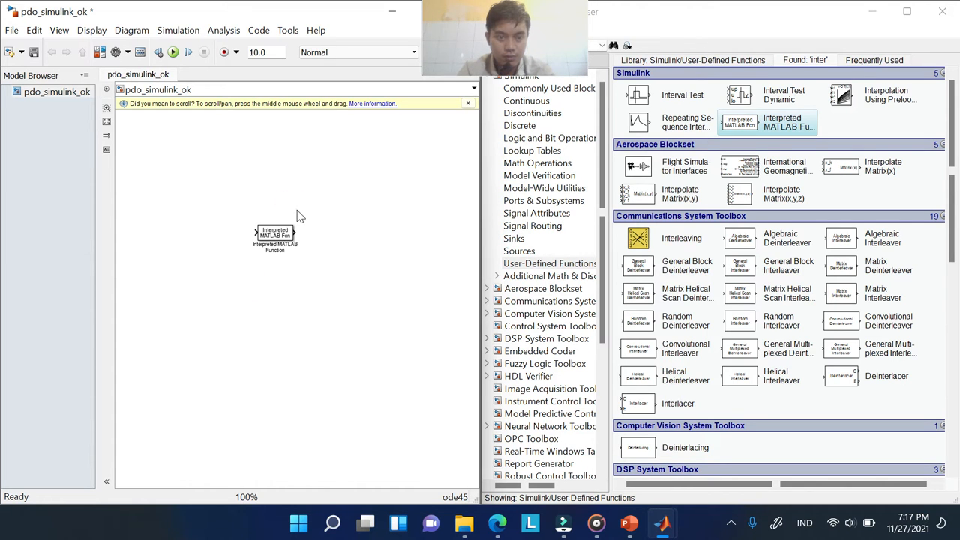
scroll(299, 219, up, 3)
scroll(299, 228, up, 3)
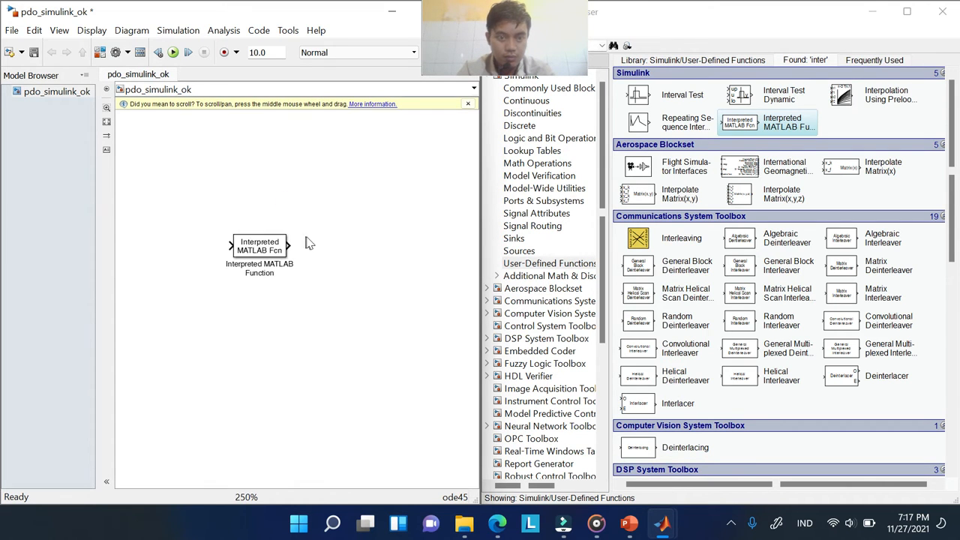
scroll(324, 219, down, 4)
click(270, 296)
scroll(259, 254, up, 5)
scroll(291, 259, down, 3)
scroll(294, 259, up, 3)
double_click(297, 233)
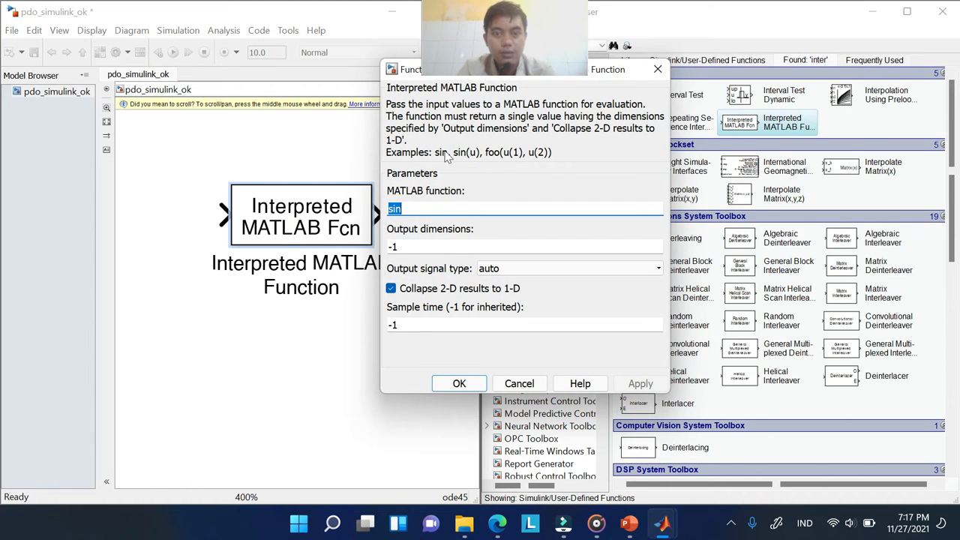
drag(602, 75, 413, 129)
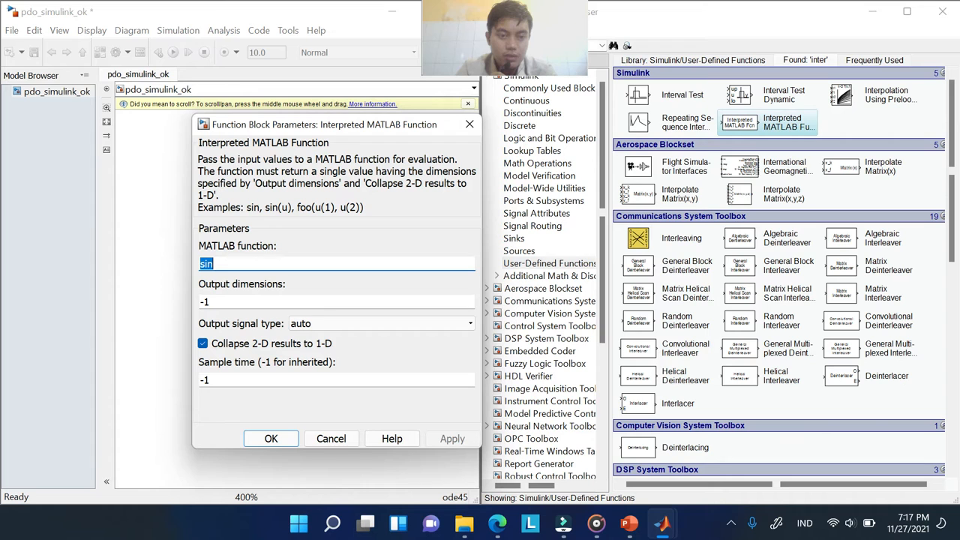
Set the block's MATLAB function to pdo_simulink and accept the parameters
click(334, 323)
click(335, 323)
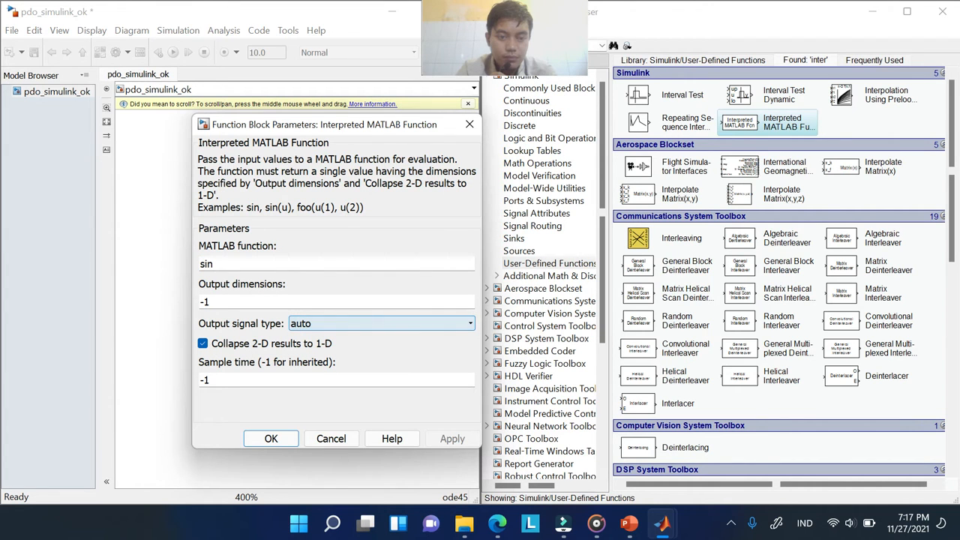
click(216, 300)
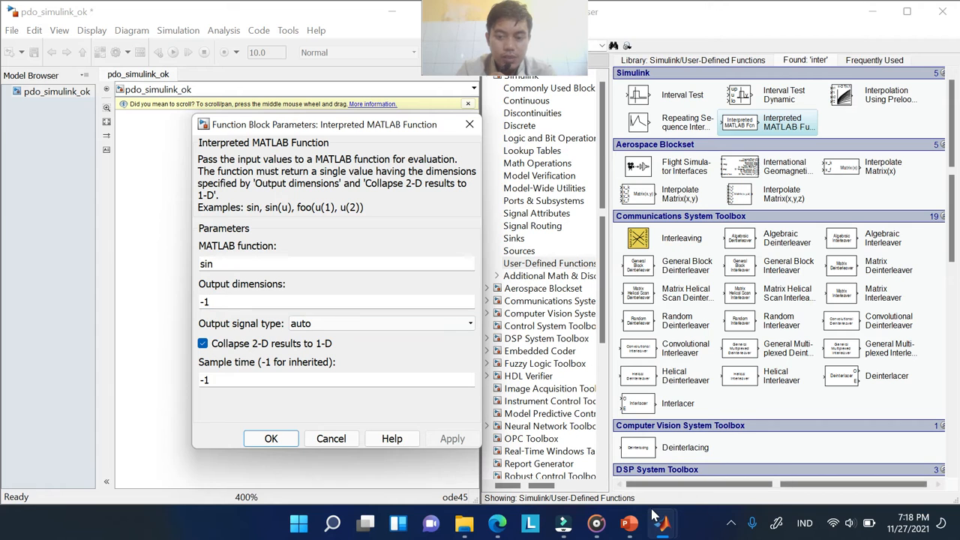
mouse_move(654, 516)
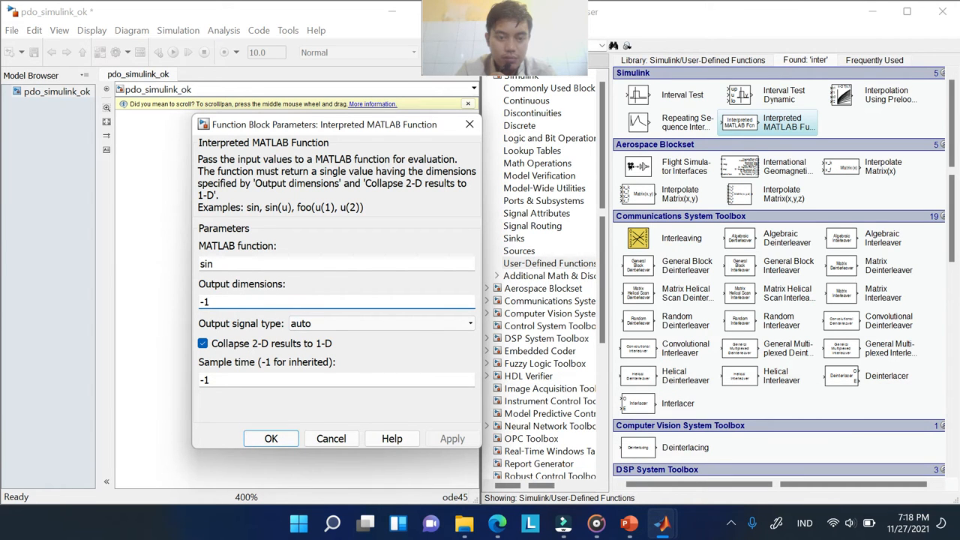
key(shift+Tab)
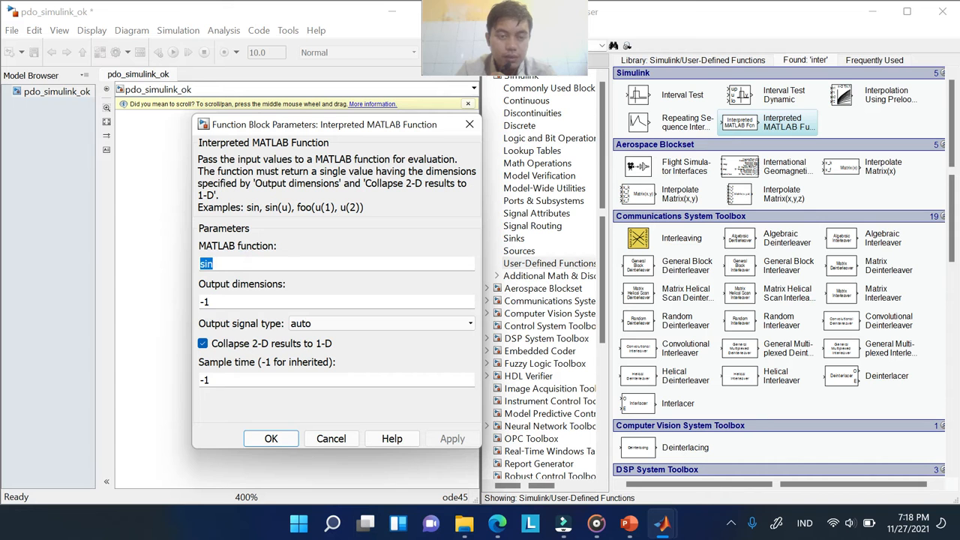
click(240, 259)
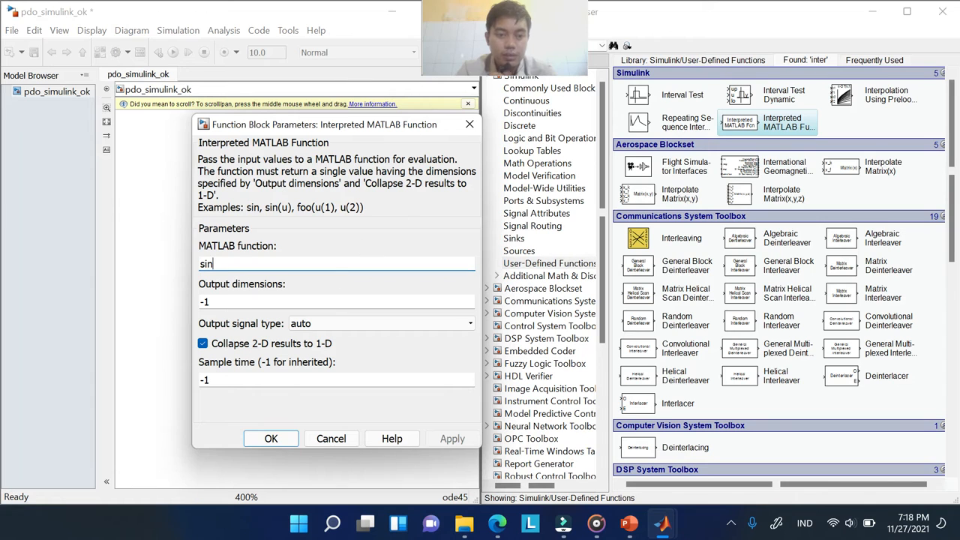
key(BackSpace)
key(BackSpace)
key(BackSpace)
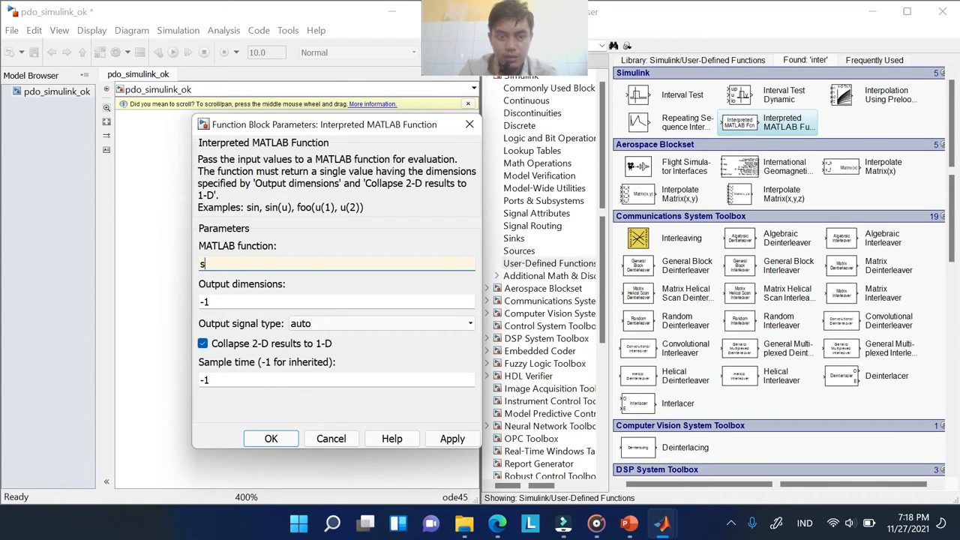
text(pdo_simulink)
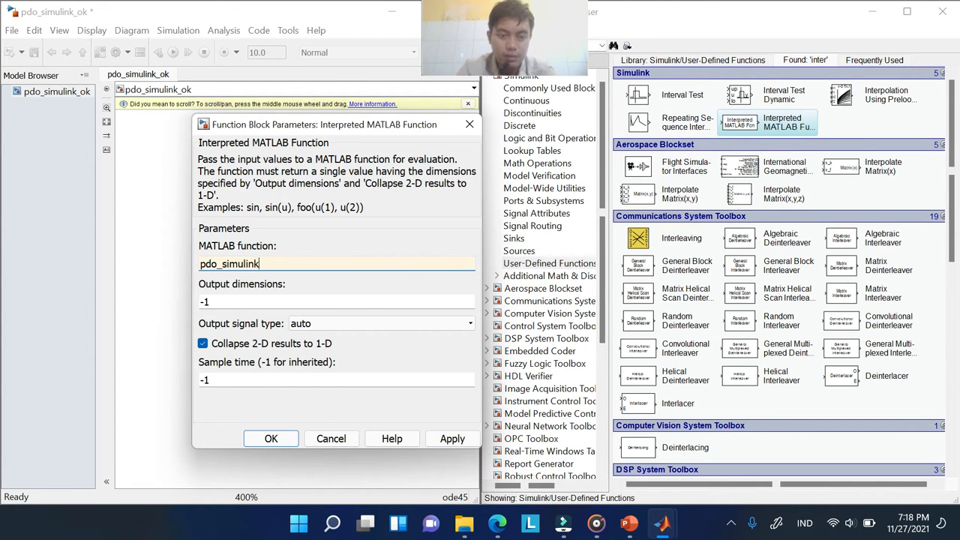
click(449, 438)
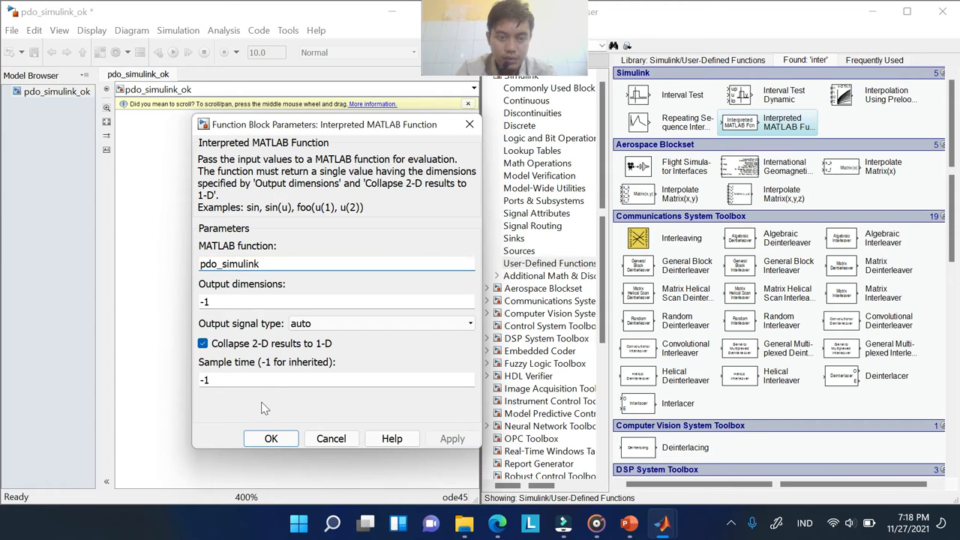
click(271, 438)
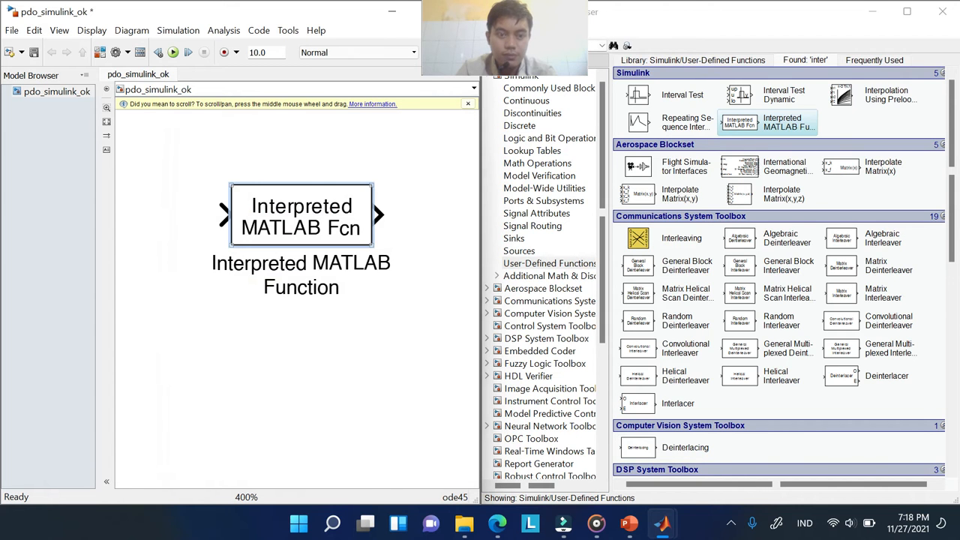
Rename the Interpreted MATLAB Function block as "Memanggil fungsi pdo_simulink" on two lines
double_click(312, 280)
double_click(252, 266)
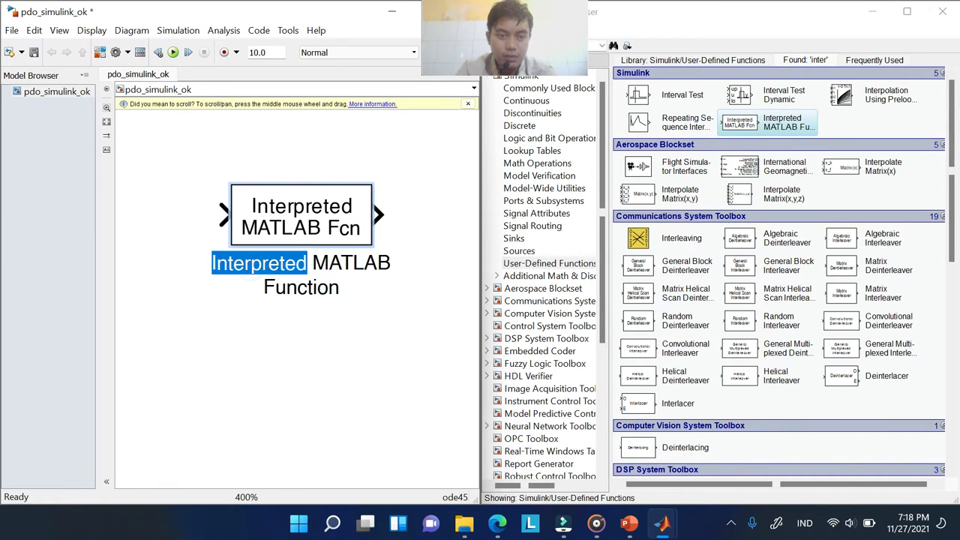
click(308, 283)
drag(339, 292, 270, 360)
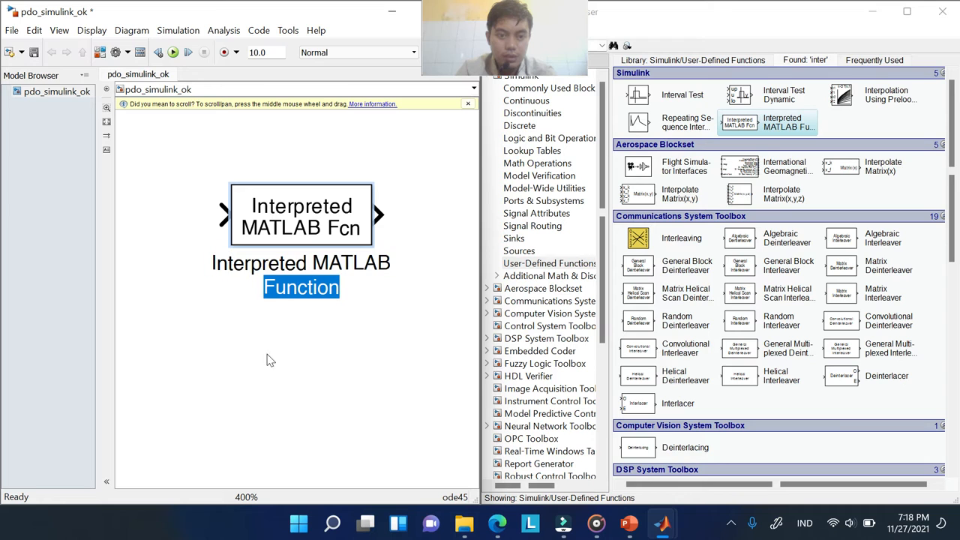
key(Left)
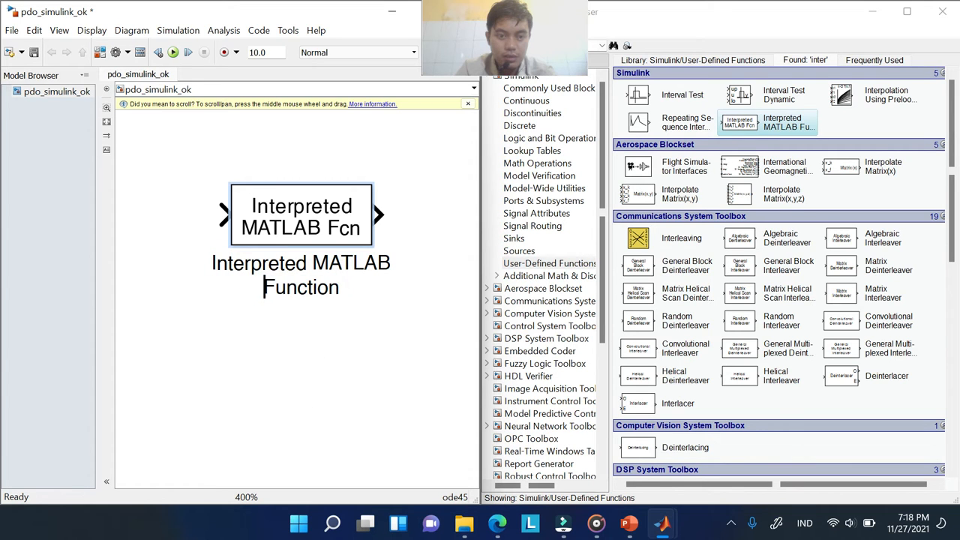
drag(217, 267, 355, 268)
click(313, 272)
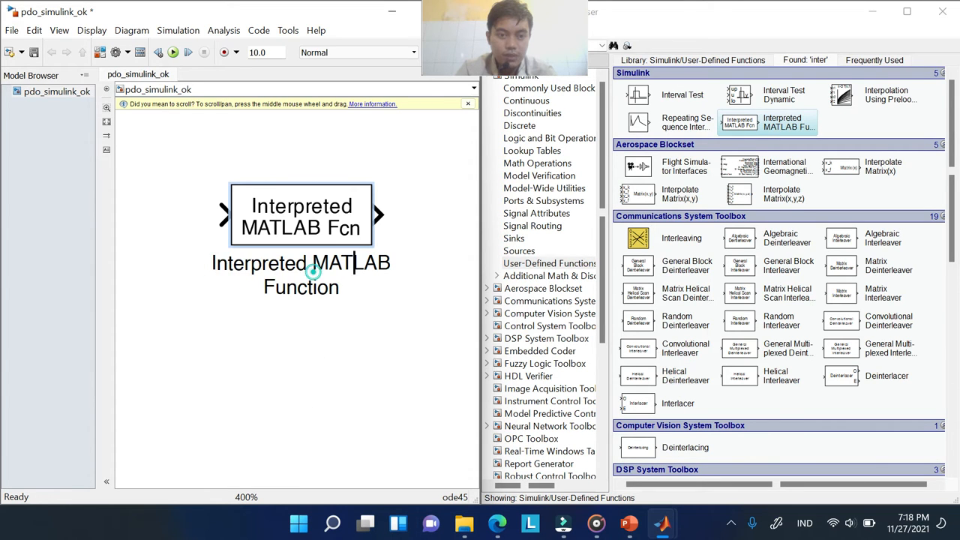
drag(213, 263, 391, 265)
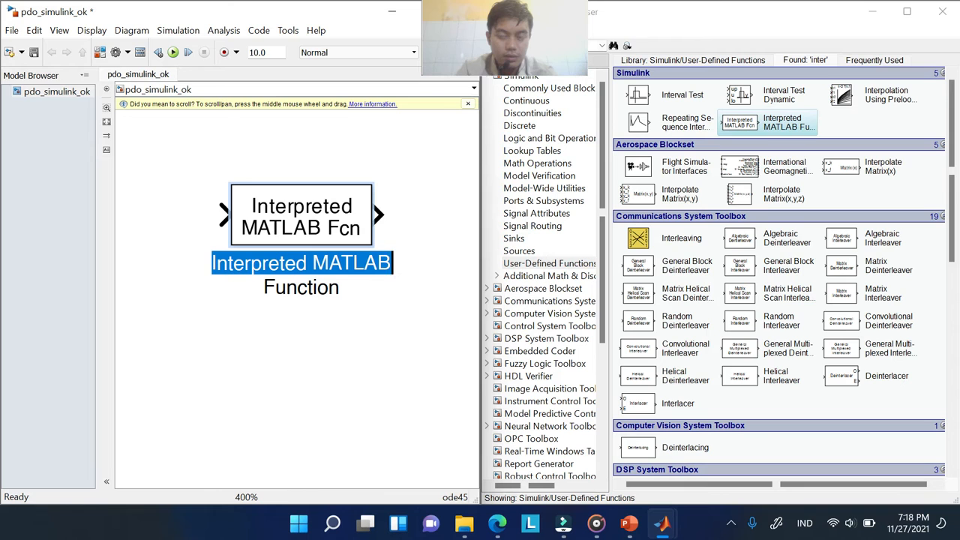
text(Memanggil fungsi)
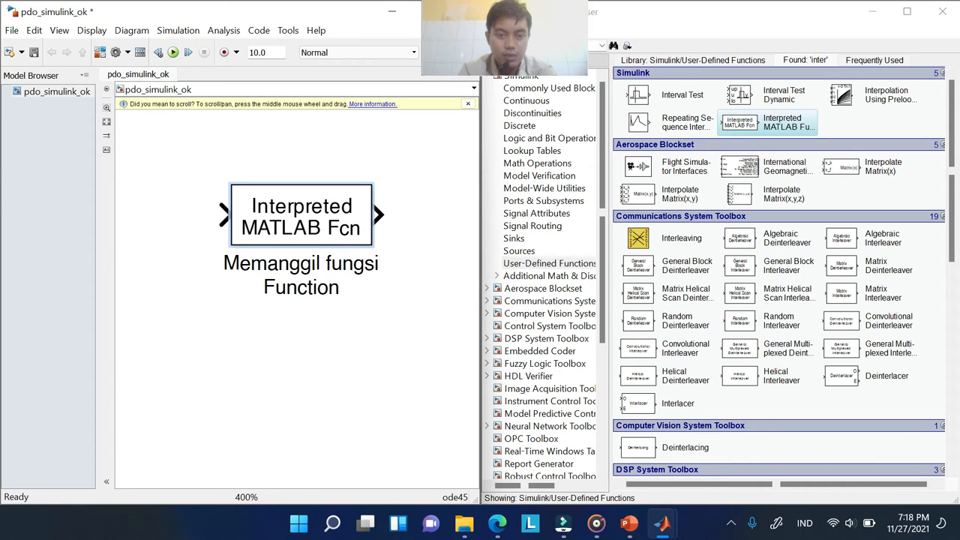
double_click(309, 288)
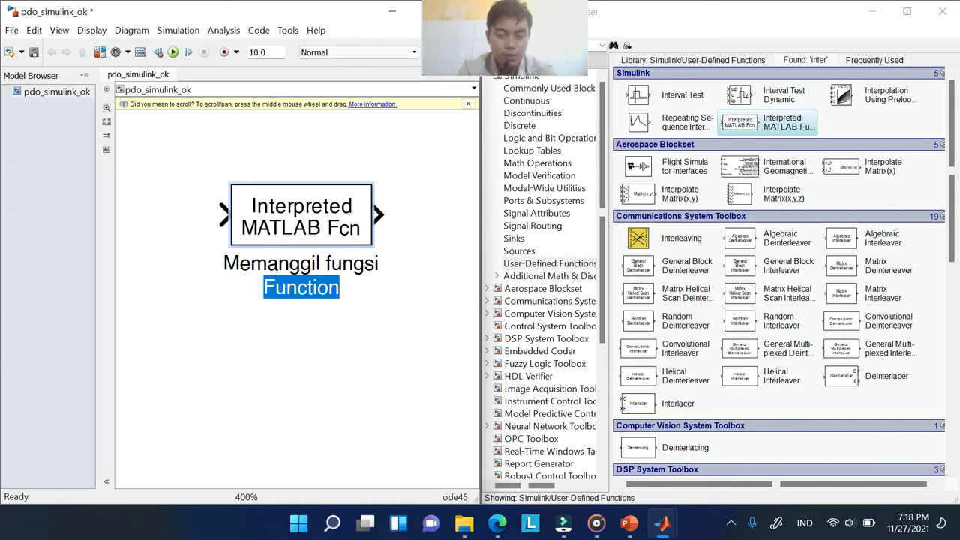
text(pdo_simulink)
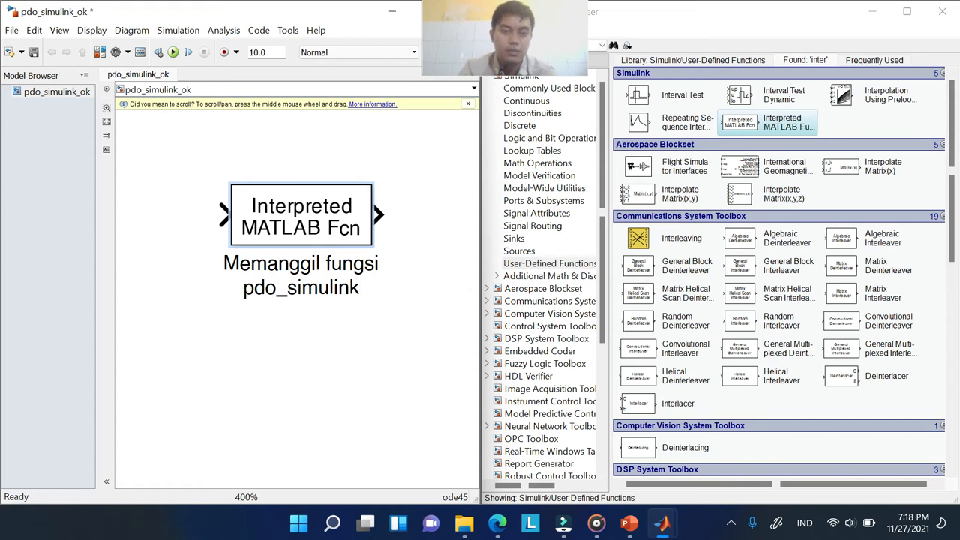
click(368, 311)
Place a Constant block from Commonly Used Blocks on the input side of the function block and rename it "input k"
scroll(386, 308, down, 2)
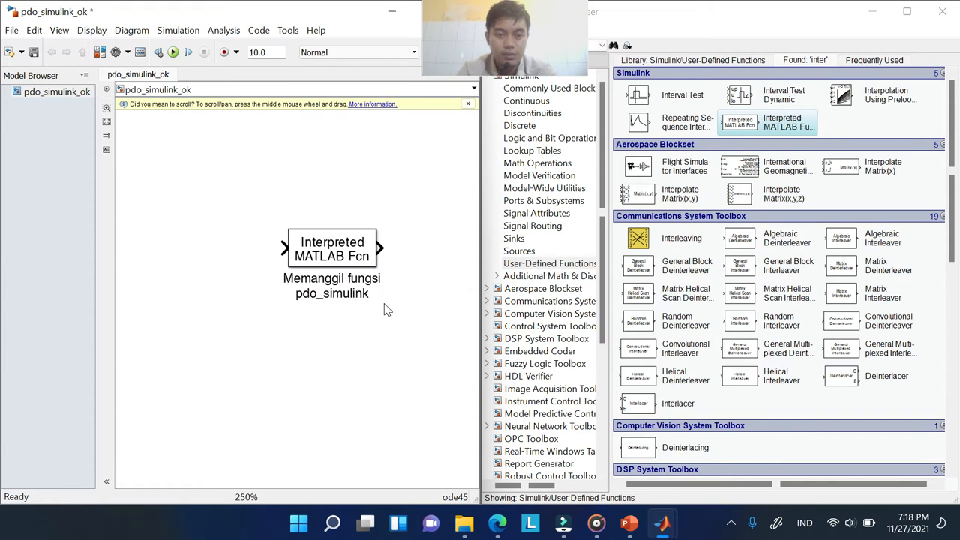
scroll(386, 308, down, 1)
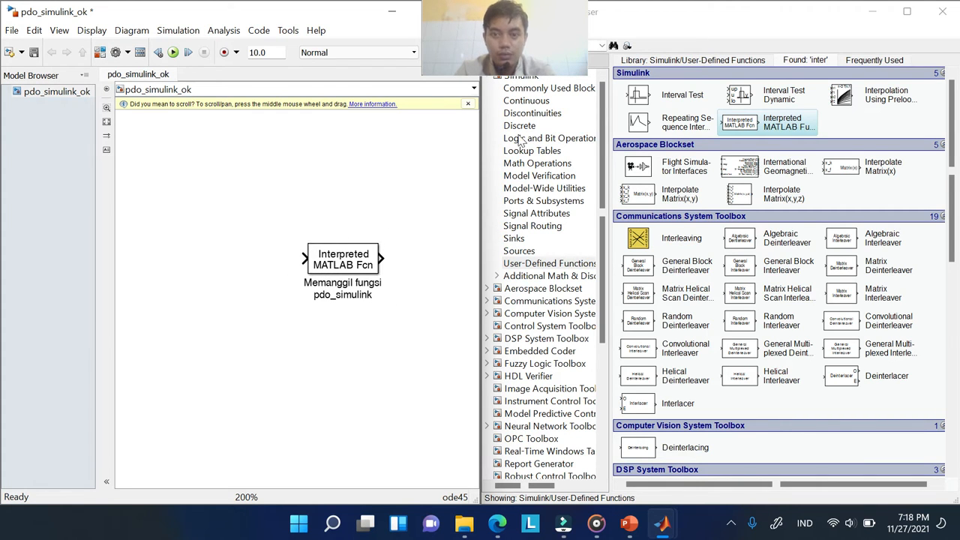
drag(557, 15, 457, 15)
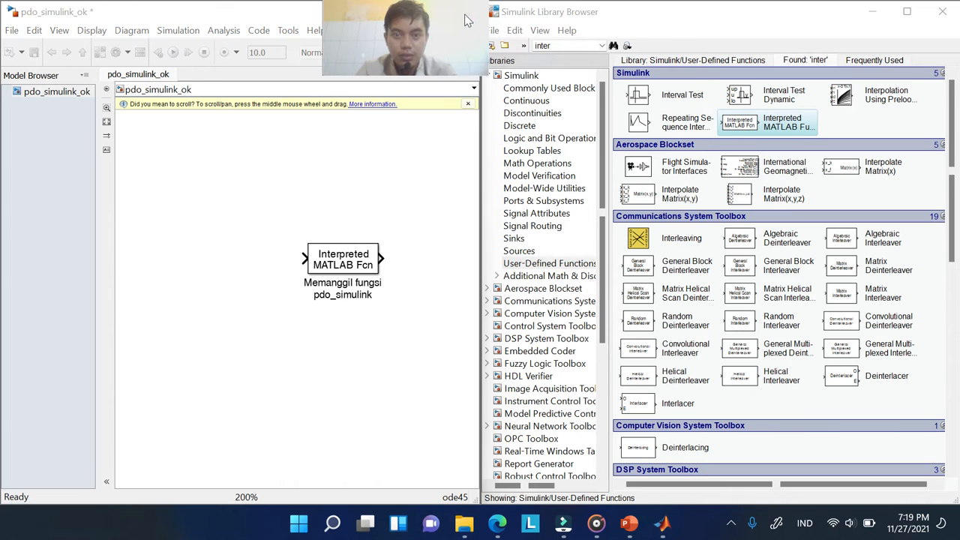
click(562, 45)
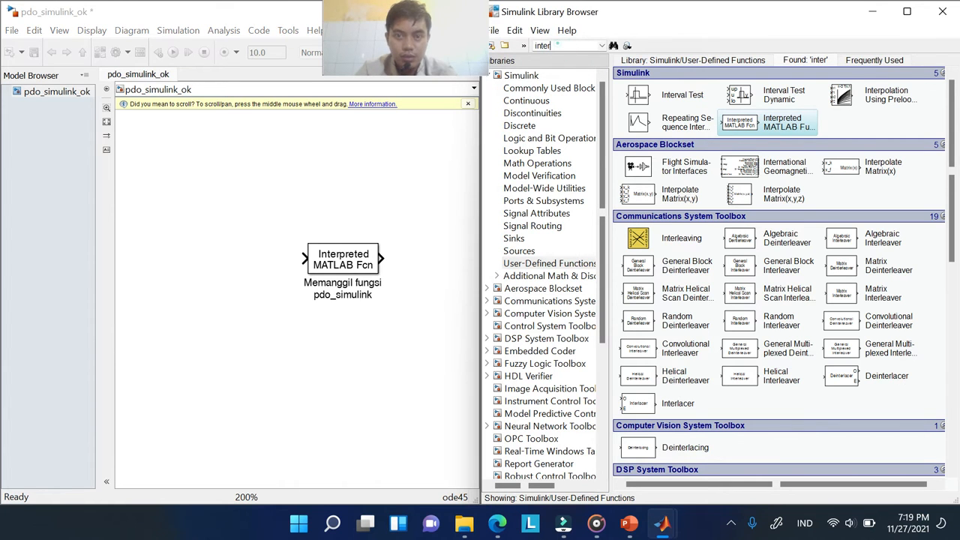
click(543, 90)
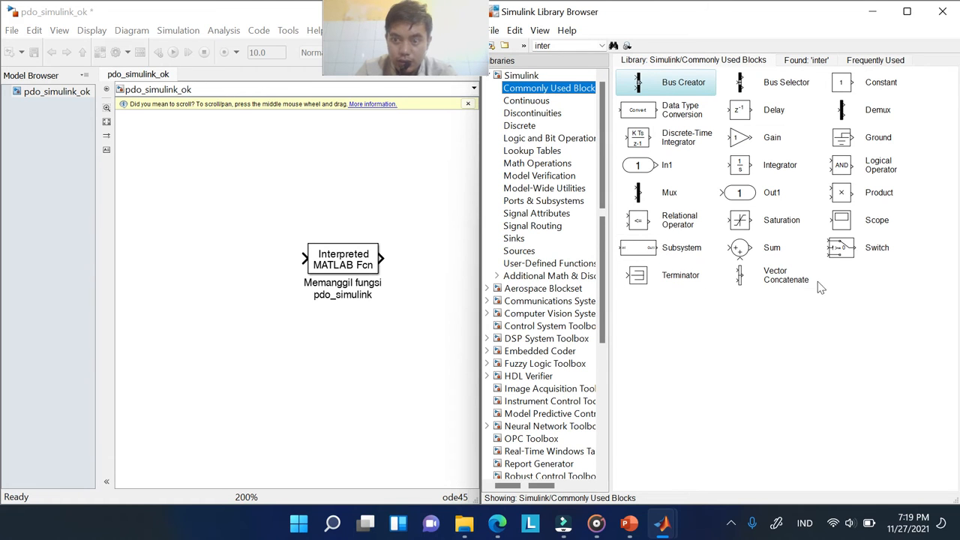
click(851, 88)
drag(782, 102, 199, 266)
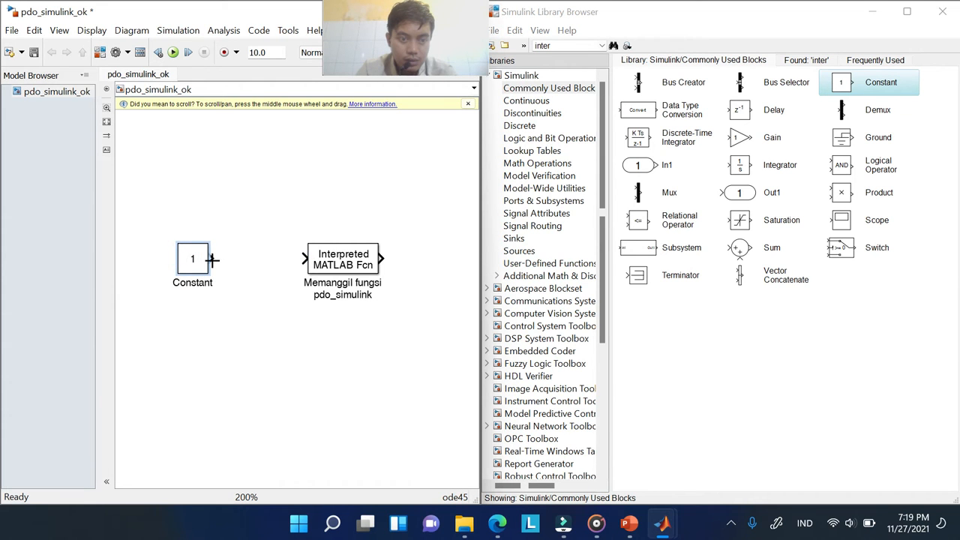
double_click(197, 283)
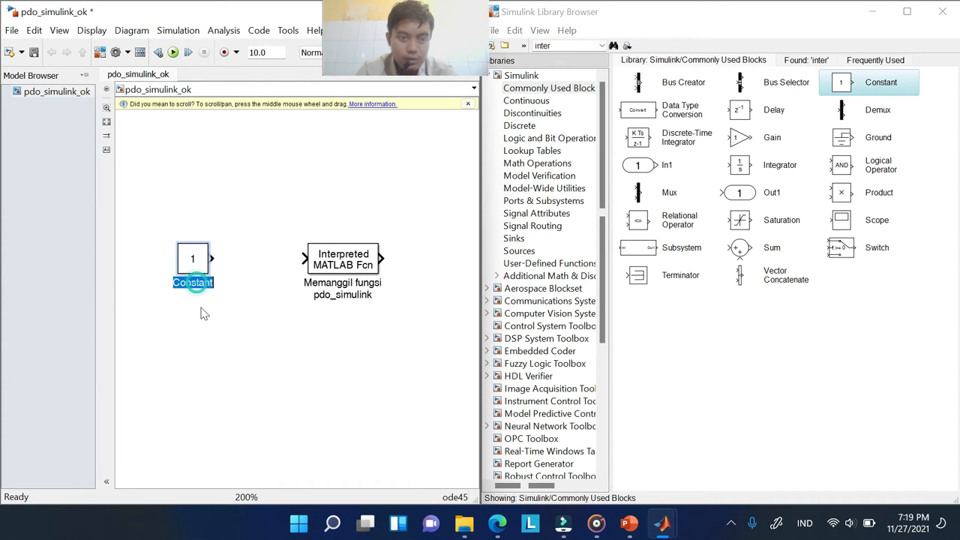
text(input k)
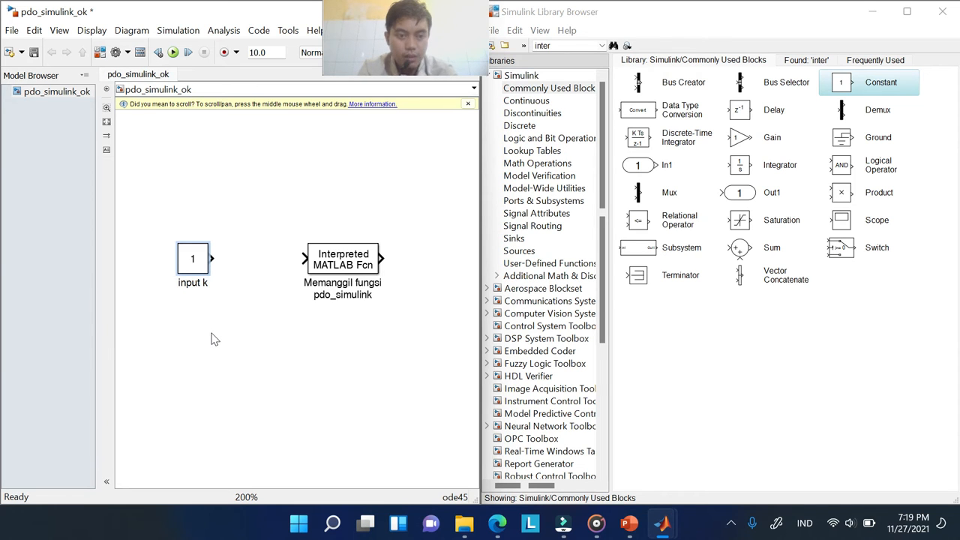
Change the Constant block's name to "input K" with a capital K
key(BackSpace)
text(K)
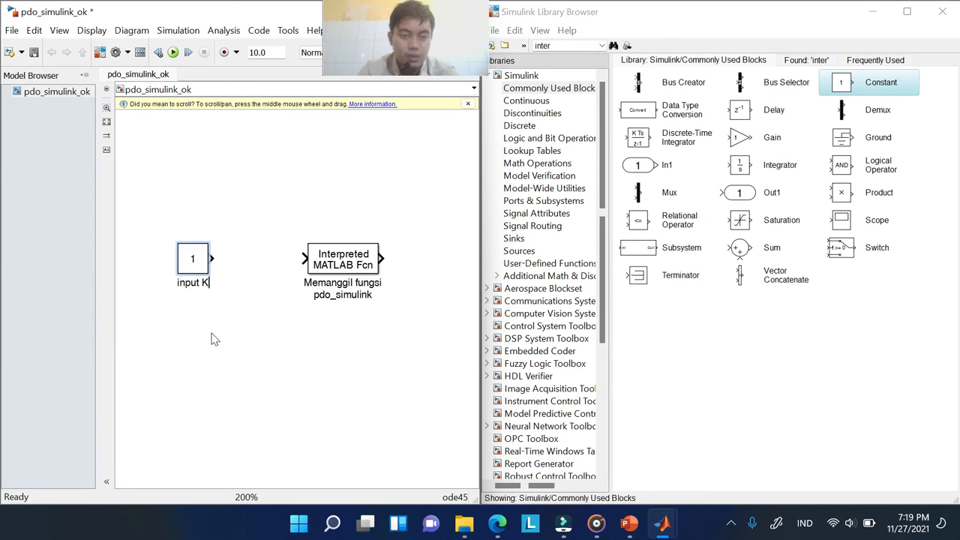
click(212, 339)
Set the constant value of the input K block to 2 and accept the parameters
double_click(195, 260)
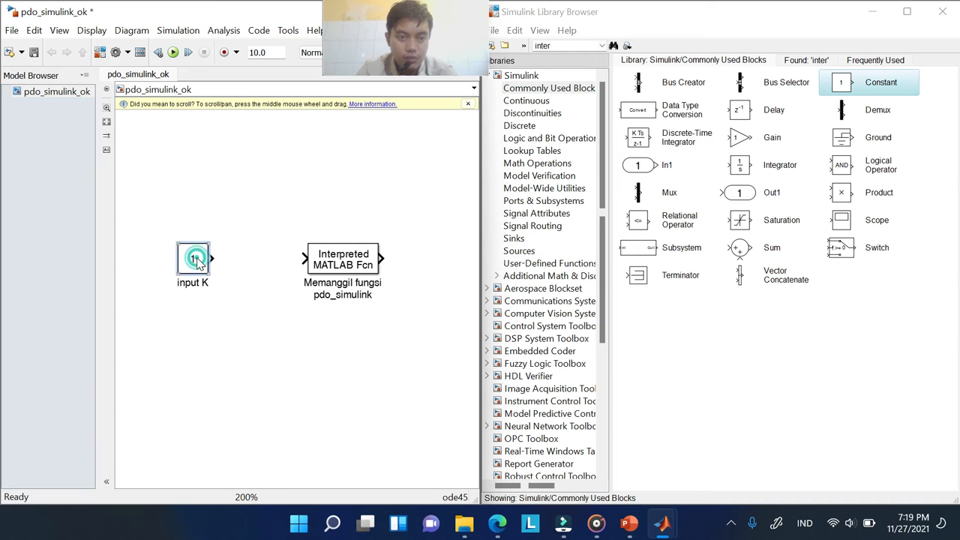
click(256, 273)
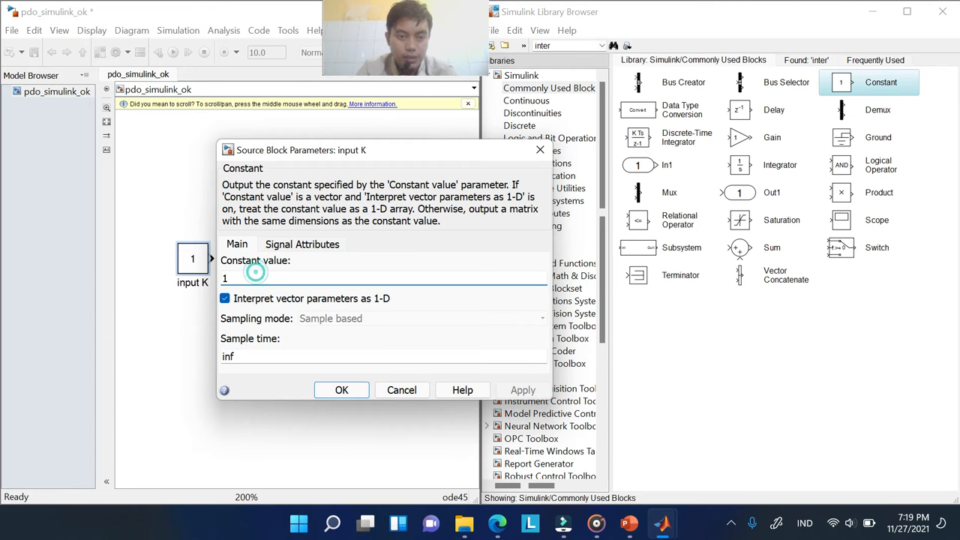
key(BackSpace)
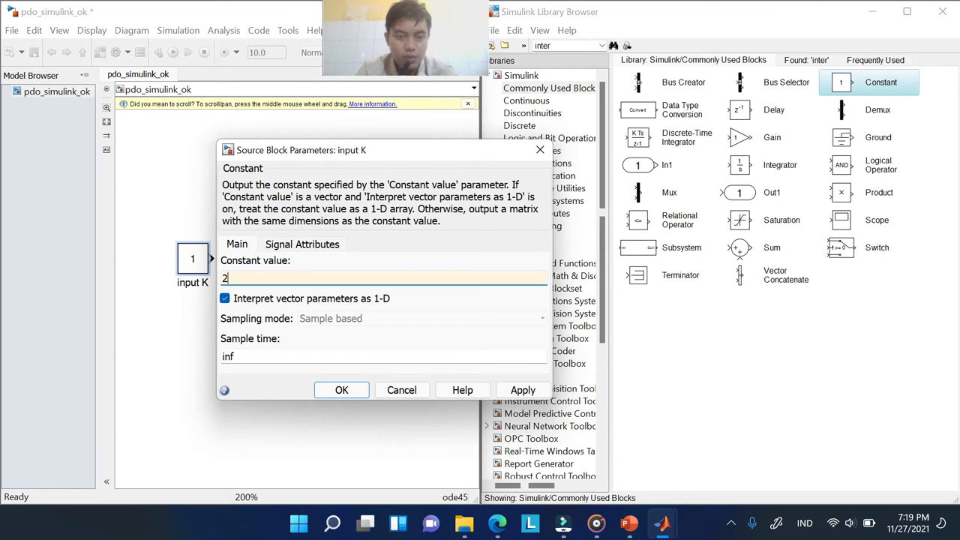
click(525, 389)
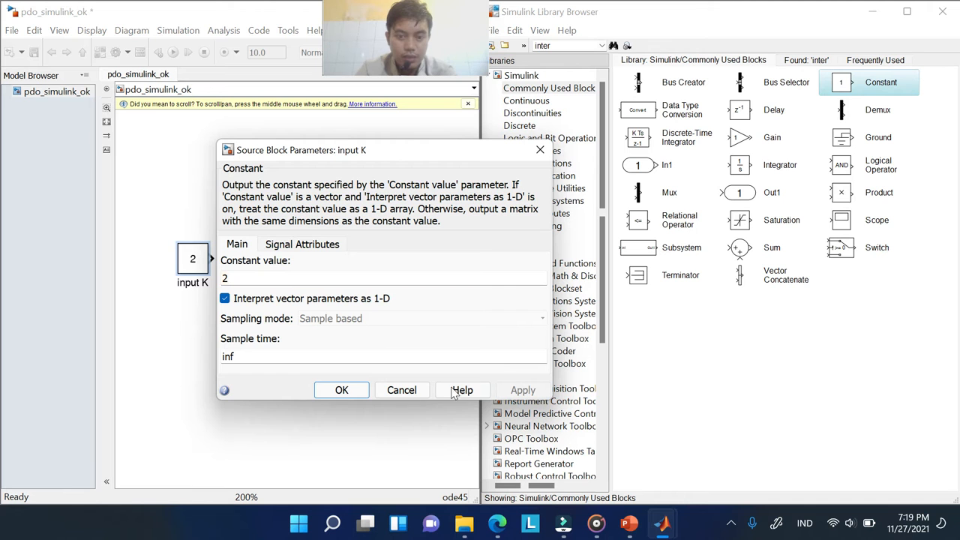
click(342, 390)
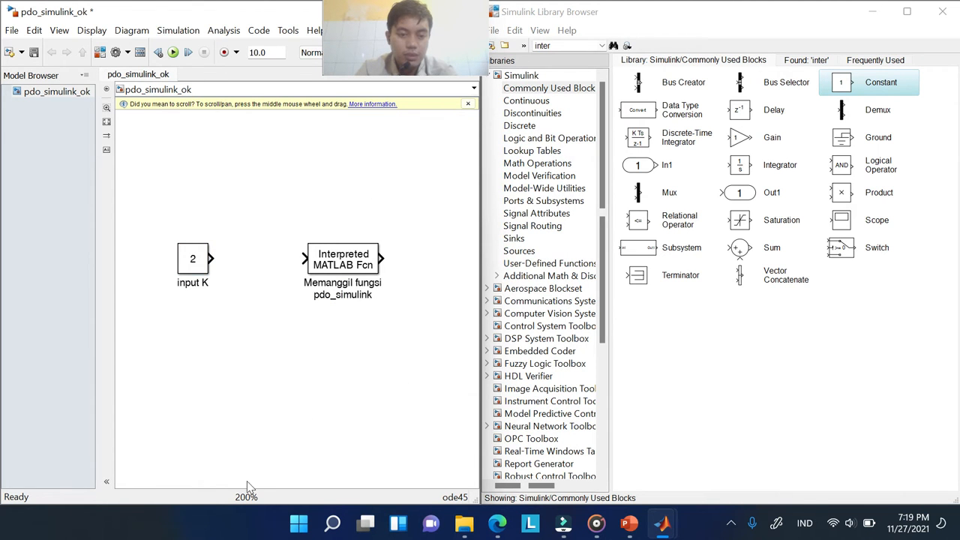
Place an Integrator block from Commonly Used Blocks on the output side of the function block, aligned with its output port
scroll(253, 292, down, 2)
scroll(349, 262, up, 2)
scroll(352, 263, up, 1)
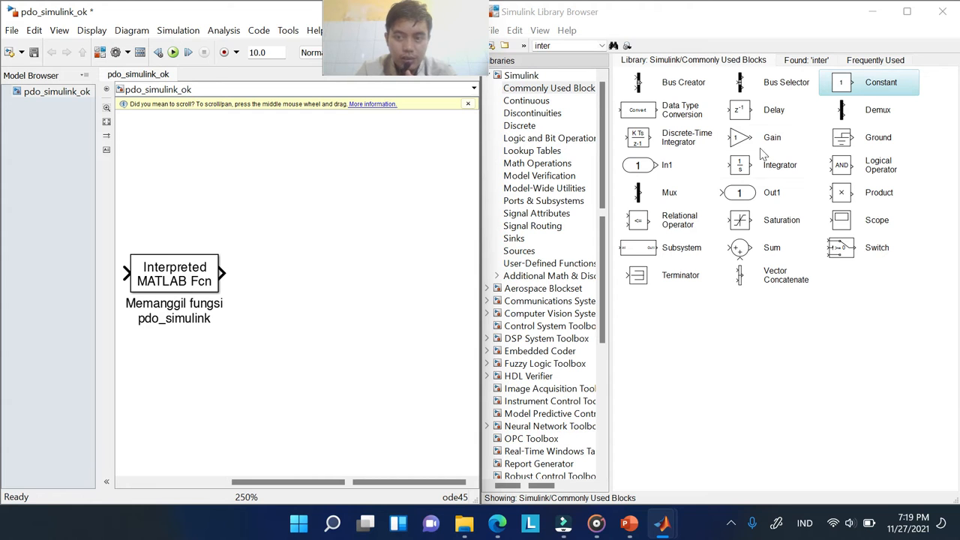
click(743, 165)
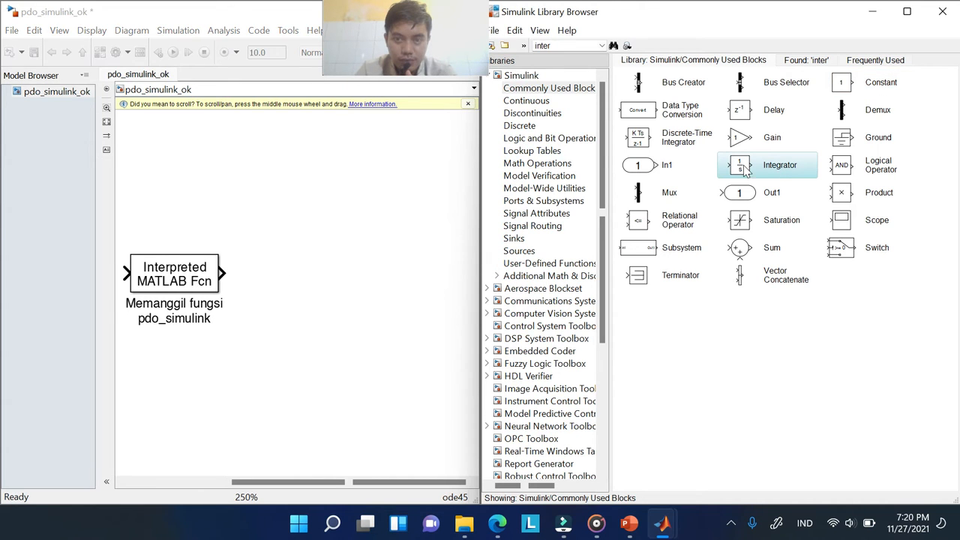
drag(719, 168, 307, 283)
drag(365, 278, 380, 282)
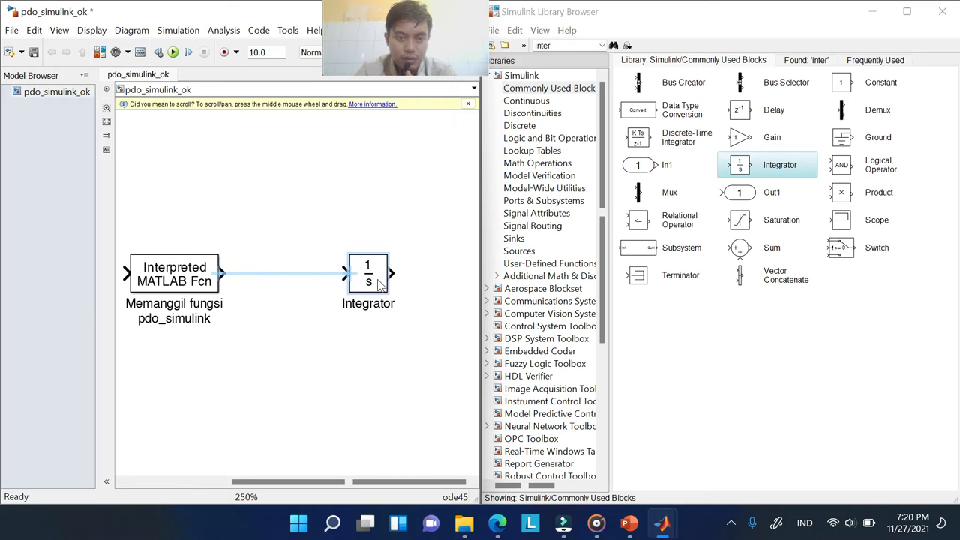
Rename the Integrator block as "Integral dydt"
double_click(367, 303)
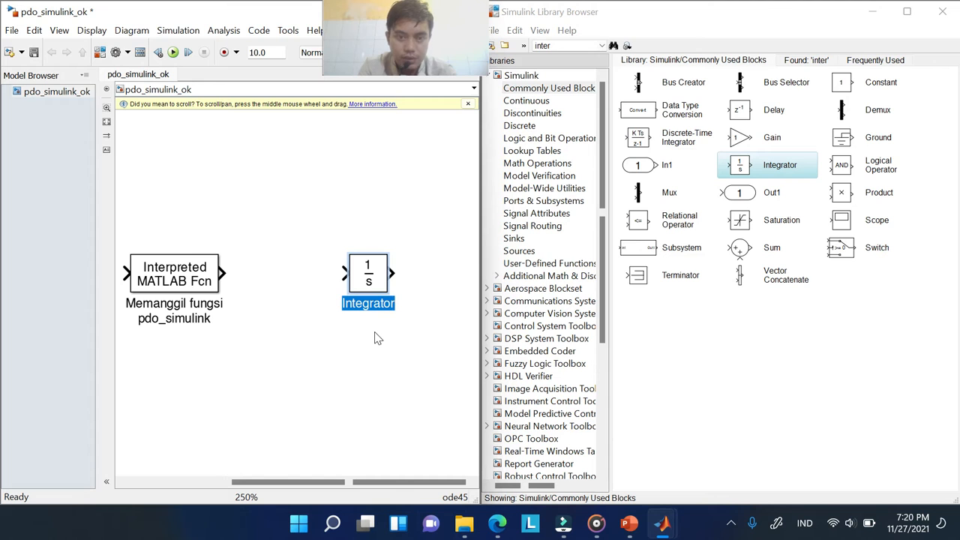
text(Integ)
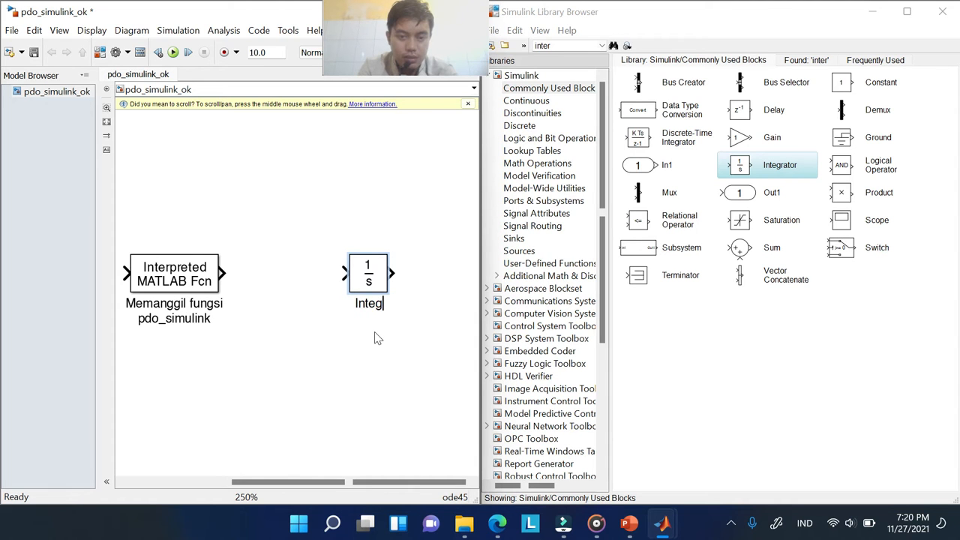
text(ral dydt)
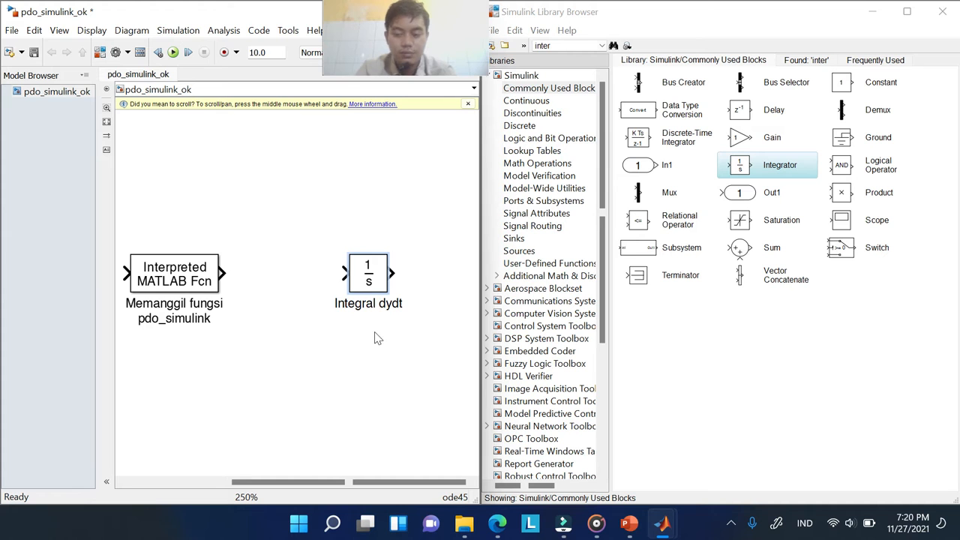
click(368, 338)
Set the initial condition of the Integral dydt block to 0.5 and accept the parameters
scroll(369, 342, down, 2)
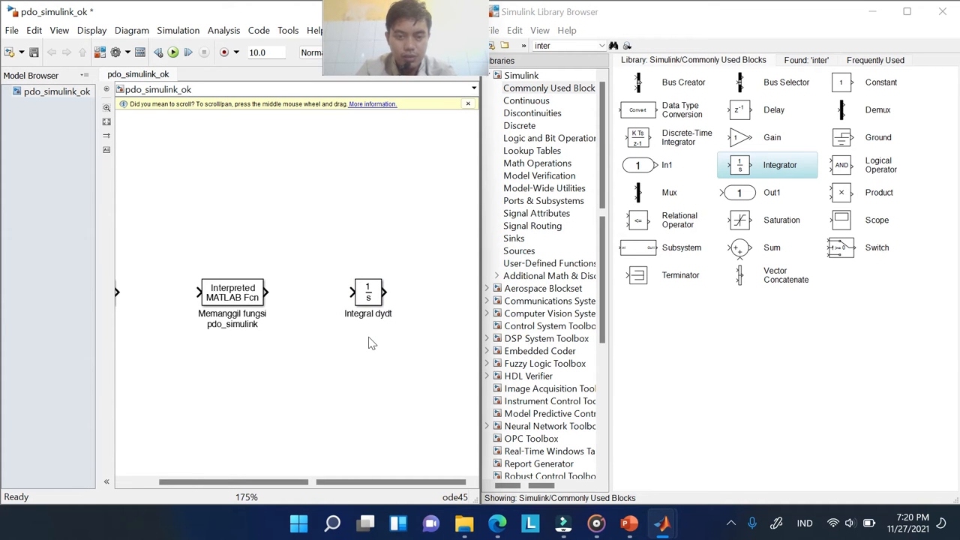
scroll(368, 341, down, 1)
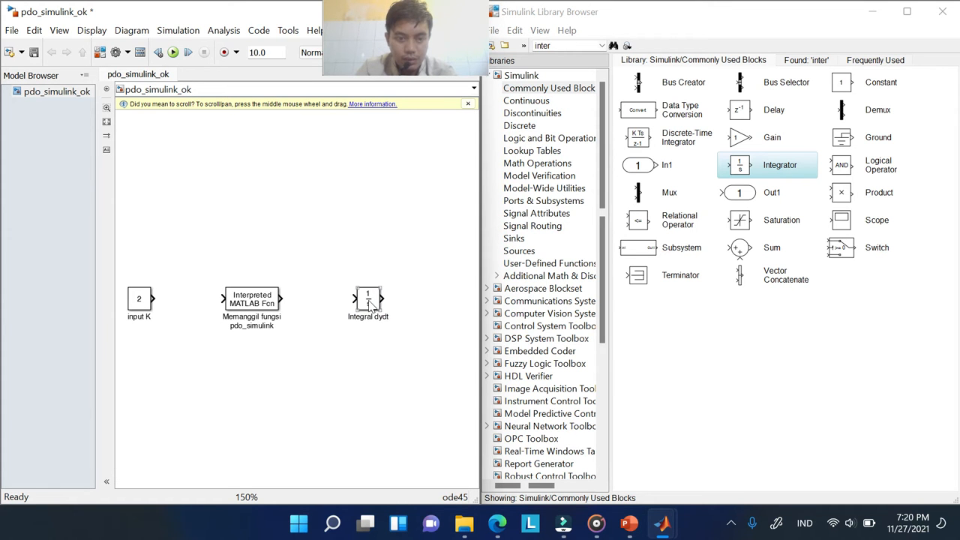
double_click(368, 300)
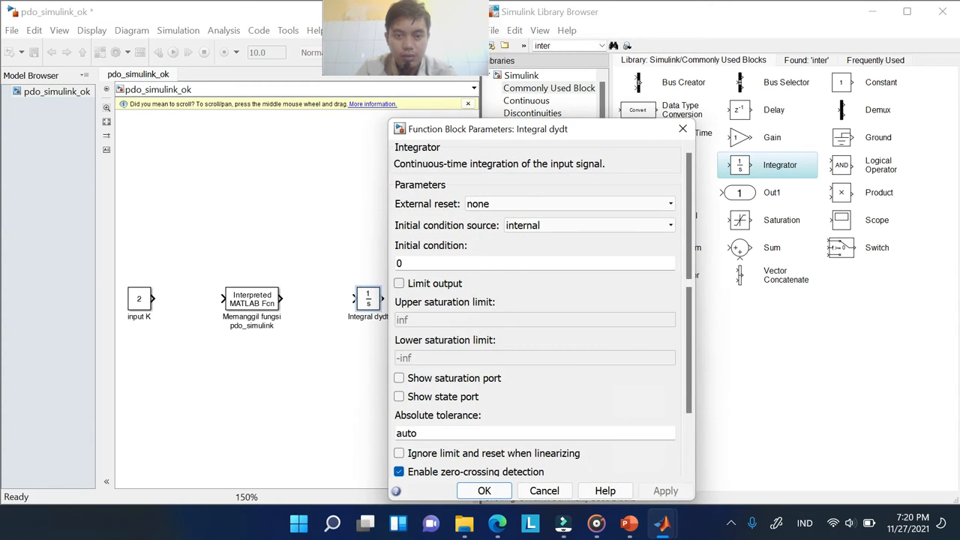
double_click(412, 263)
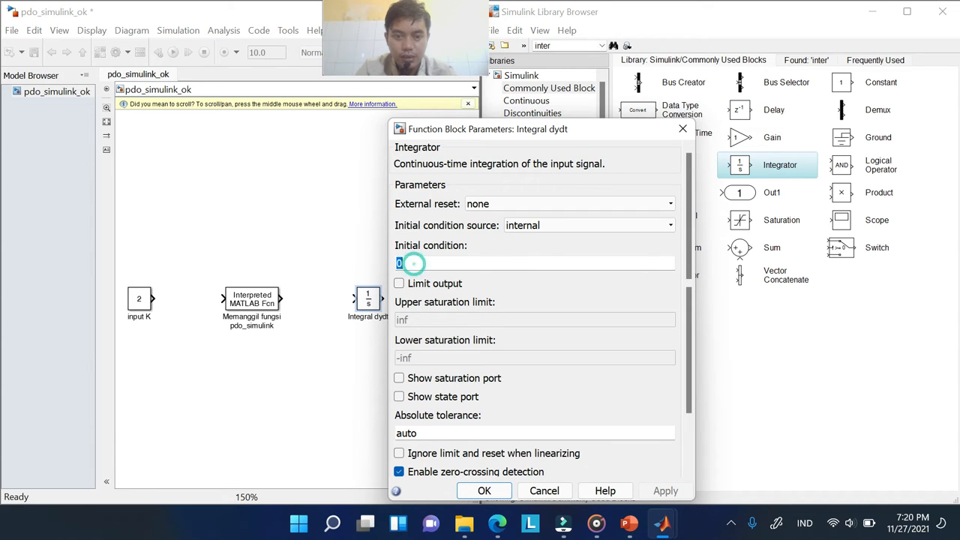
click(414, 264)
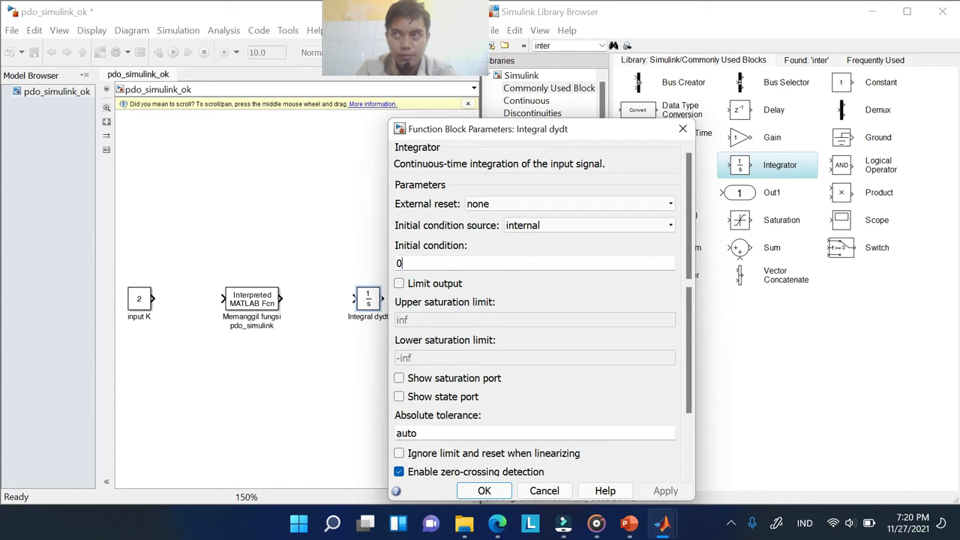
text(.5)
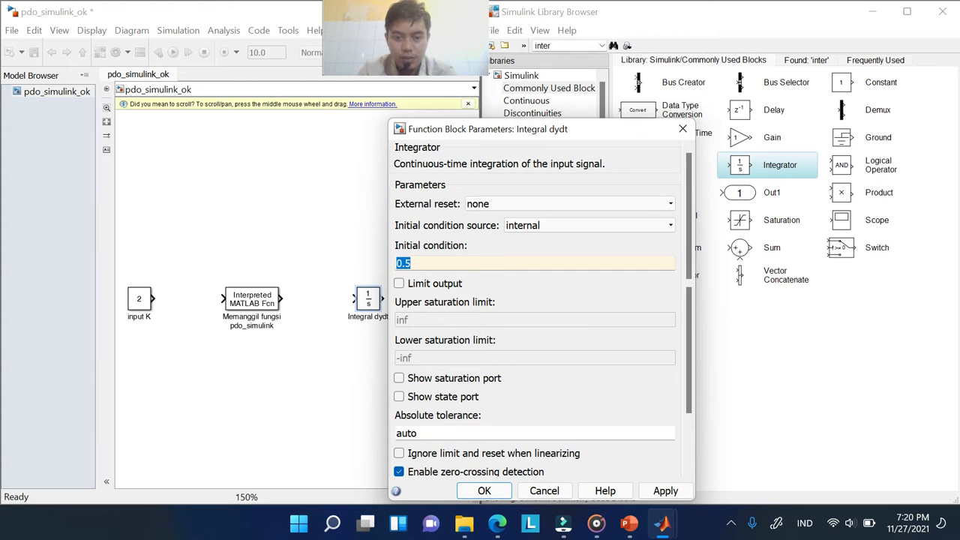
key(Return)
click(327, 220)
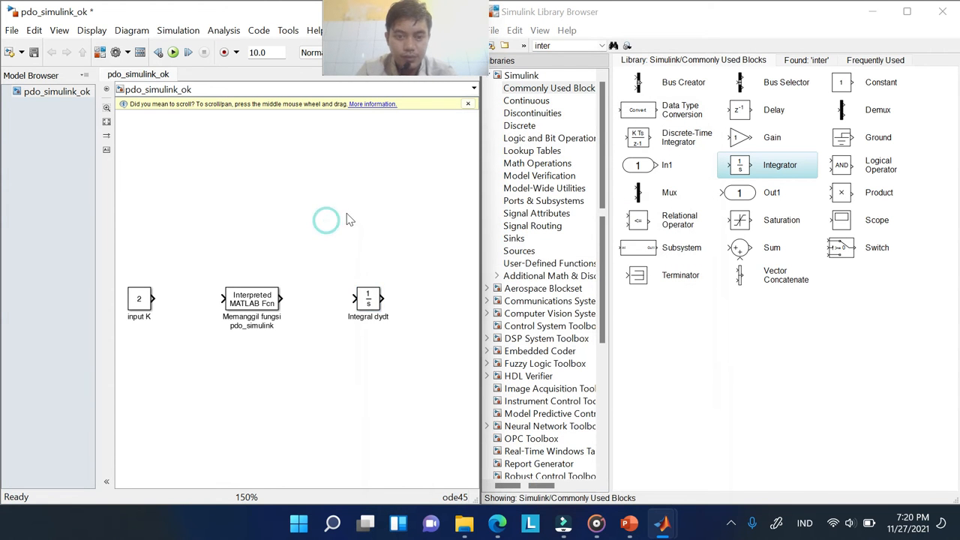
Review the initial condition in the Integral dydt block's parameters and close the dialog without changes
click(358, 304)
click(263, 306)
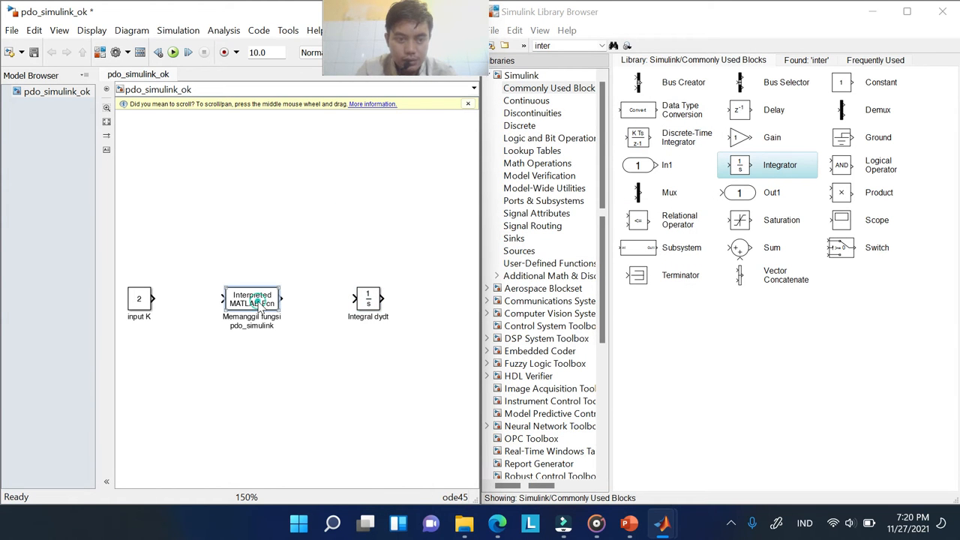
click(394, 330)
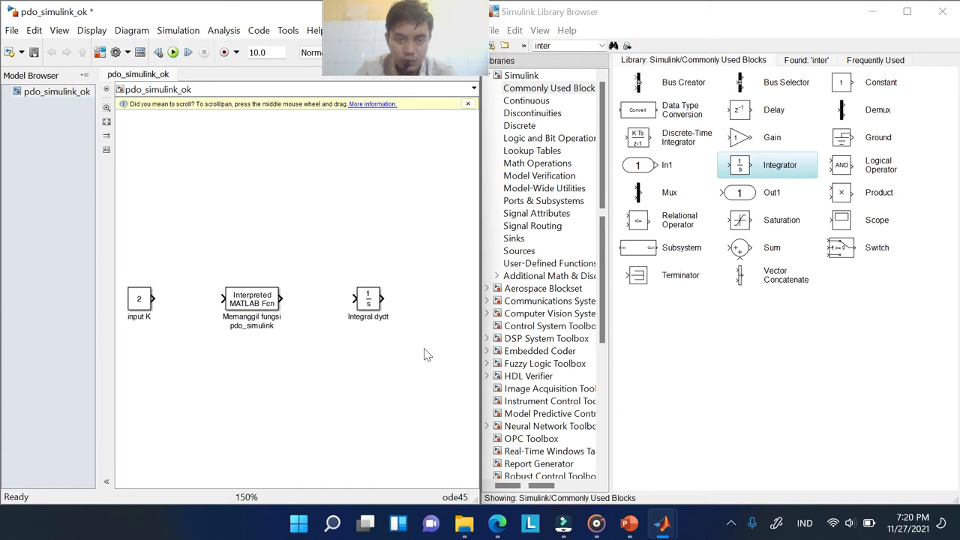
double_click(367, 299)
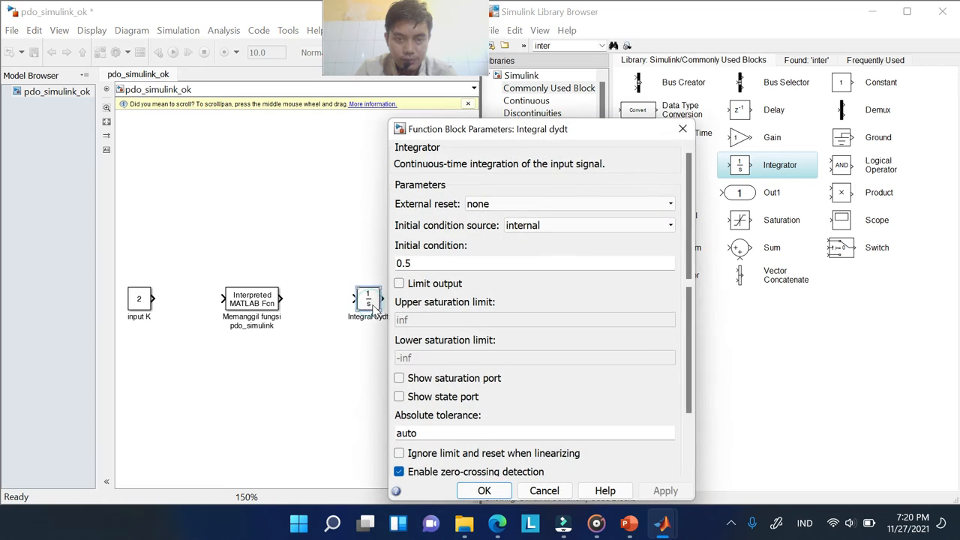
click(683, 128)
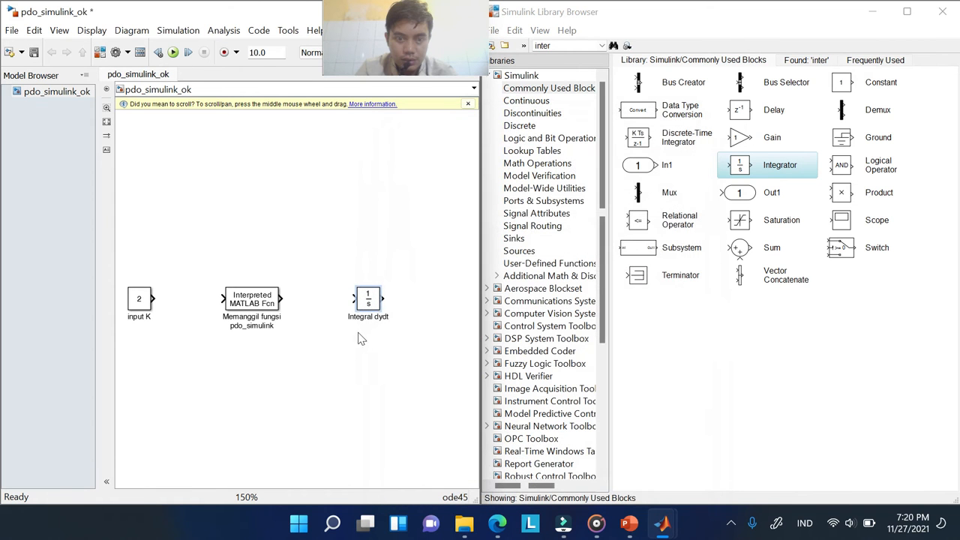
click(377, 341)
Place a Scope block from Commonly Used Blocks diagonally below the Integral dydt block, and briefly view its plot window
scroll(413, 313, down, 2)
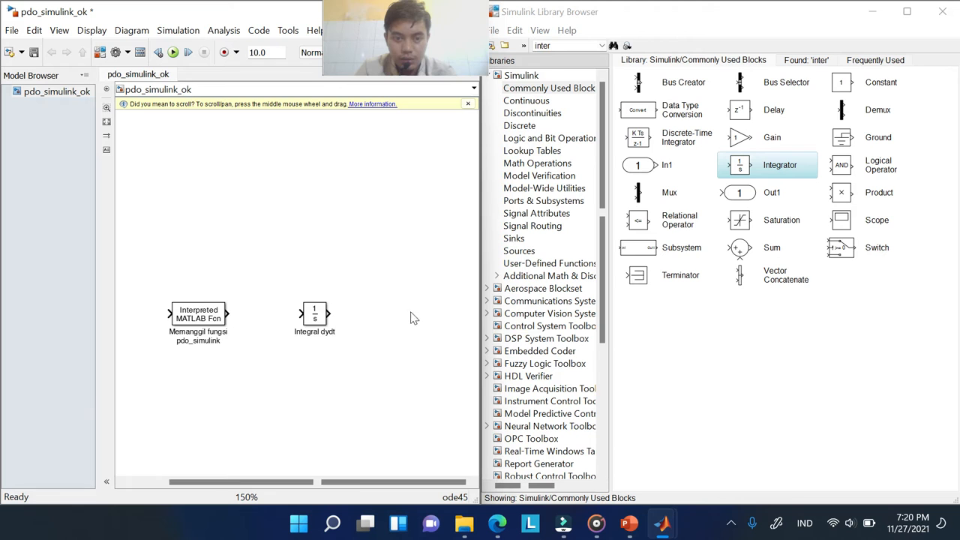
scroll(403, 324, down, 1)
scroll(308, 350, up, 1)
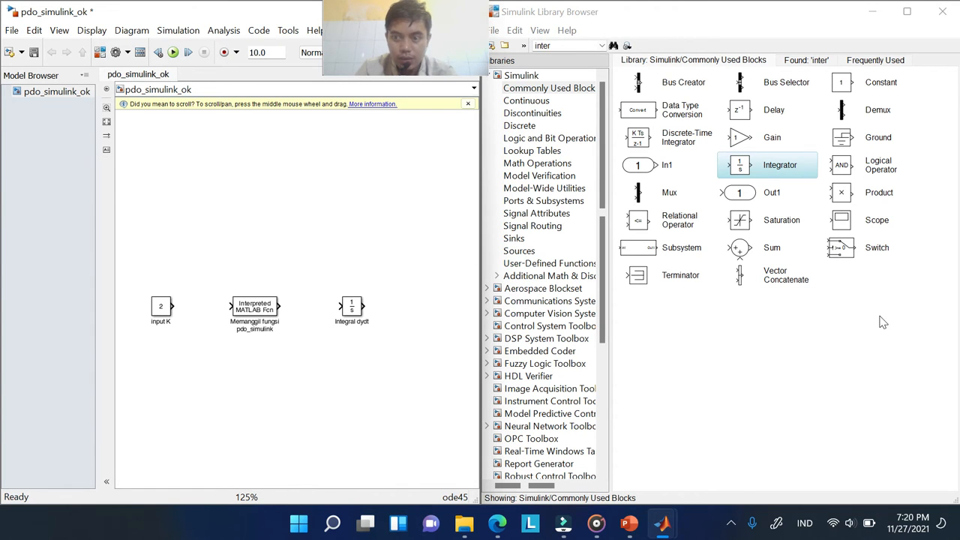
click(870, 349)
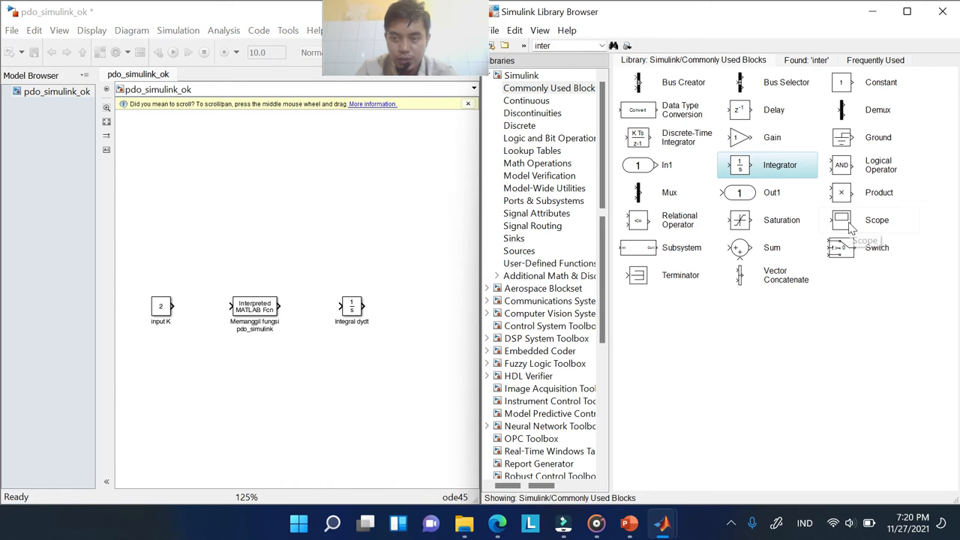
drag(851, 227, 393, 372)
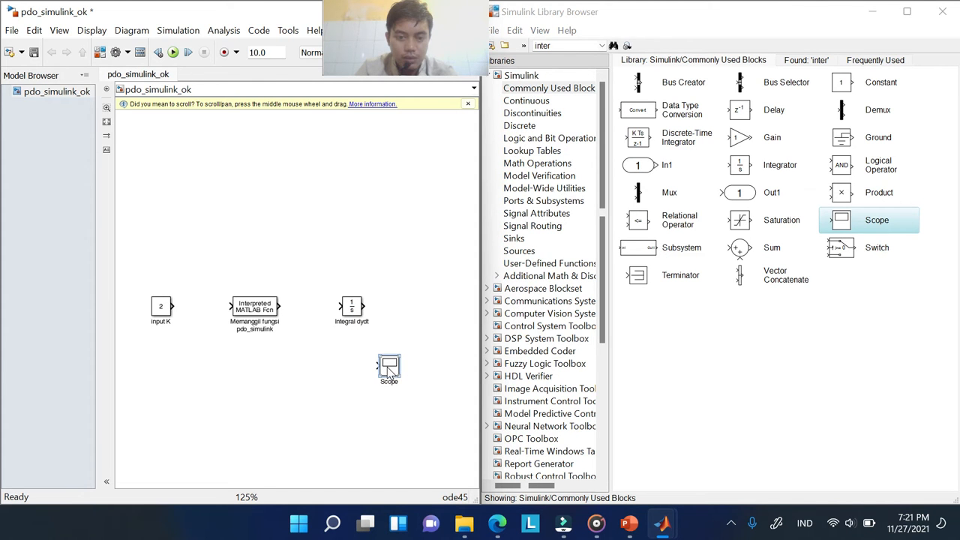
double_click(389, 367)
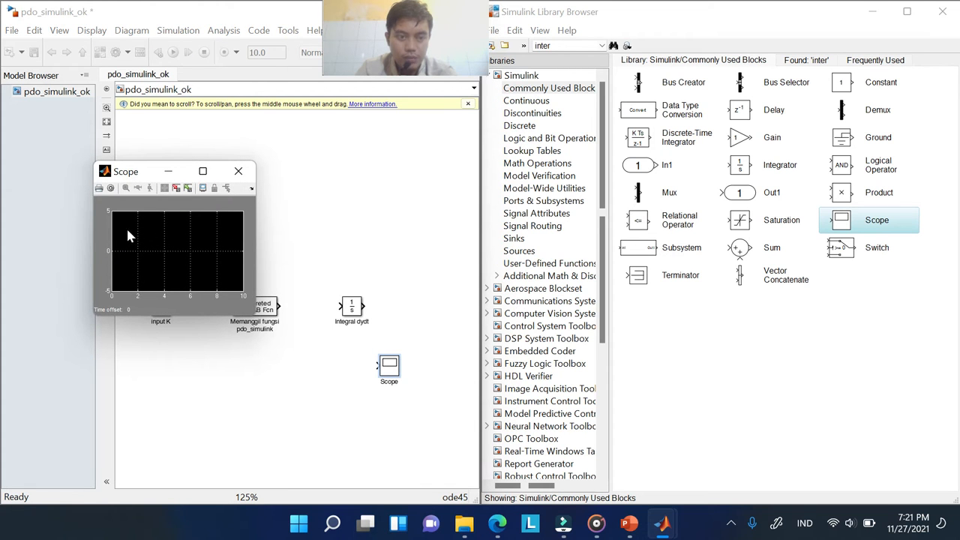
click(241, 173)
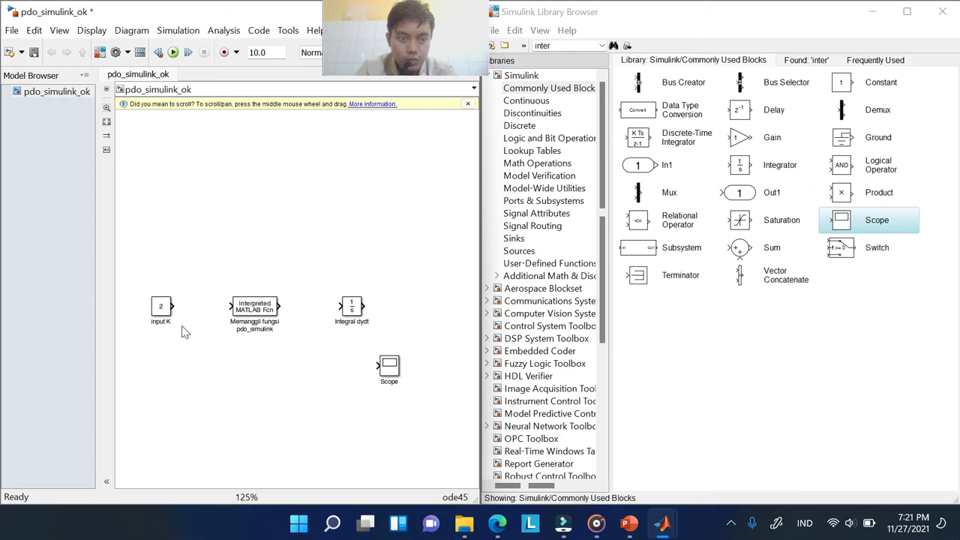
Widen the model window against the Simulink Library Browser so that all four blocks fit on the canvas
scroll(184, 332, up, 3)
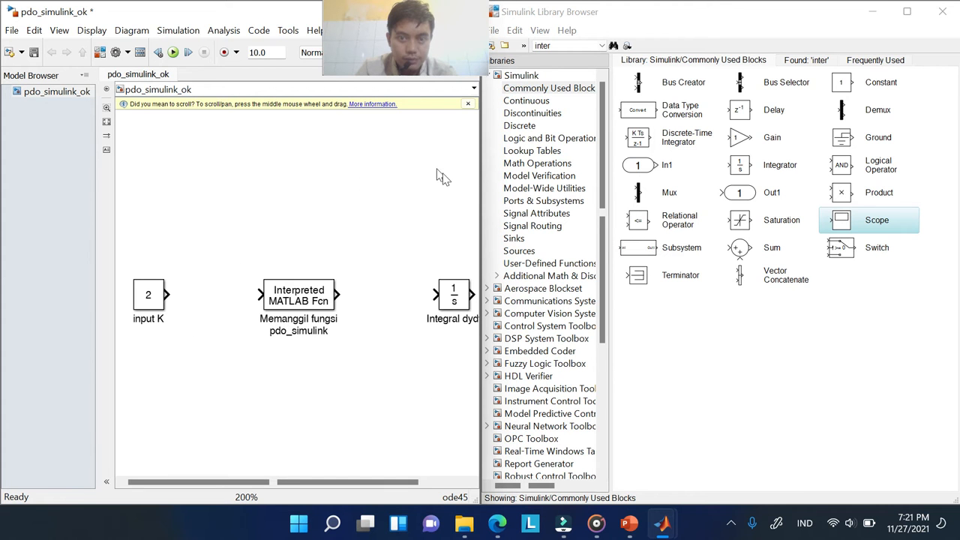
drag(480, 181, 688, 192)
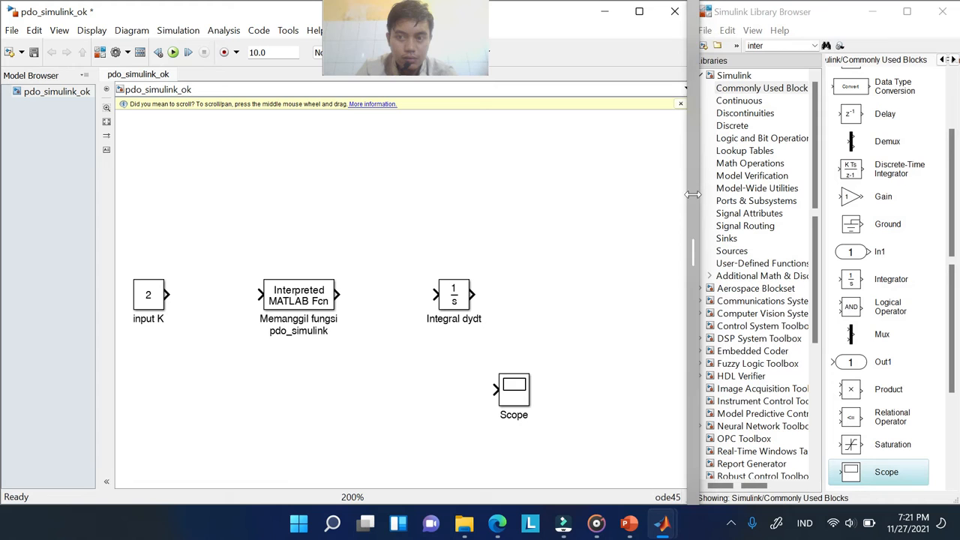
scroll(386, 295, down, 1)
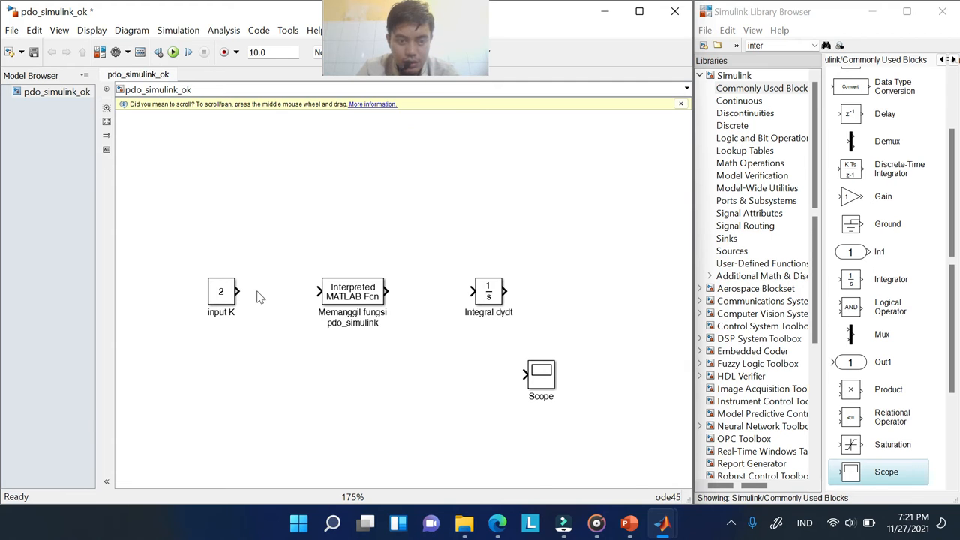
Draw a short open signal line out of input K and connect the function block's output to the Integral dydt input
drag(240, 291, 268, 291)
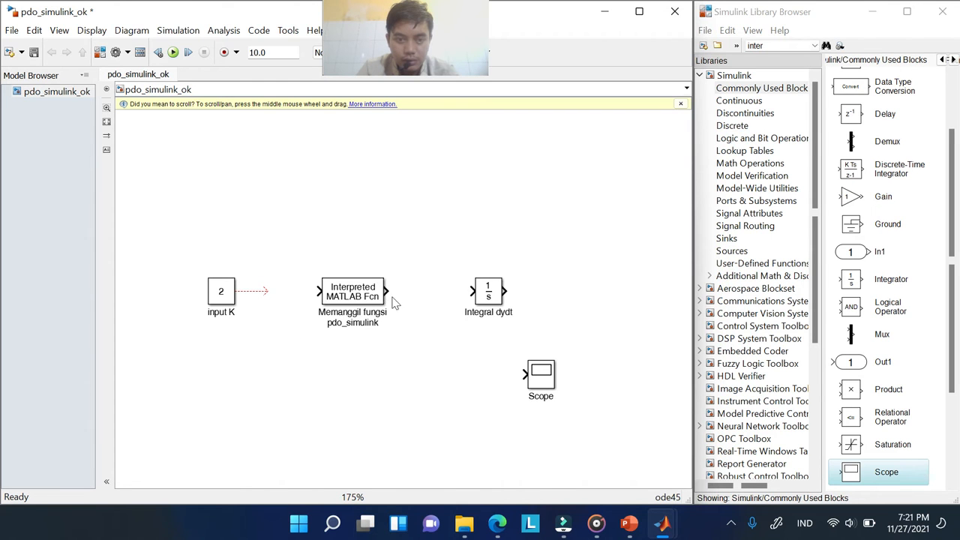
drag(388, 297, 420, 299)
key(ctrl+z)
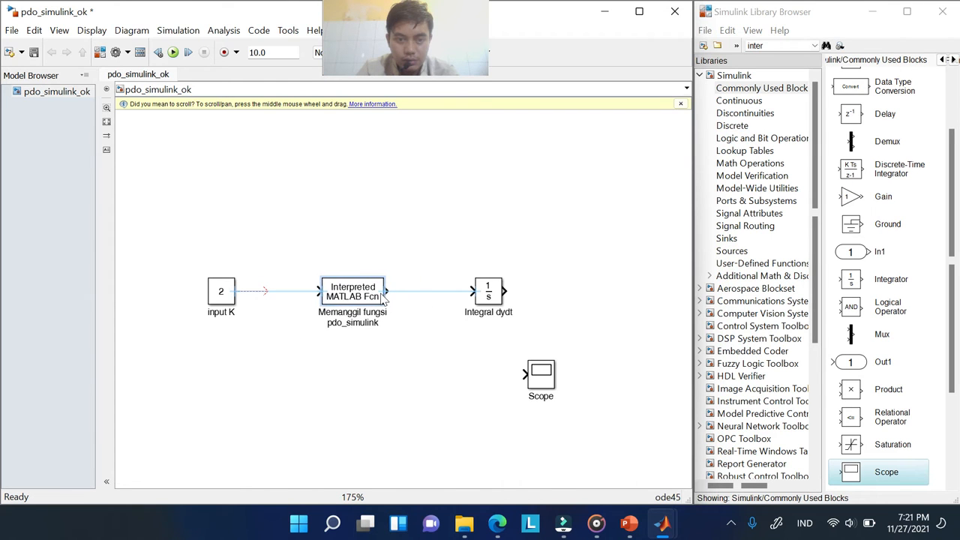
click(431, 316)
drag(386, 292, 475, 294)
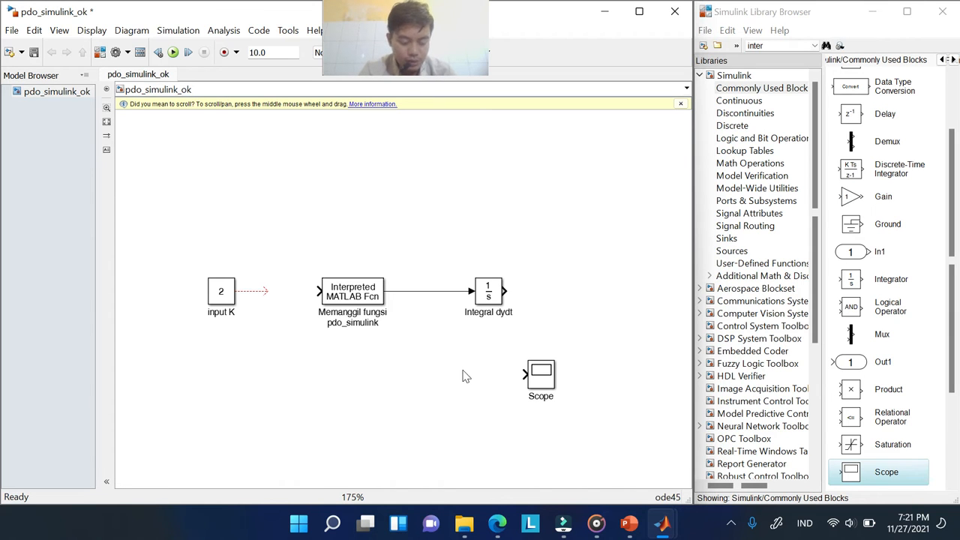
Rename the Scope block as output y(t) and connect the Integral dydt output to its input
double_click(540, 396)
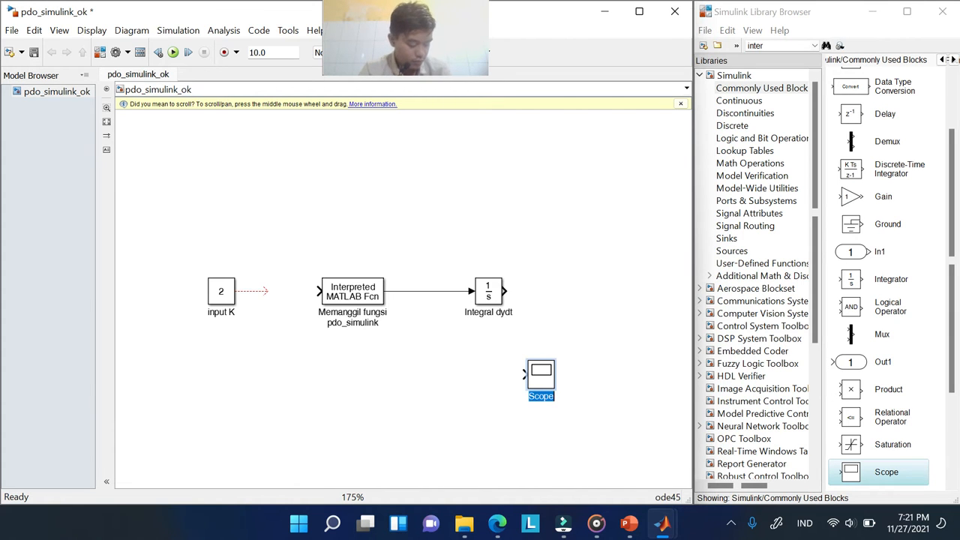
text(output y)
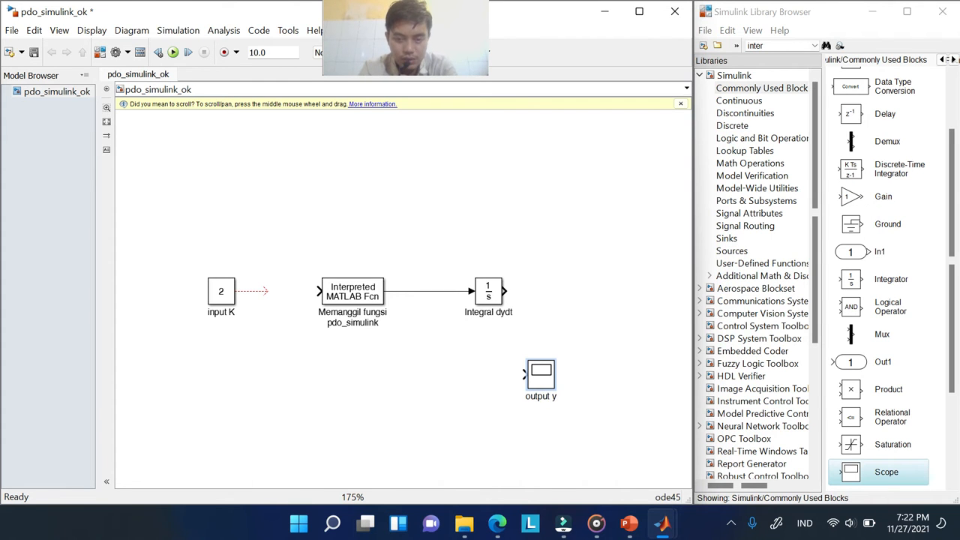
text((t))
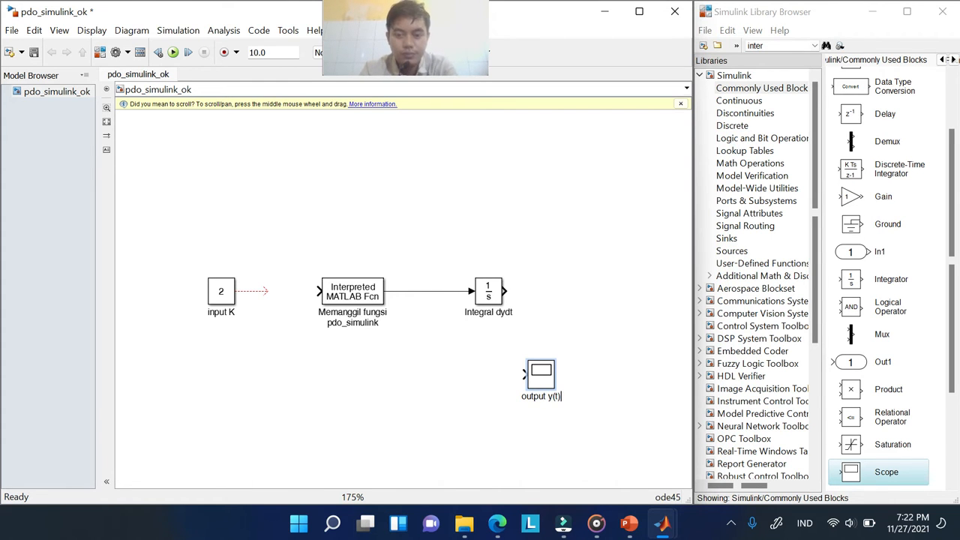
click(459, 419)
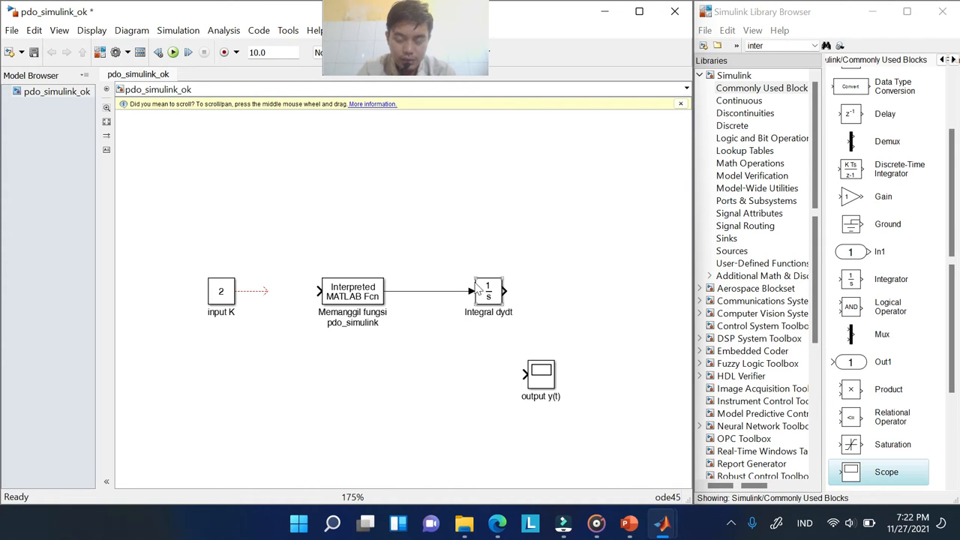
drag(504, 290, 522, 375)
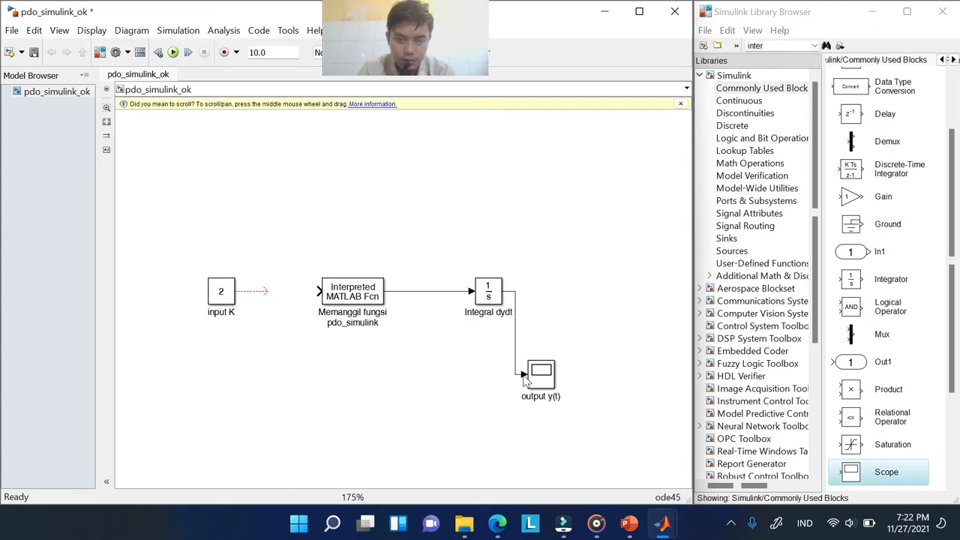
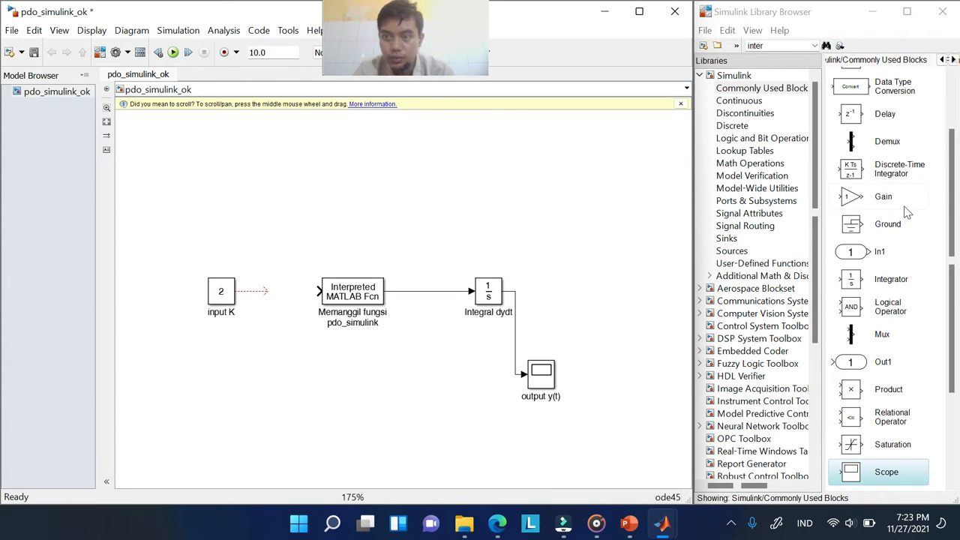
Place a Mux block from Commonly Used Blocks before the function block, align input K with its upper input and connect the two
scroll(904, 213, down, 2)
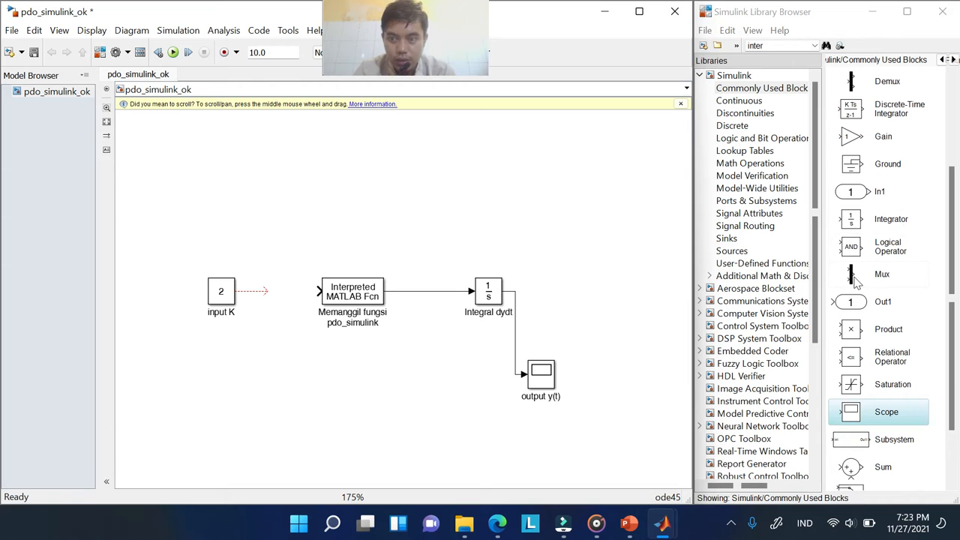
click(883, 278)
drag(882, 277, 295, 298)
mouse_move(221, 294)
mouse_down()
mouse_move(219, 286)
mouse_move(286, 288)
mouse_up()
click(257, 248)
click(245, 282)
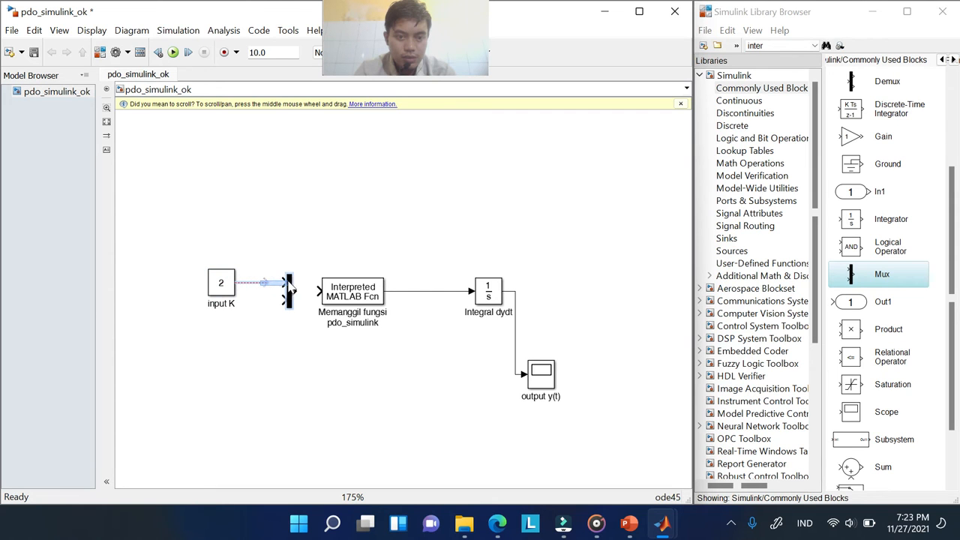
click(263, 285)
click(261, 256)
drag(266, 282, 289, 283)
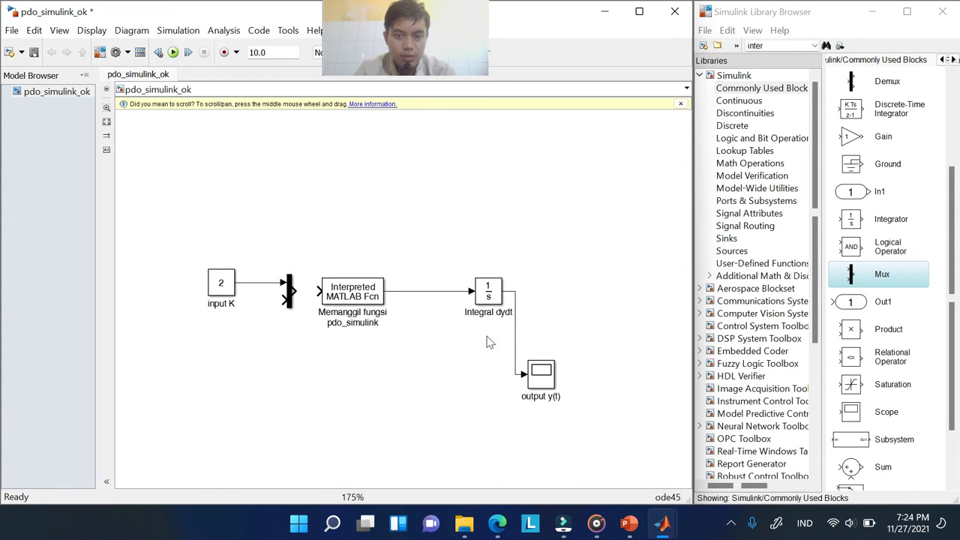
Branch the integrator-to-scope line back beneath the function block to the Mux's lower input, and connect the Mux output to the function block
mouse_move(516, 343)
mouse_down()
mouse_move(489, 337)
mouse_move(525, 357)
mouse_up()
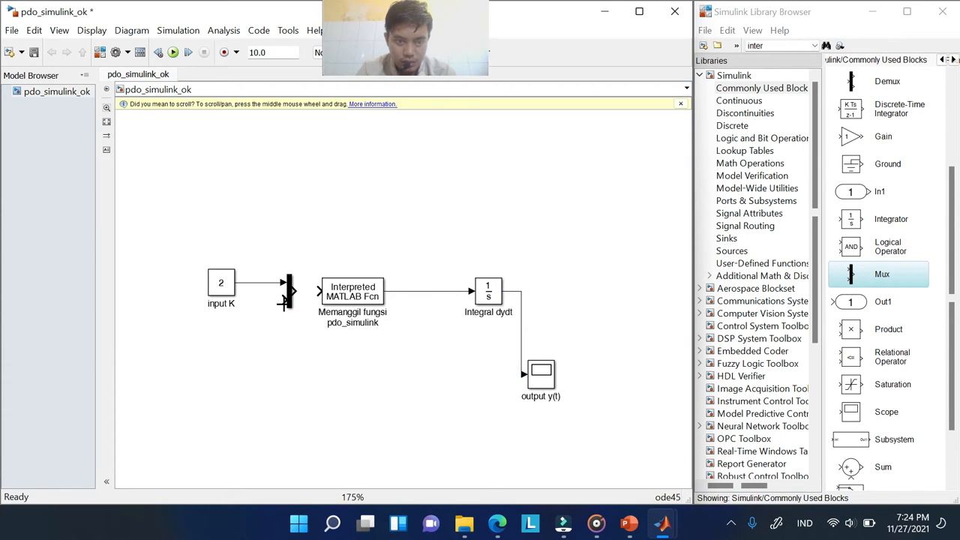
mouse_move(281, 301)
mouse_down()
mouse_move(408, 381)
mouse_move(521, 364)
mouse_move(520, 338)
mouse_up()
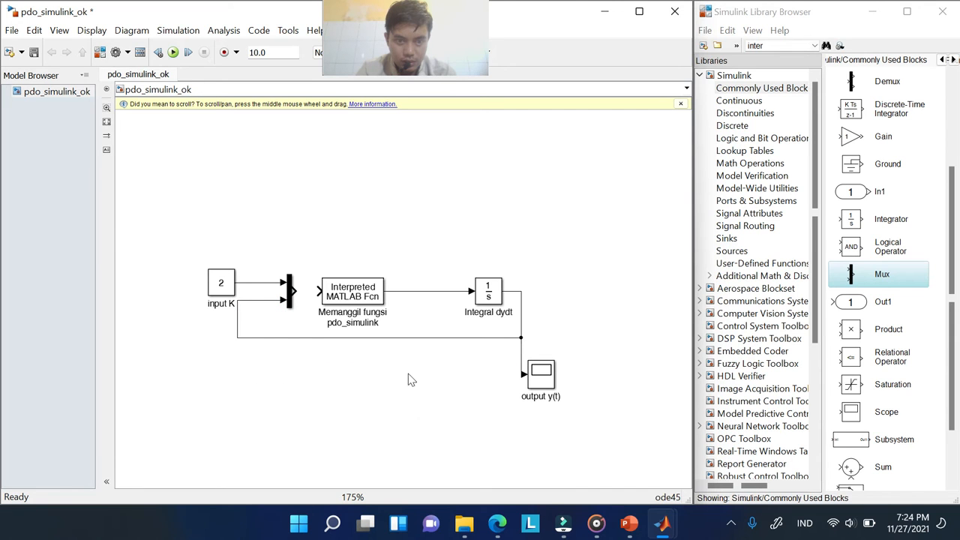
drag(238, 318, 269, 333)
click(345, 344)
click(343, 341)
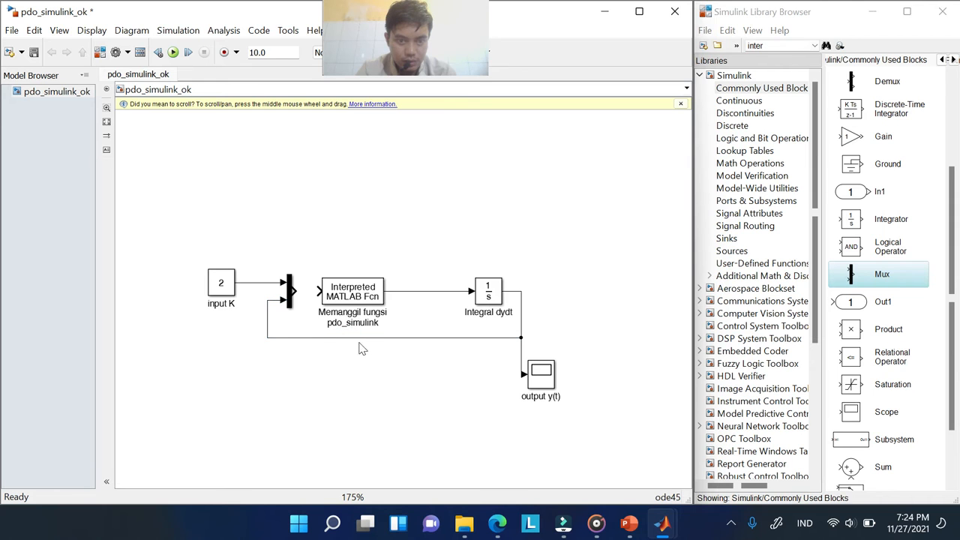
drag(362, 338, 366, 347)
drag(294, 292, 321, 295)
click(352, 240)
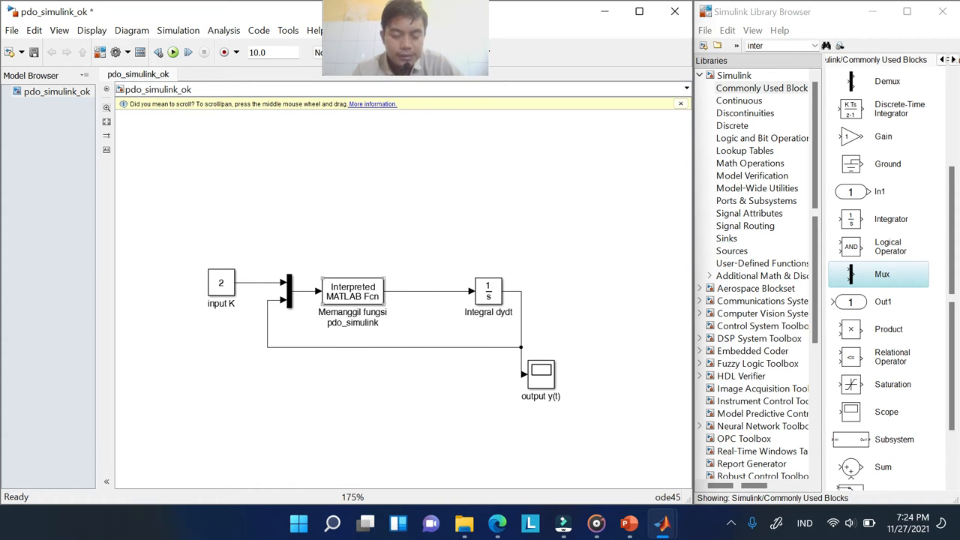
Switch to the MATLAB Editor and examine the u and tou definitions in pdo_simulink.m
mouse_move(669, 525)
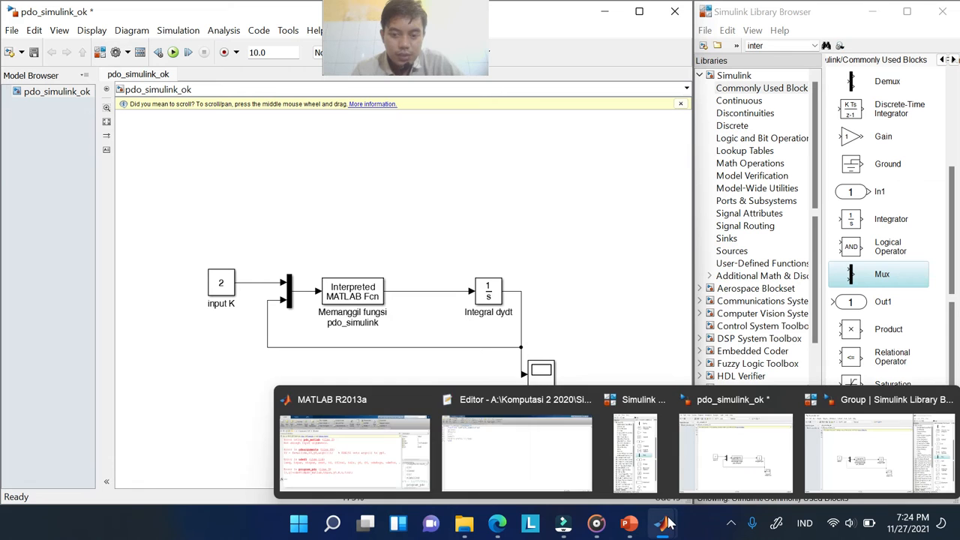
mouse_move(503, 457)
click(502, 458)
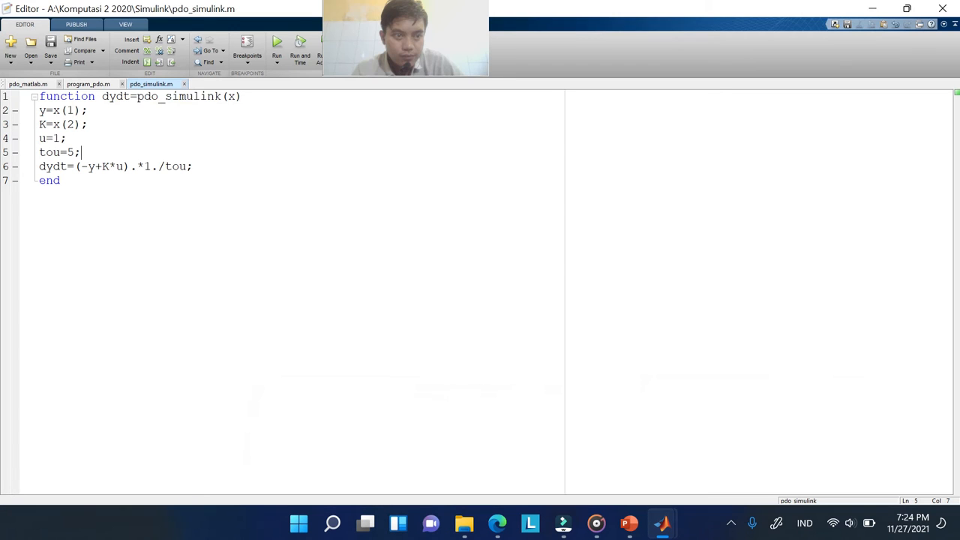
drag(39, 138, 85, 147)
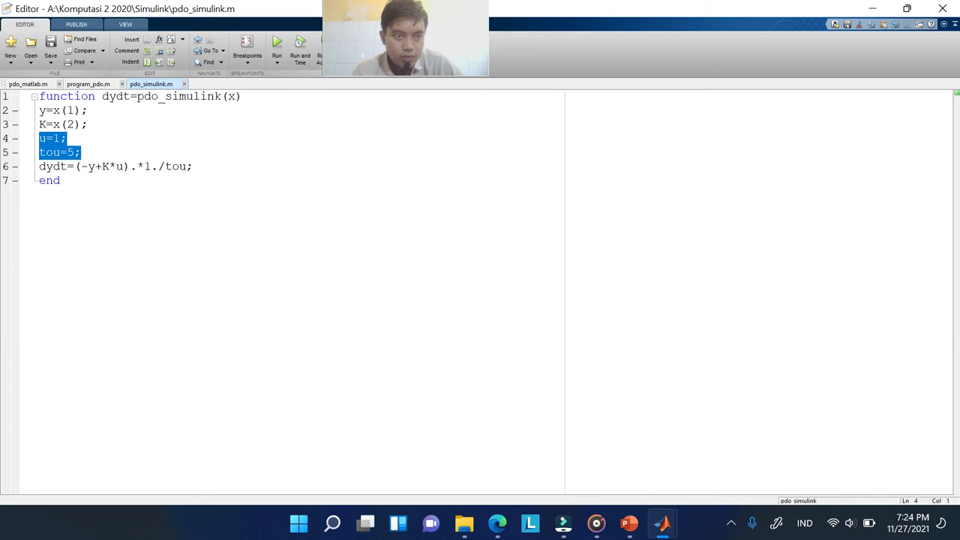
Return to the pdo_simulink_ok model, open the output y(t) scope and enlarge its window
click(60, 124)
click(872, 8)
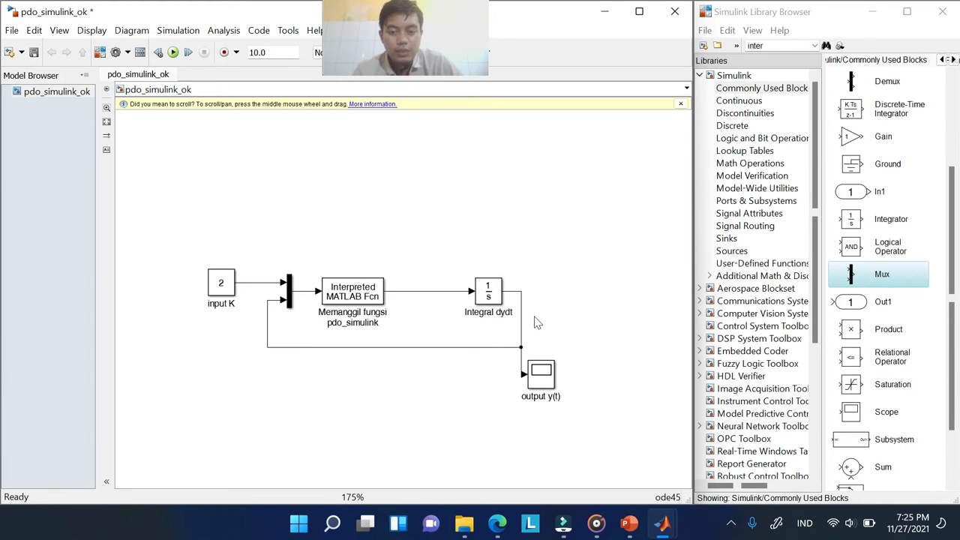
drag(432, 24, 597, 47)
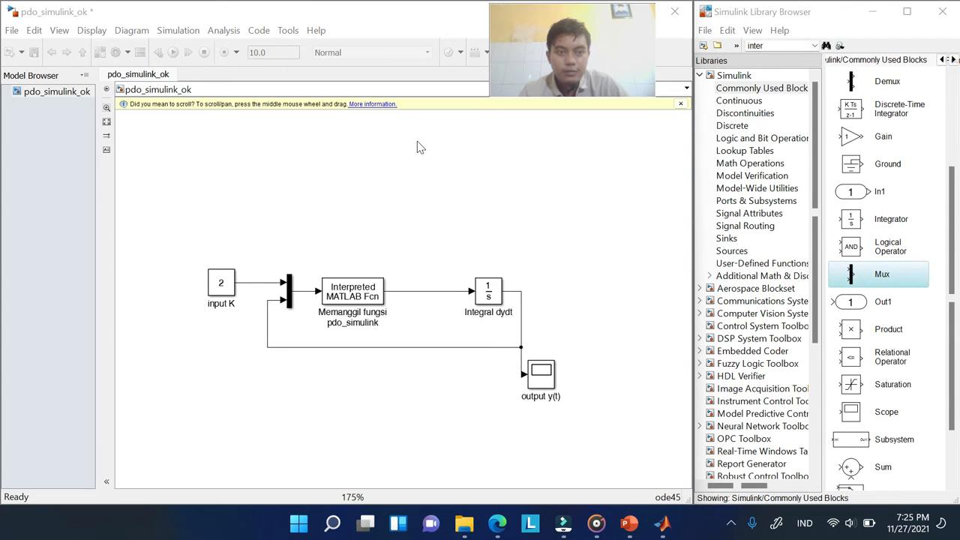
click(307, 201)
double_click(542, 373)
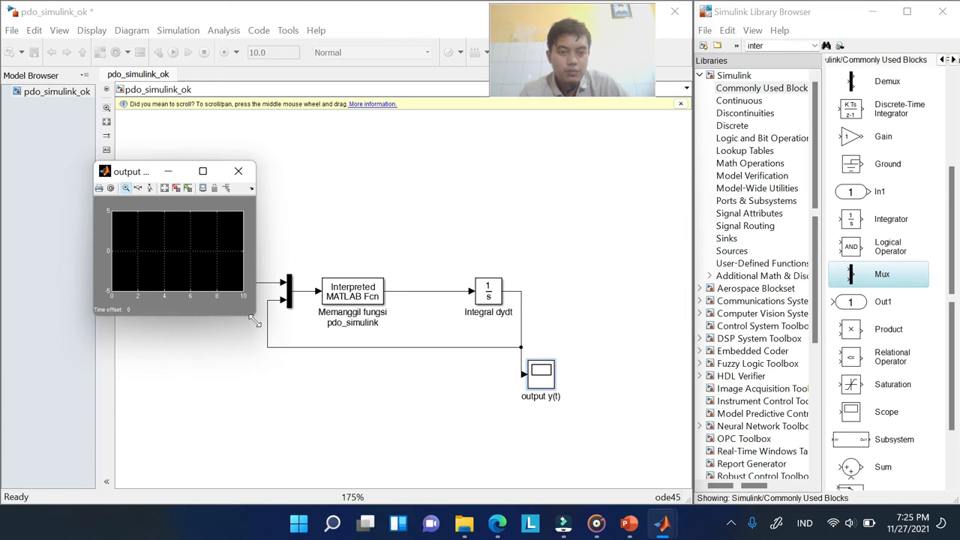
drag(253, 317, 425, 425)
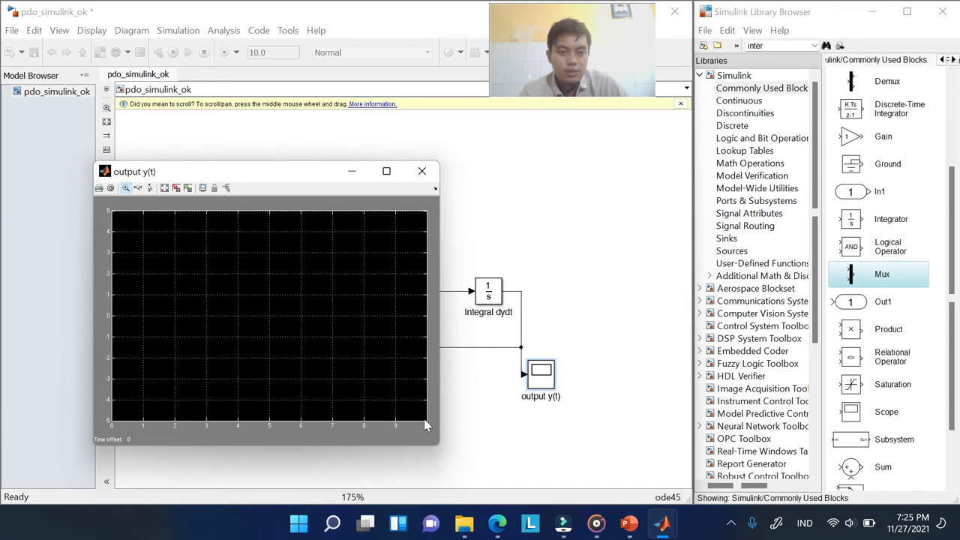
Narrow the model window and place the output y(t) scope window beside it so both are fully accessible
drag(313, 176, 619, 157)
click(382, 41)
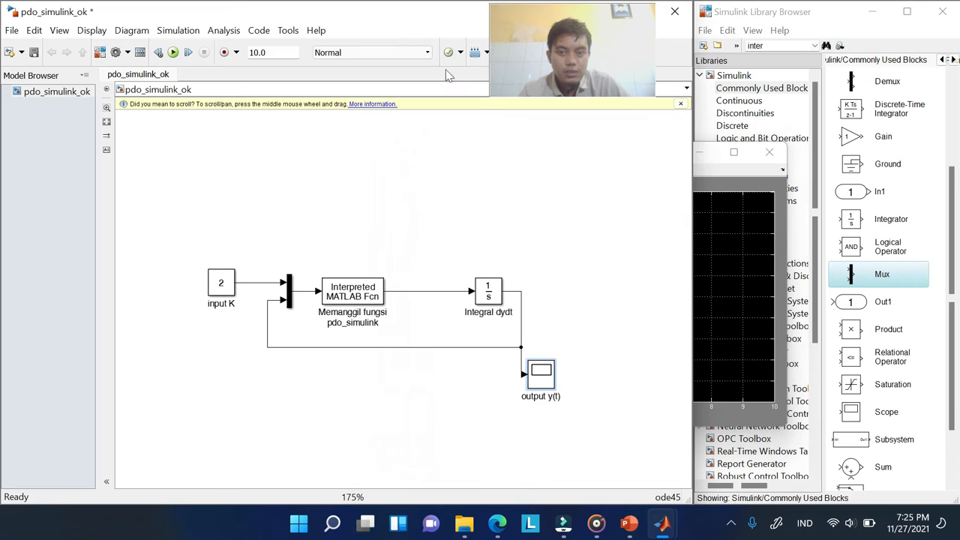
click(730, 227)
click(413, 157)
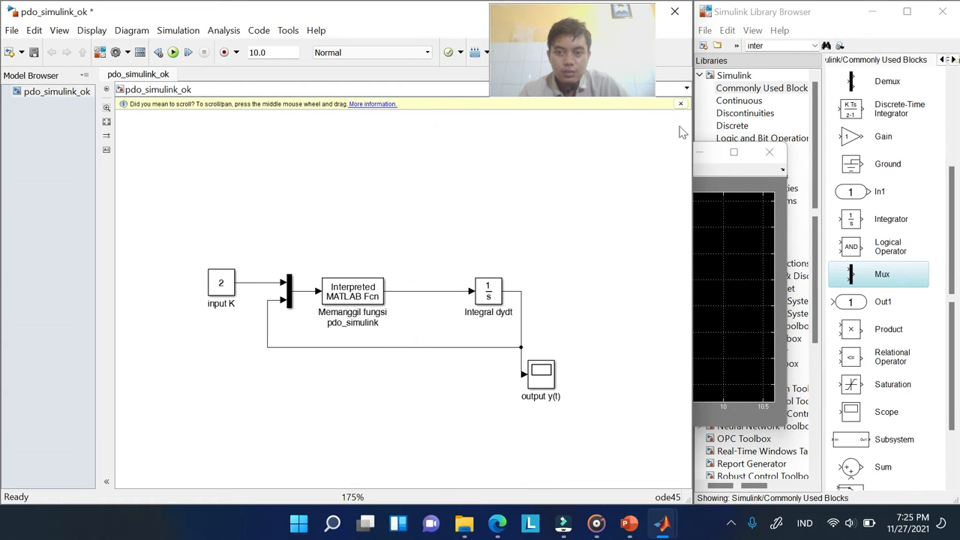
drag(697, 125, 556, 123)
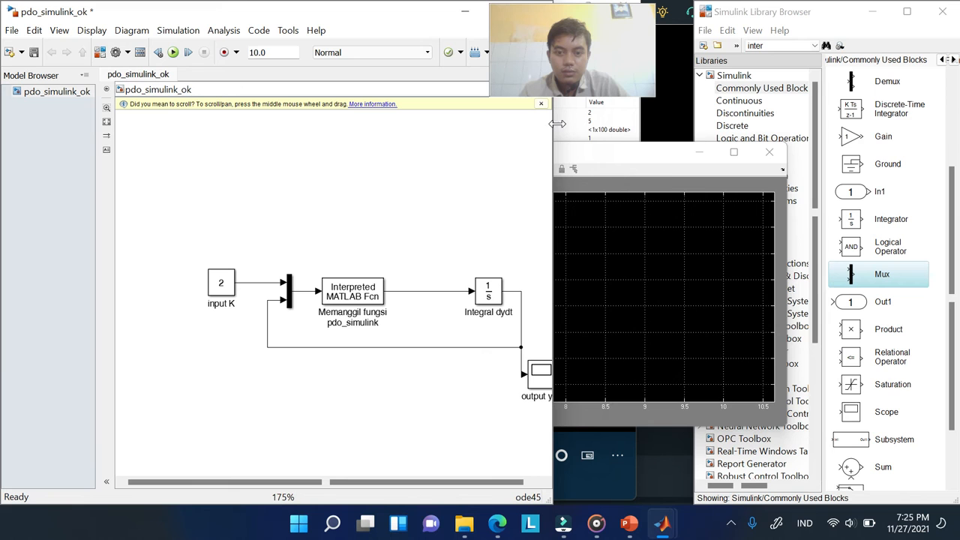
drag(647, 154, 778, 129)
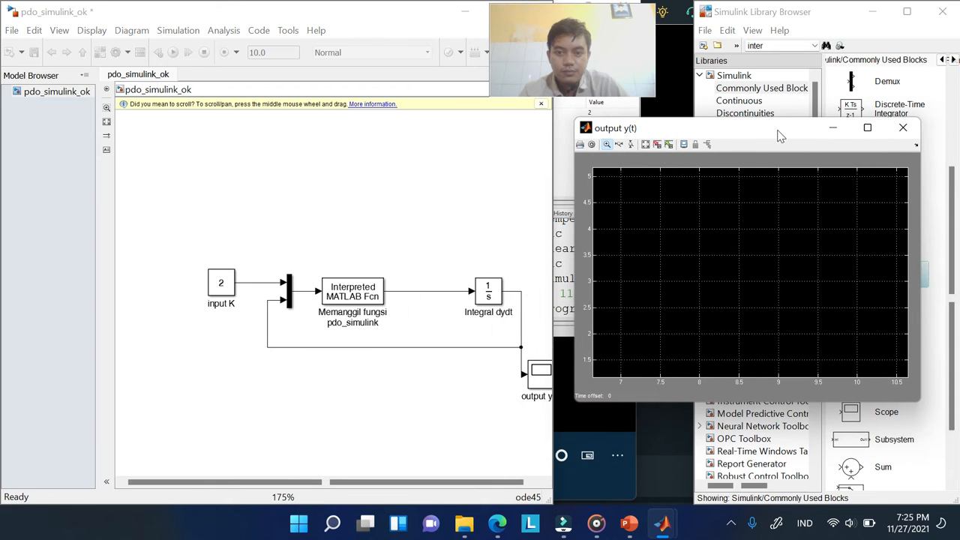
click(452, 200)
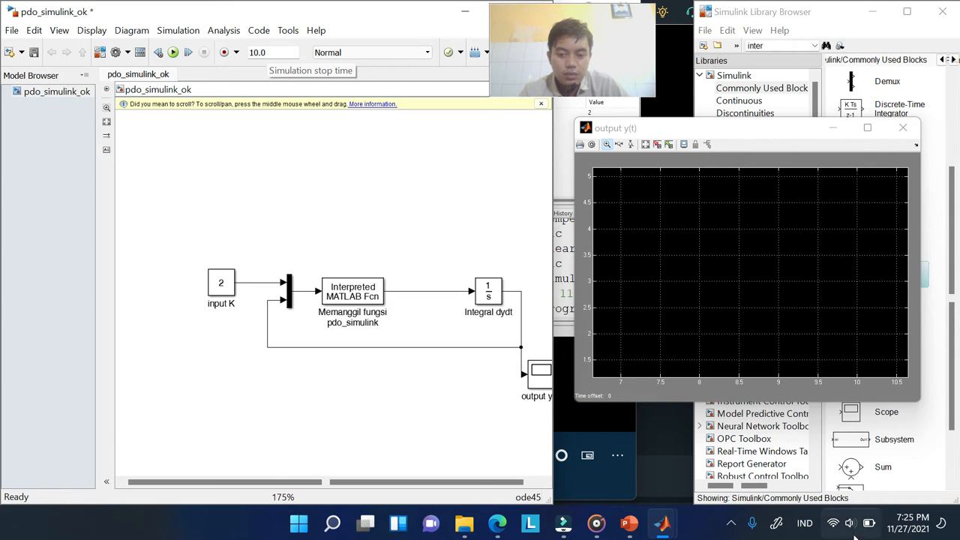
Check the time span defined in program_pdo.m, then return to the Simulink model
mouse_move(662, 531)
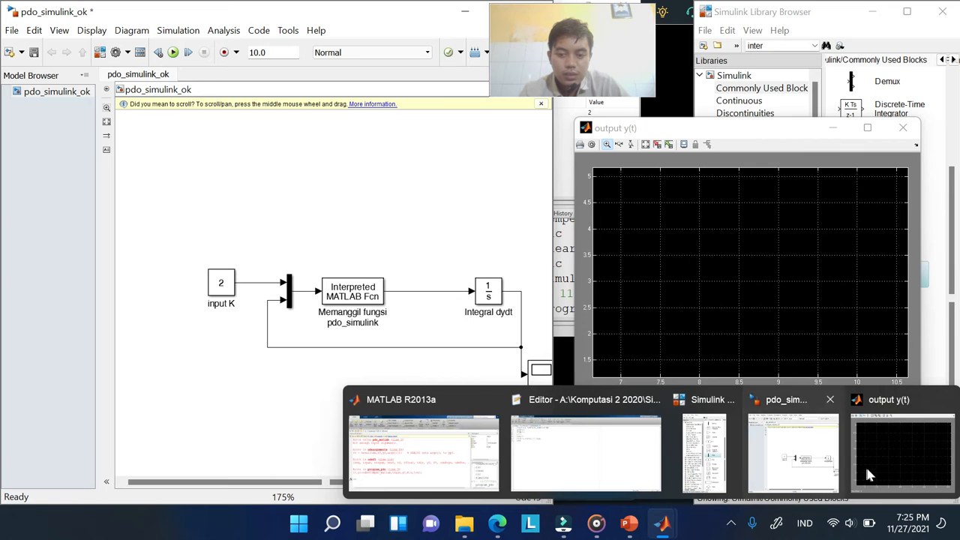
mouse_move(630, 524)
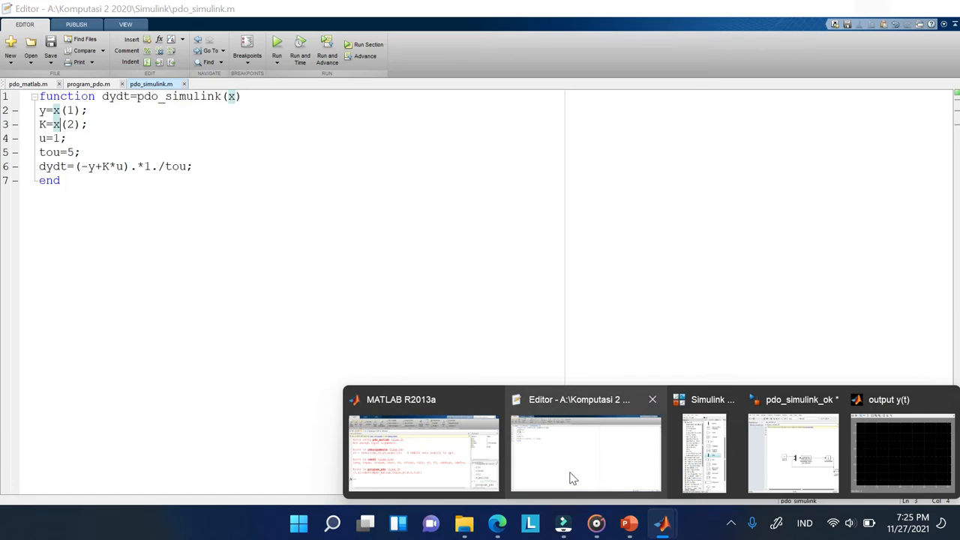
click(571, 476)
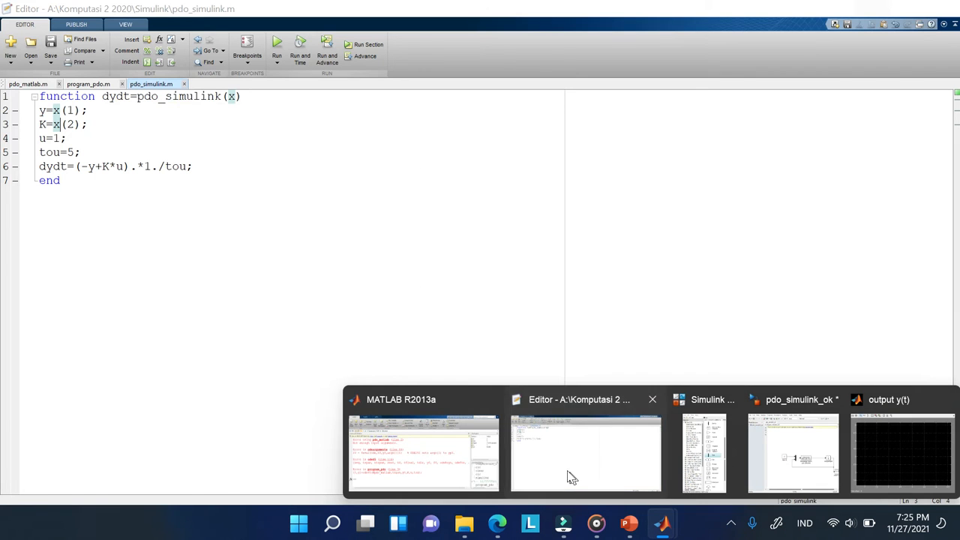
click(26, 85)
click(129, 139)
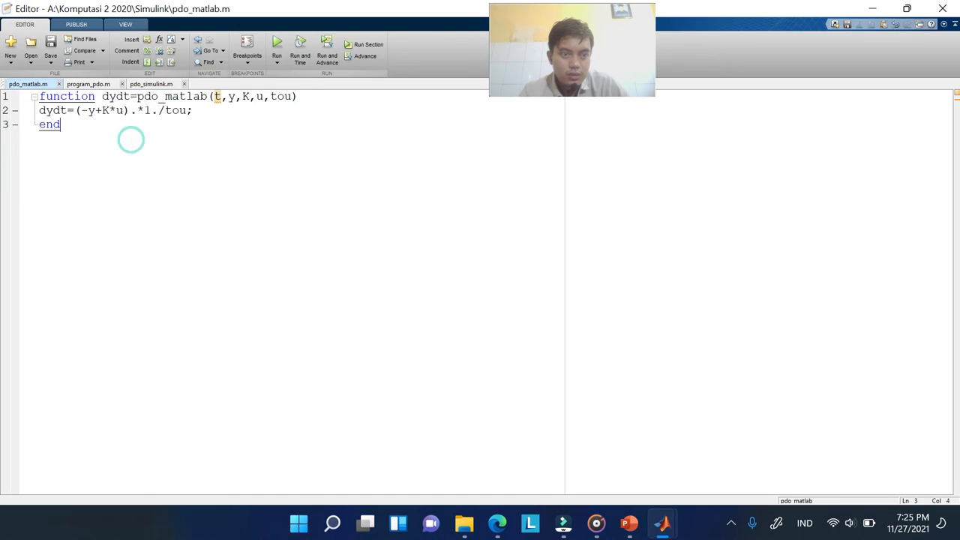
click(96, 84)
double_click(214, 123)
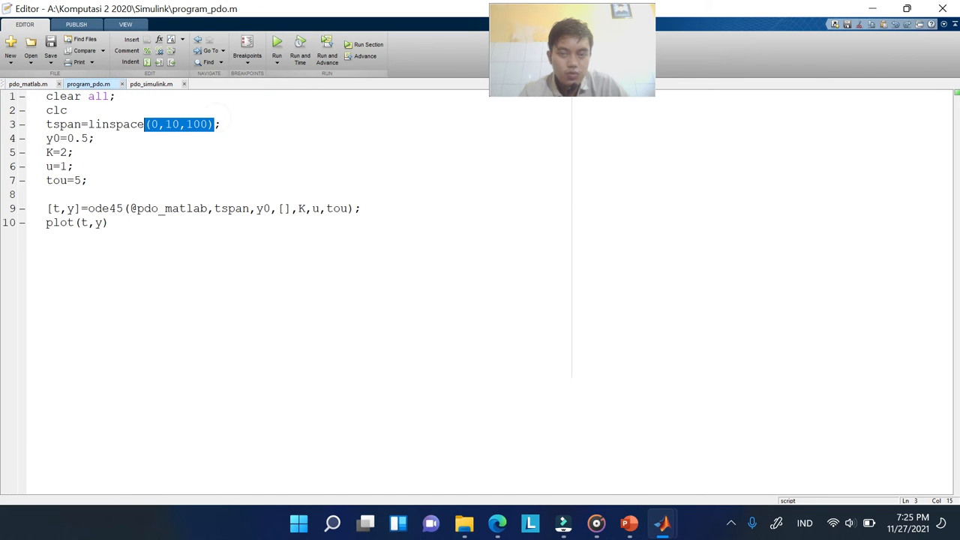
click(873, 8)
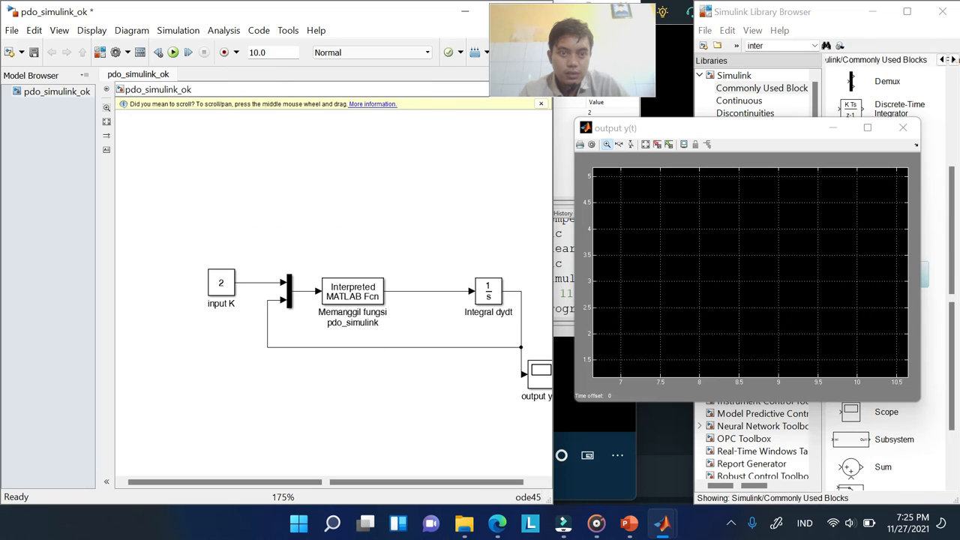
Run the simulation with a stop time of 10.0 and autoscale the output y(t) plot
click(269, 52)
click(276, 53)
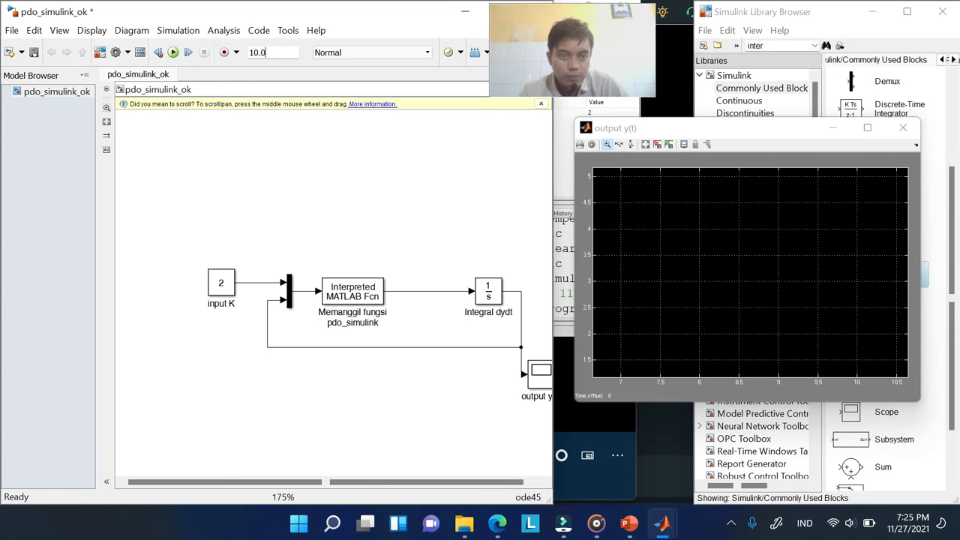
click(173, 53)
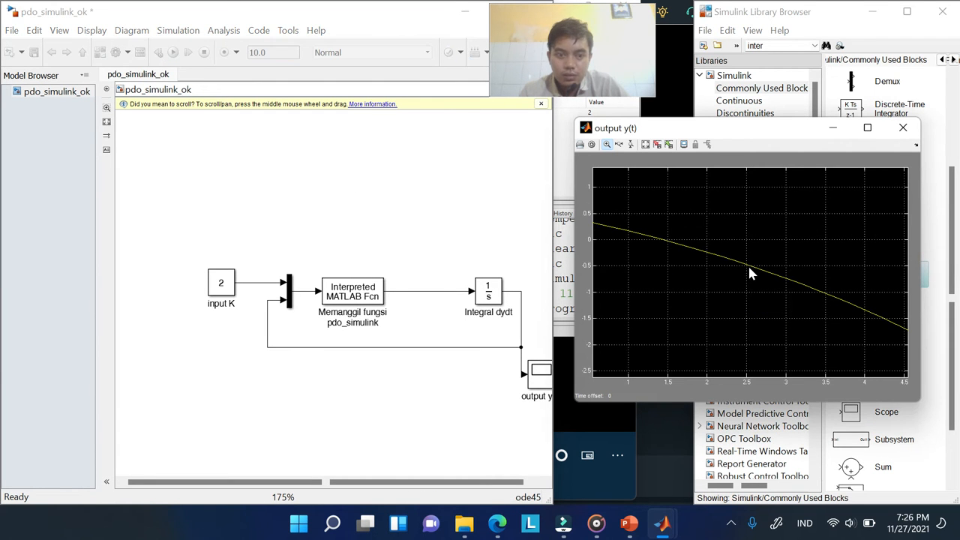
right_click(731, 263)
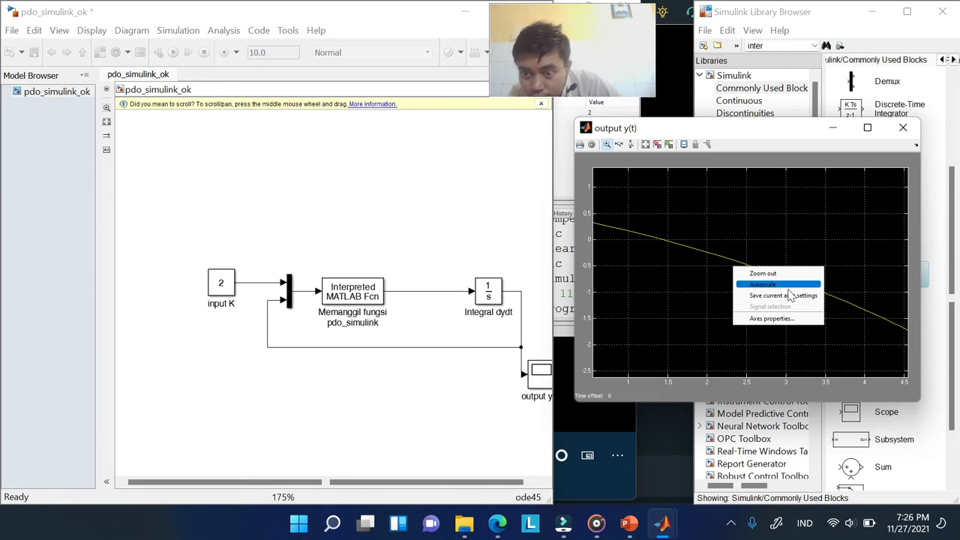
click(778, 285)
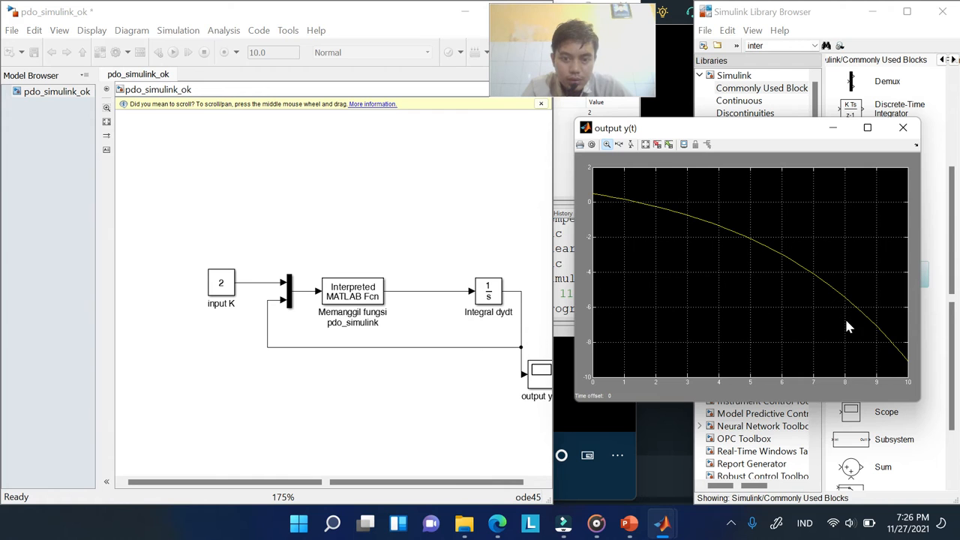
Run program_pdo.m to plot y against t and bring up the output y(t) scope for comparison
scroll(302, 292, down, 1)
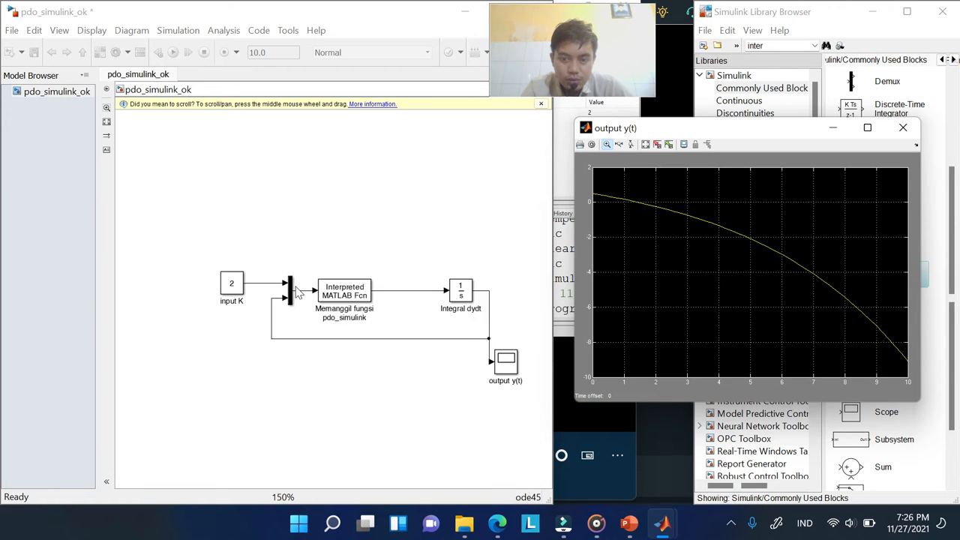
mouse_move(657, 531)
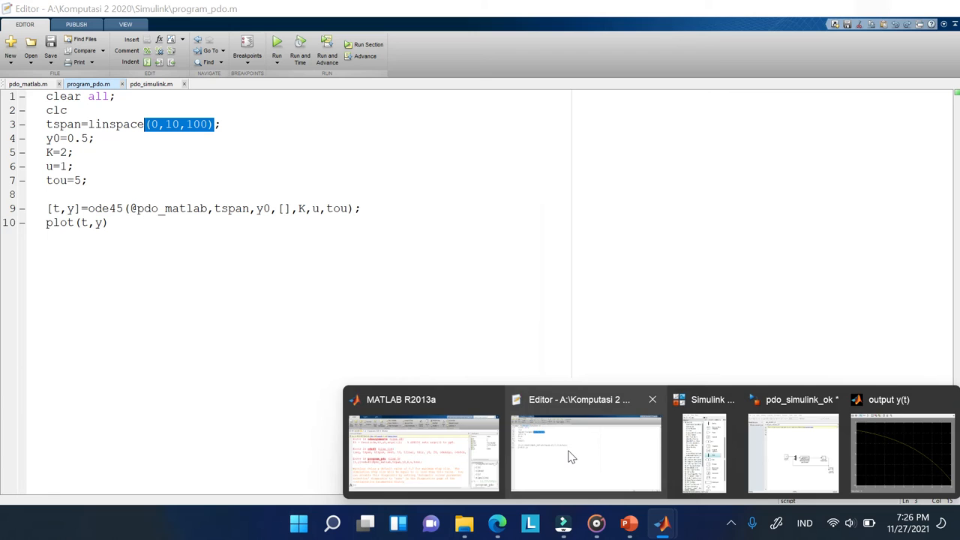
click(568, 456)
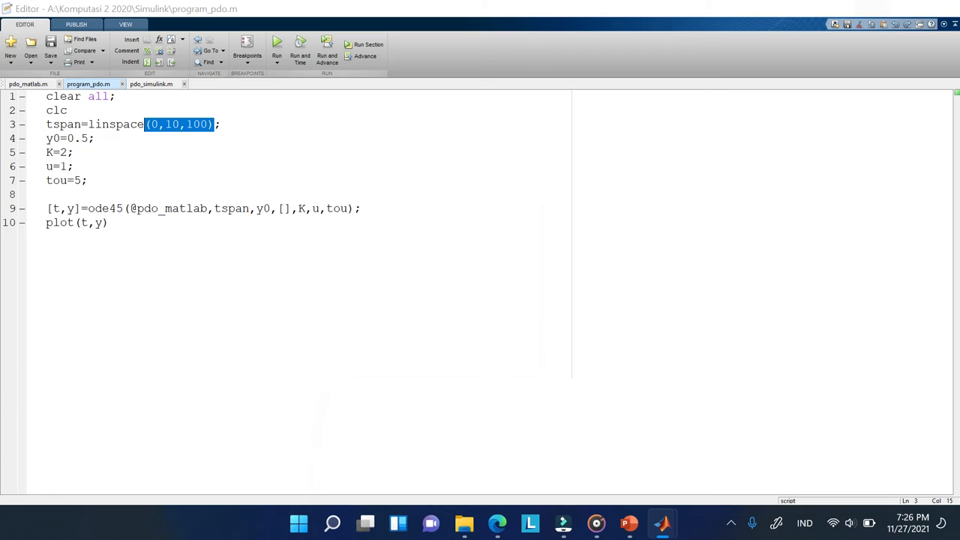
click(165, 148)
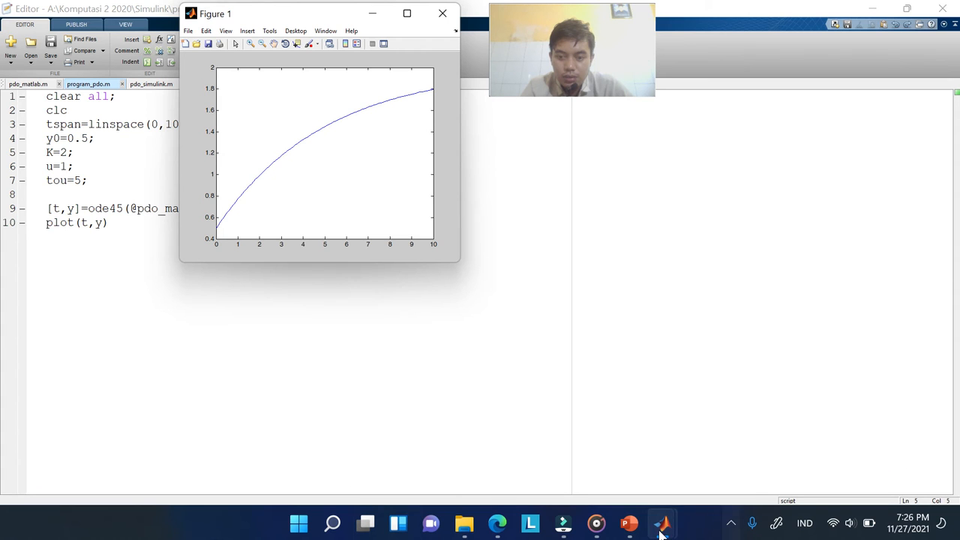
click(796, 450)
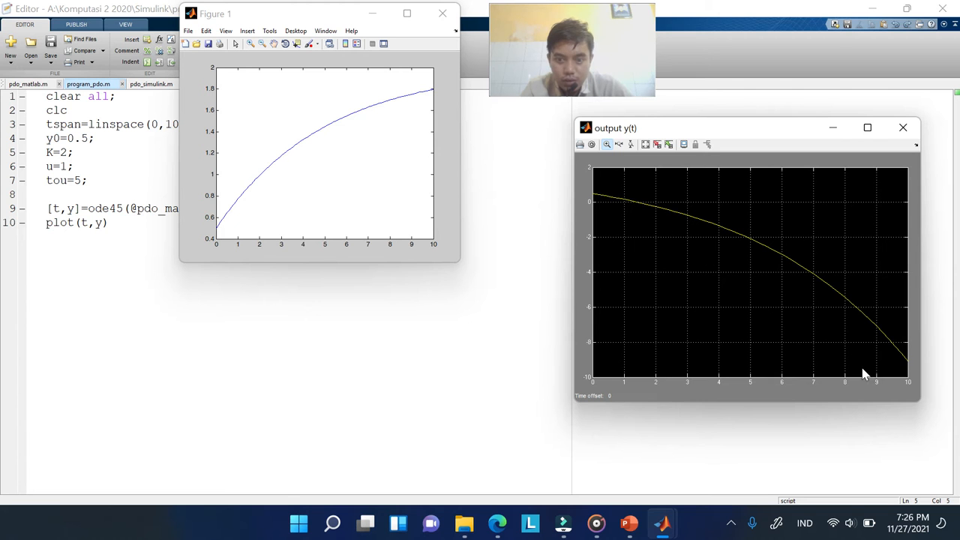
Return to the Simulink model and check the constant value of the input K block
click(670, 527)
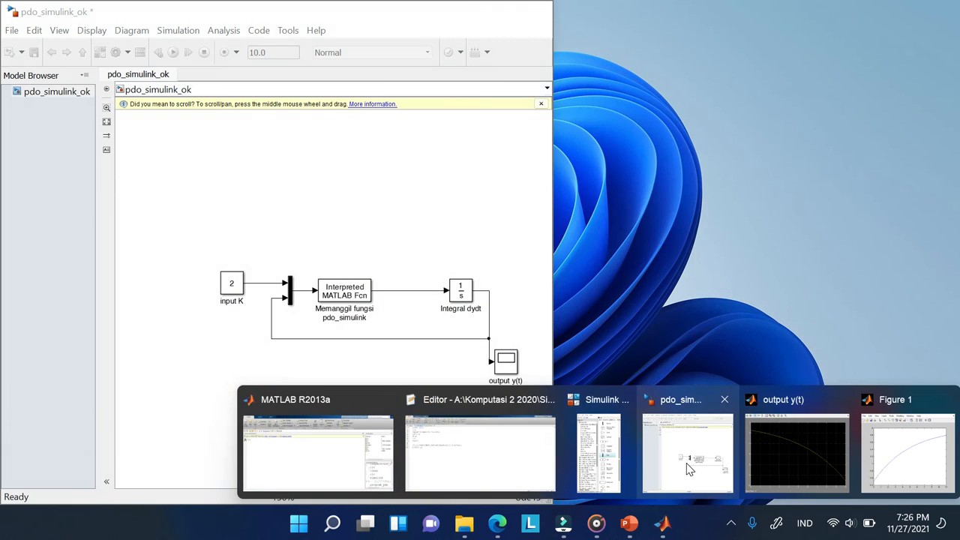
click(688, 468)
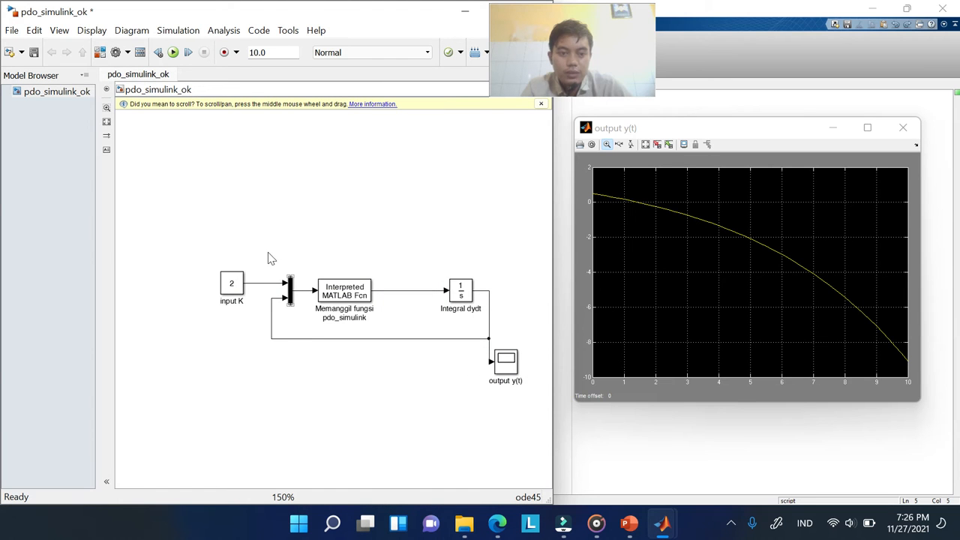
click(229, 288)
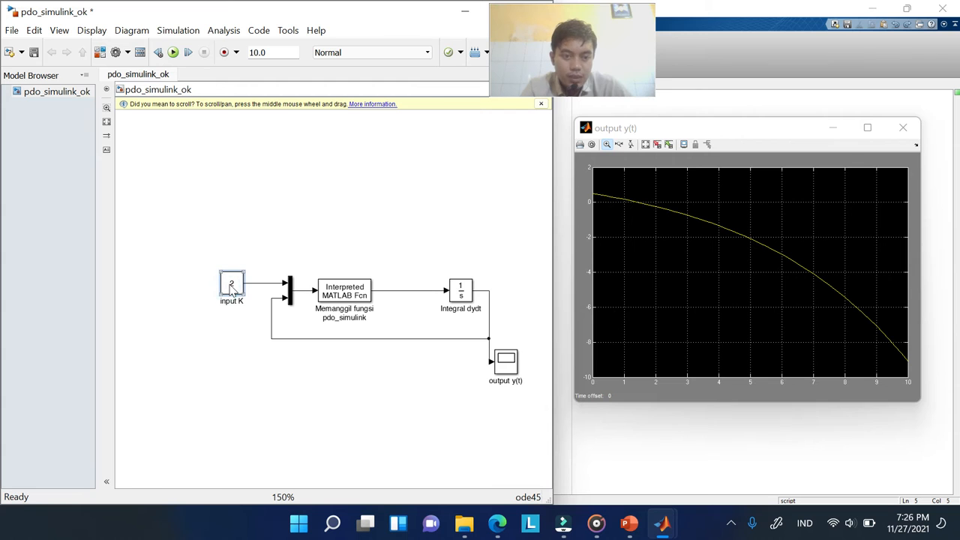
double_click(231, 289)
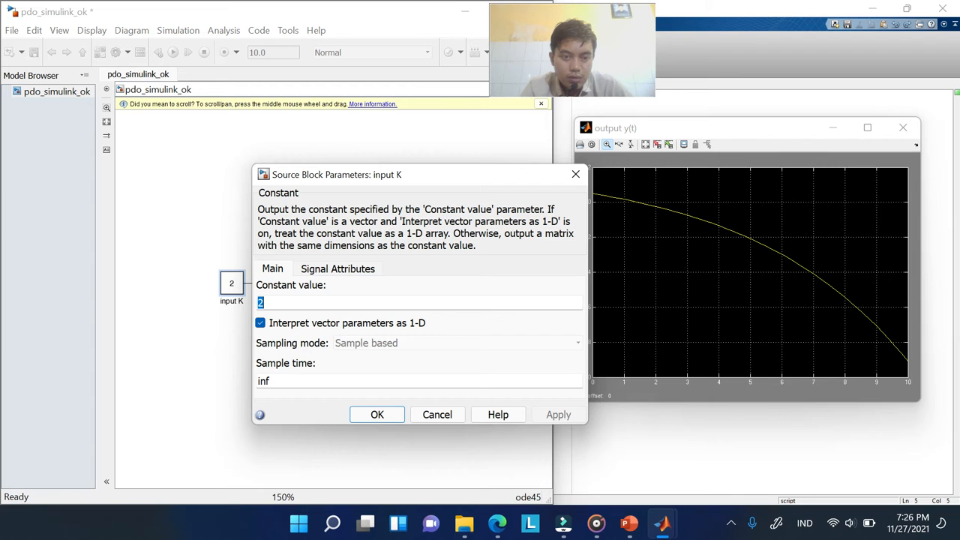
click(377, 415)
Set the output dimensions of the Interpreted MATLAB Function block calling pdo_simulink to 1
click(347, 296)
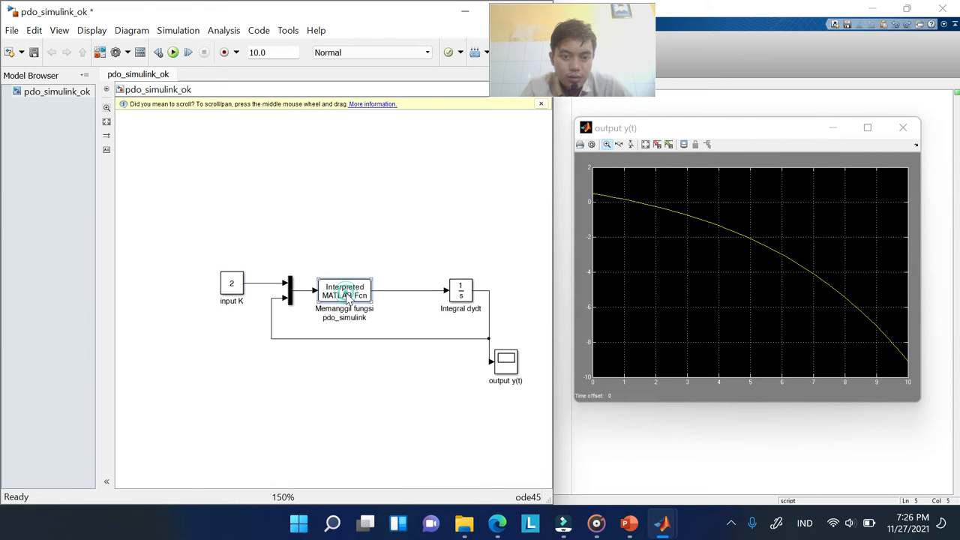
double_click(347, 297)
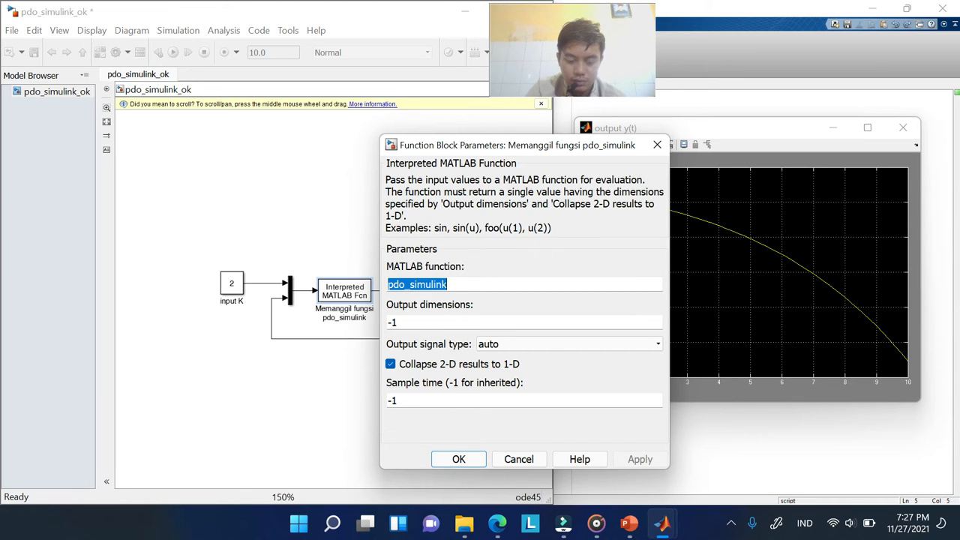
click(415, 322)
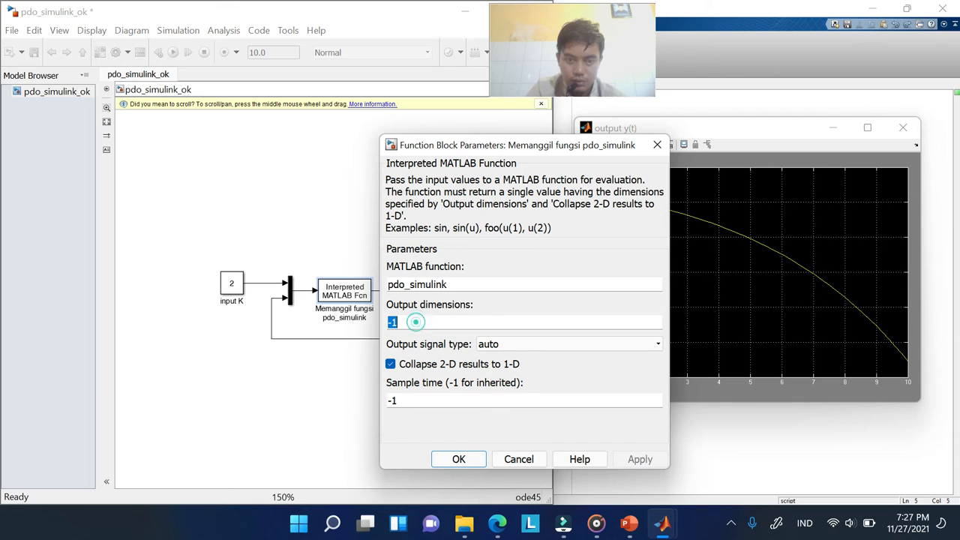
text(1)
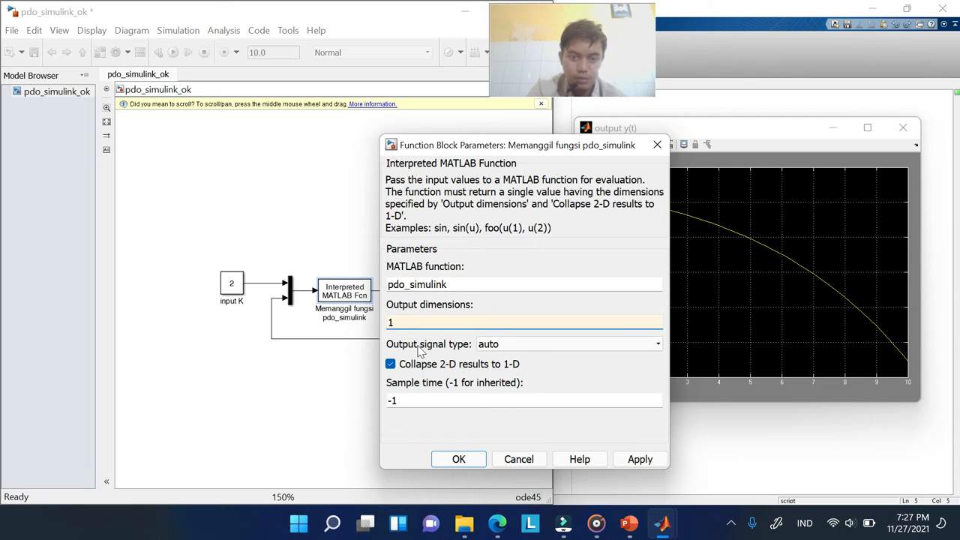
click(473, 461)
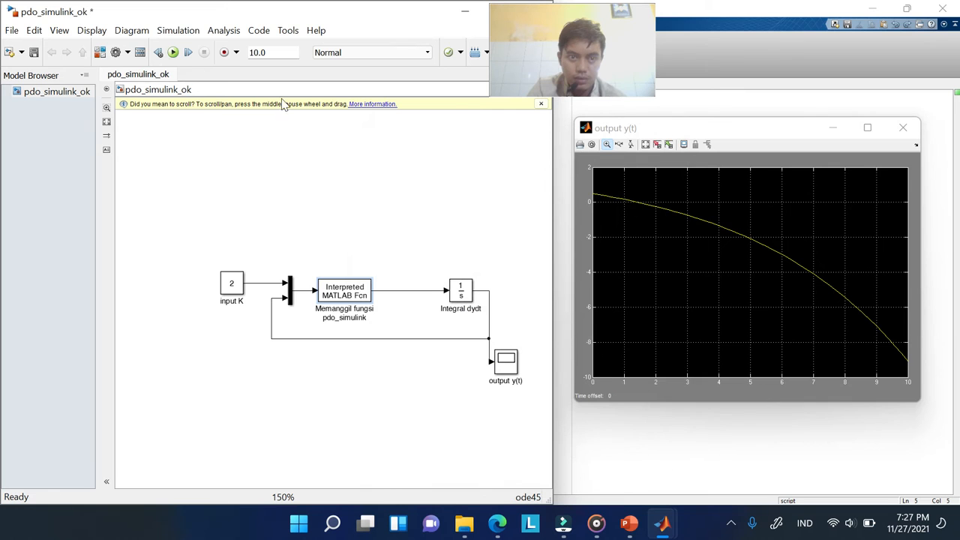
Rerun the simulation with the changed function block and autoscale the output y(t) plot
click(173, 52)
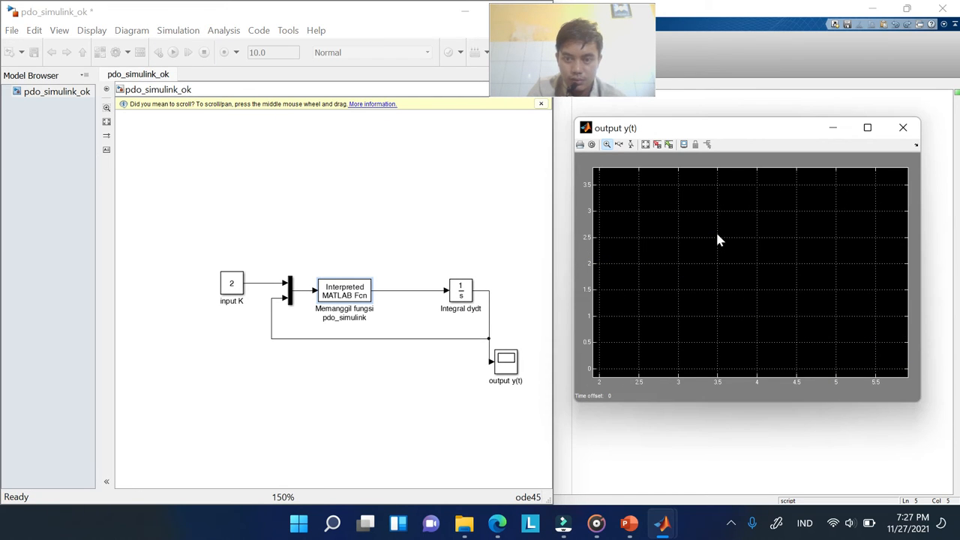
right_click(716, 234)
click(748, 252)
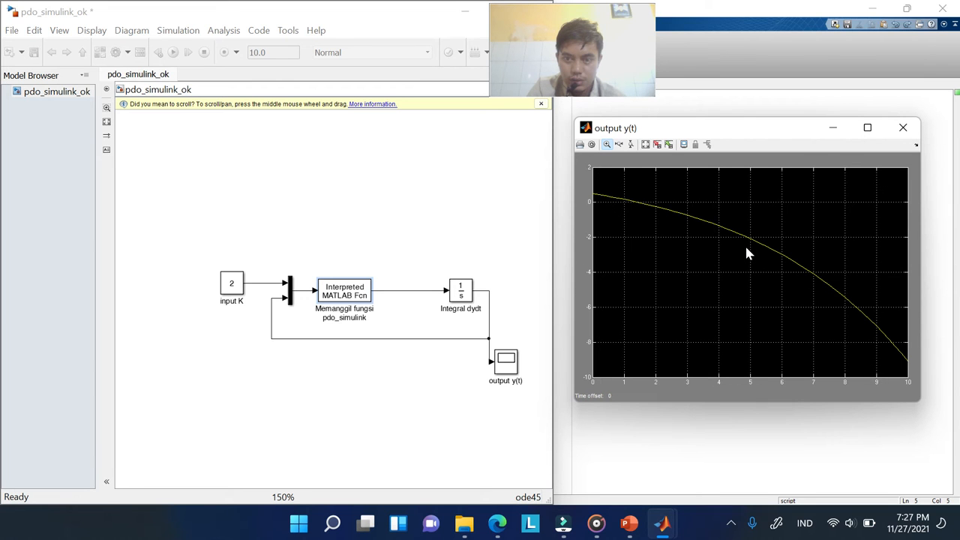
Check the initial condition of the Integral dydt block in its parameters
click(397, 346)
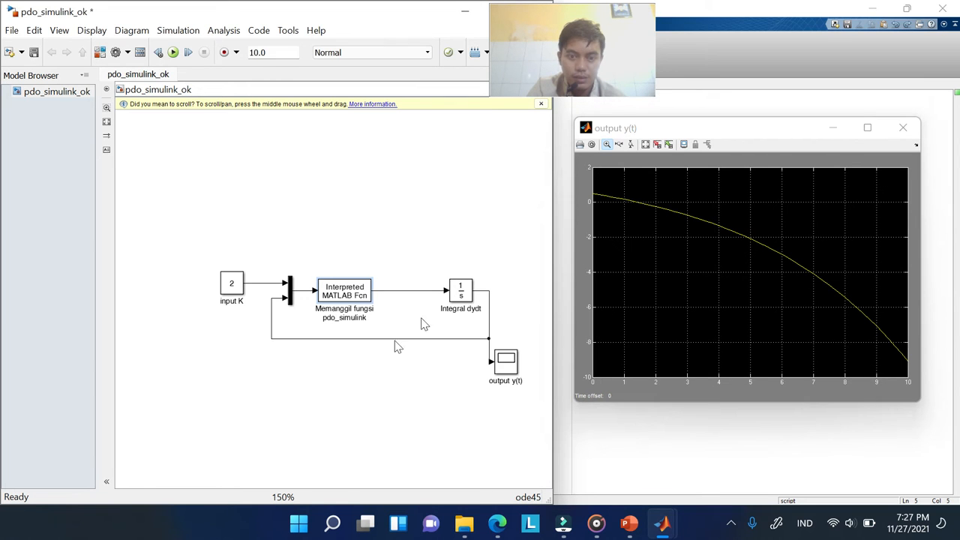
double_click(463, 292)
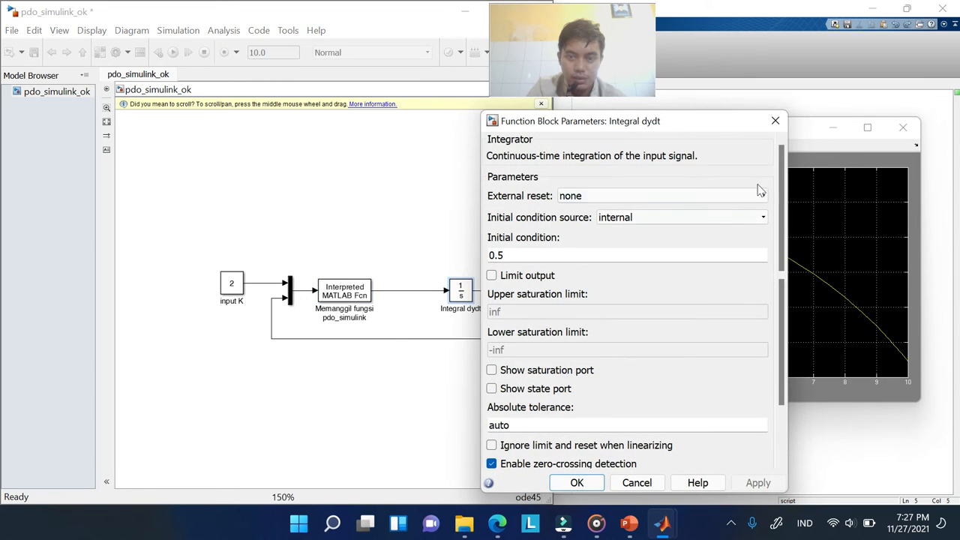
click(775, 120)
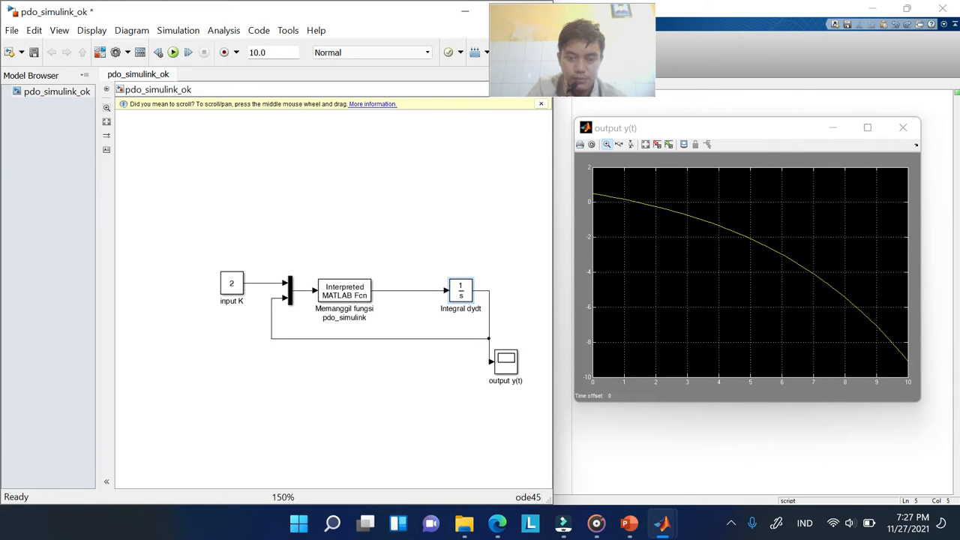
Open pdo_simulink.m in the editor and review how y and K are taken from the input vector x
mouse_move(661, 523)
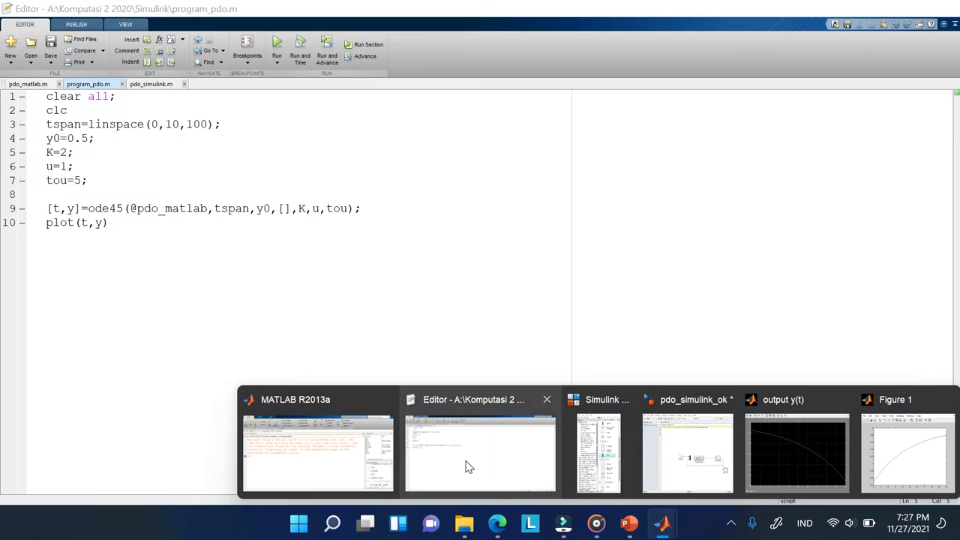
click(466, 466)
click(152, 83)
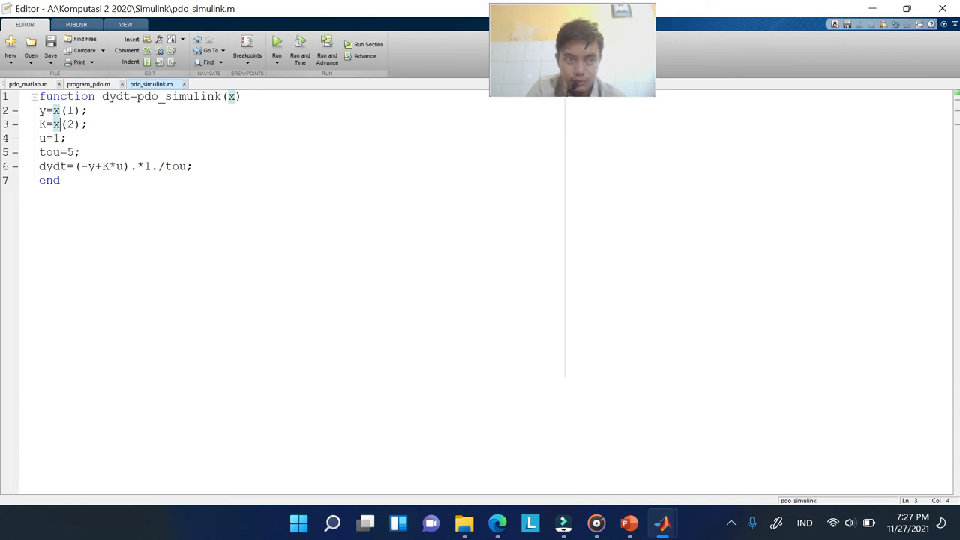
click(94, 111)
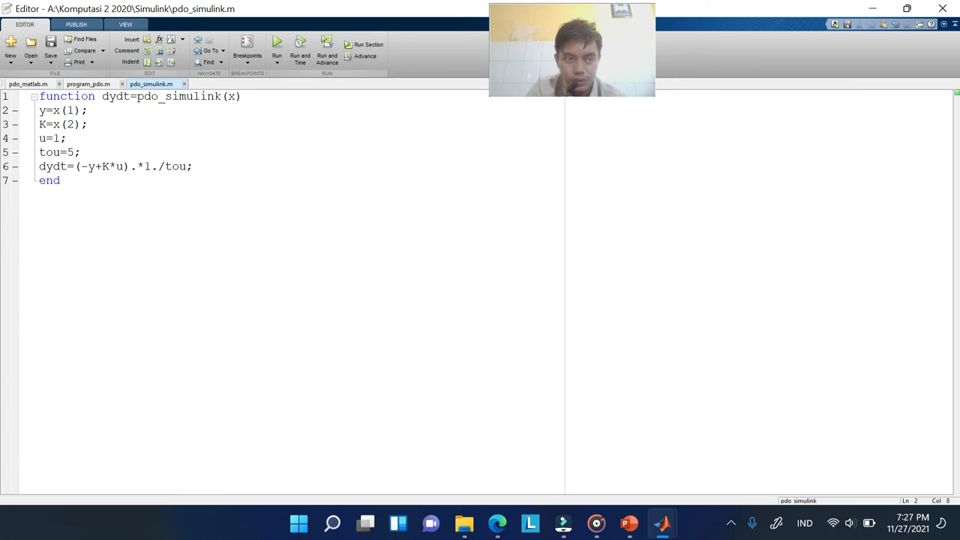
mouse_move(641, 528)
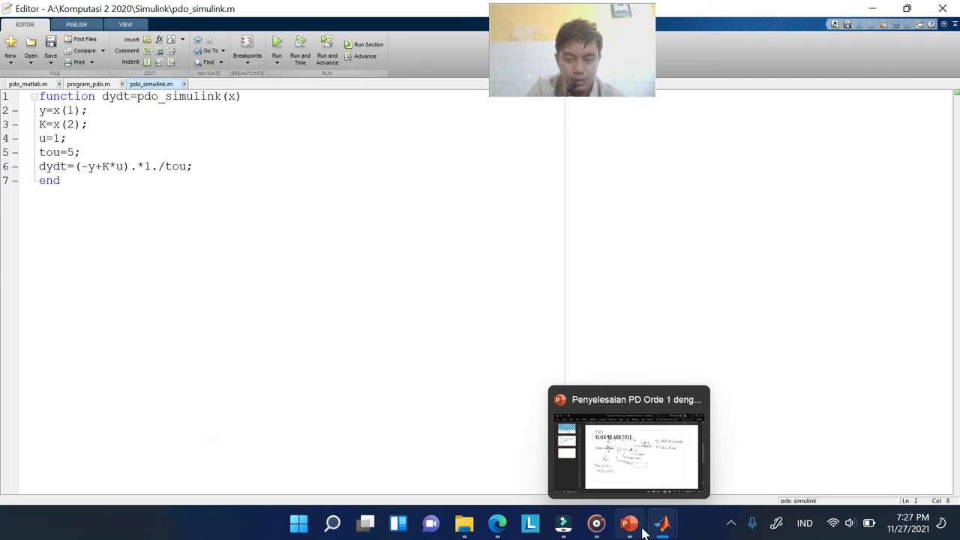
mouse_move(652, 472)
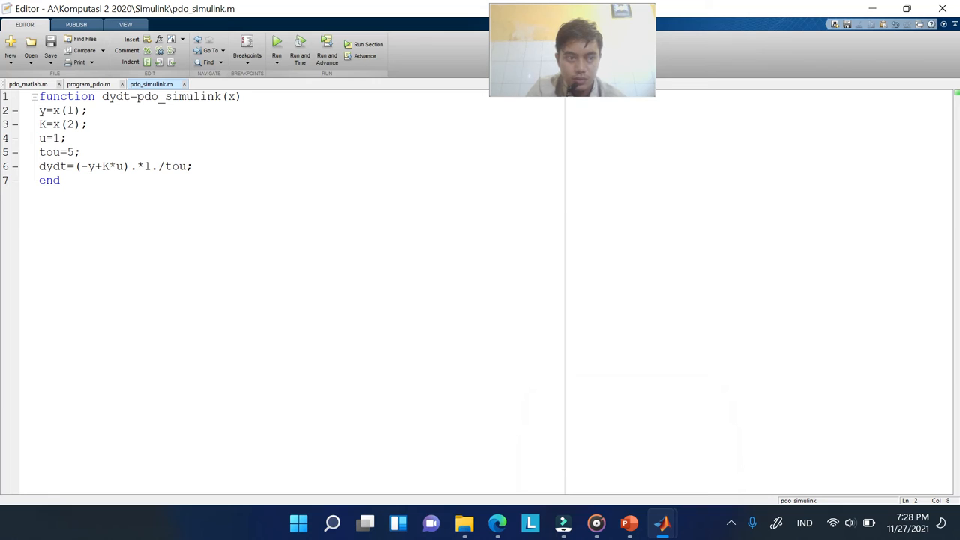
Change the pdo_simulink function so that u=x(2) and K=2, and save the file
click(72, 138)
double_click(42, 124)
key(BackSpace)
text(u)
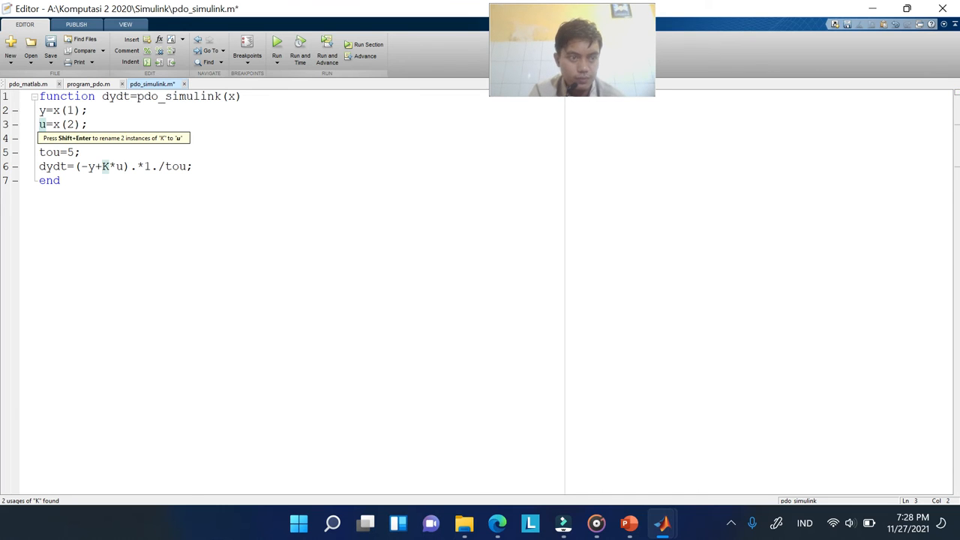
key(Down)
key(BackSpace)
text(K)
key(Right)
key(BackSpace)
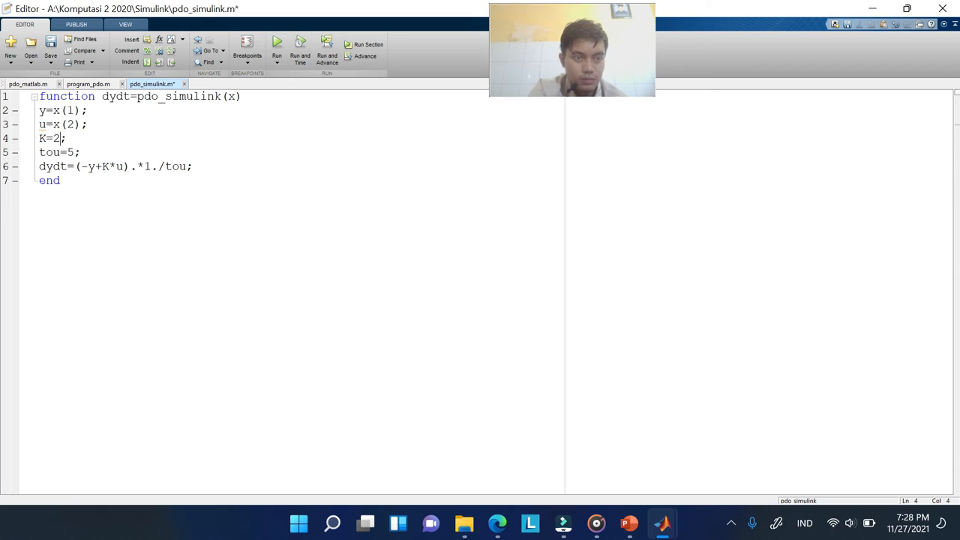
key(ctrl+s)
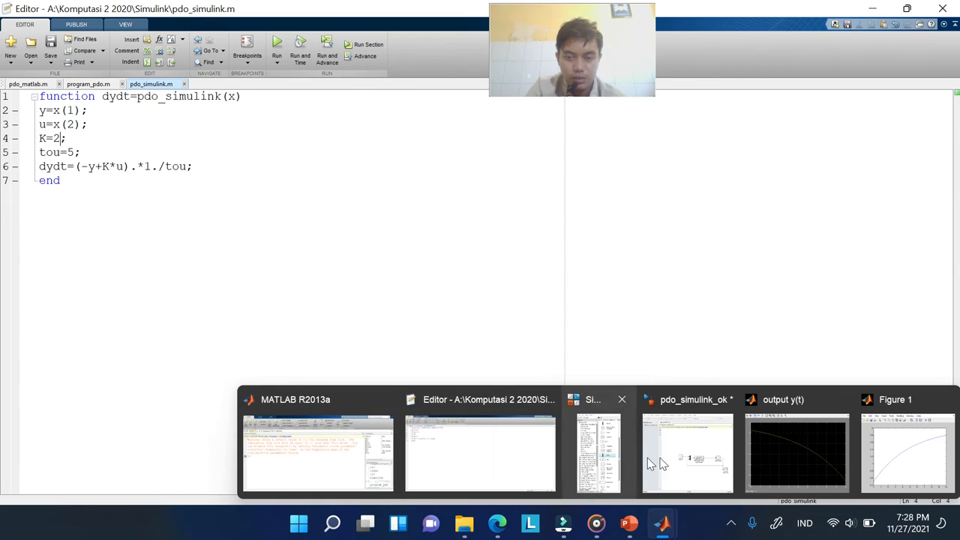
In the Simulink model, rename the input K constant block to input u and set its constant value to 1
click(707, 466)
double_click(240, 300)
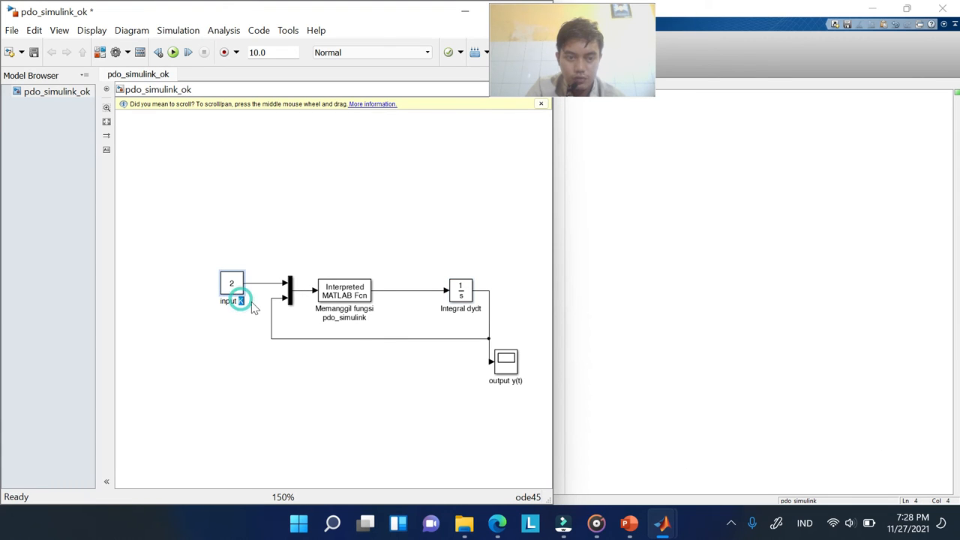
text(u)
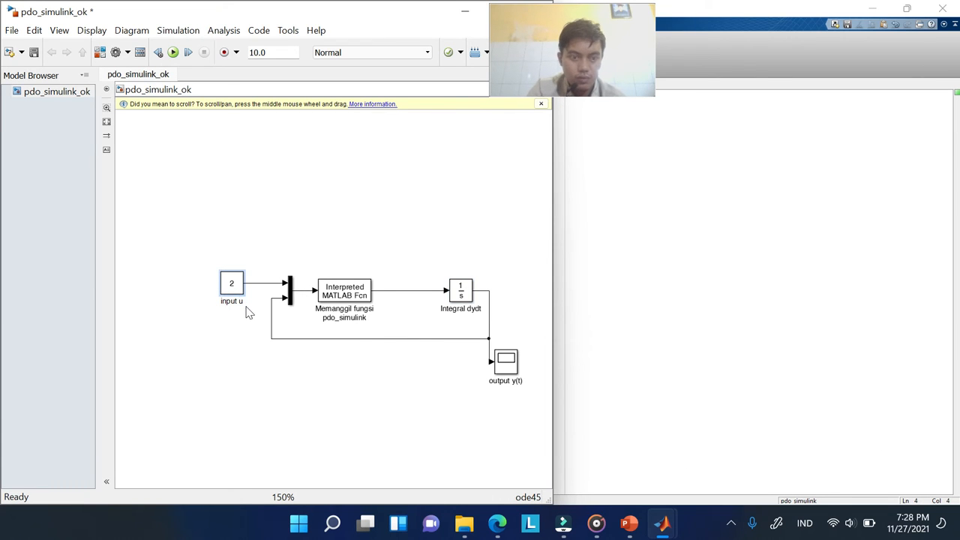
mouse_move(662, 523)
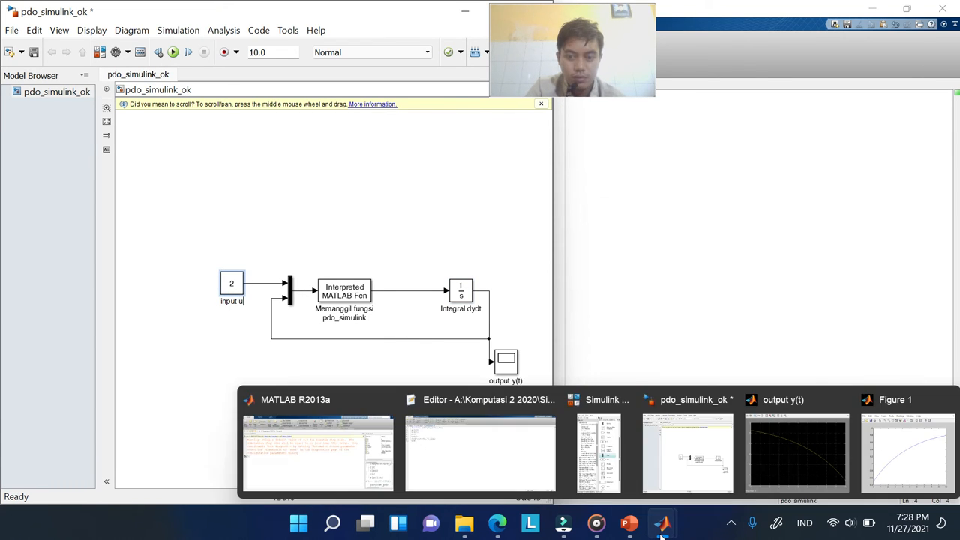
click(827, 451)
double_click(231, 283)
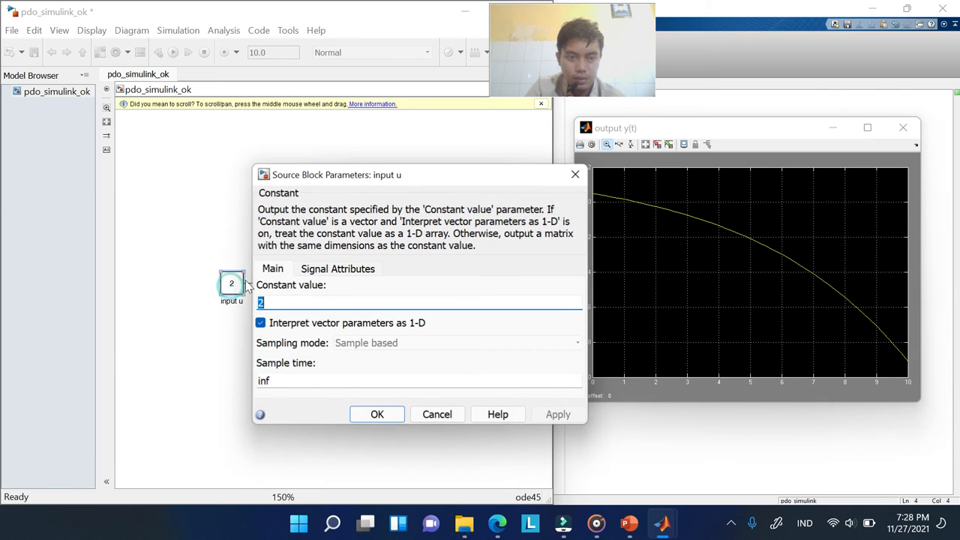
text(1)
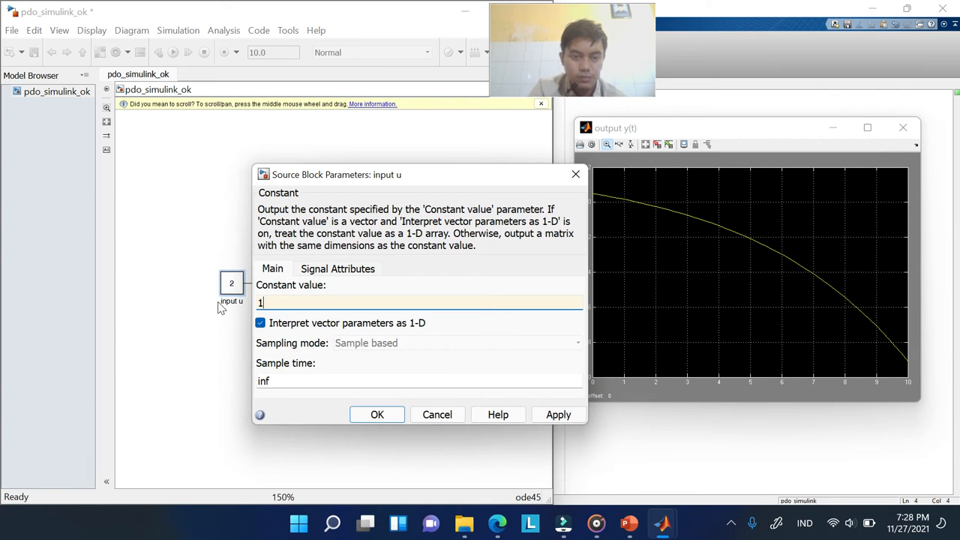
click(378, 414)
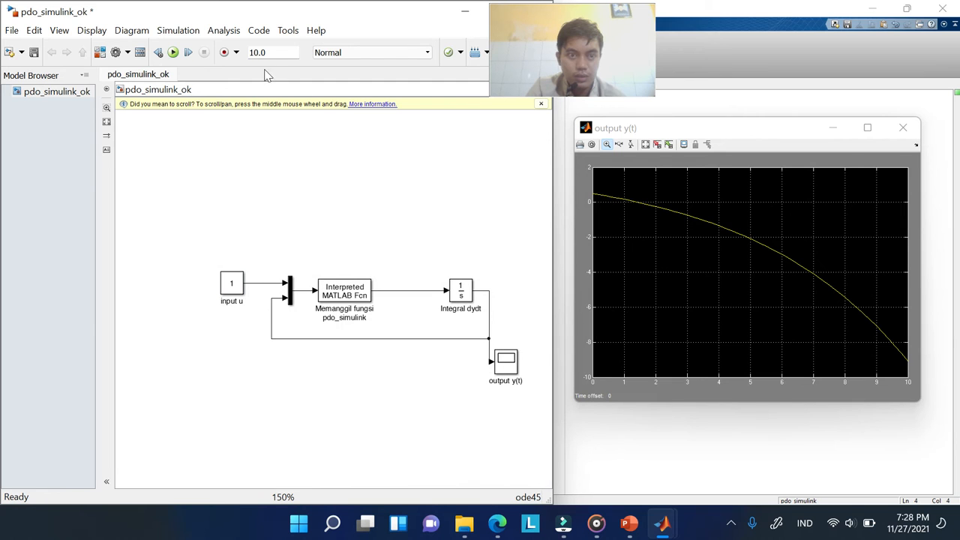
Run the simulation with the constant input u and autoscale the output y(t) plot
click(173, 52)
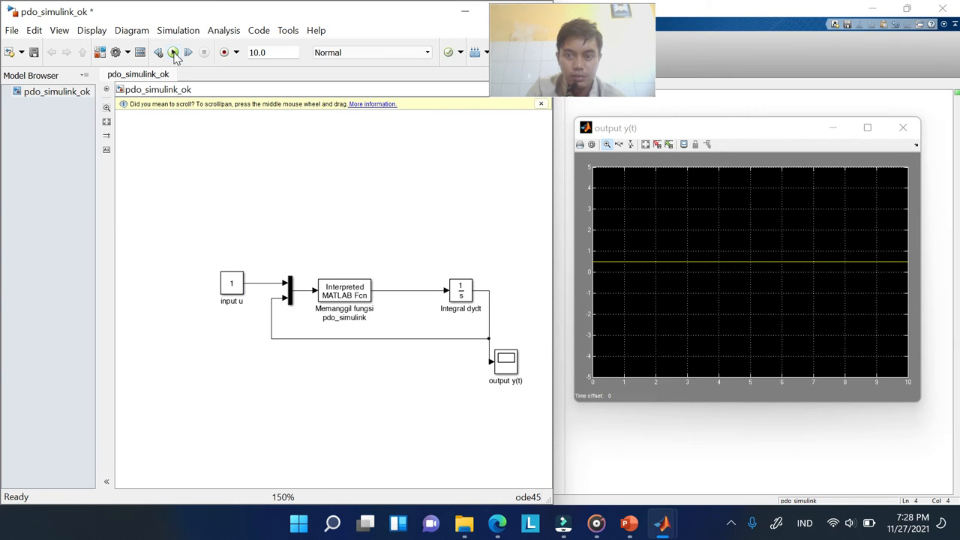
click(687, 286)
right_click(689, 279)
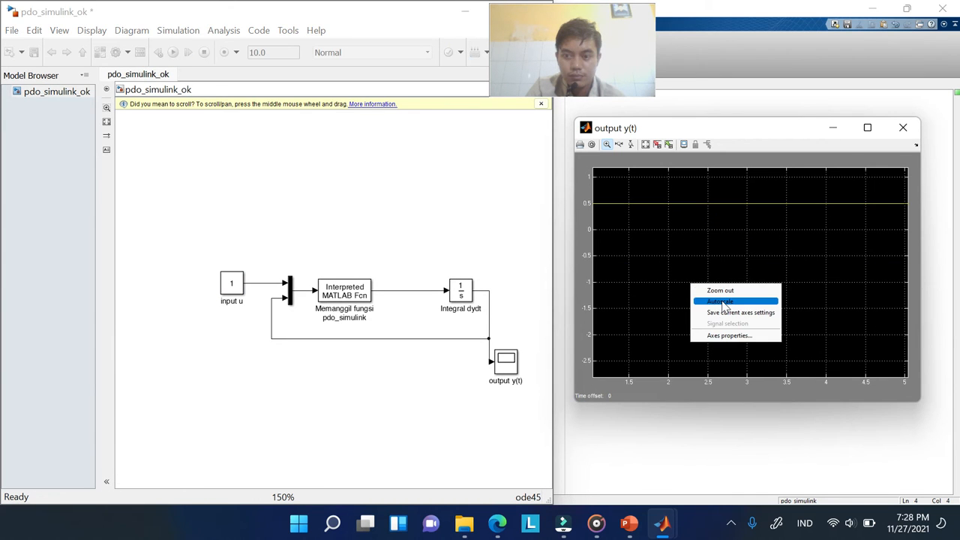
click(744, 301)
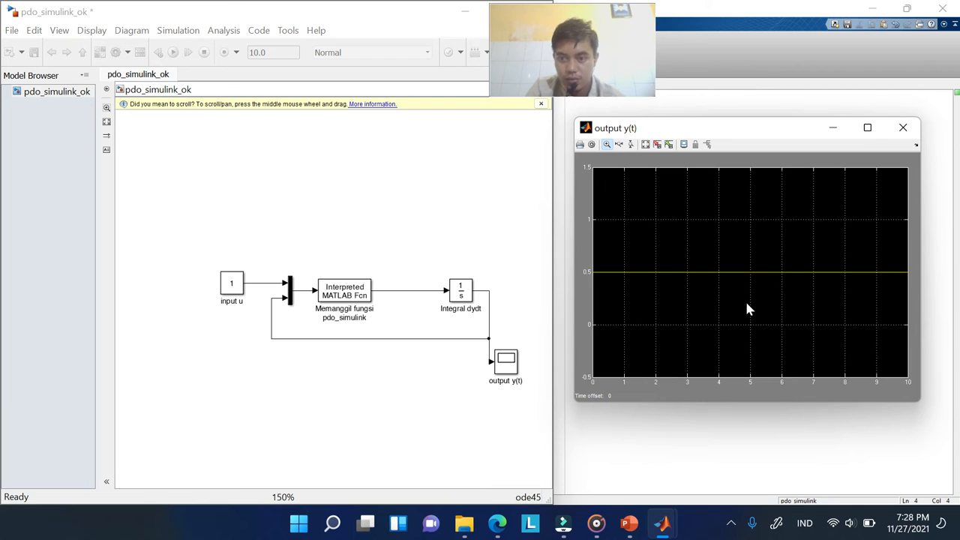
Set the output dimensions of the pdo_simulink function block to -1 and rerun the simulation
double_click(339, 294)
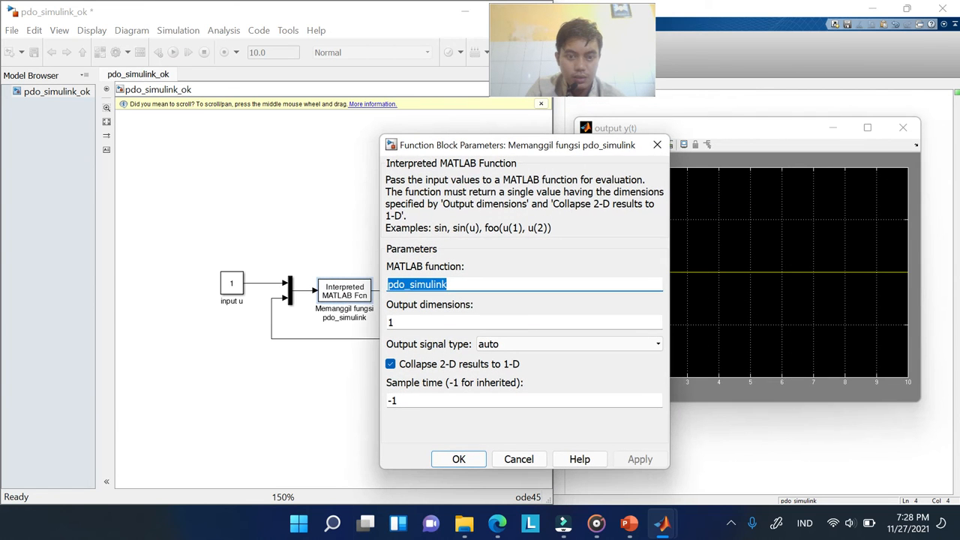
double_click(428, 323)
text(-)
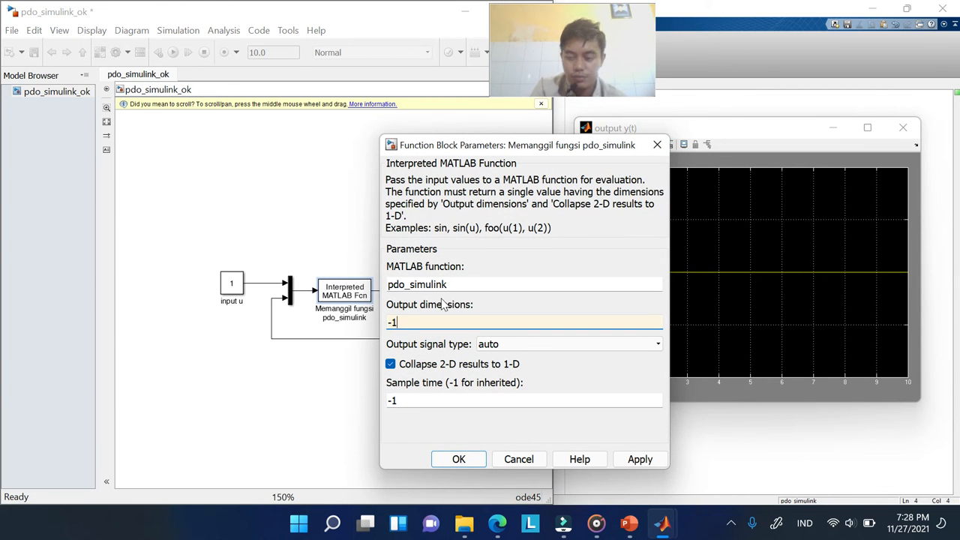
text(1)
key(Return)
click(300, 198)
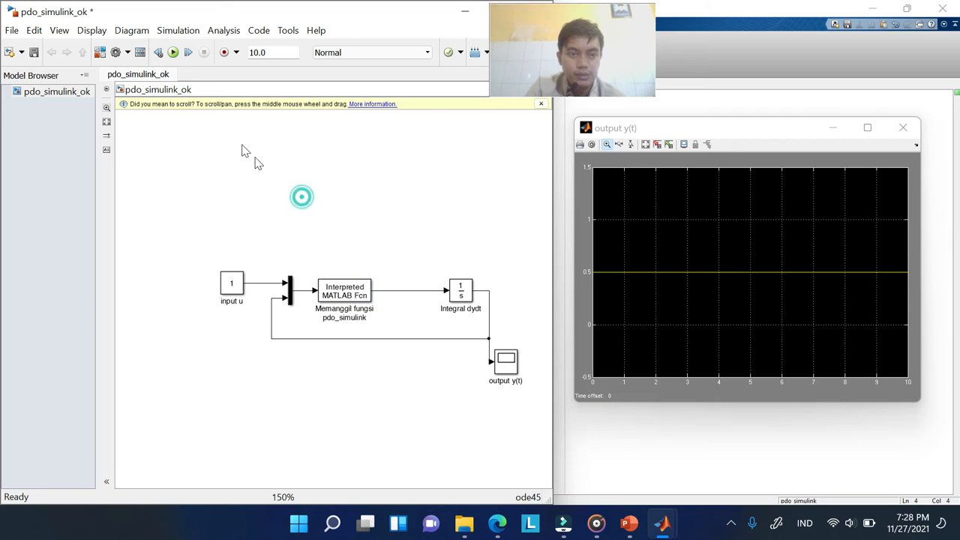
click(173, 53)
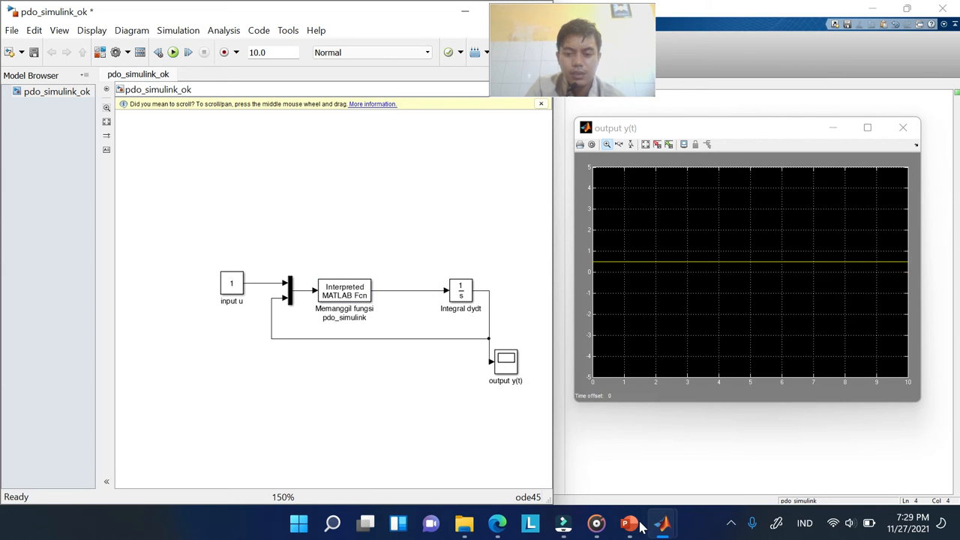
Examine the simulation messages in the MATLAB Command Window and return to the model
mouse_move(629, 523)
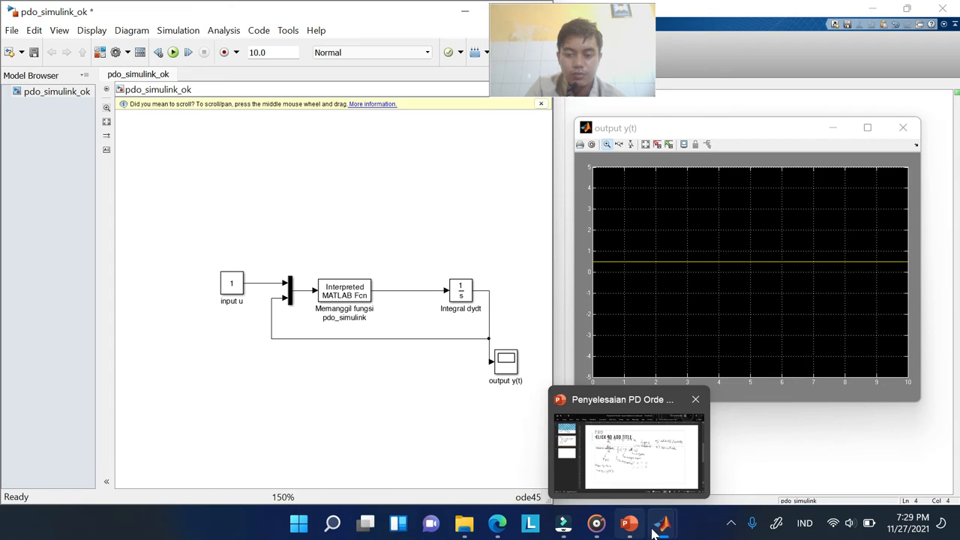
mouse_move(660, 529)
mouse_move(492, 462)
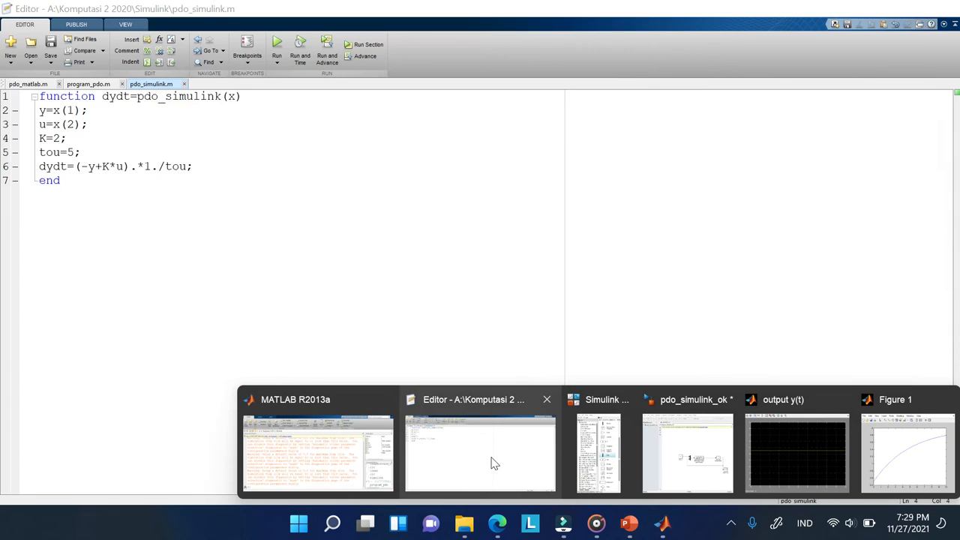
click(310, 466)
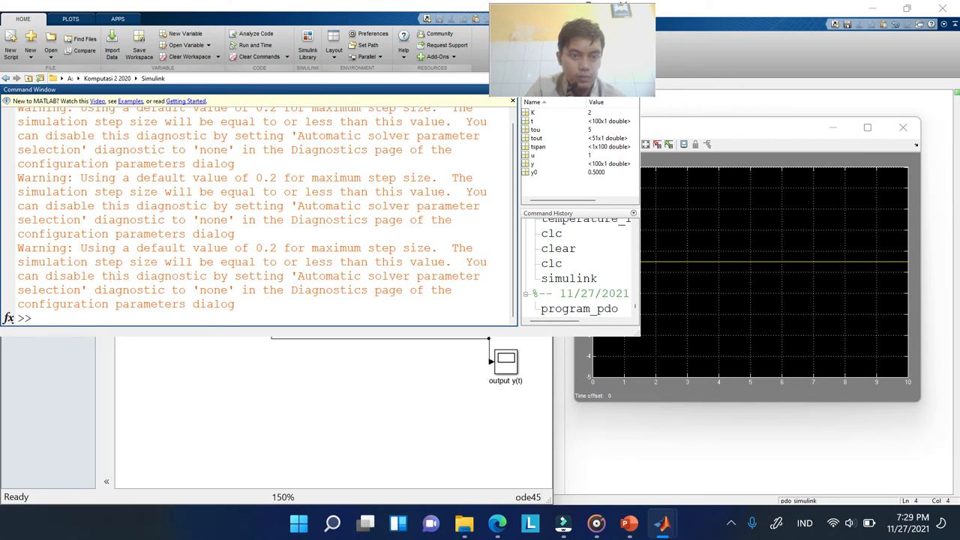
click(430, 413)
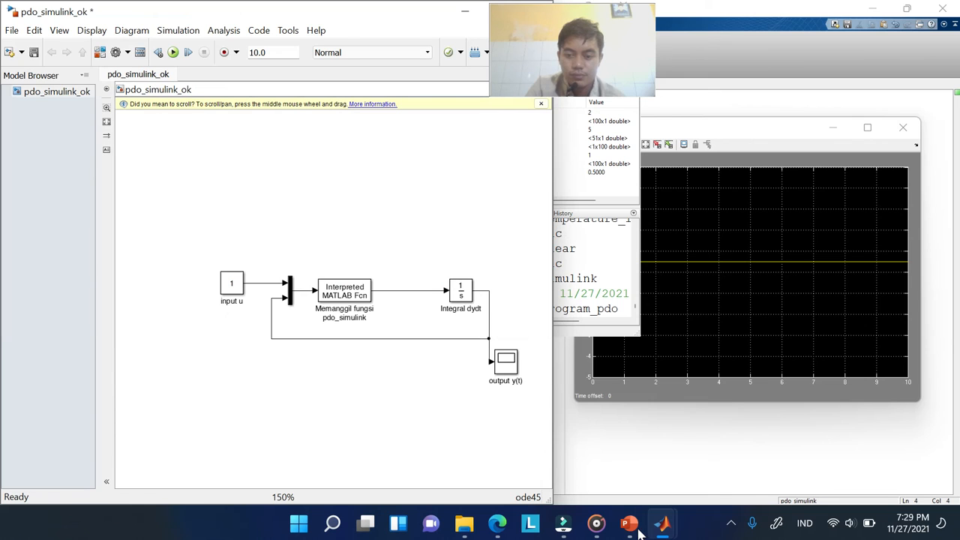
Swap the input assignments in pdo_simulink.m so that u=x(1) and y=x(2), and save the file
mouse_move(661, 522)
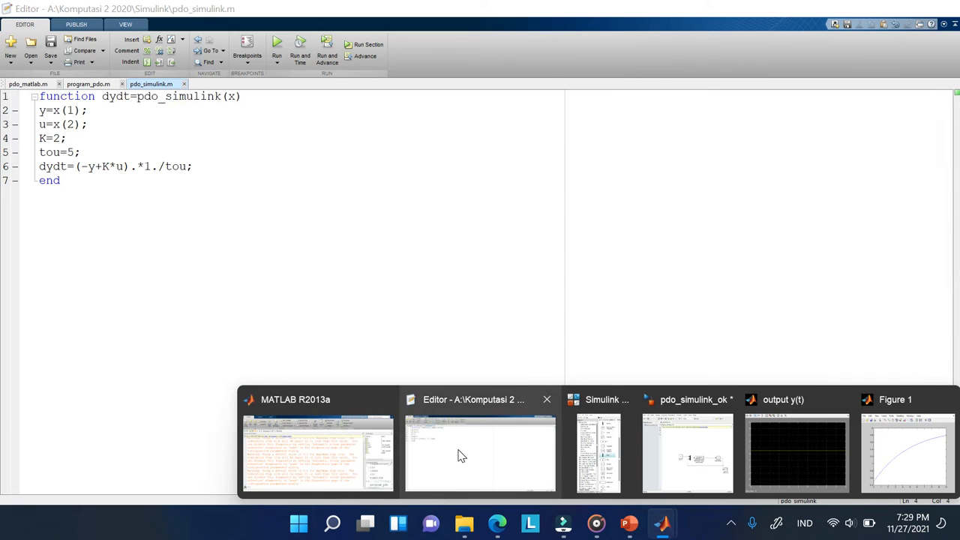
click(461, 456)
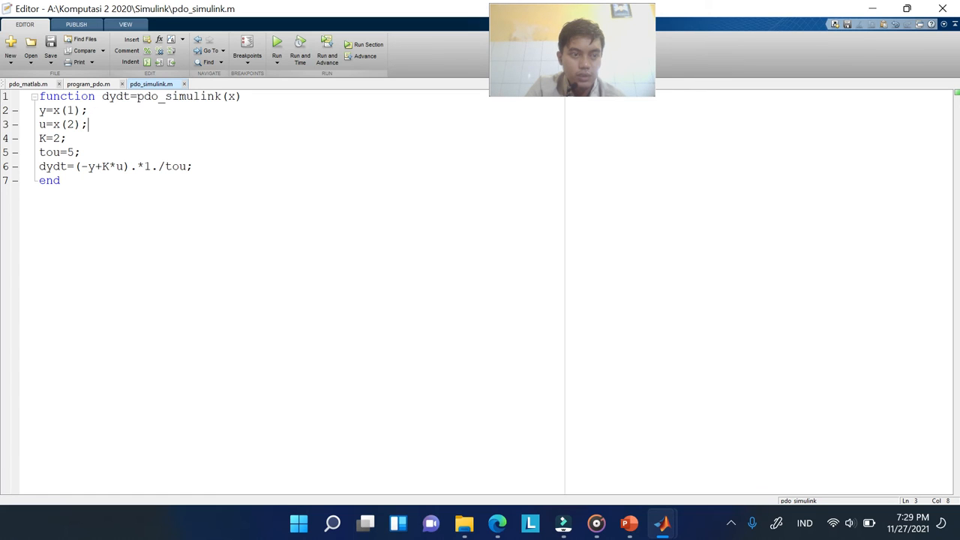
click(45, 123)
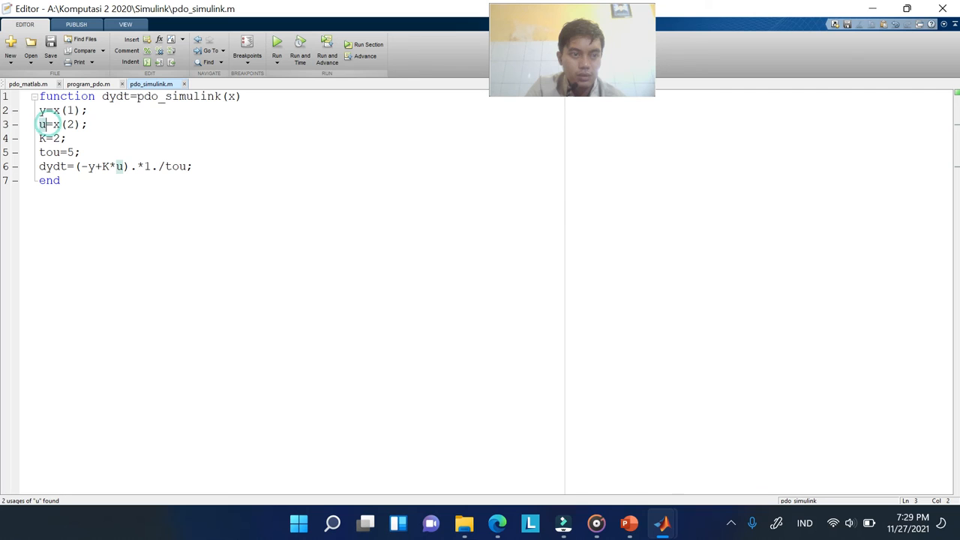
click(44, 110)
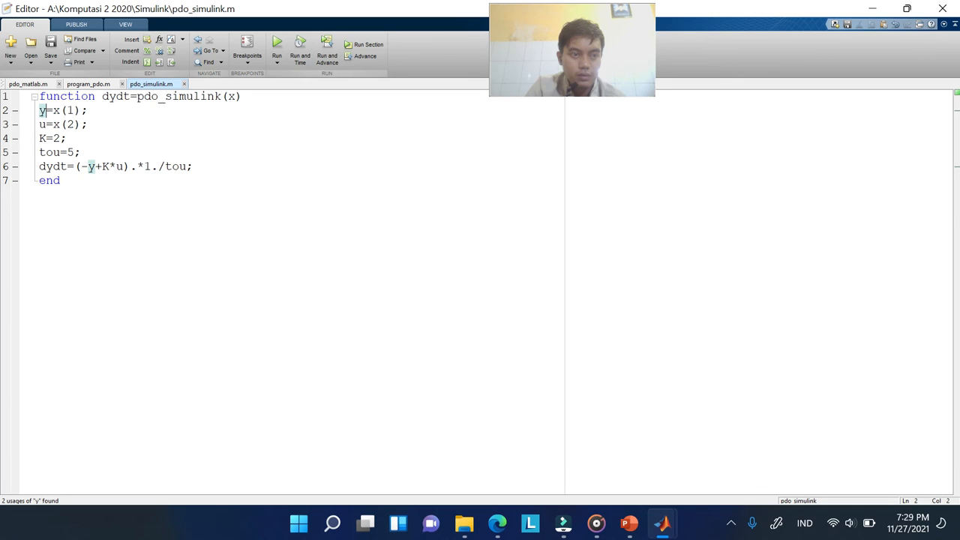
key(BackSpace)
text(u)
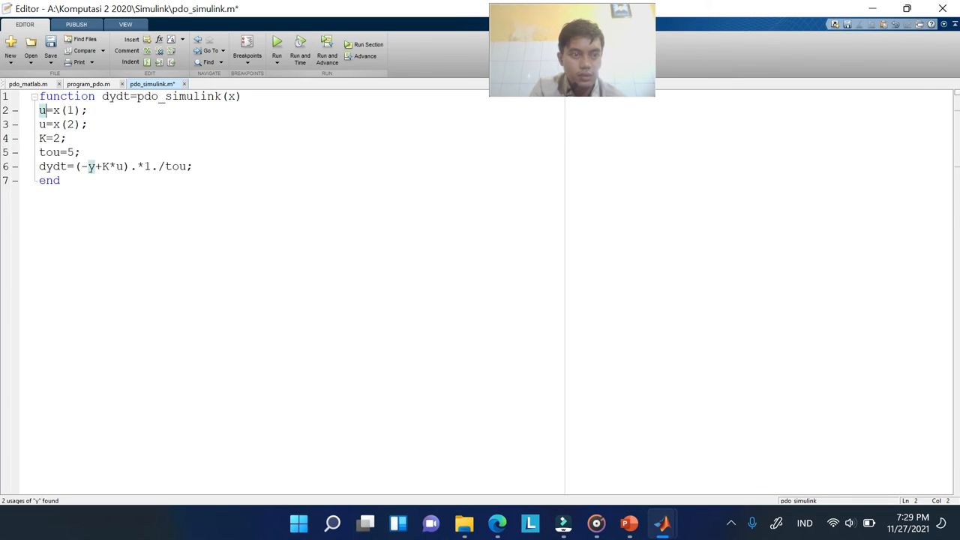
key(BackSpace)
text(y)
key(ctrl+s)
click(206, 202)
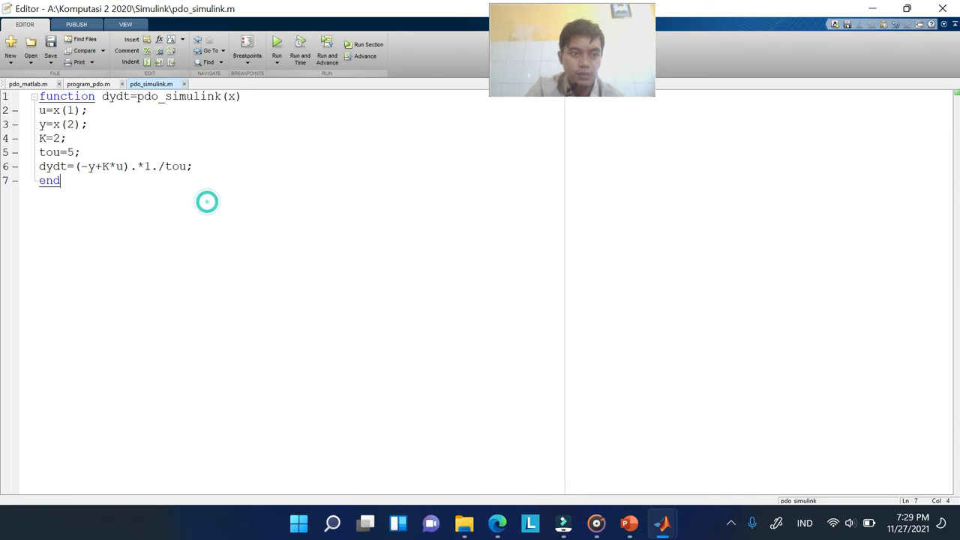
Return to the pdo_simulink_ok model, rerun the simulation and autoscale the output y(t) plot
click(868, 9)
click(231, 280)
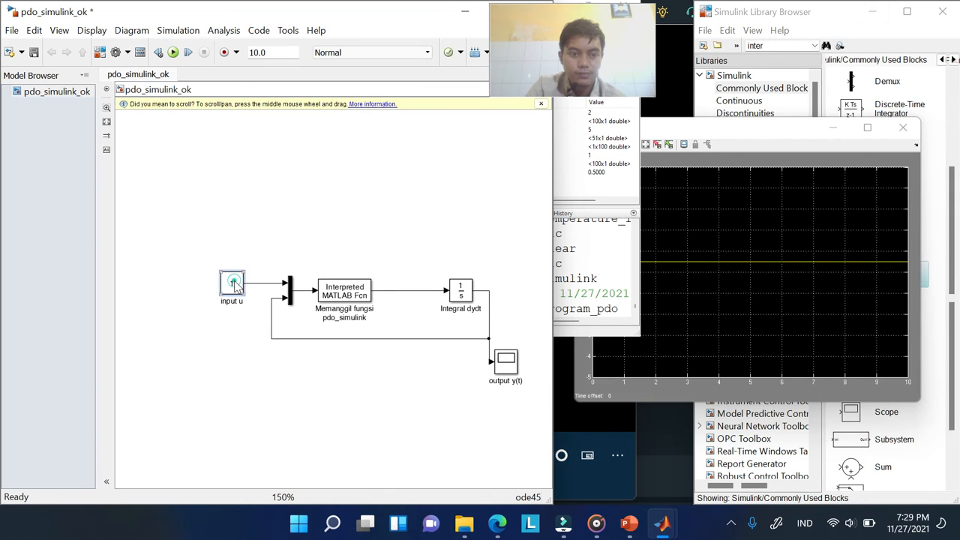
click(255, 185)
click(177, 54)
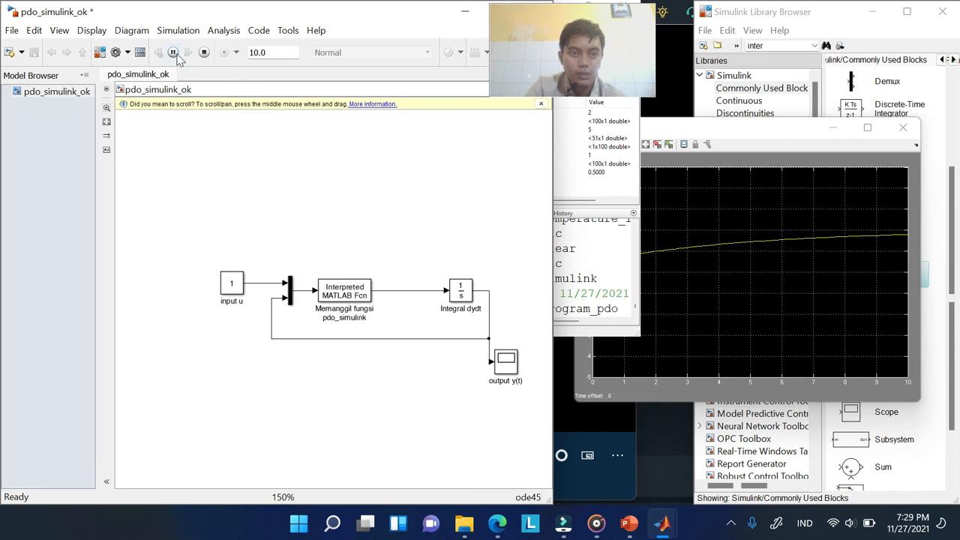
right_click(780, 232)
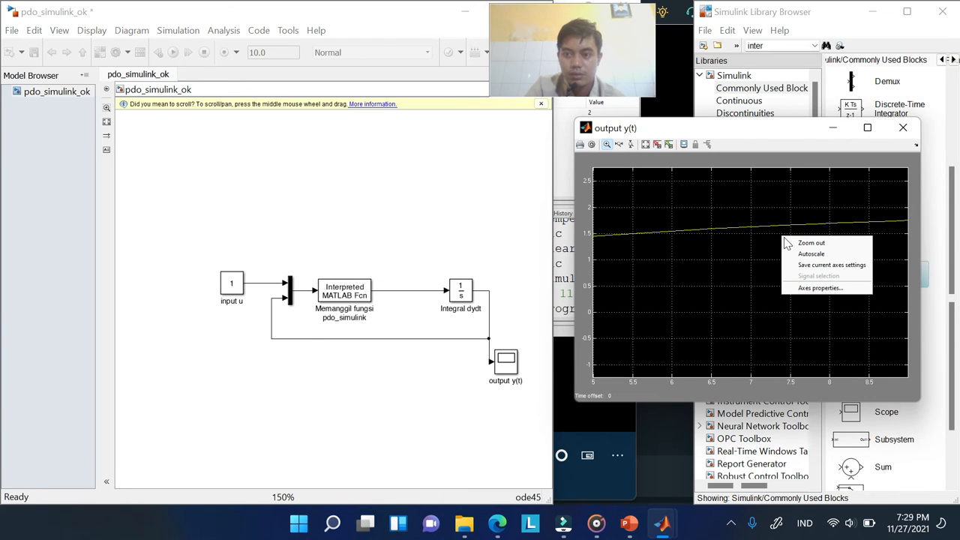
click(816, 252)
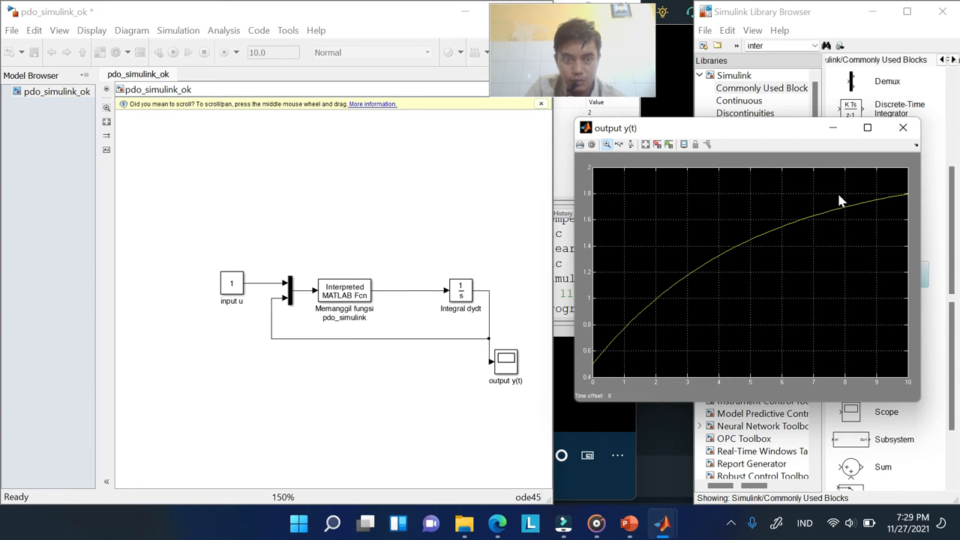
Compare the output y(t) plot with the MATLAB curve in Figure 1, and close the figure
mouse_move(666, 529)
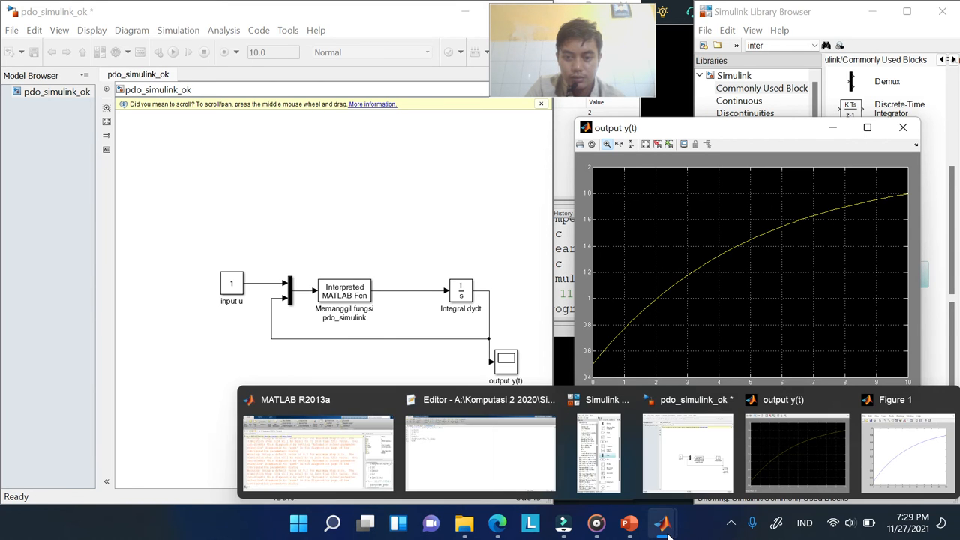
click(893, 453)
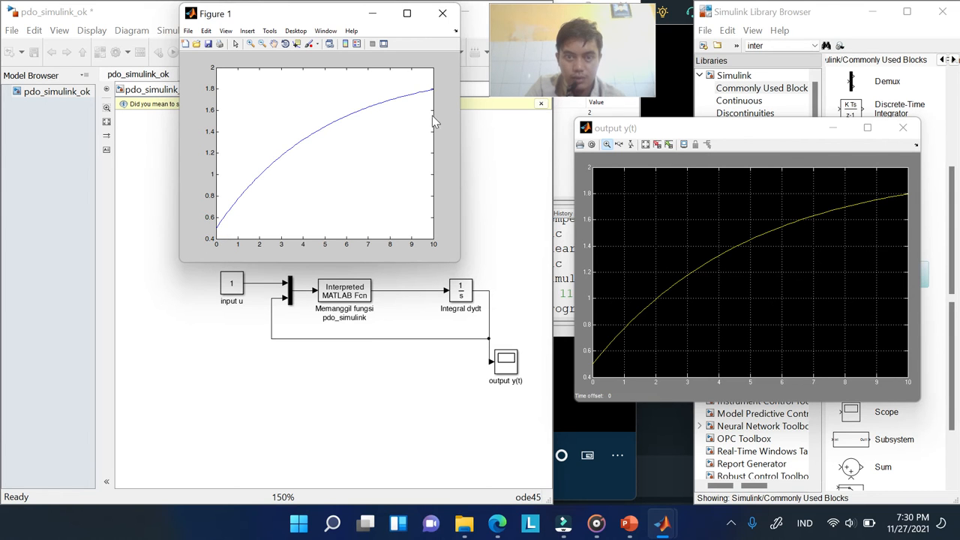
click(447, 23)
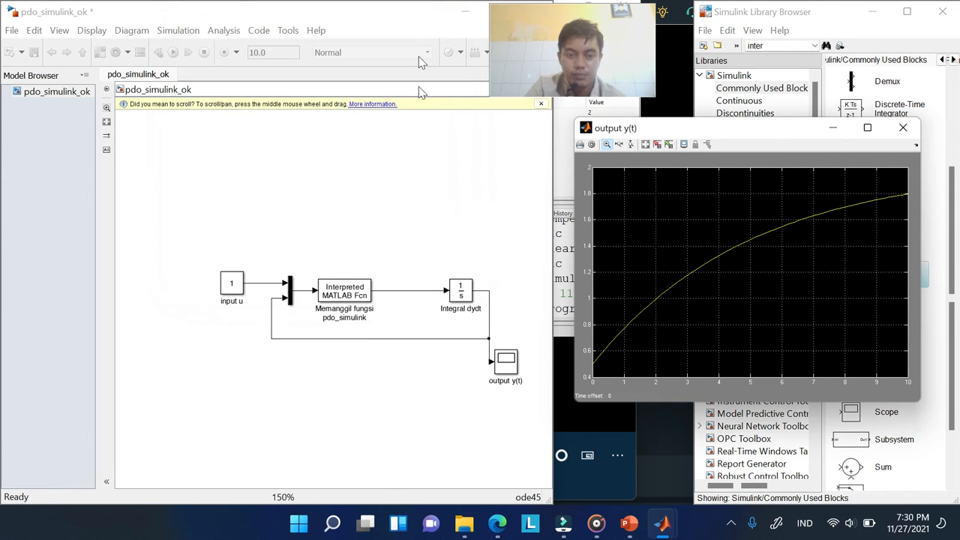
click(435, 232)
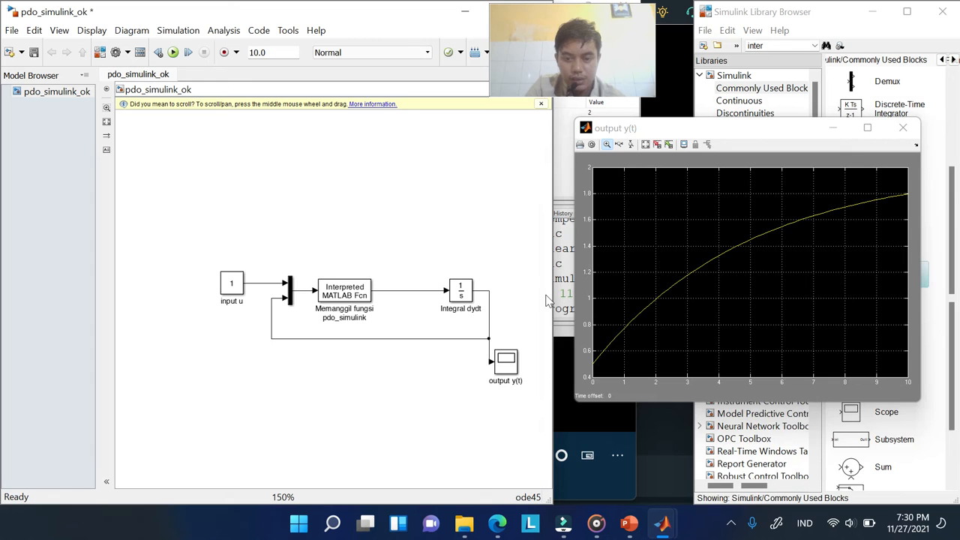
Add the comment %output after y=x(2); and %input after u=x(1); in pdo_simulink.m, and save the file
mouse_move(663, 525)
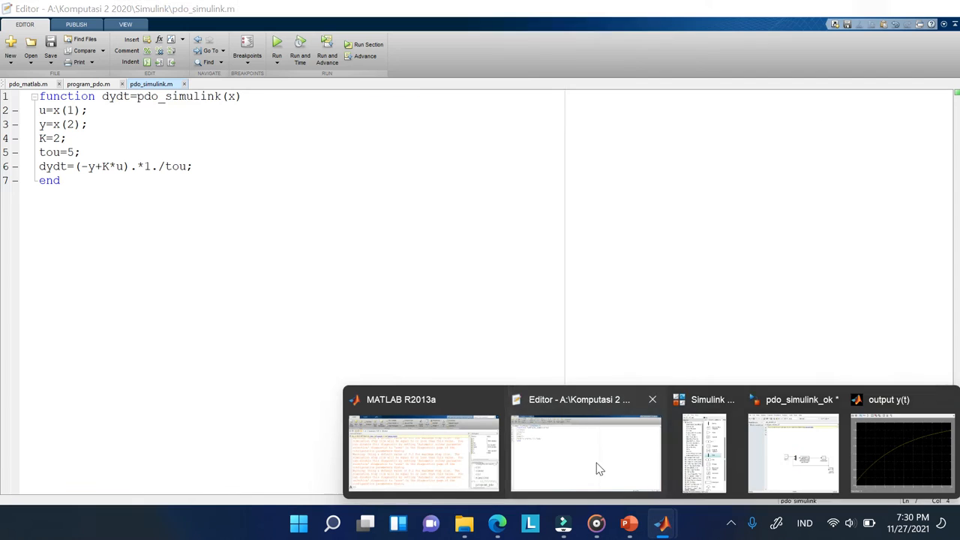
click(595, 467)
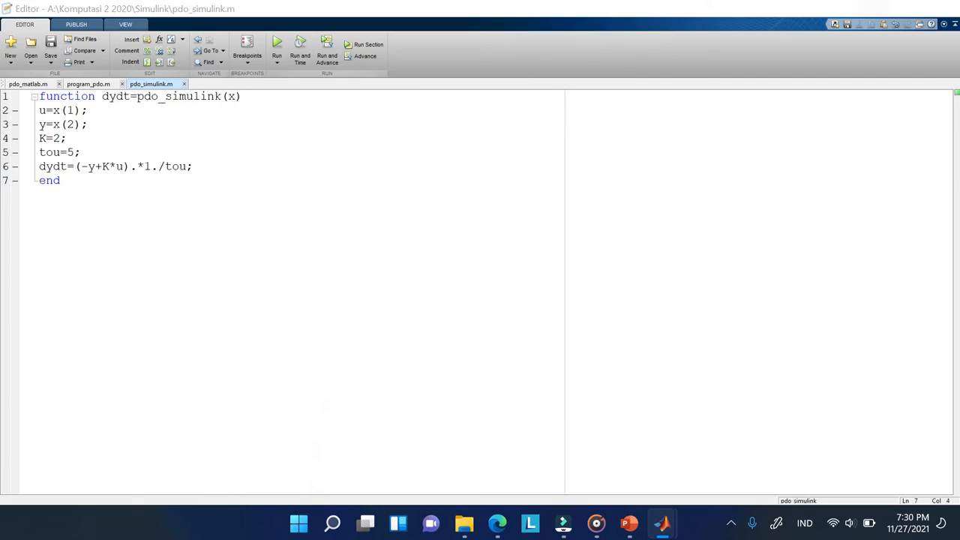
click(77, 111)
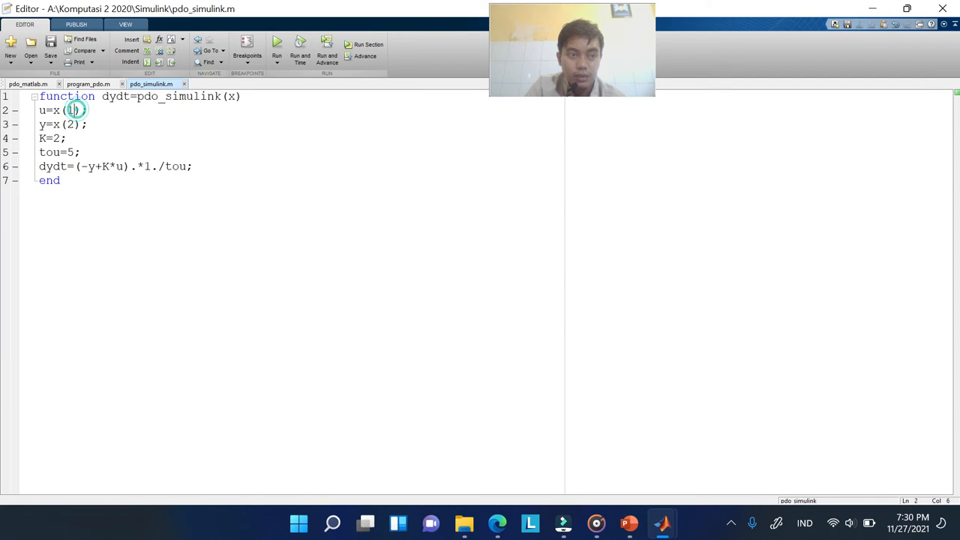
click(43, 111)
click(93, 120)
click(93, 111)
click(108, 124)
text(%)
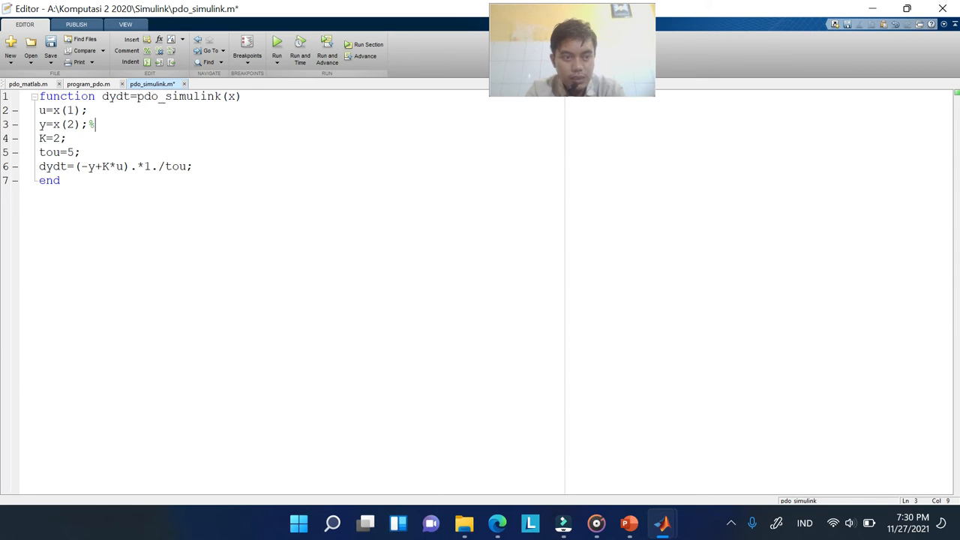
text(output)
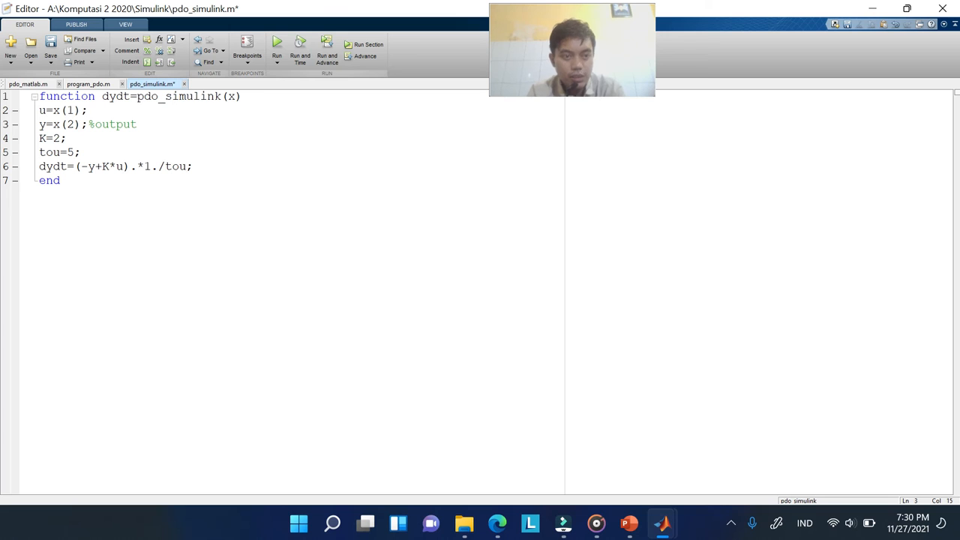
click(90, 111)
text(%input)
key(ctrl+s)
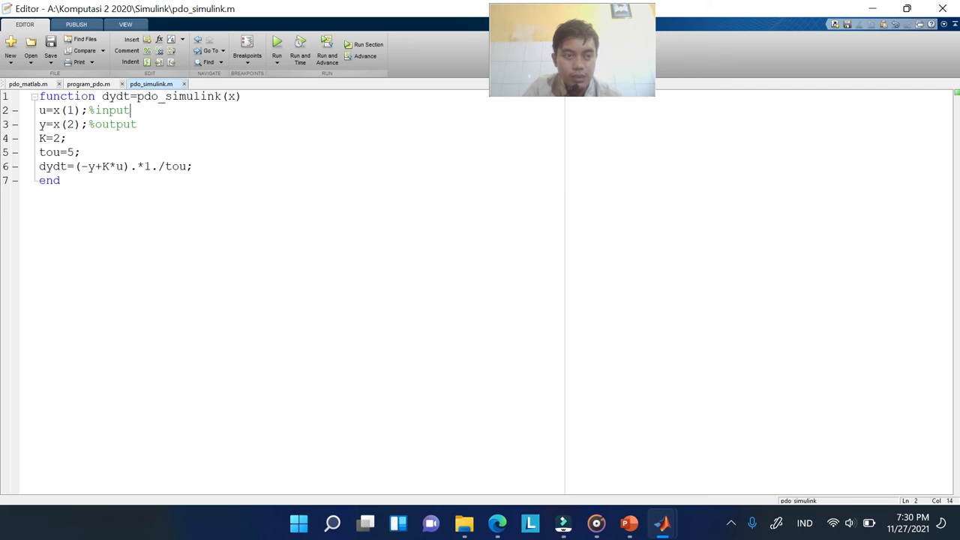
Examine how the elements of x are assigned to u and y in the pdo_simulink function
click(99, 151)
click(125, 113)
click(83, 112)
click(64, 112)
click(75, 124)
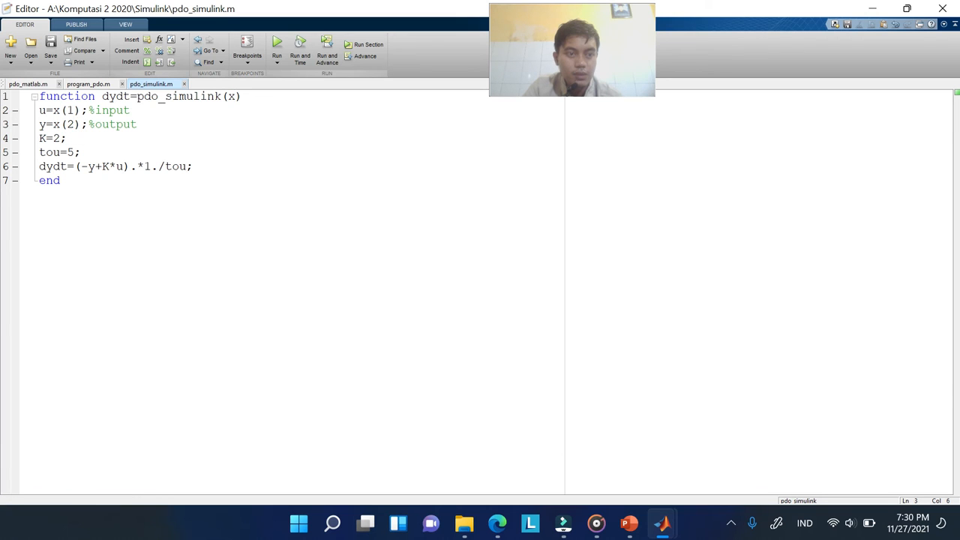
click(235, 96)
click(60, 112)
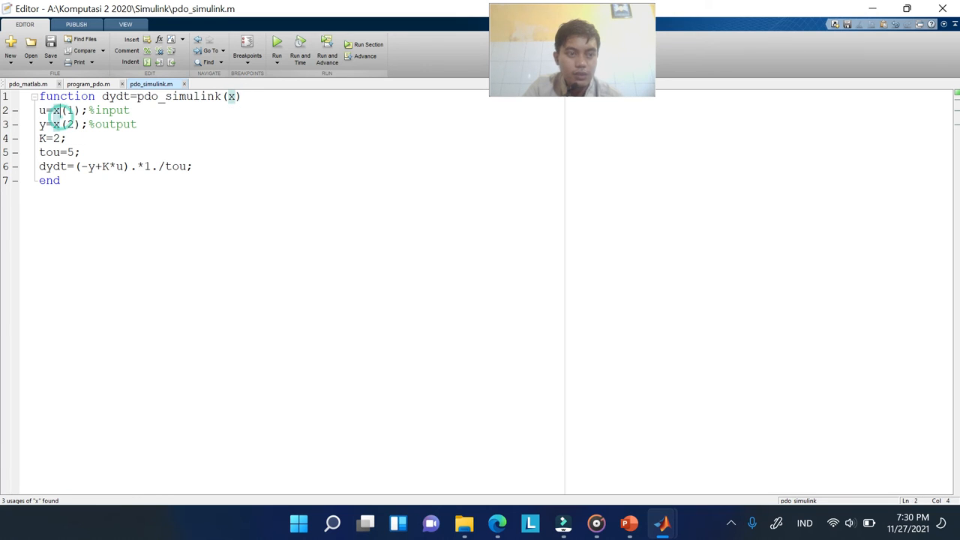
click(167, 124)
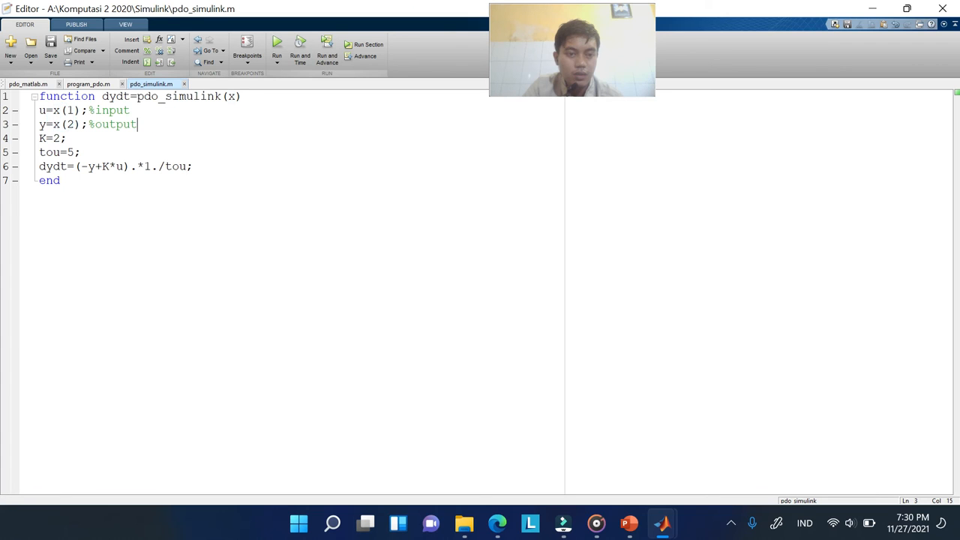
click(235, 96)
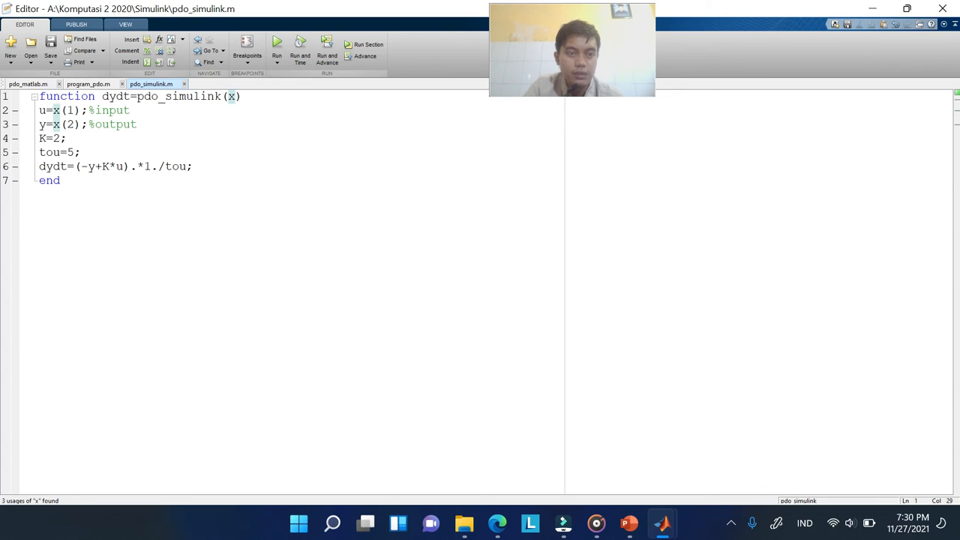
click(41, 110)
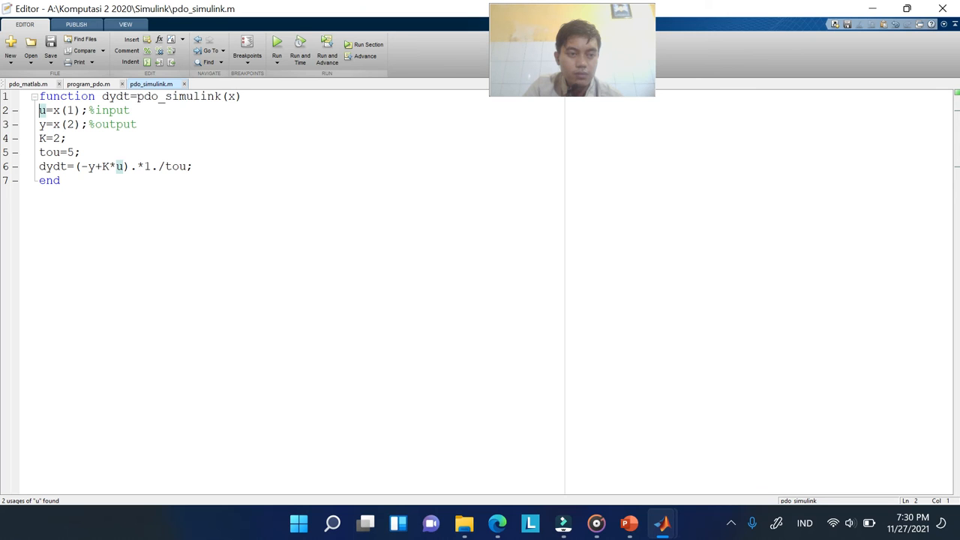
click(53, 125)
click(114, 144)
click(99, 140)
click(103, 148)
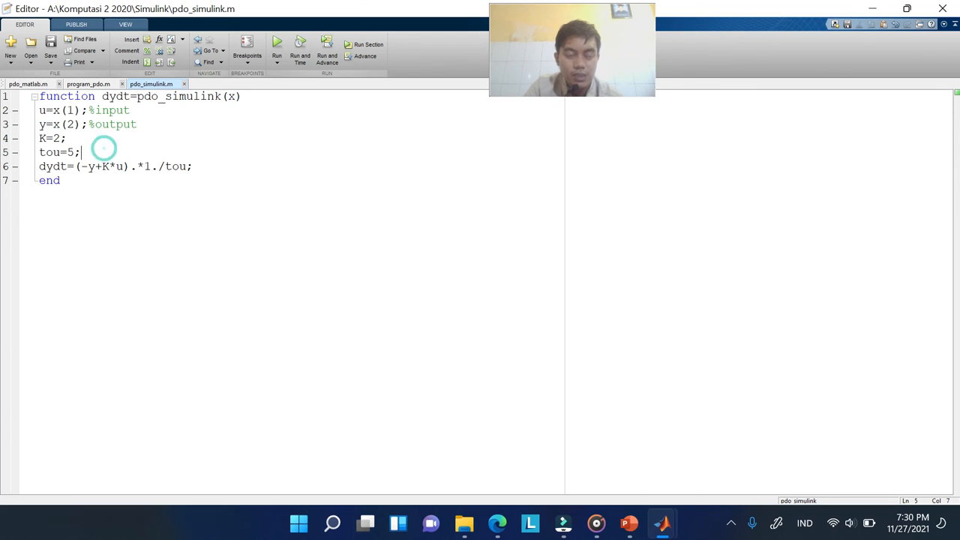
Replace u with K in the first input assignment so that it reads K=x(1)
click(46, 110)
key(BackSpace)
text(K)
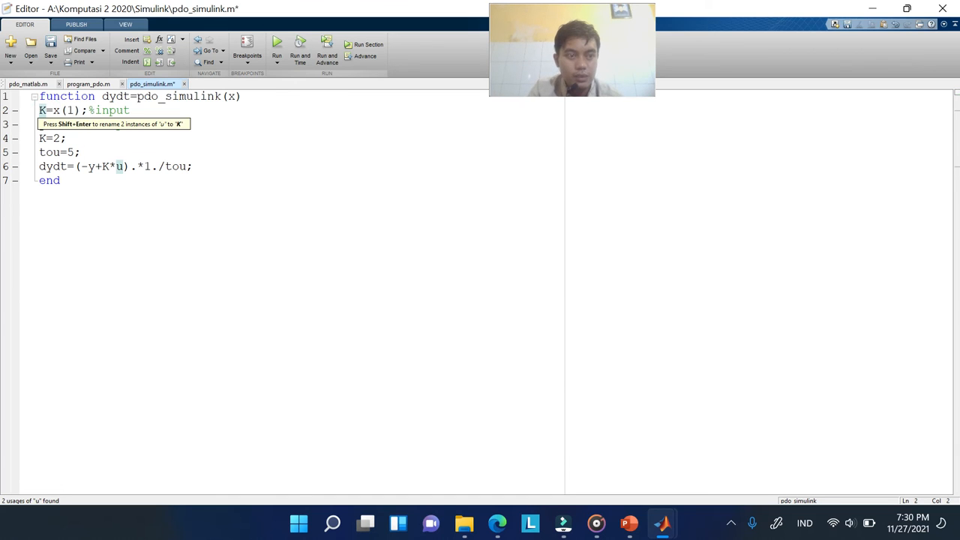
click(109, 152)
Change the K=2 constant line to u=1 in pdo_simulink.m and save the file
click(43, 140)
key(BackSpace)
text(u)
key(Right)
key(Right)
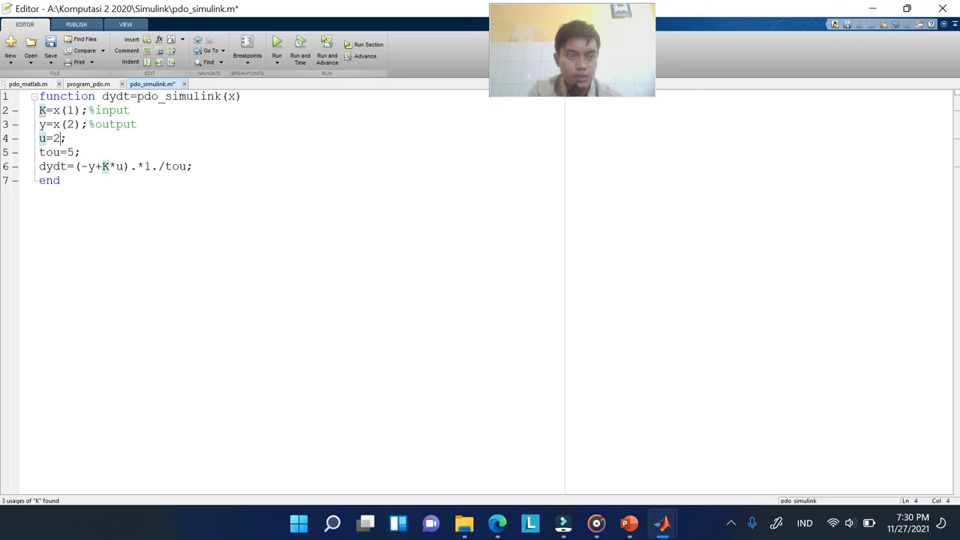
key(Left)
key(BackSpace)
text(1)
key(ctrl+s)
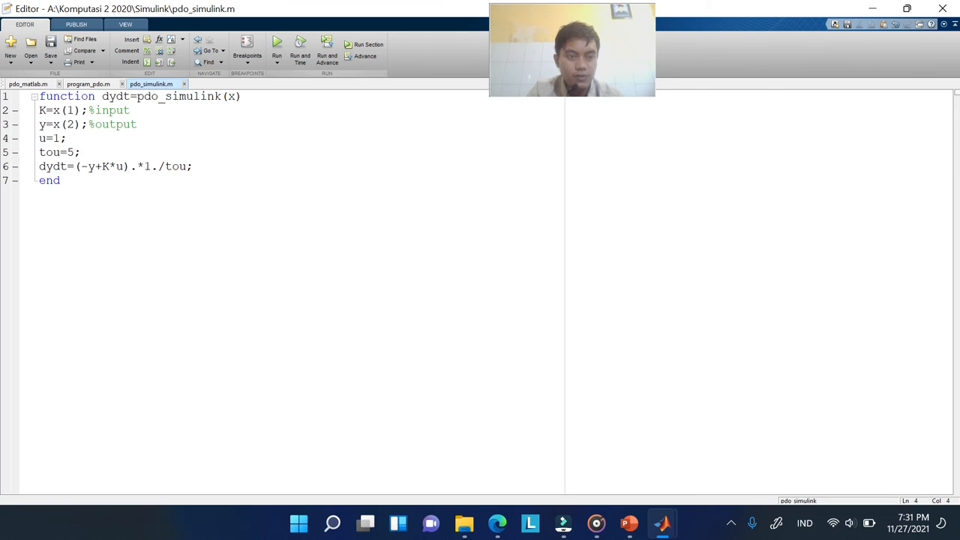
Rename the constant block in the model as input K and set its value to 2
click(872, 8)
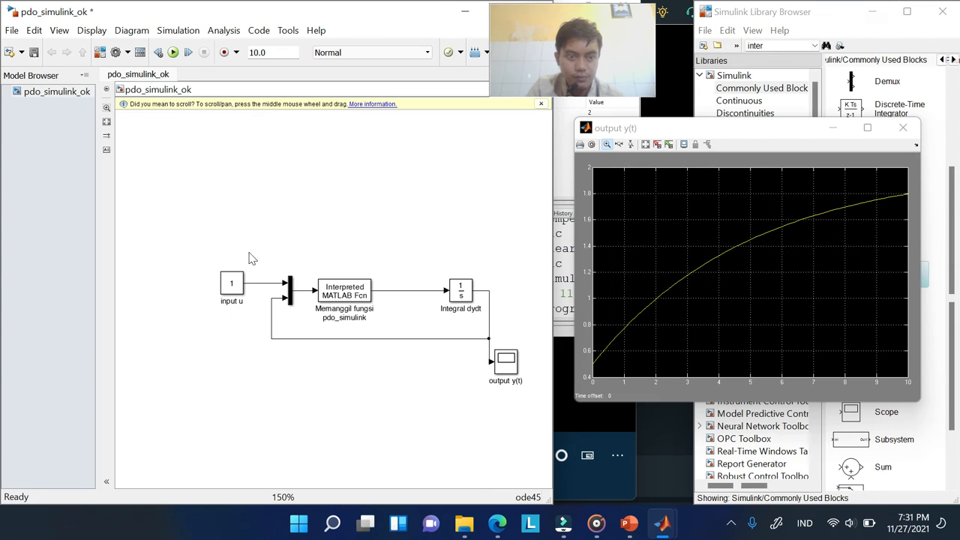
click(240, 295)
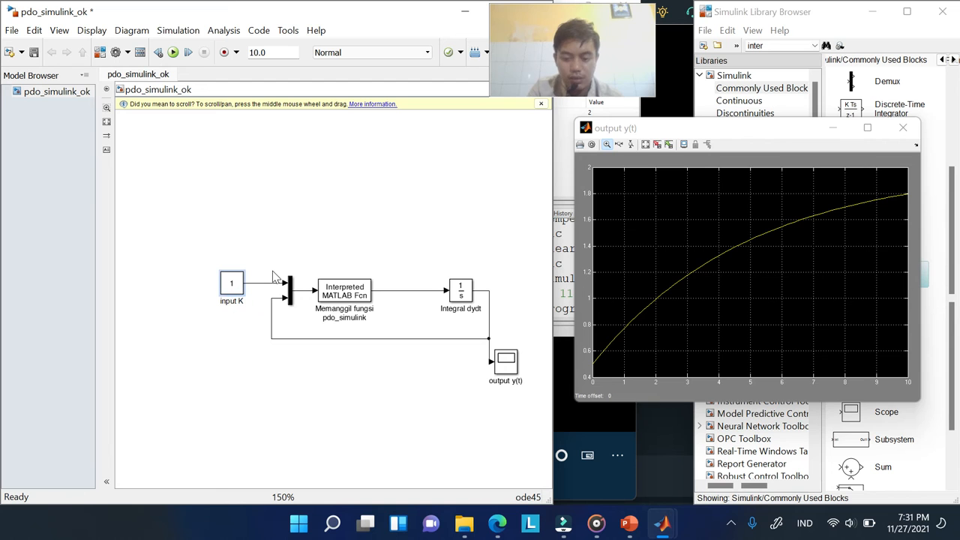
double_click(235, 285)
click(285, 300)
key(BackSpace)
text(2)
key(Return)
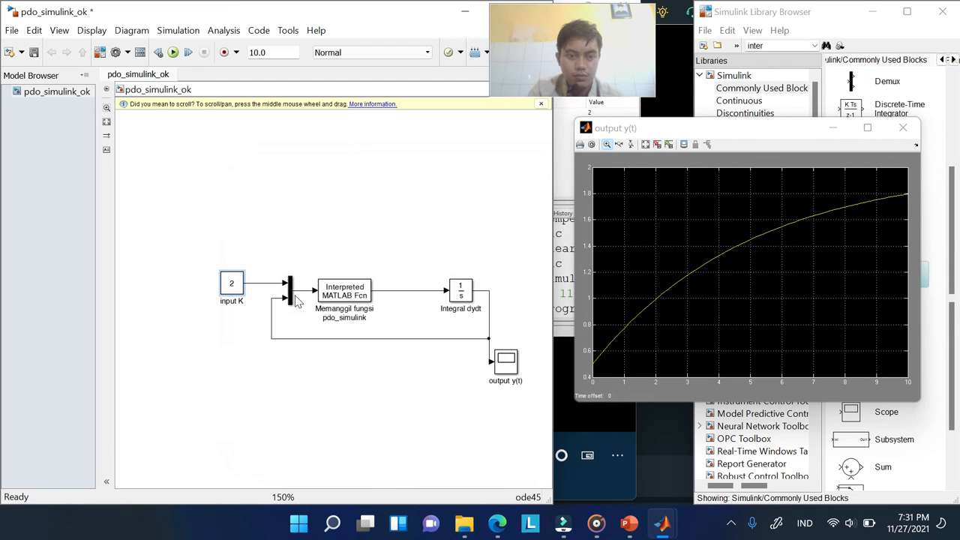
Reopen the output y(t) scope, run the simulation with input K and autoscale the plot
click(903, 128)
double_click(508, 371)
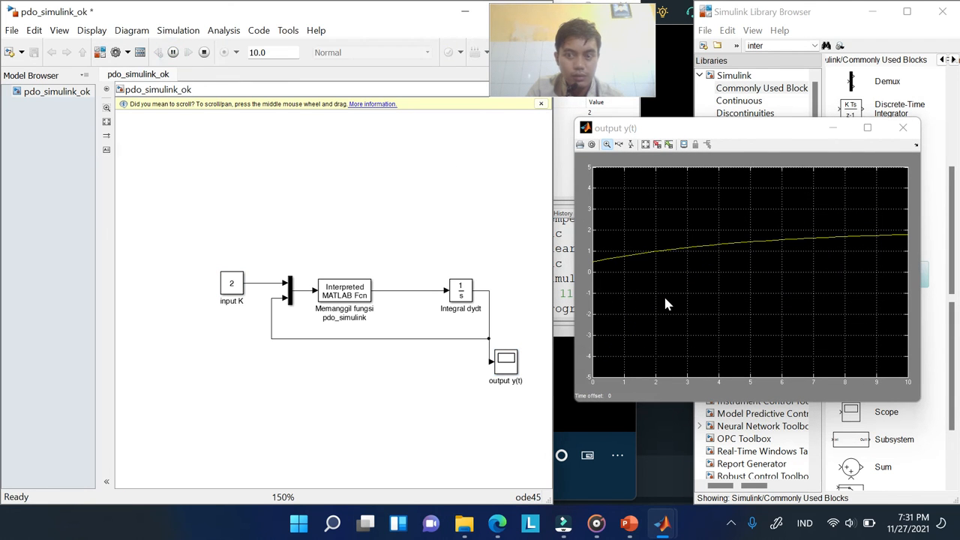
right_click(697, 213)
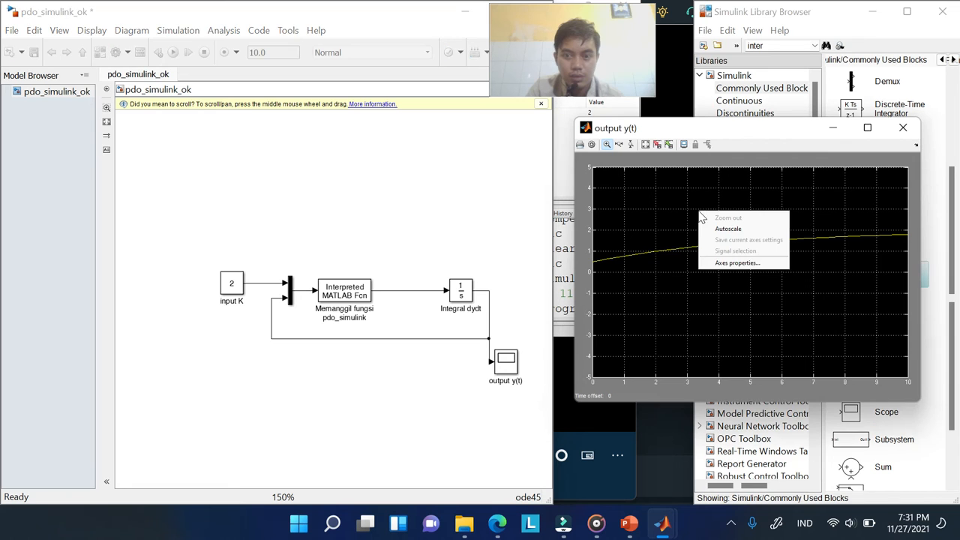
click(738, 225)
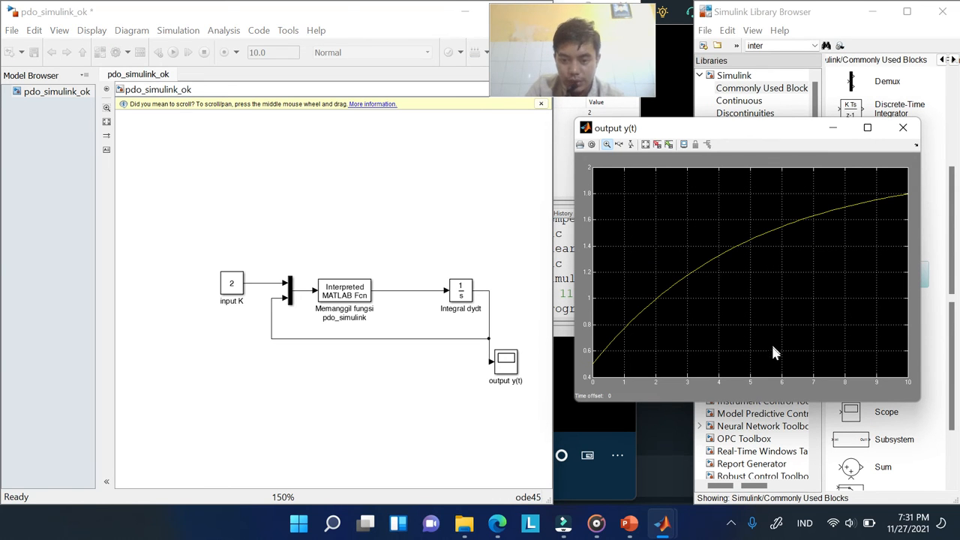
Review the input and output assignments in pdo_simulink.m and return to the pdo_simulink_ok model
mouse_move(663, 529)
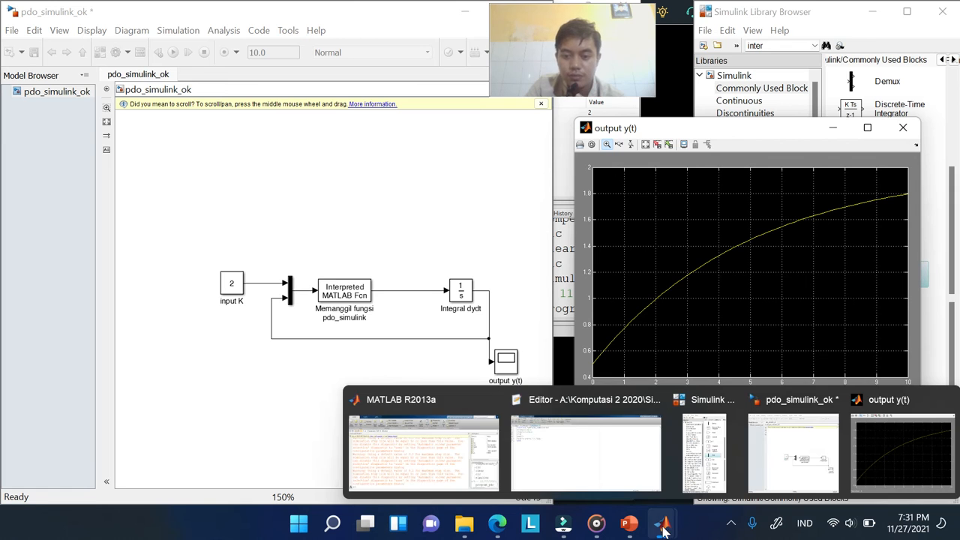
click(578, 475)
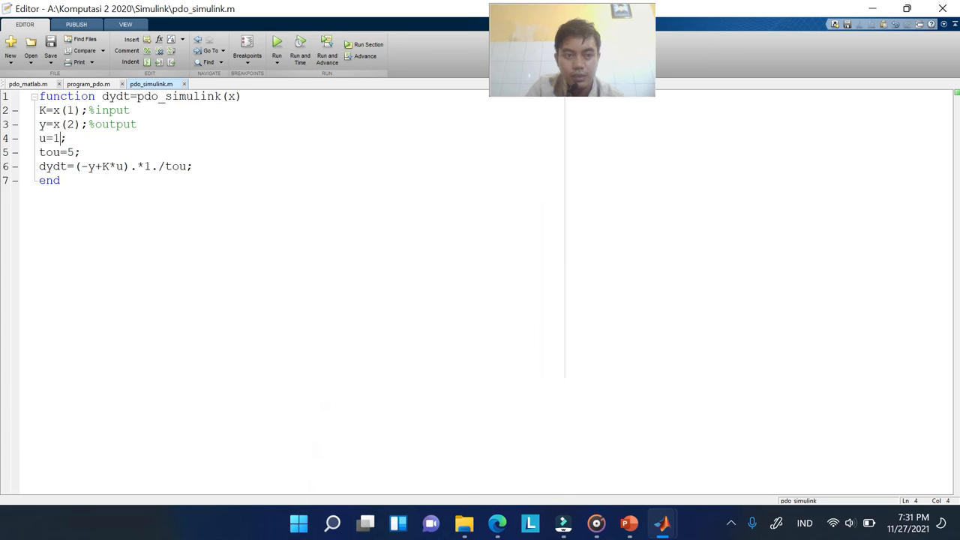
click(183, 241)
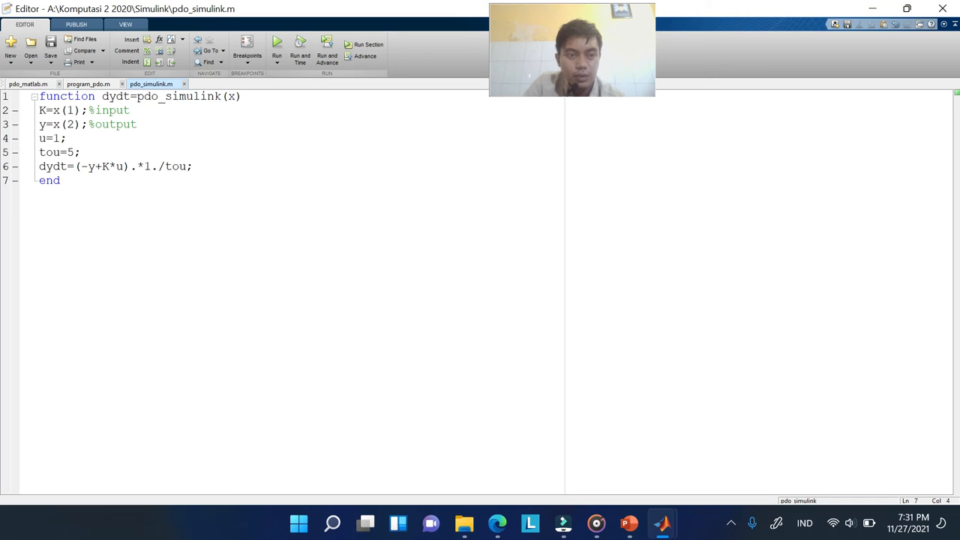
click(132, 110)
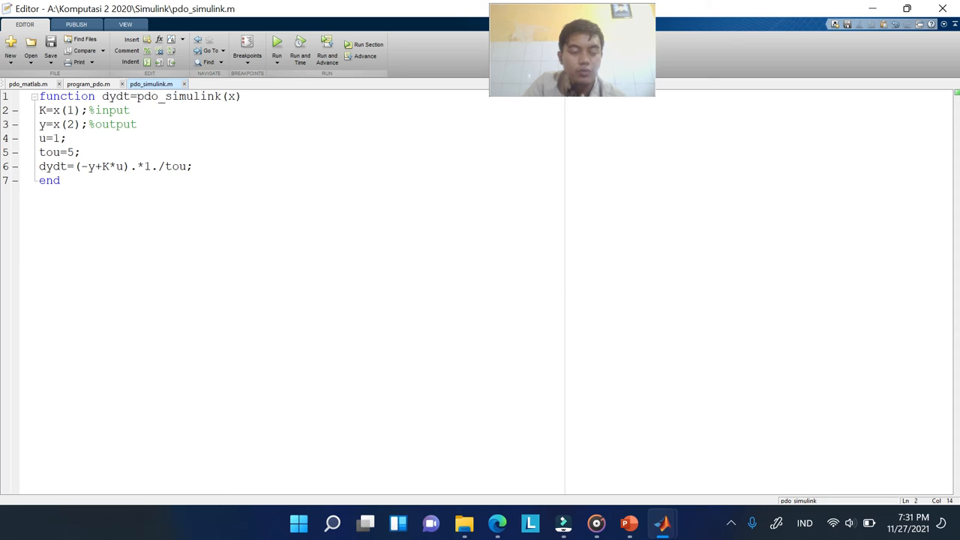
click(137, 123)
click(673, 530)
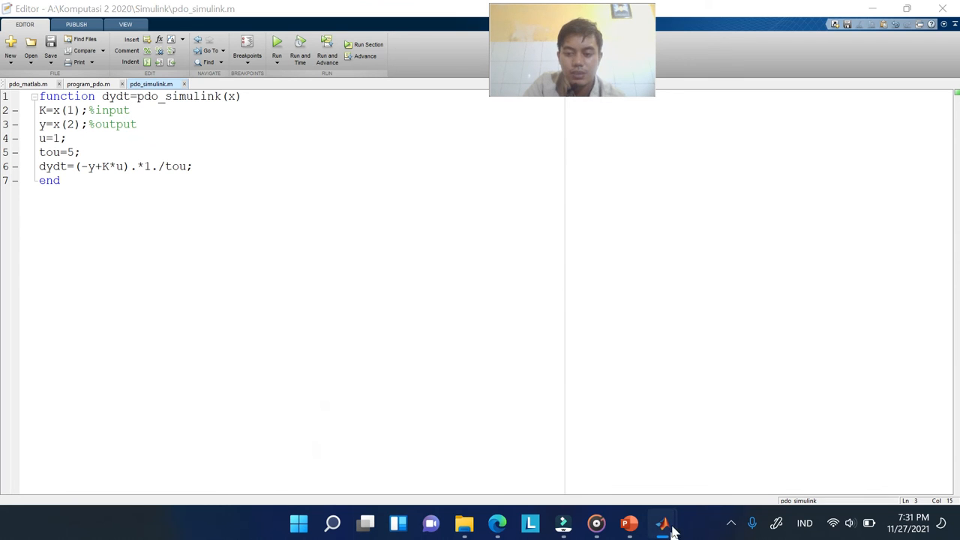
click(789, 442)
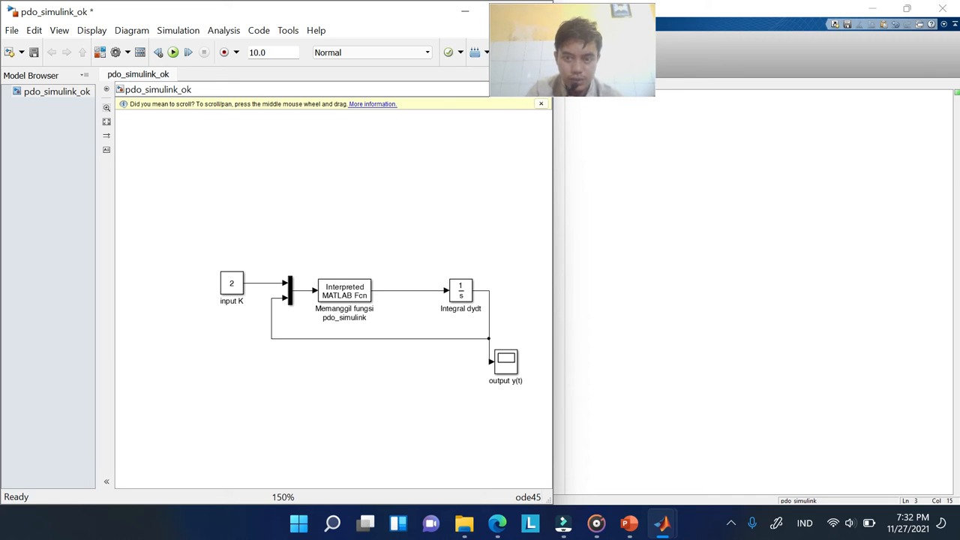
Switch to the PowerPoint presentation and delete the empty title and text placeholders from slide 2
click(633, 528)
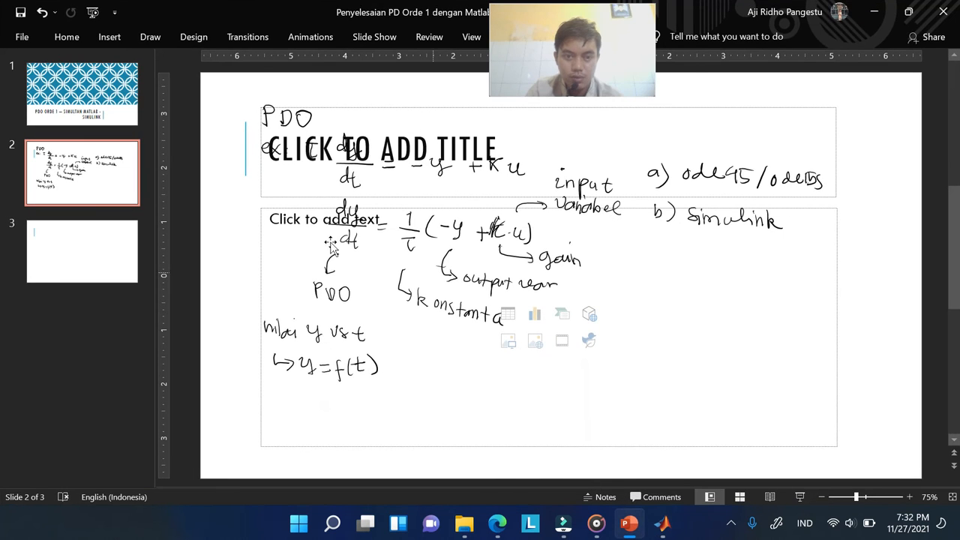
click(264, 226)
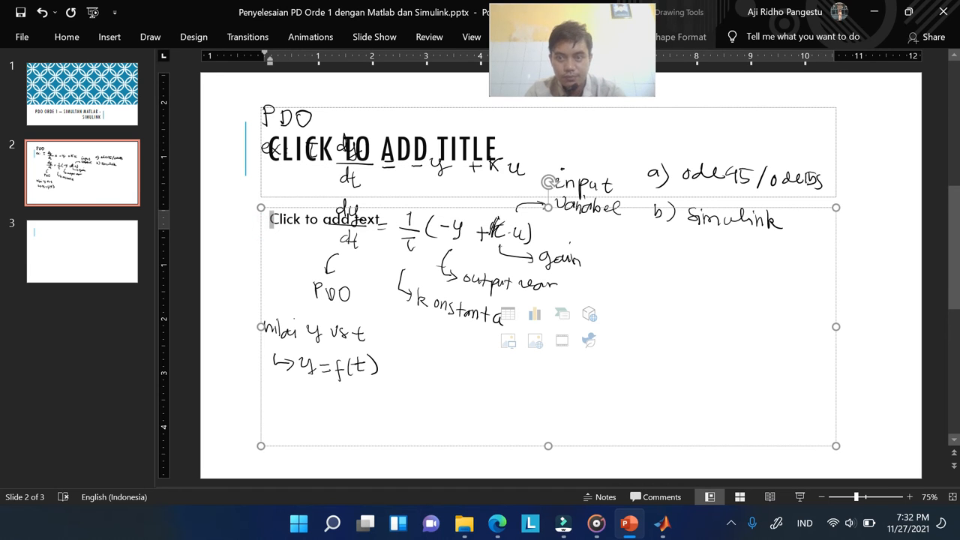
shift+click(750, 122)
key(Delete)
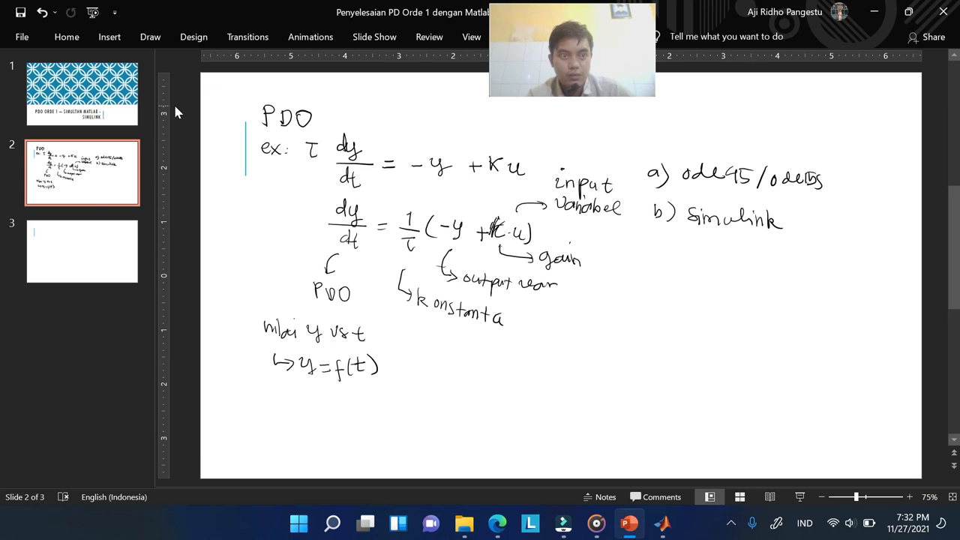
Insert a text box in the empty area of slide 2, below the handwritten gain and output notes
click(114, 36)
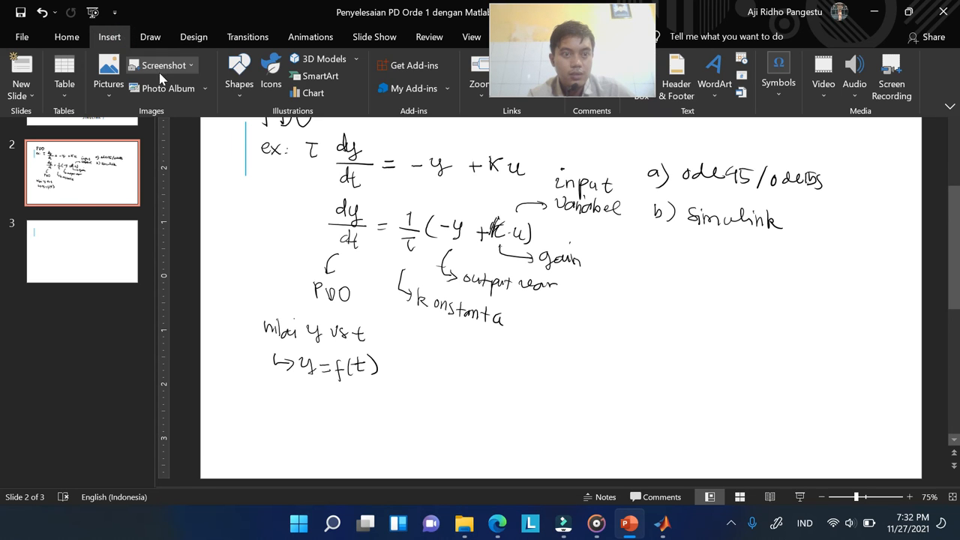
click(247, 84)
click(233, 128)
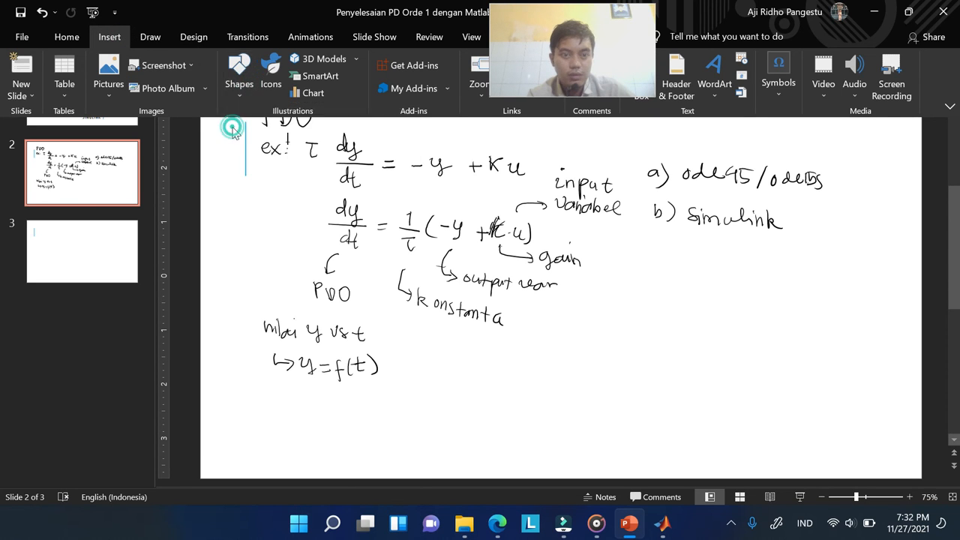
mouse_move(540, 335)
mouse_down()
mouse_move(739, 390)
mouse_move(779, 386)
mouse_up()
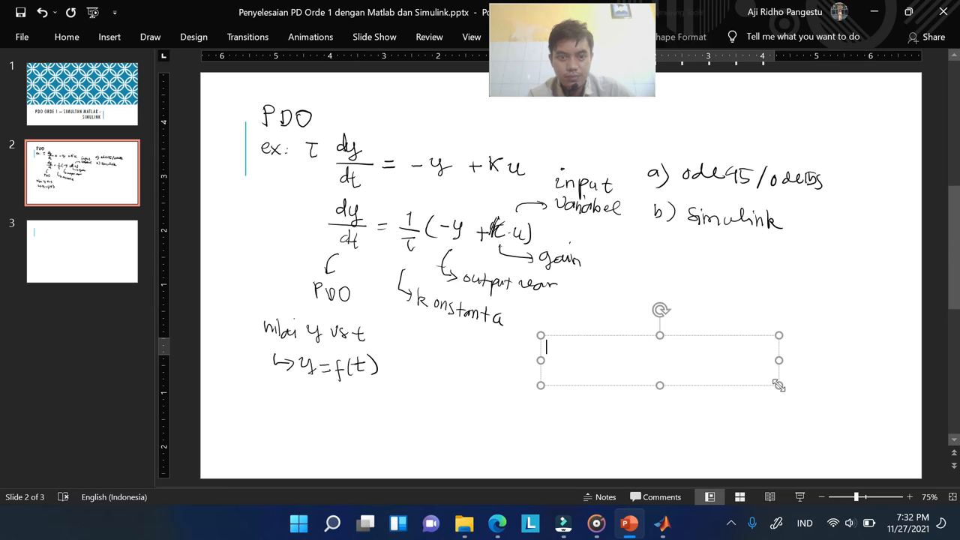
Write the second equation dz/dt = (-z+y)/tou in the text box and save the presentation
text(d)
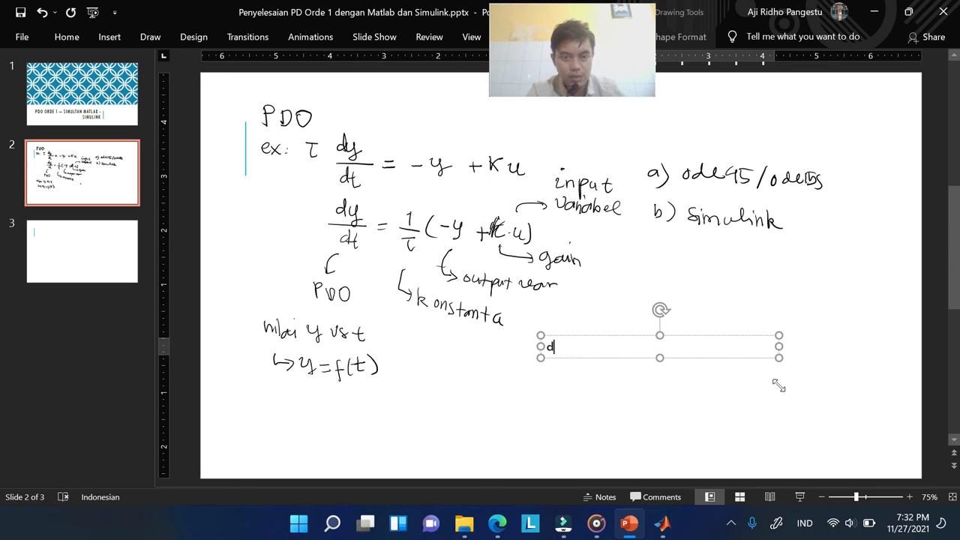
text(z)
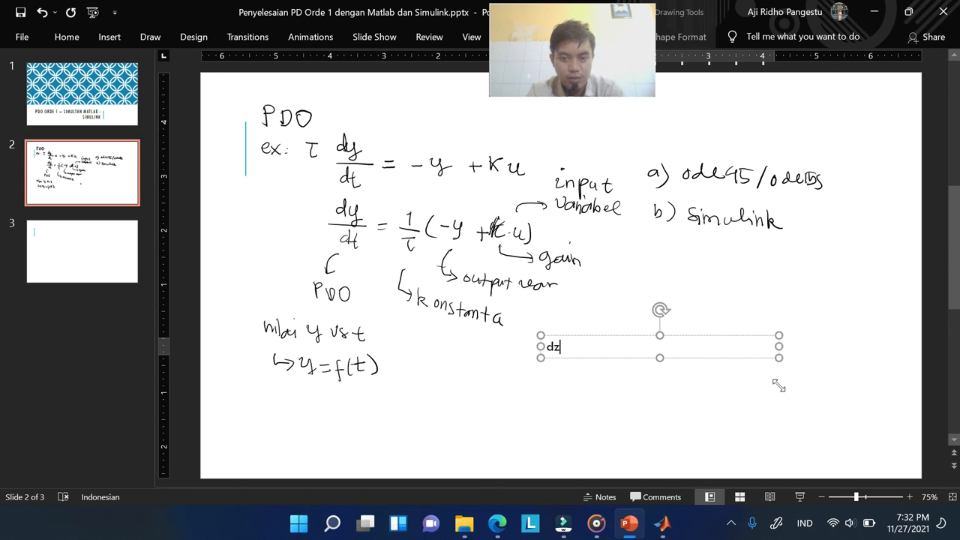
text(/dt =)
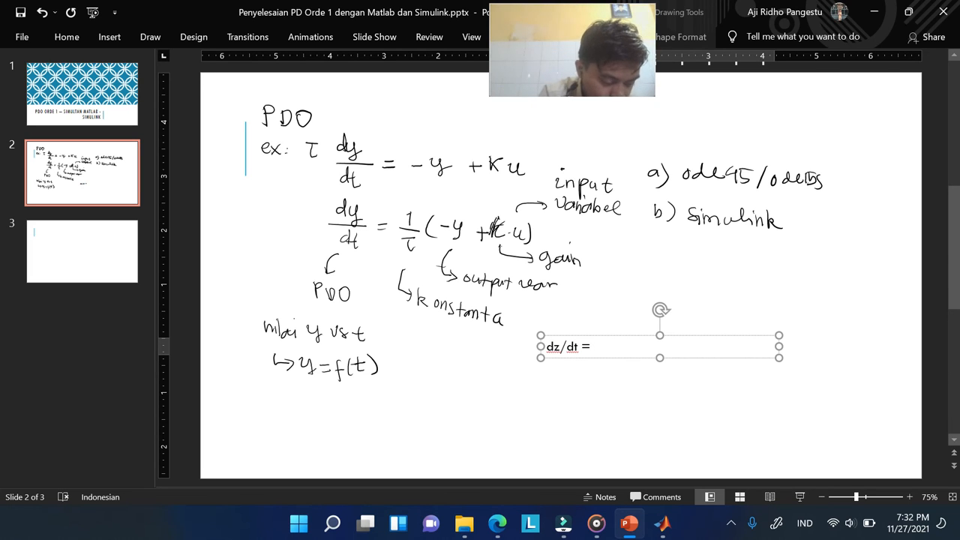
text((-z+y))
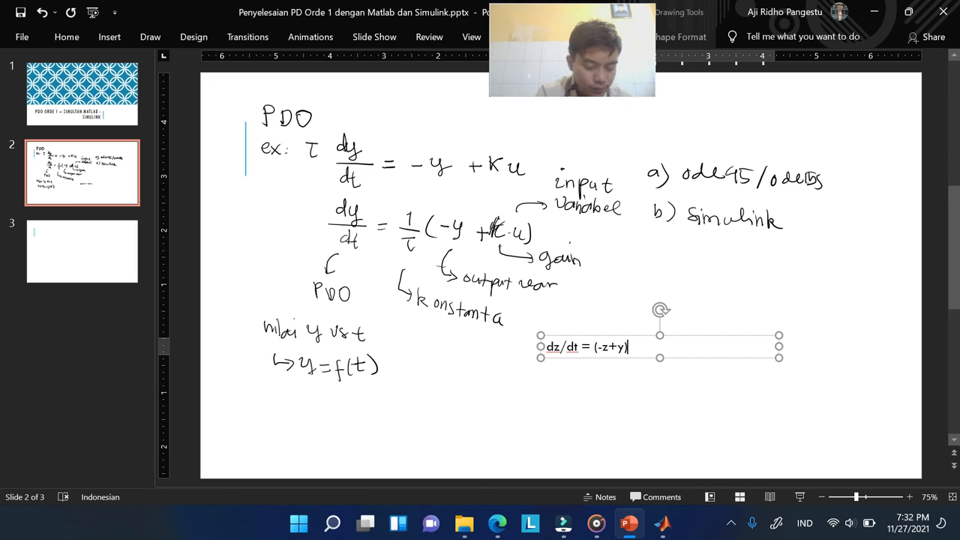
text(/tpu)
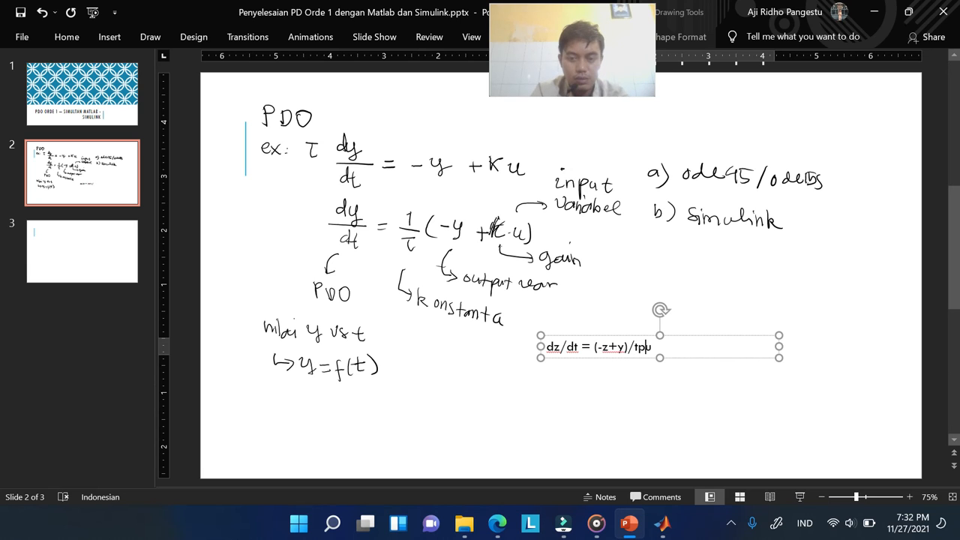
key(BackSpace)
key(BackSpace)
text(ou)
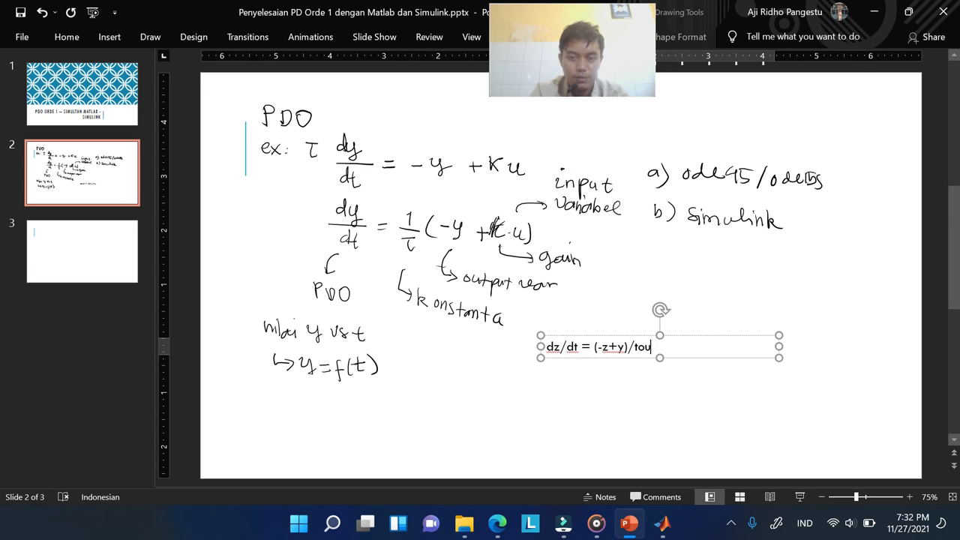
key(ctrl+s)
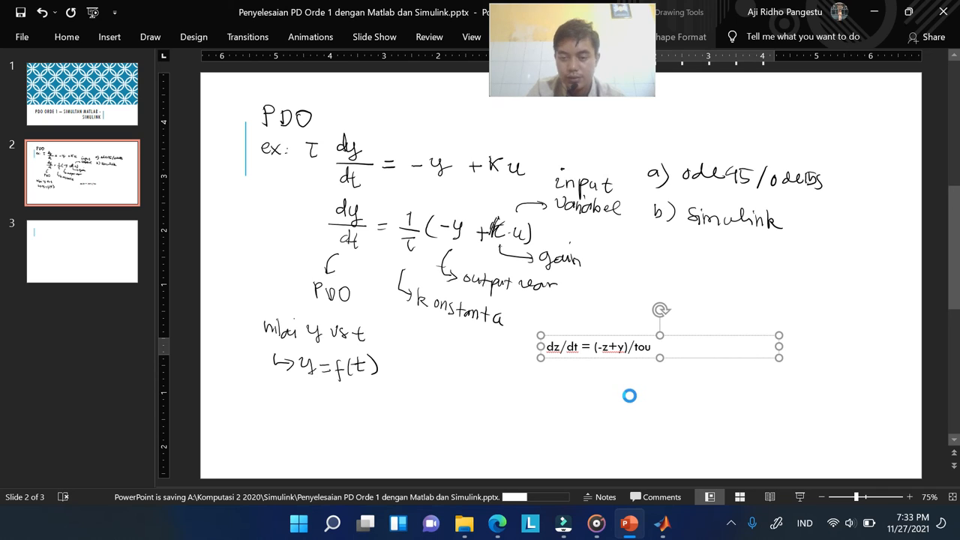
Switch to the main MATLAB window and clear the Command Window with clc
mouse_move(663, 512)
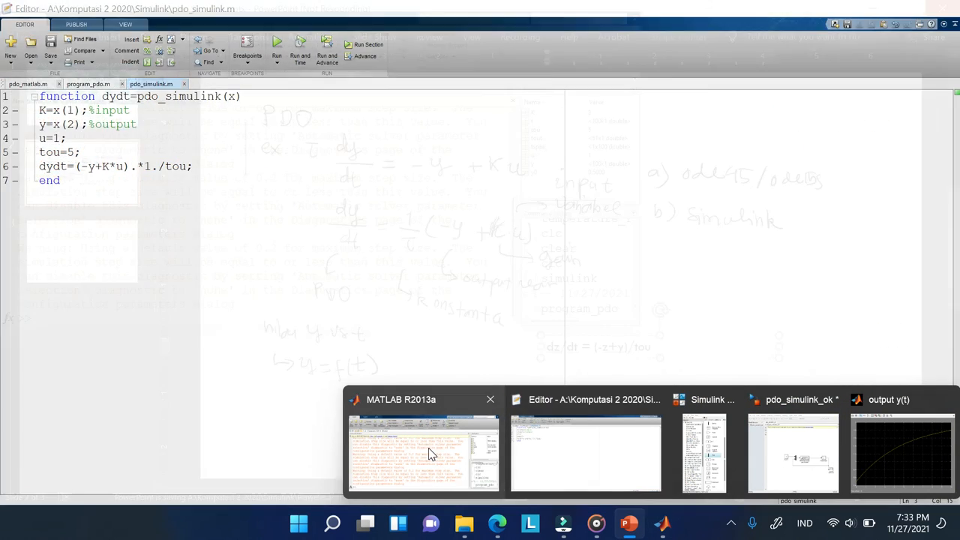
click(432, 453)
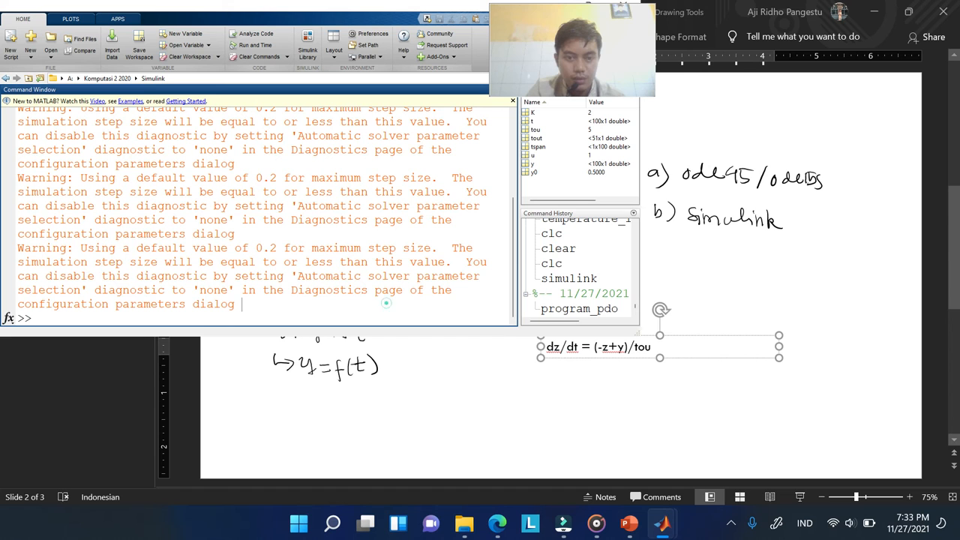
text(clc)
key(Return)
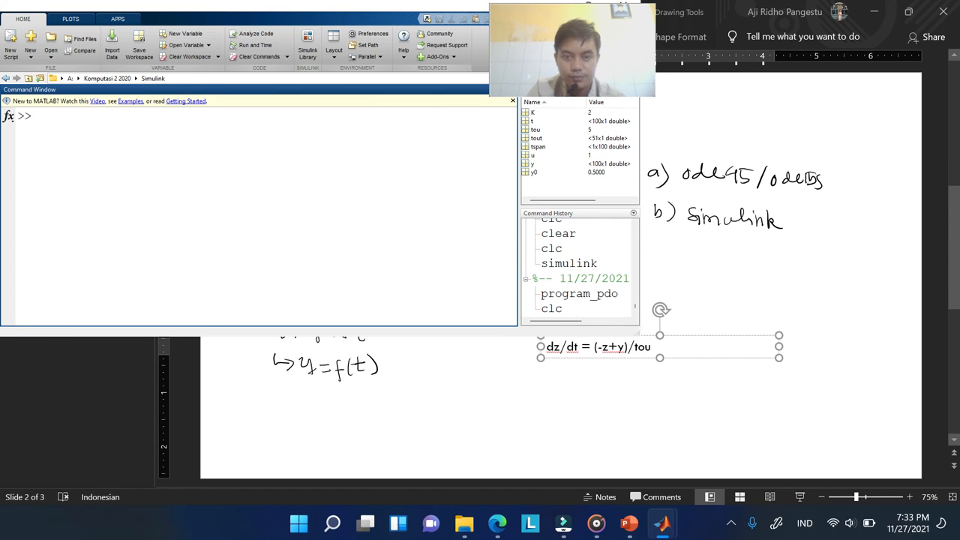
click(453, 424)
In pdo_simulink.m, add the line dzdt=(-z+y)./tou; below the dydt equation
mouse_move(662, 533)
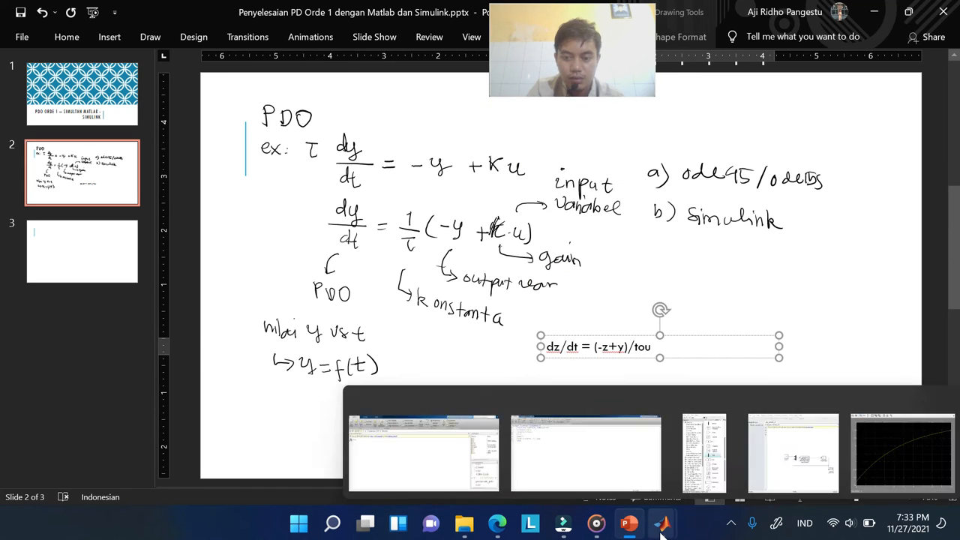
click(586, 453)
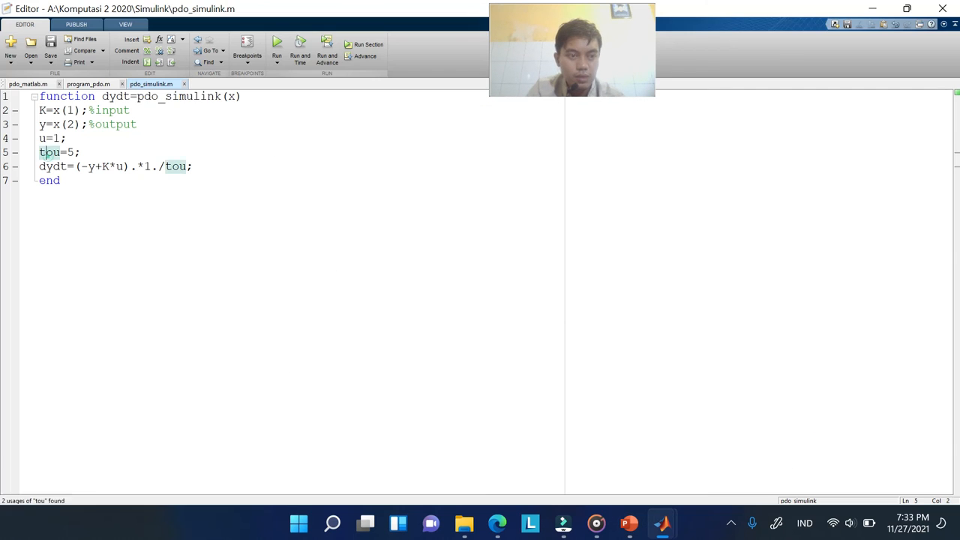
click(214, 166)
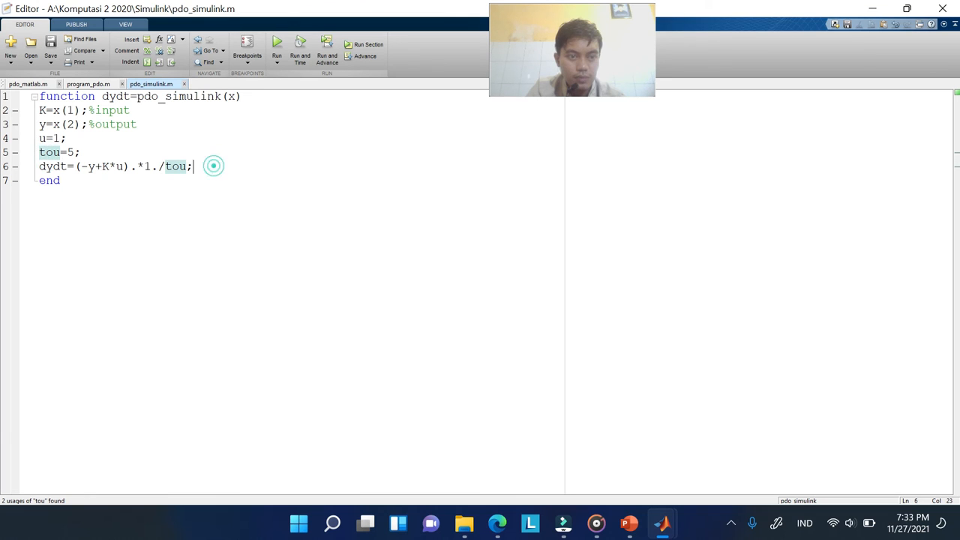
key(Return)
text(dydt)
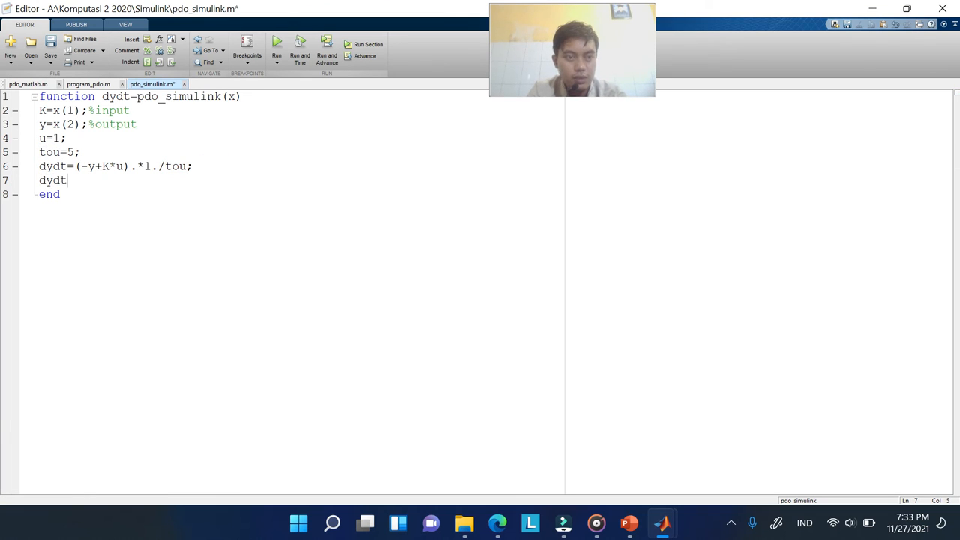
key(BackSpace)
key(BackSpace)
key(BackSpace)
text(zd)
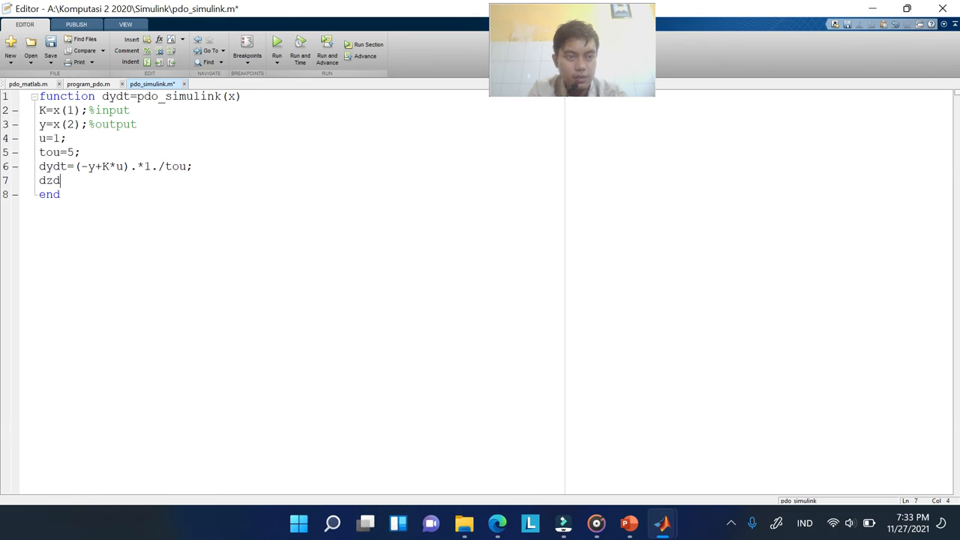
text(t=(-z+)
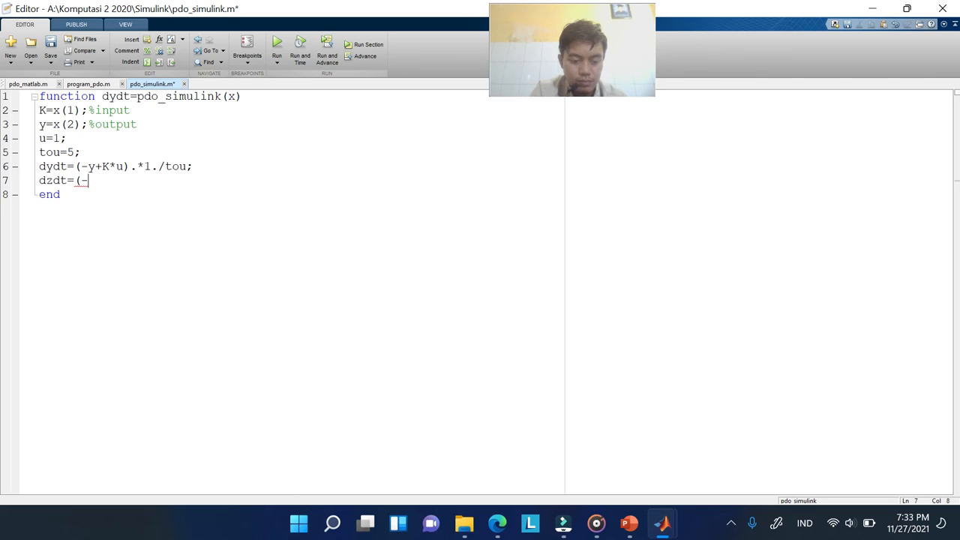
text())
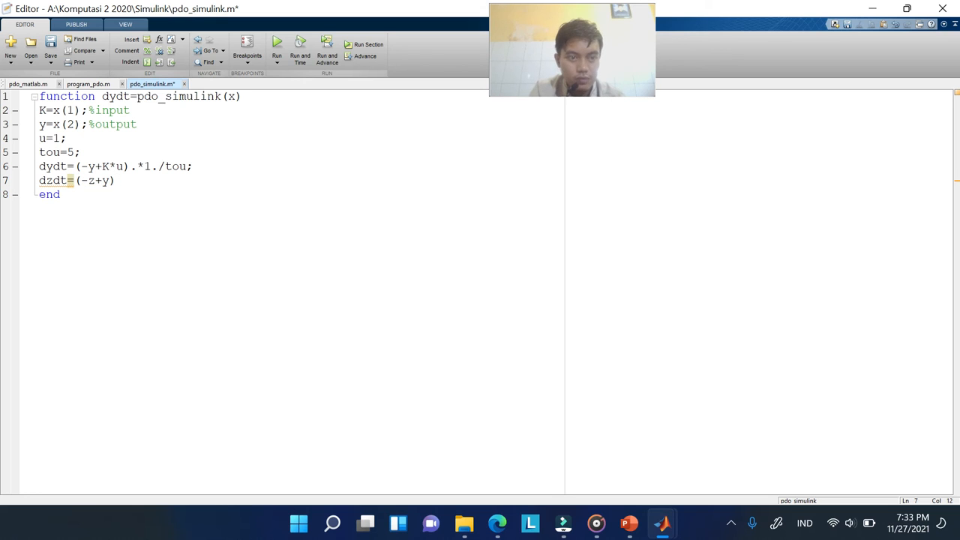
text(./t)
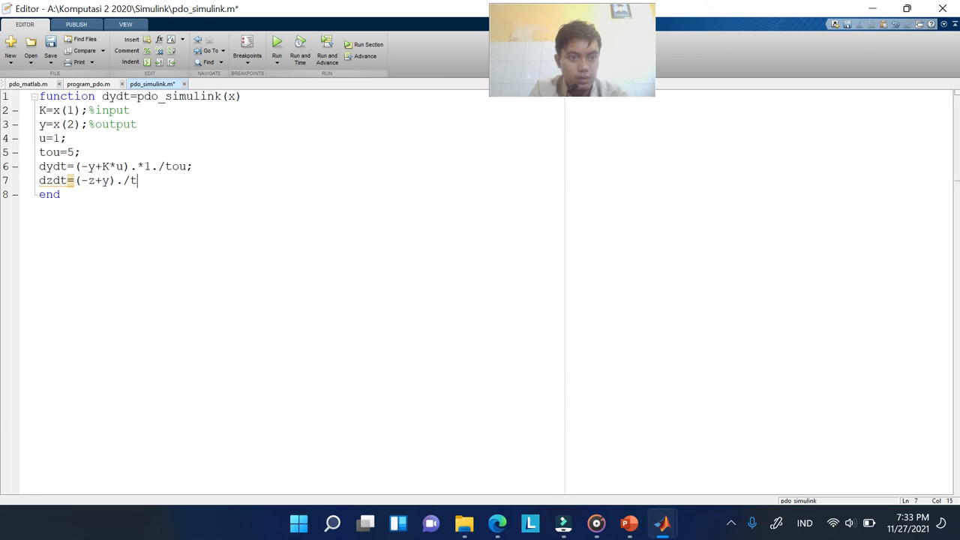
text(ou;)
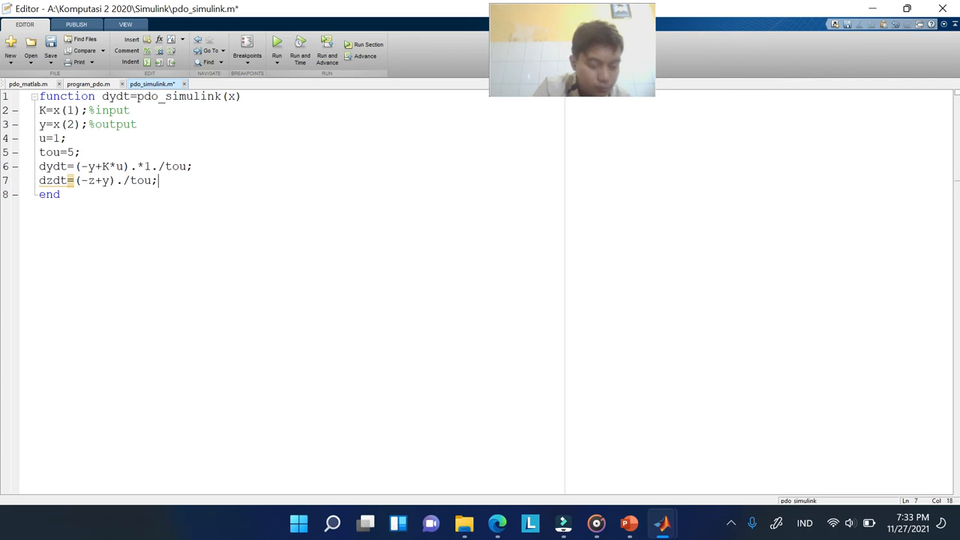
Simplify the dydt equation to dydt=(-y+K*u)./tou; by removing the multiplication by 1, and save the file
click(151, 166)
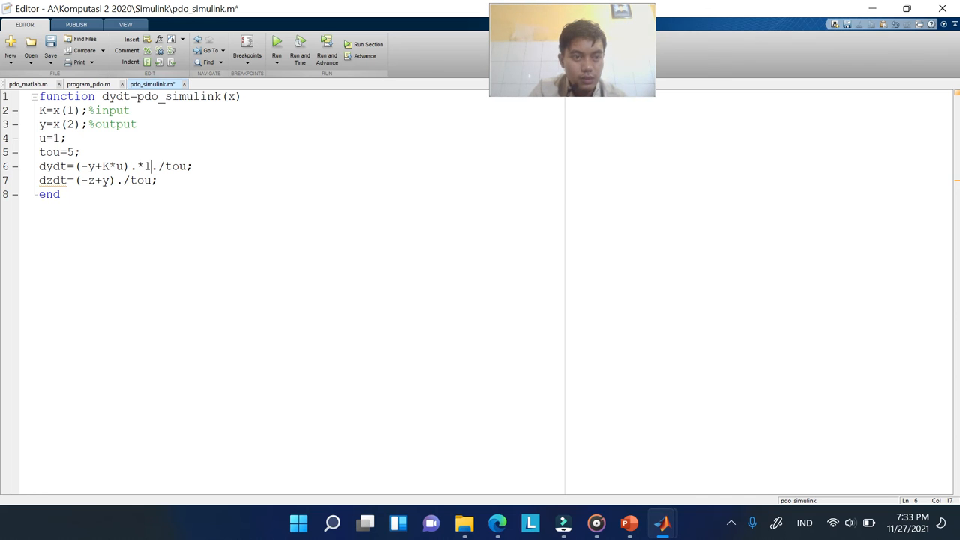
key(BackSpace)
key(BackSpace)
key(BackSpace)
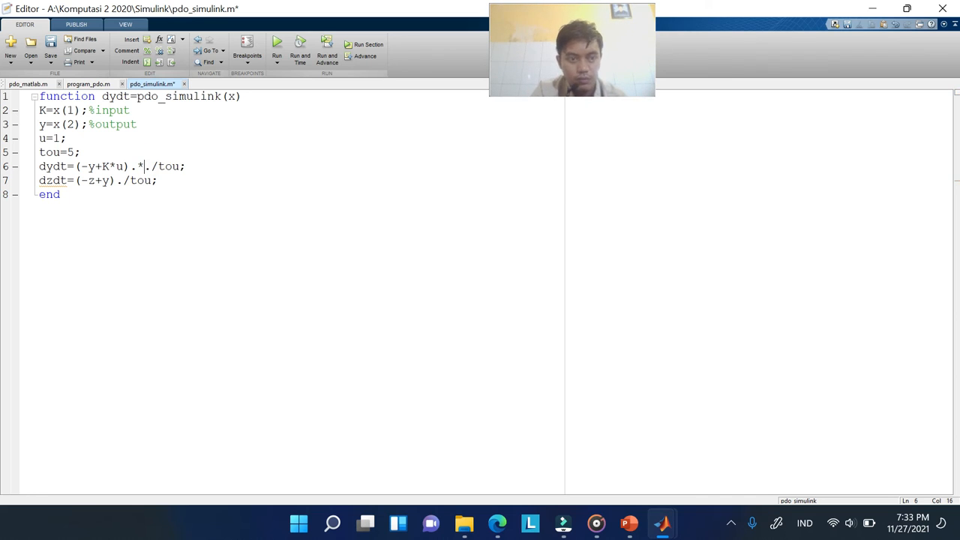
click(200, 180)
key(ctrl+s)
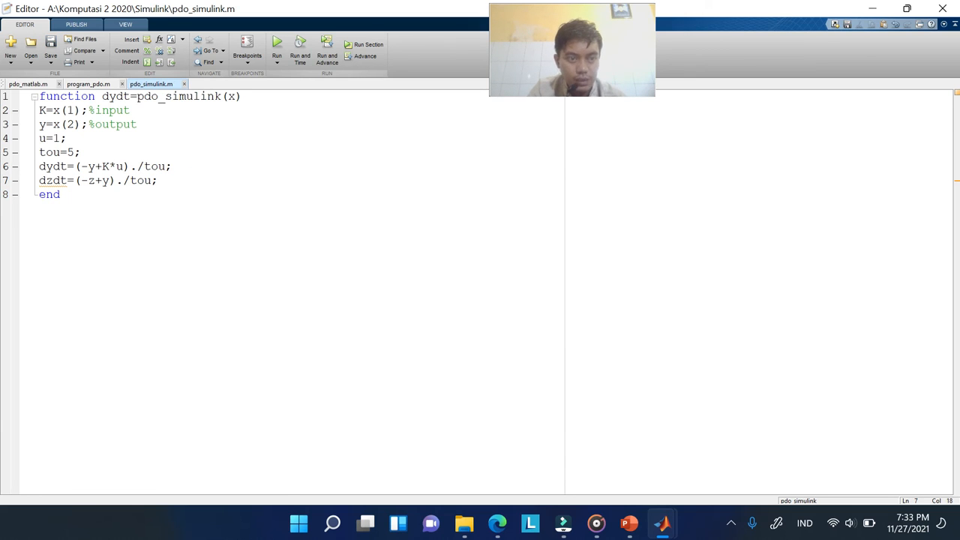
Rename the function's output variable in the pdo_simulink declaration to dxdt
click(116, 96)
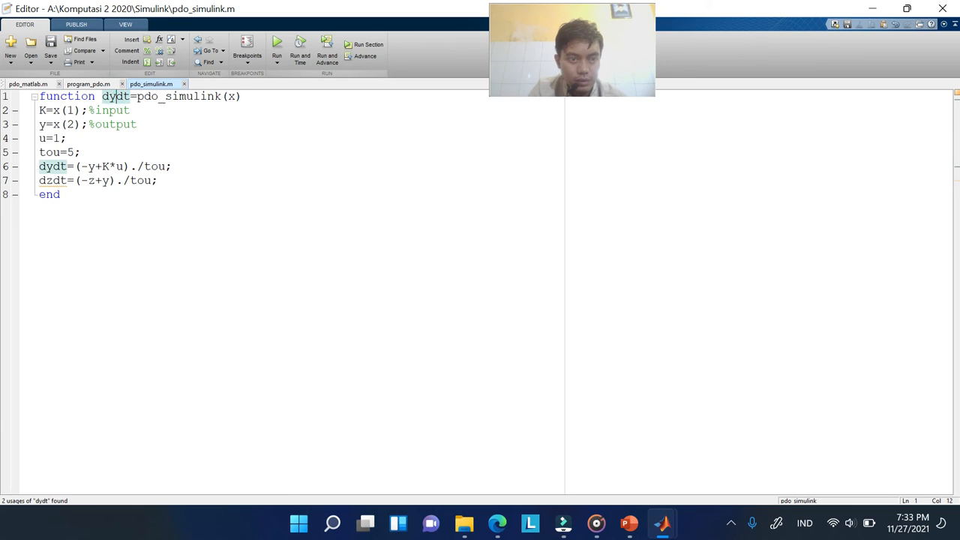
key(BackSpace)
text(x)
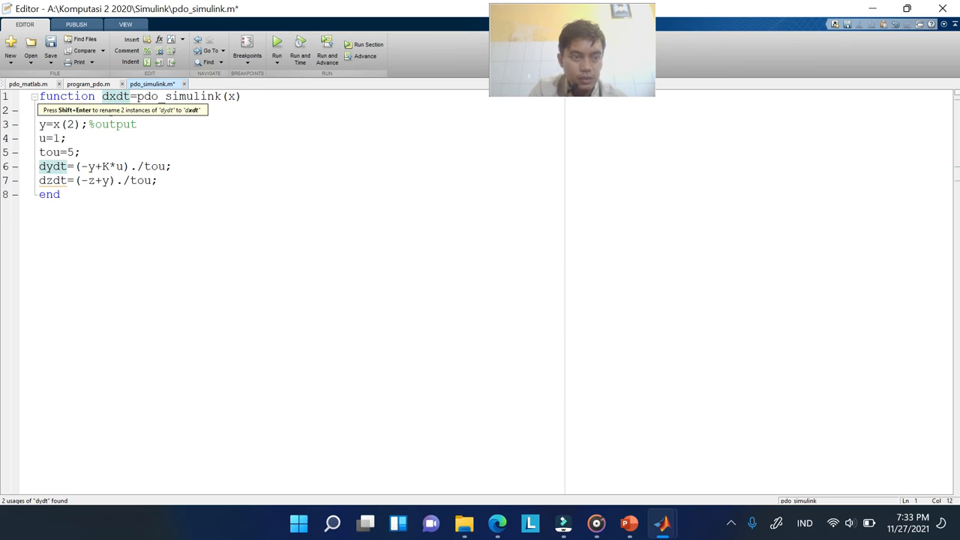
Add the line dxdt=[dydt;dzdt]; below the dzdt equation to combine both derivatives into the function output
click(159, 180)
key(Return)
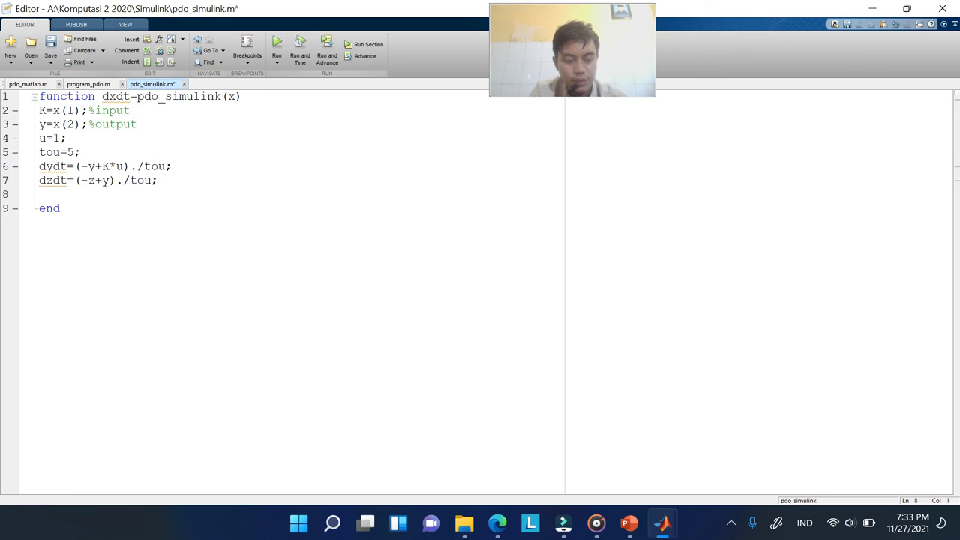
text(dxdt)
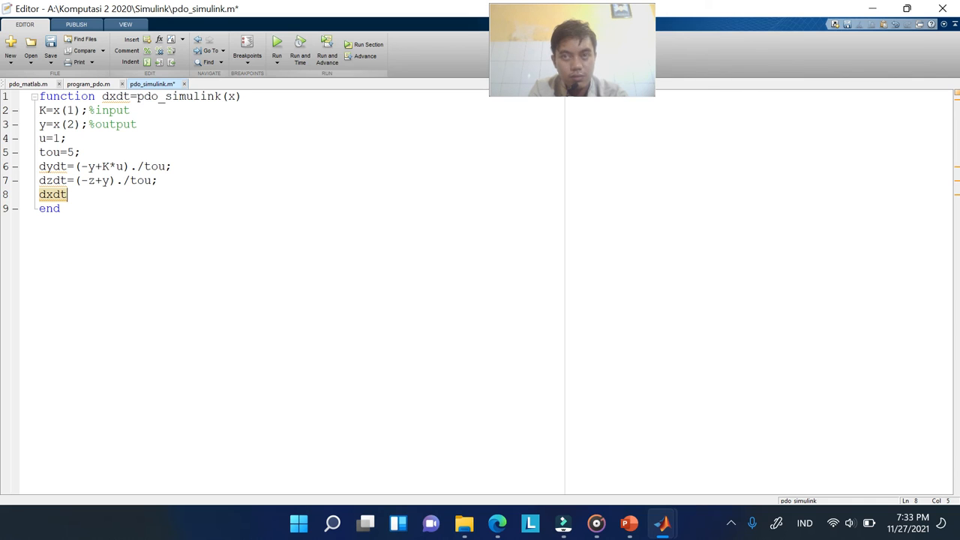
text(=)
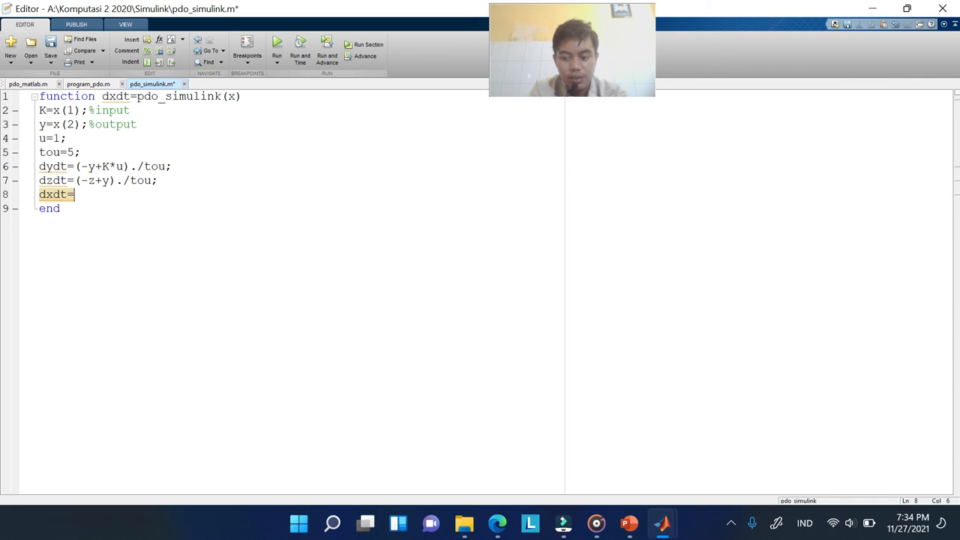
text([dydt;)
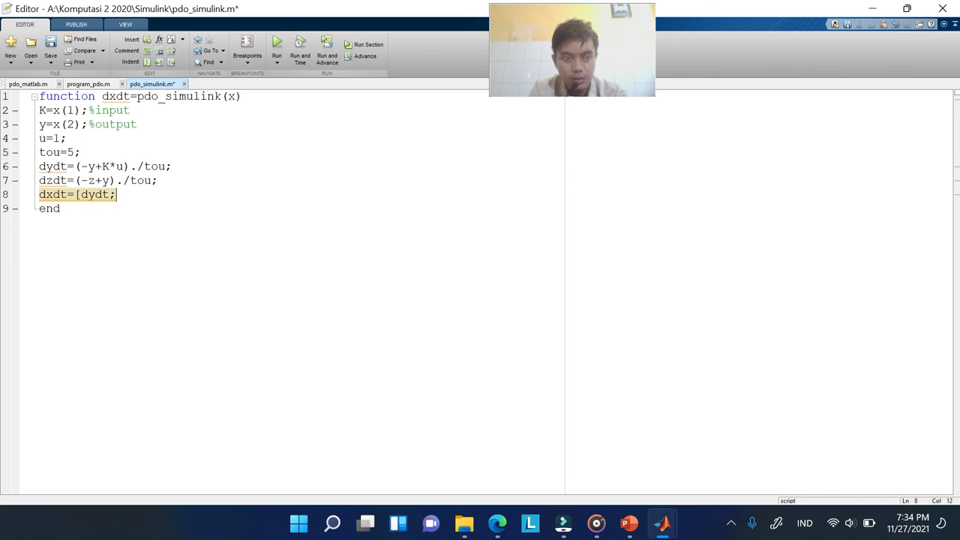
text(dzdt];)
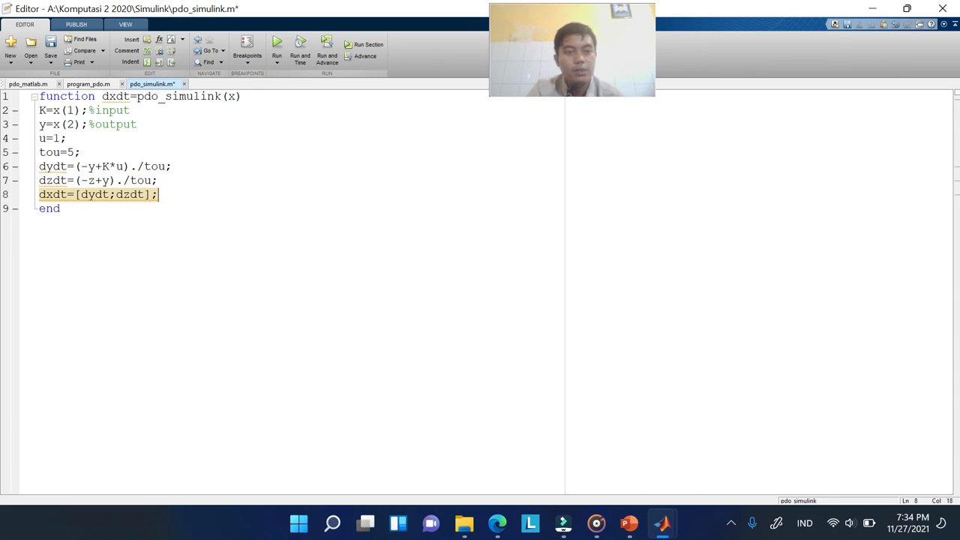
Save pdo_simulink.m with the dzdt equation and the combined dxdt output
drag(60, 167, 103, 181)
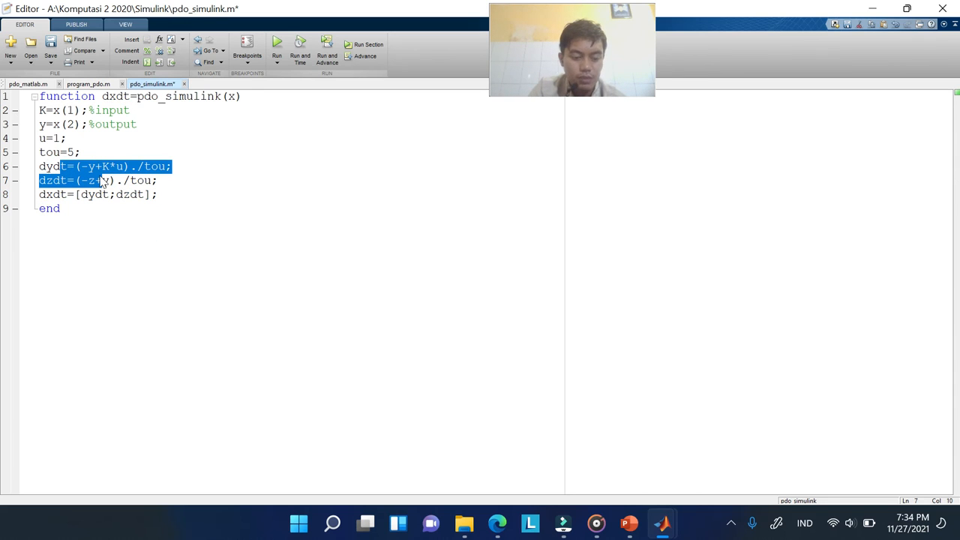
click(51, 42)
click(183, 187)
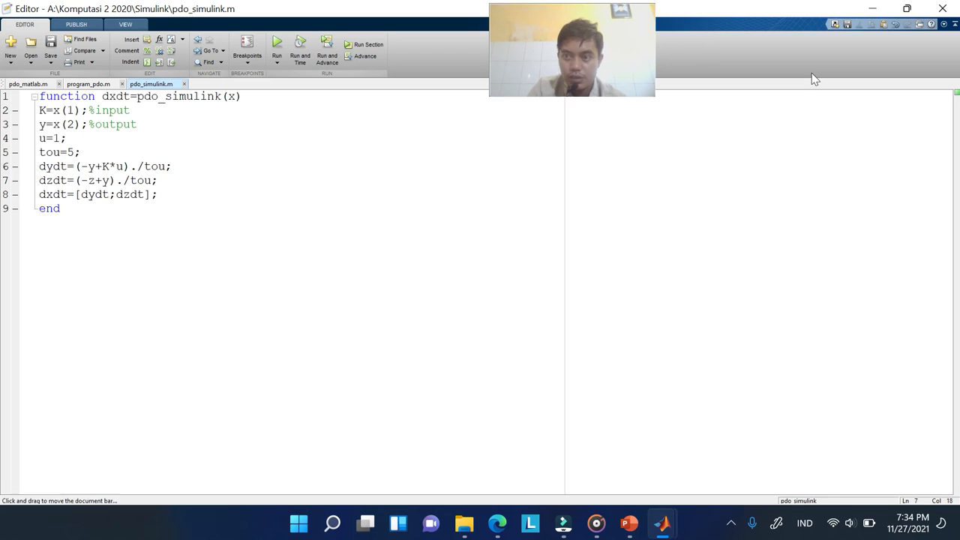
Bring up the pdo_simulink_ok model and the output y(t) scope side by side, and run the simulation
mouse_move(666, 530)
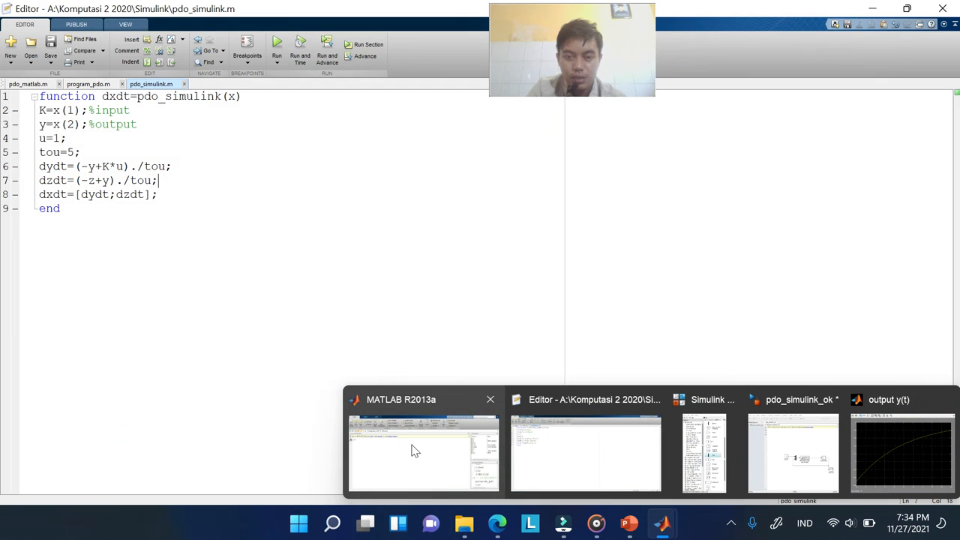
mouse_move(415, 450)
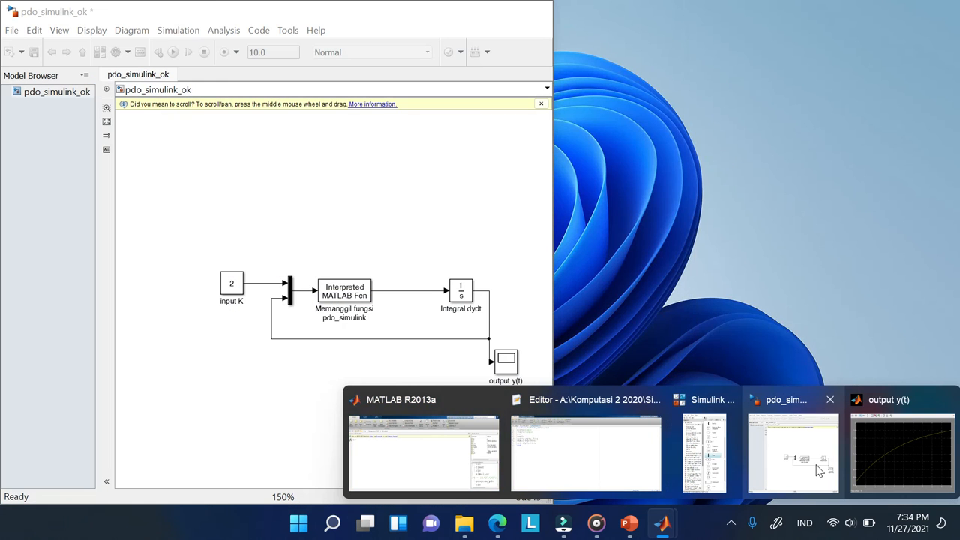
click(793, 453)
mouse_move(662, 531)
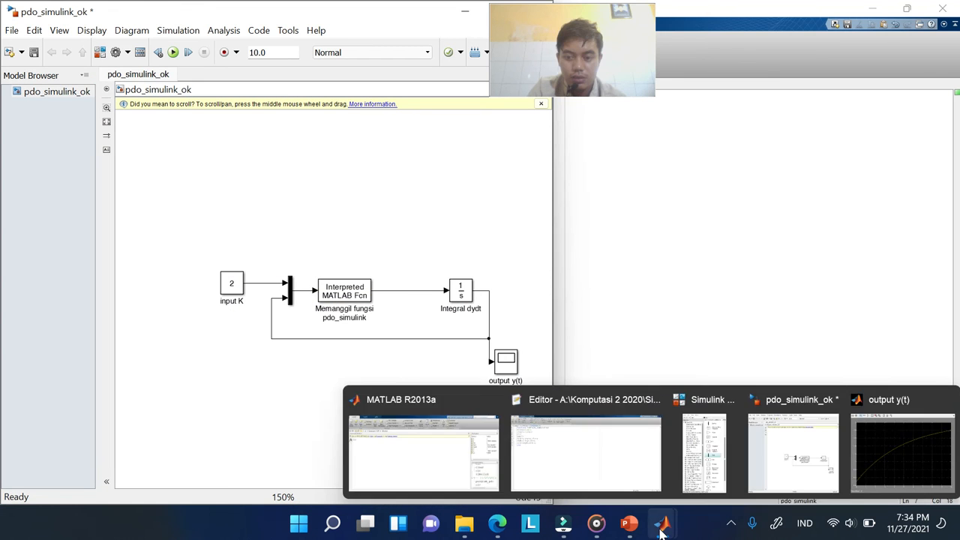
click(892, 446)
click(378, 216)
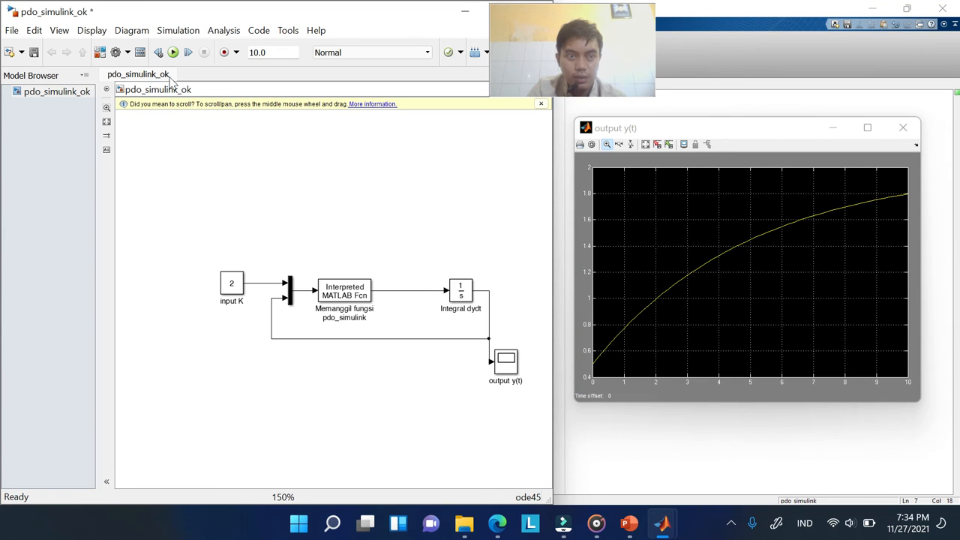
click(177, 54)
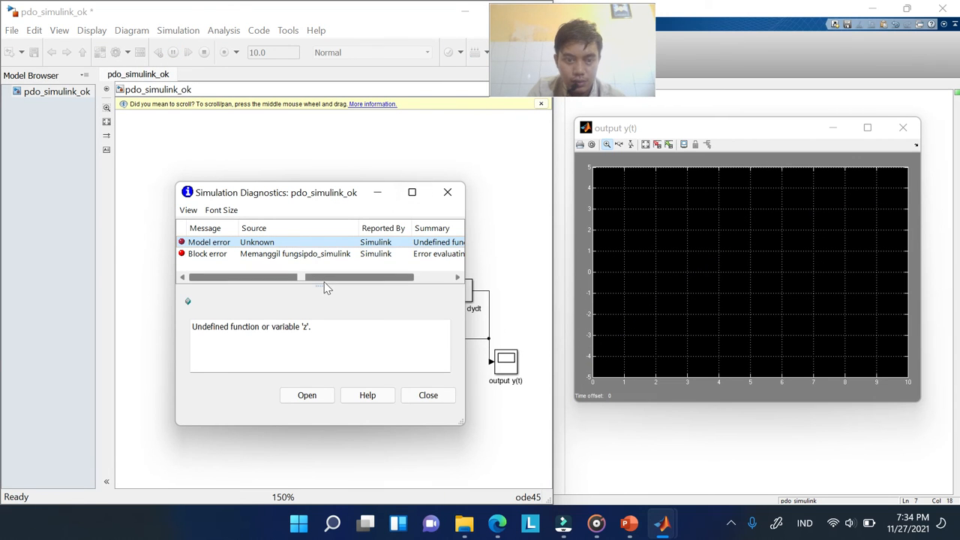
Enlarge the simulation diagnostics and widen the Summary column to read the model and block errors in full
drag(324, 284, 359, 269)
click(413, 193)
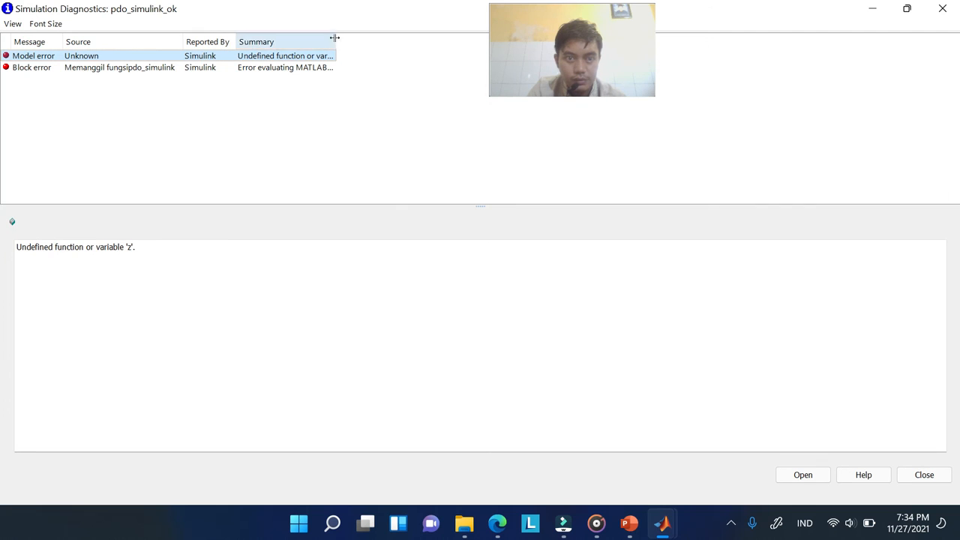
double_click(335, 37)
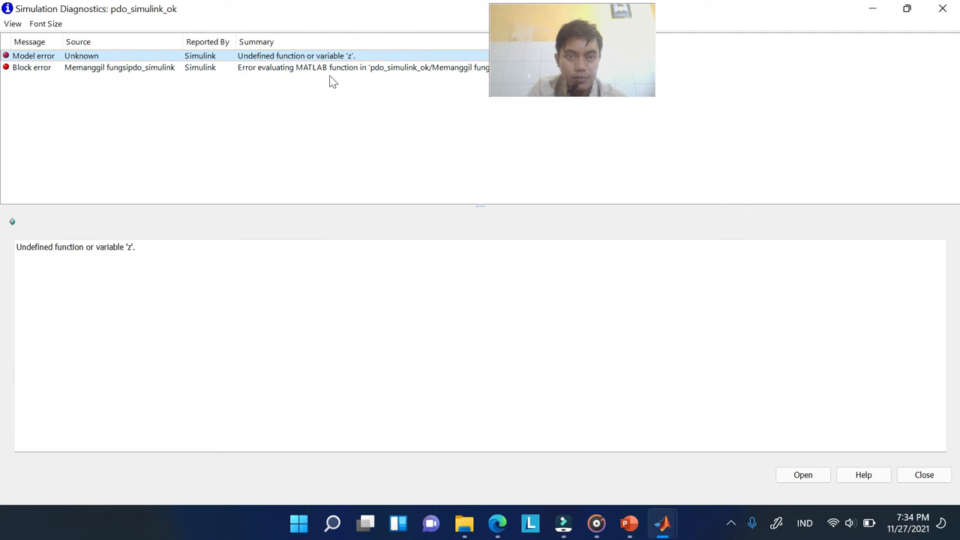
click(553, 65)
drag(654, 81, 683, 85)
click(365, 57)
click(311, 58)
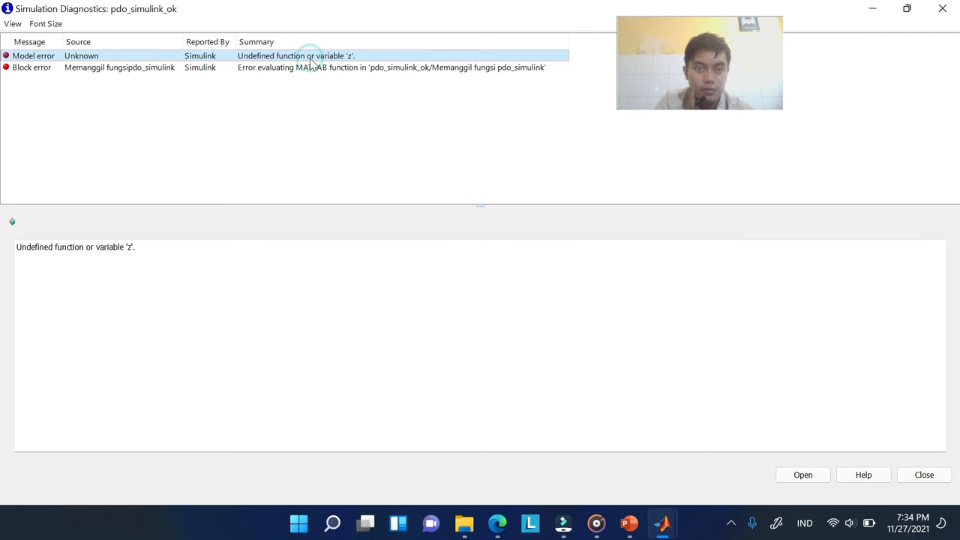
click(872, 8)
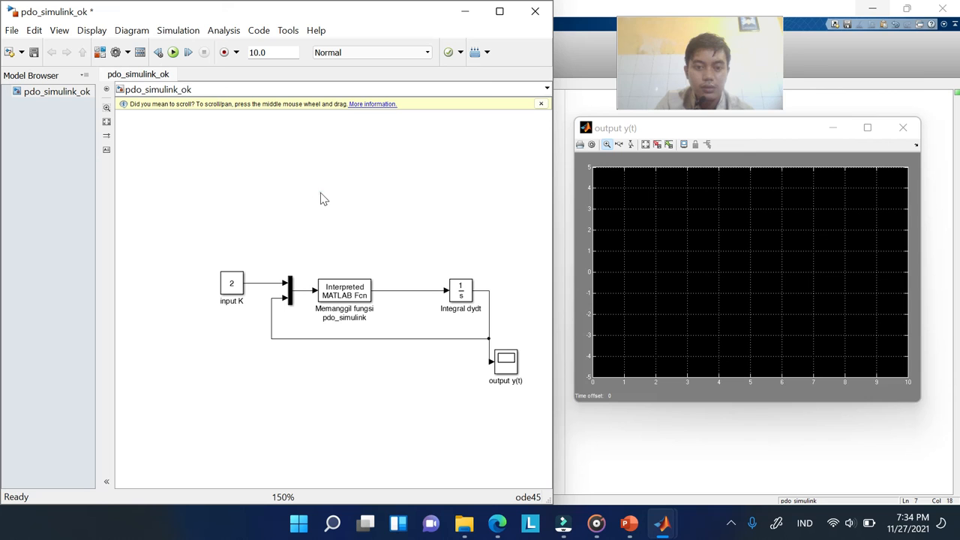
Inspect the parameters of the Integral dydt block without changing them
click(467, 293)
double_click(466, 293)
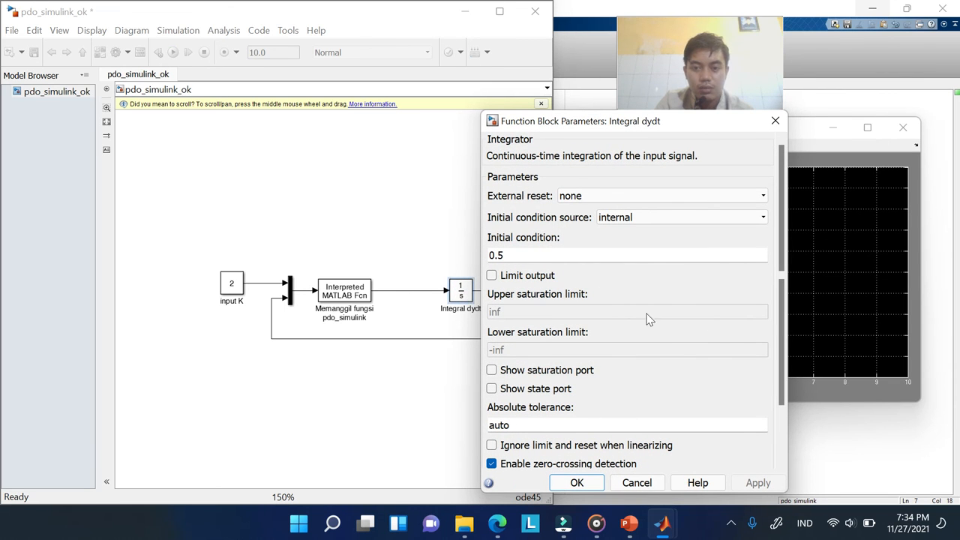
click(636, 482)
Set the output dimensions of the Interpreted MATLAB Function block that calls pdo_simulink to 2
double_click(336, 296)
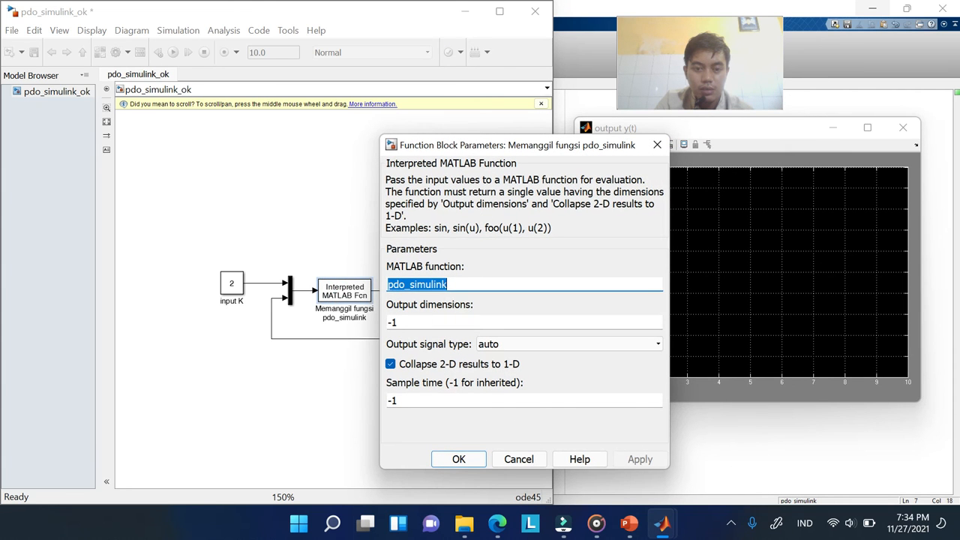
click(418, 322)
double_click(417, 322)
text(2)
click(634, 460)
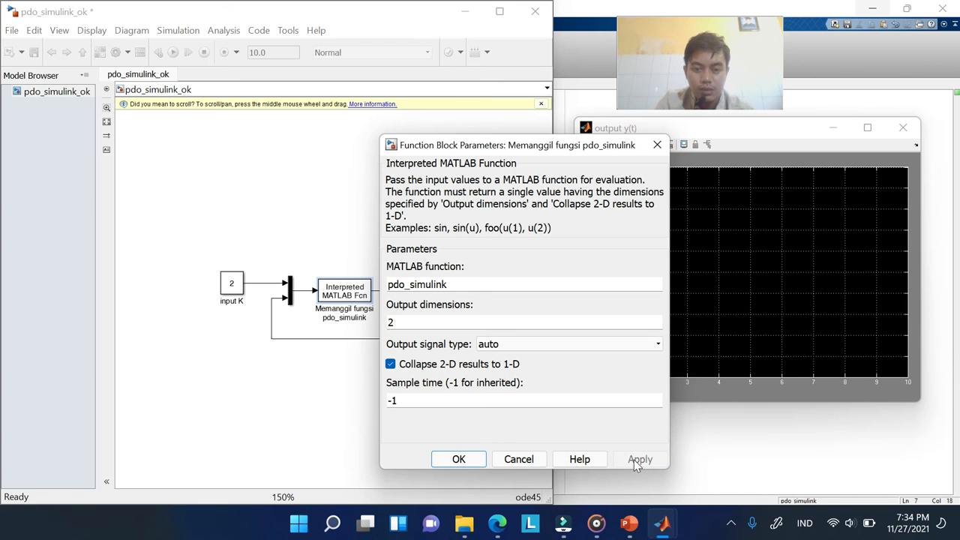
click(442, 461)
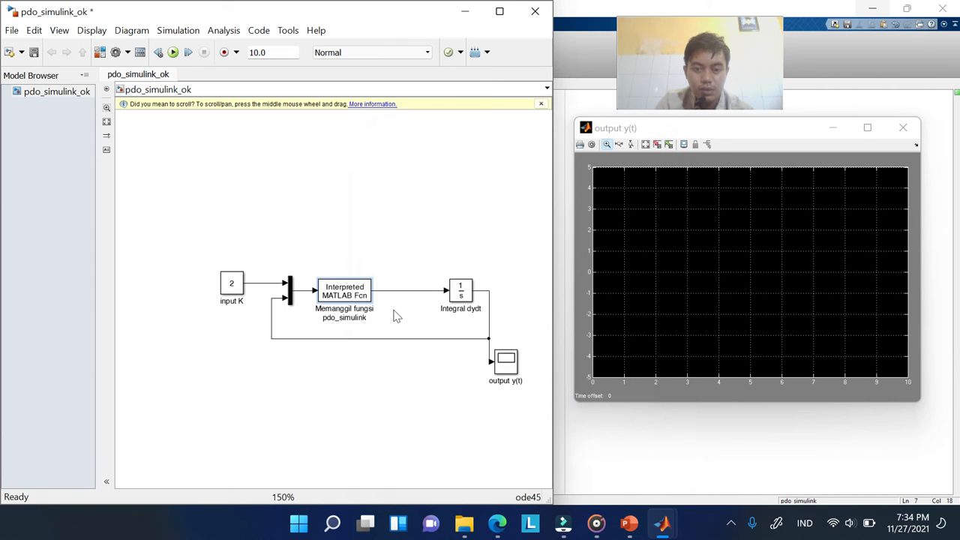
Rerun the simulation, read the error summaries in the enlarged diagnostics, and close them
click(174, 52)
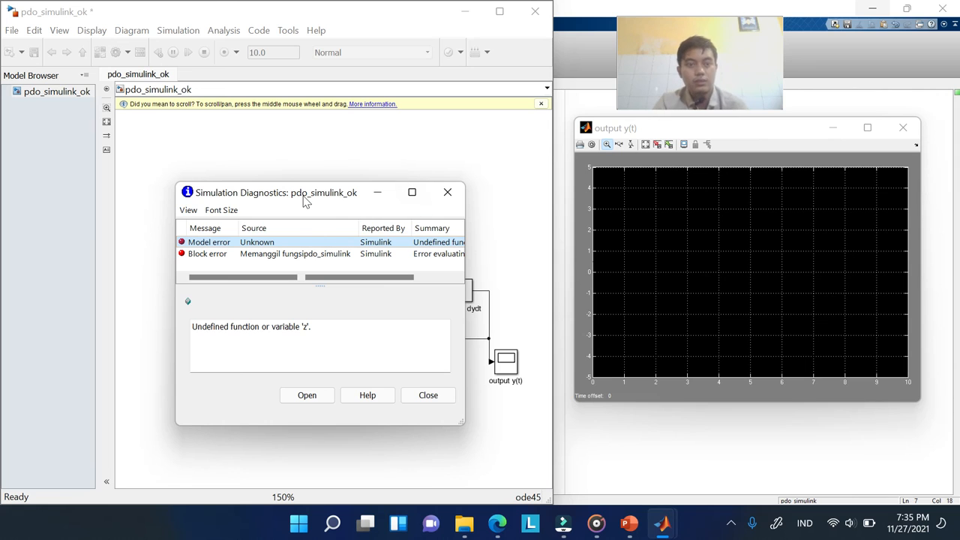
click(411, 192)
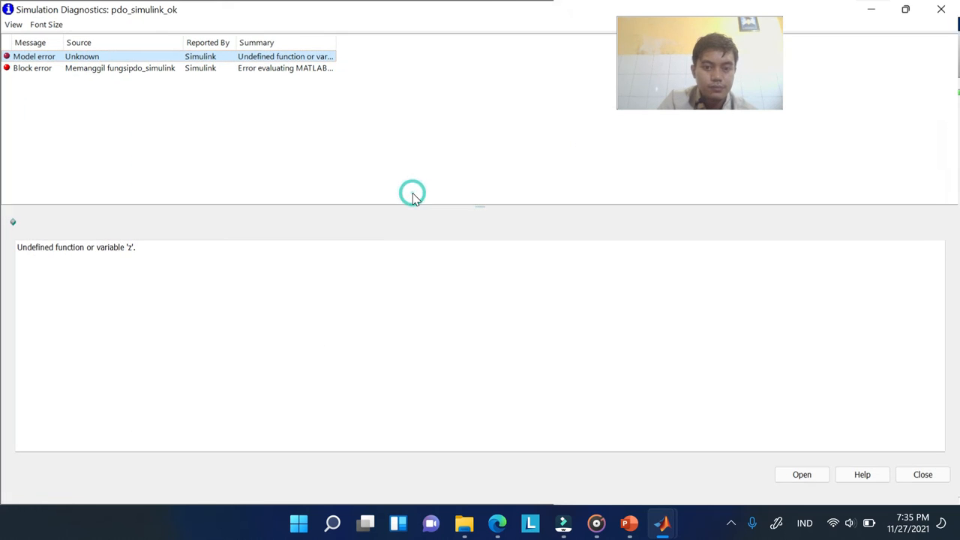
drag(335, 42, 473, 46)
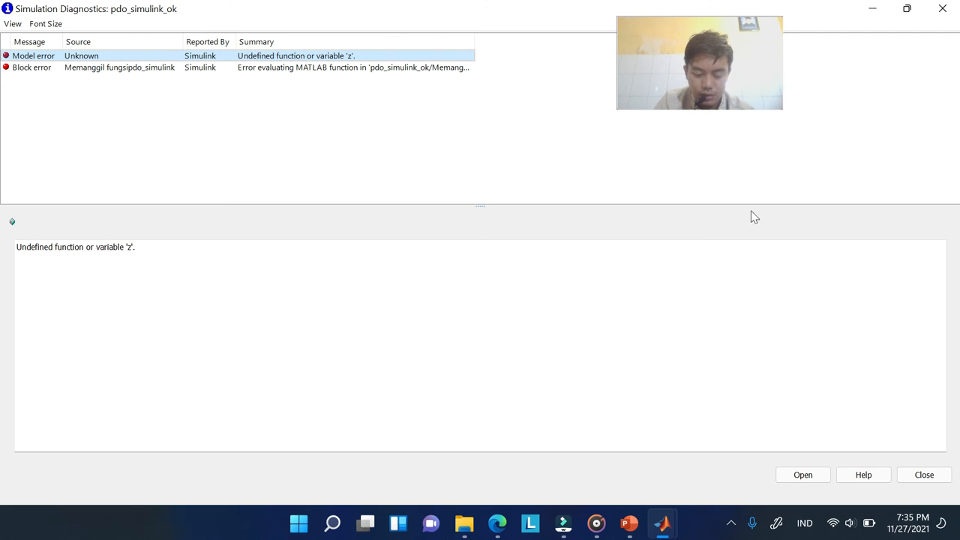
click(930, 476)
Try turning off Collapse 2-D results to 1-D and setting the output signal type to complex for the pdo_simulink function block
double_click(354, 292)
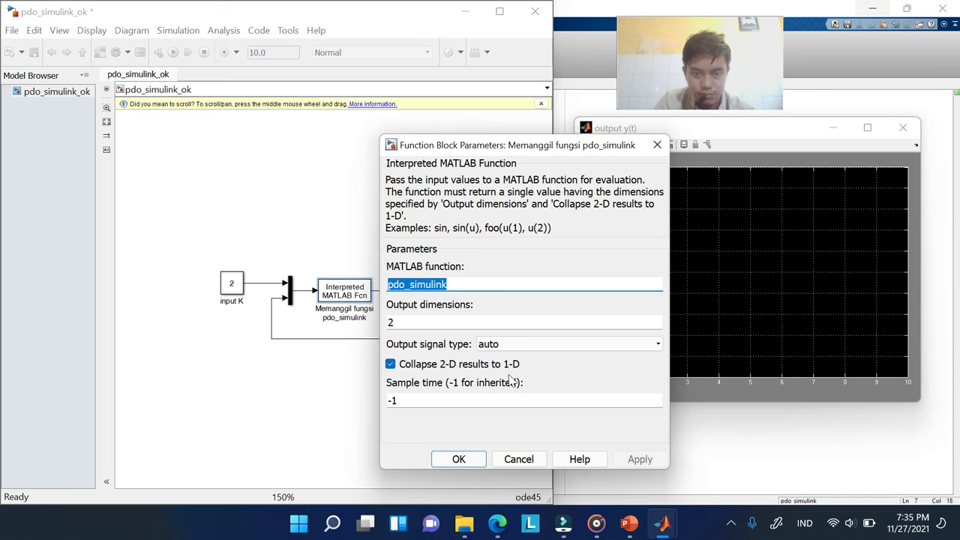
drag(401, 400, 387, 400)
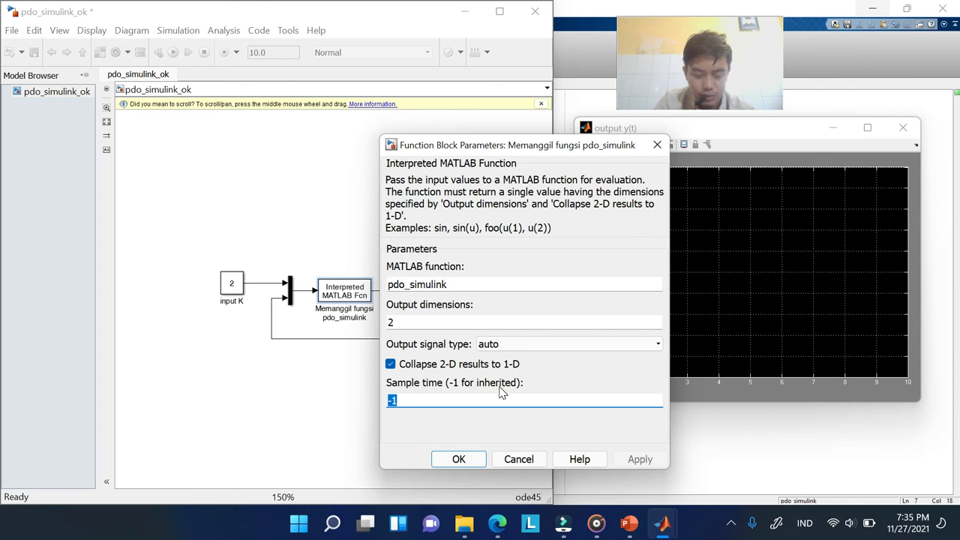
click(424, 366)
click(424, 368)
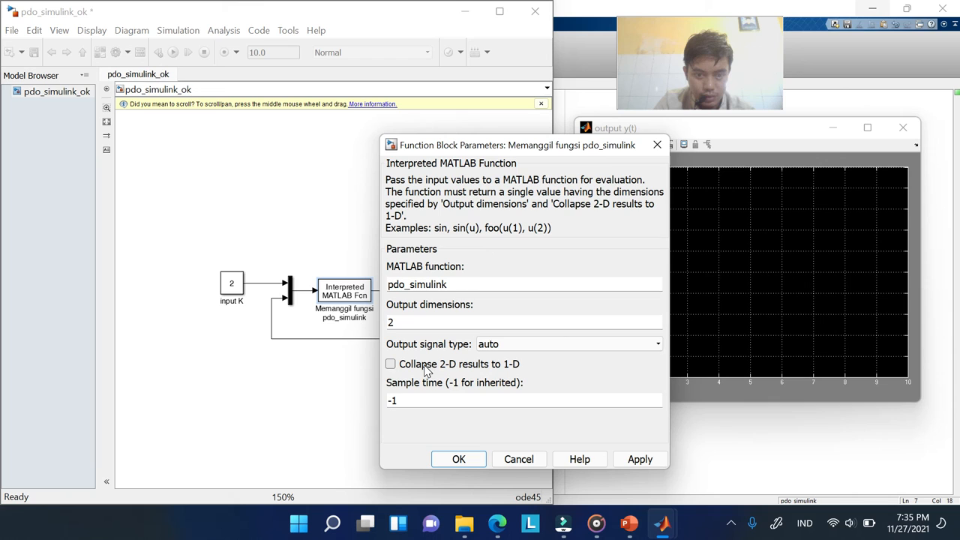
click(424, 367)
click(515, 344)
click(510, 371)
click(510, 347)
click(510, 381)
click(510, 344)
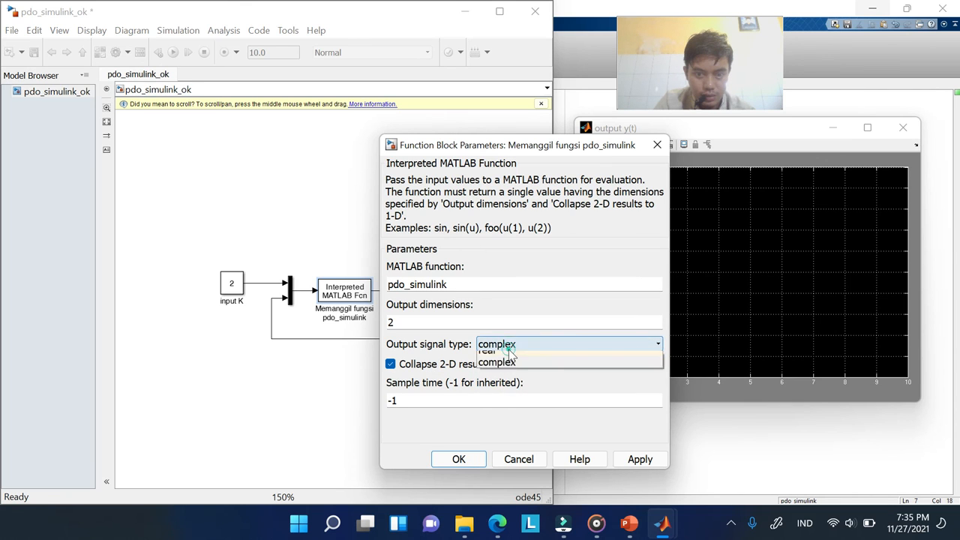
click(510, 358)
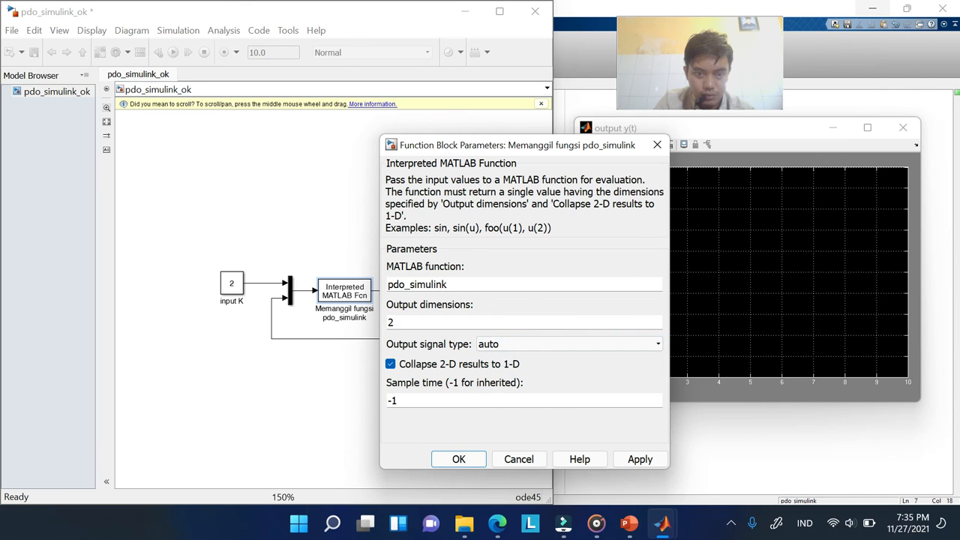
Try leaving the function block's sample time empty, restore it to -1, and close the block parameters
drag(405, 400, 387, 401)
key(BackSpace)
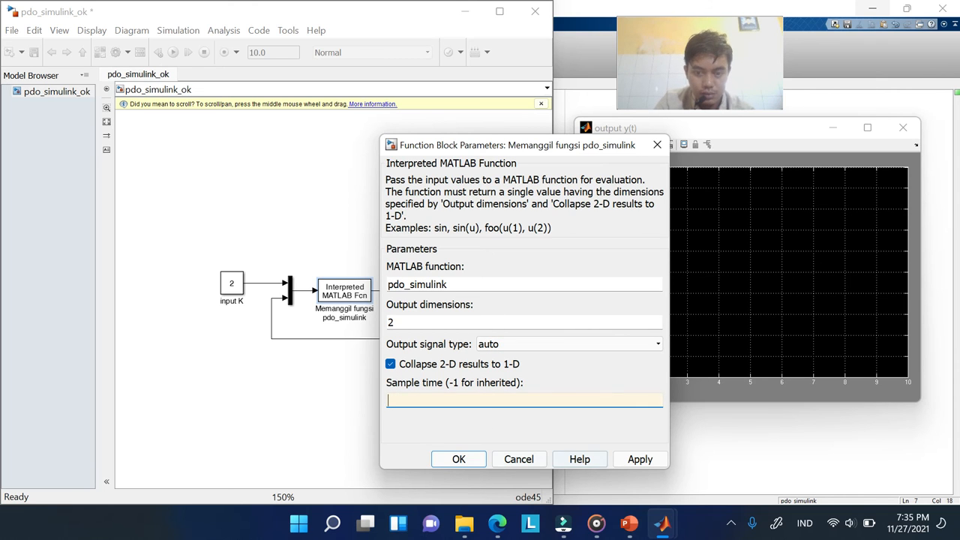
click(644, 462)
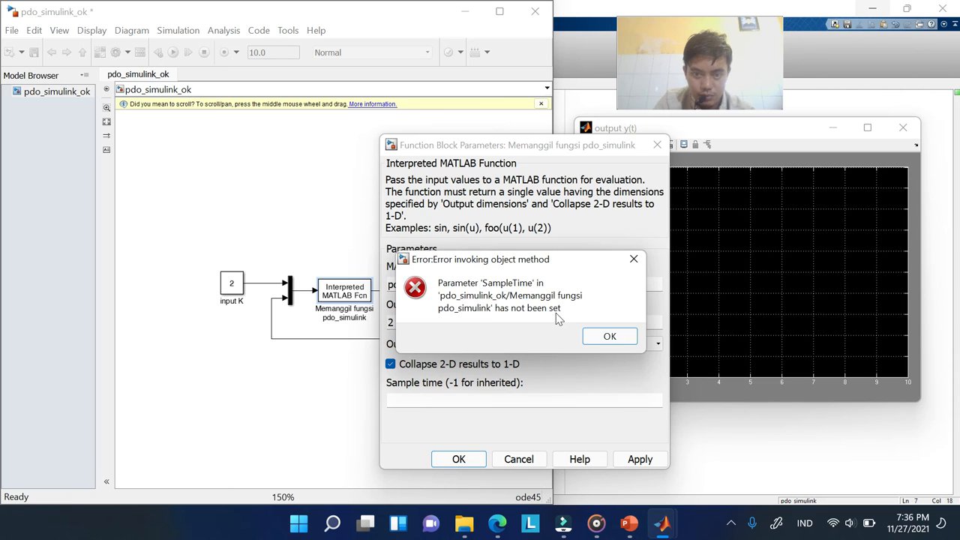
click(608, 334)
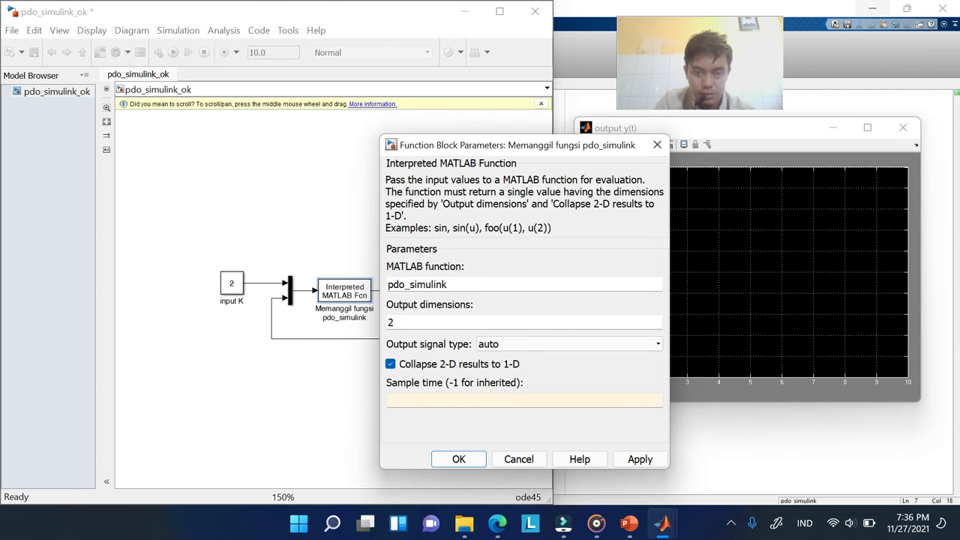
click(418, 396)
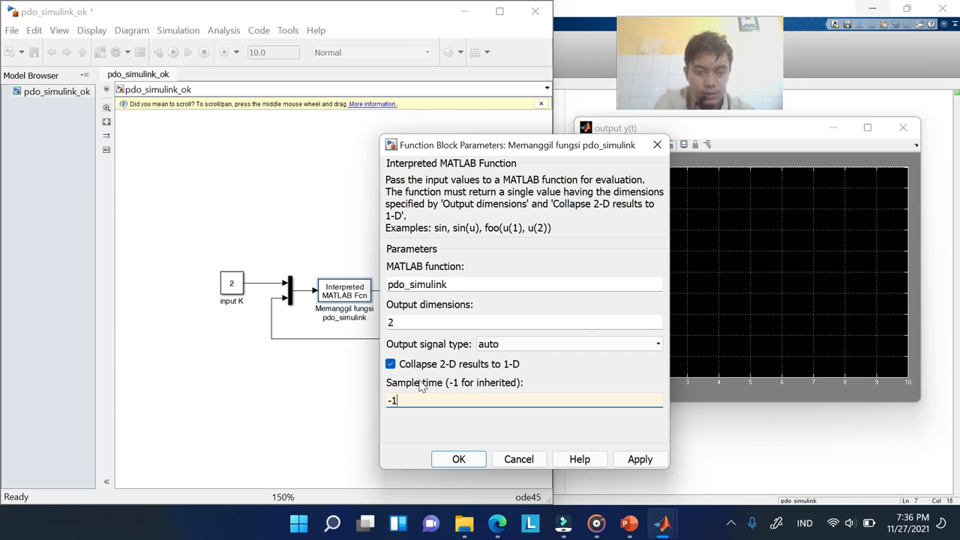
click(458, 457)
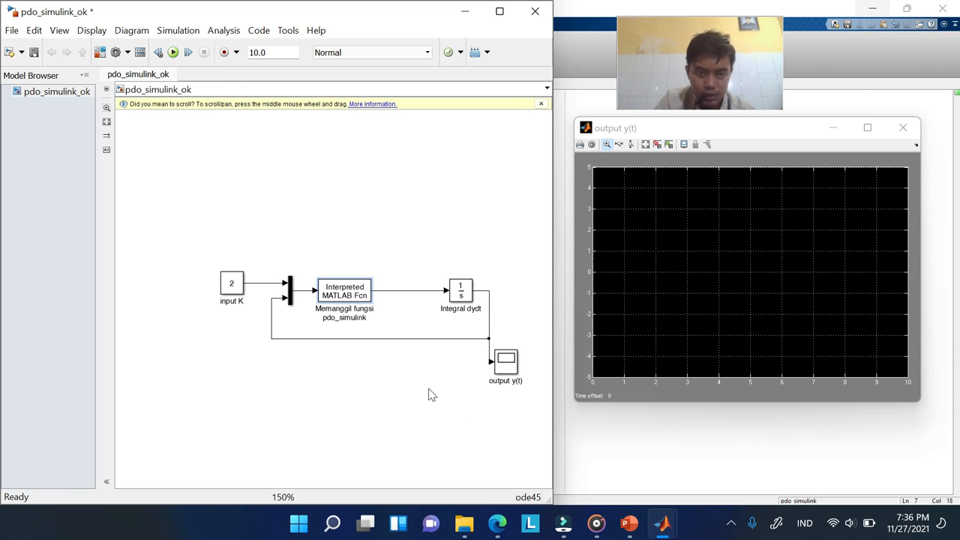
Try replacing the combined dxdt vector in pdo_simulink.m with dxdt(1)=dydt, and undo the replacement
mouse_move(661, 524)
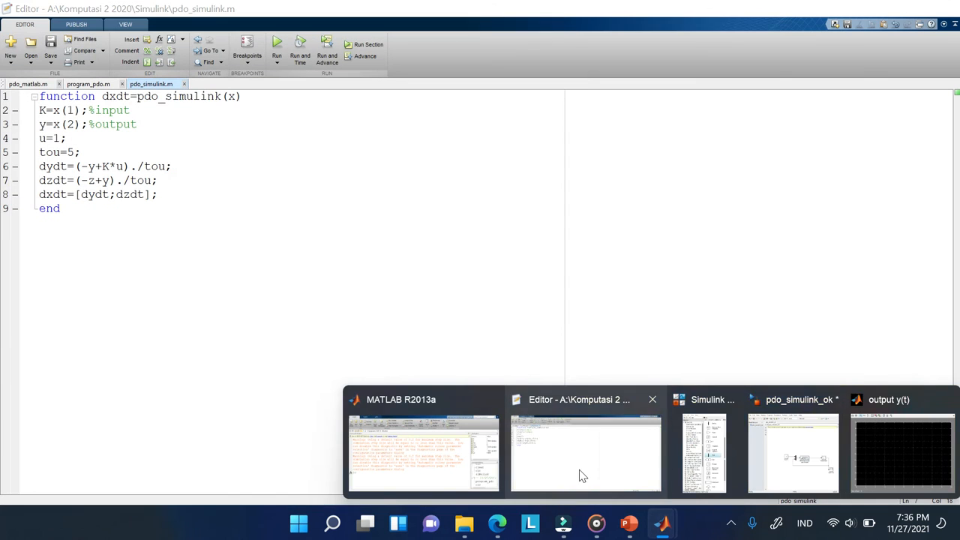
click(578, 472)
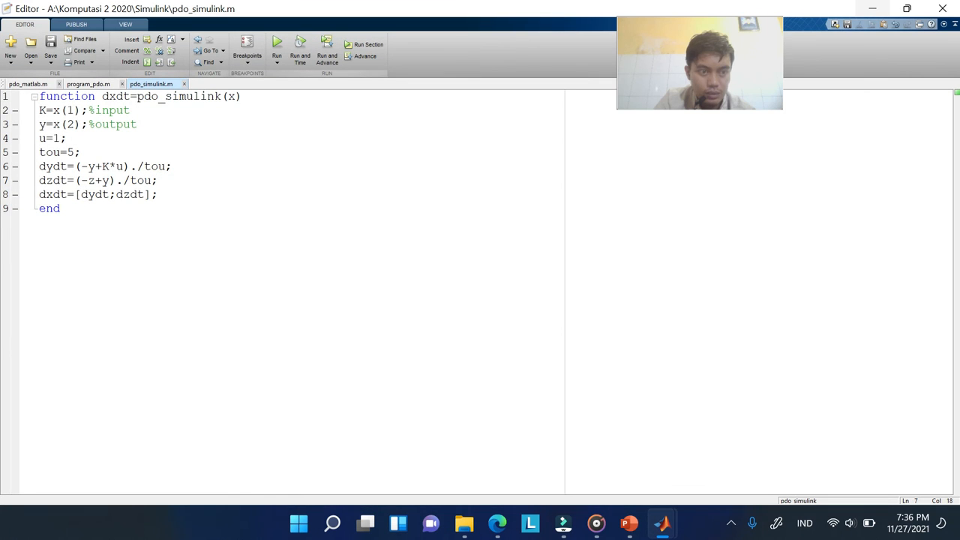
click(53, 194)
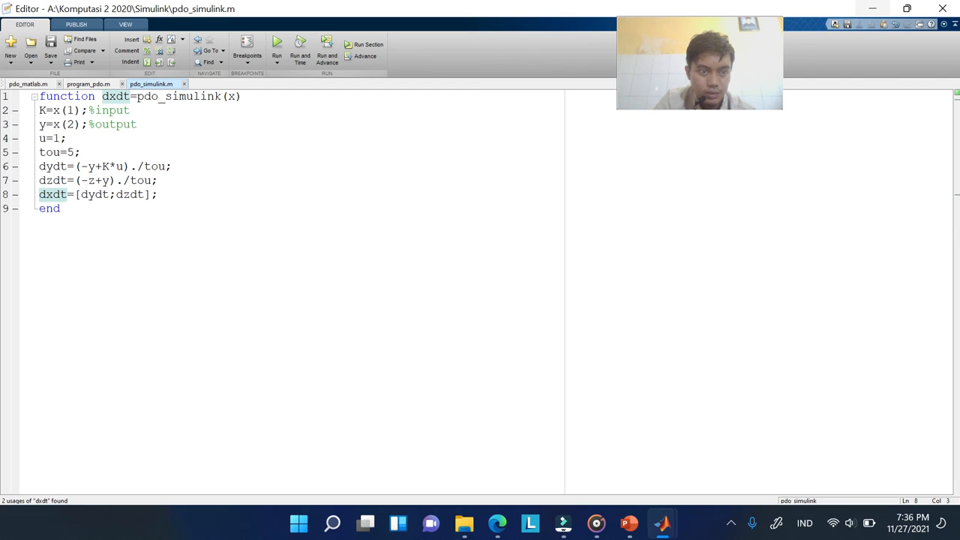
mouse_move(78, 195)
mouse_down()
mouse_move(157, 195)
mouse_move(68, 195)
mouse_up()
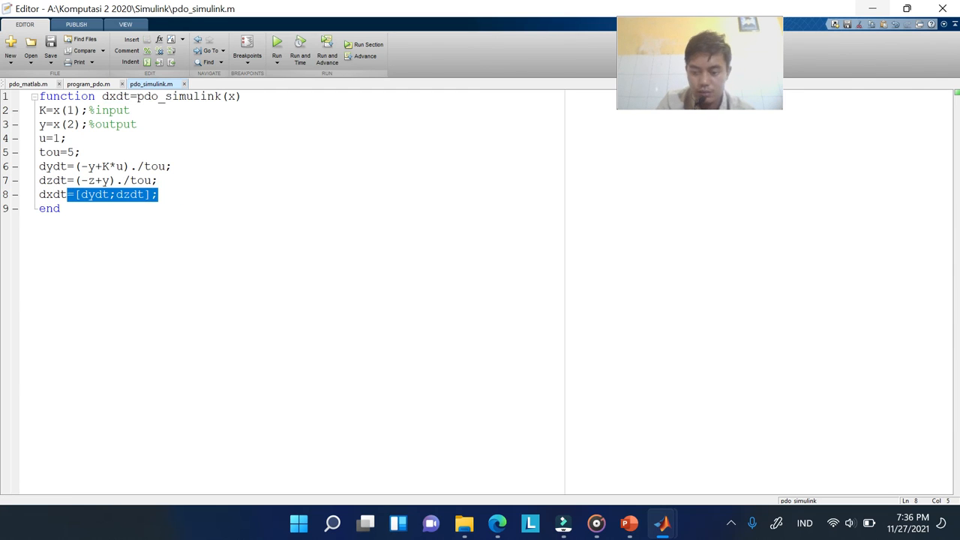
text((1)=)
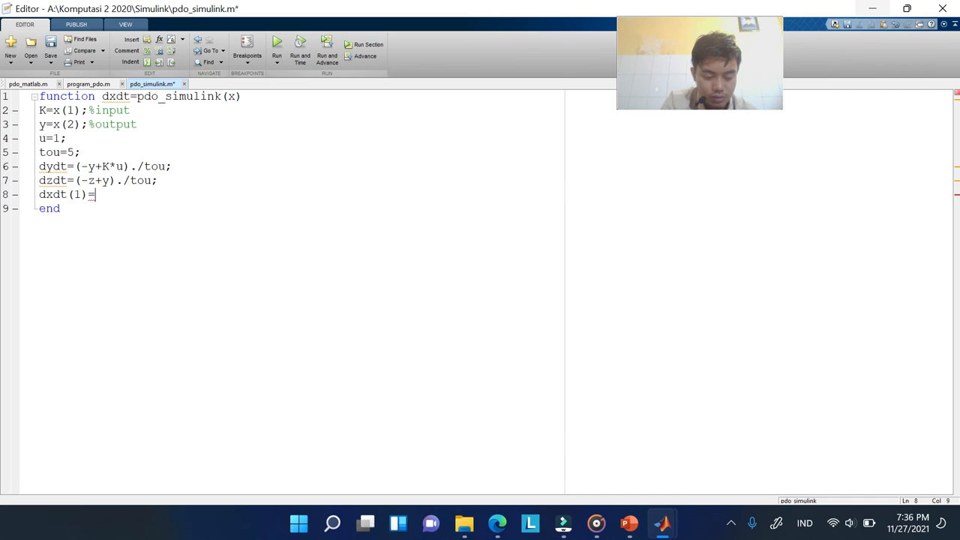
text(dydt)
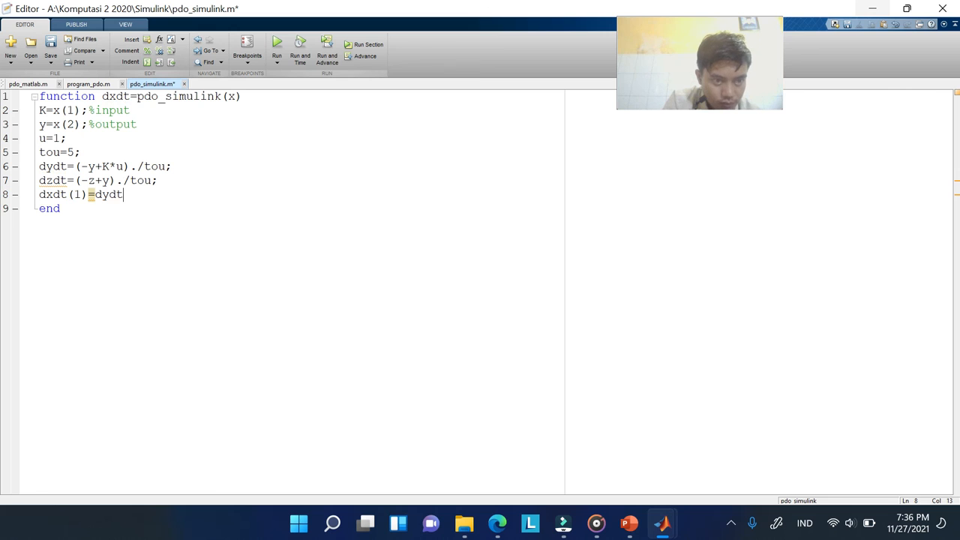
key(ctrl+z)
key(ctrl+z)
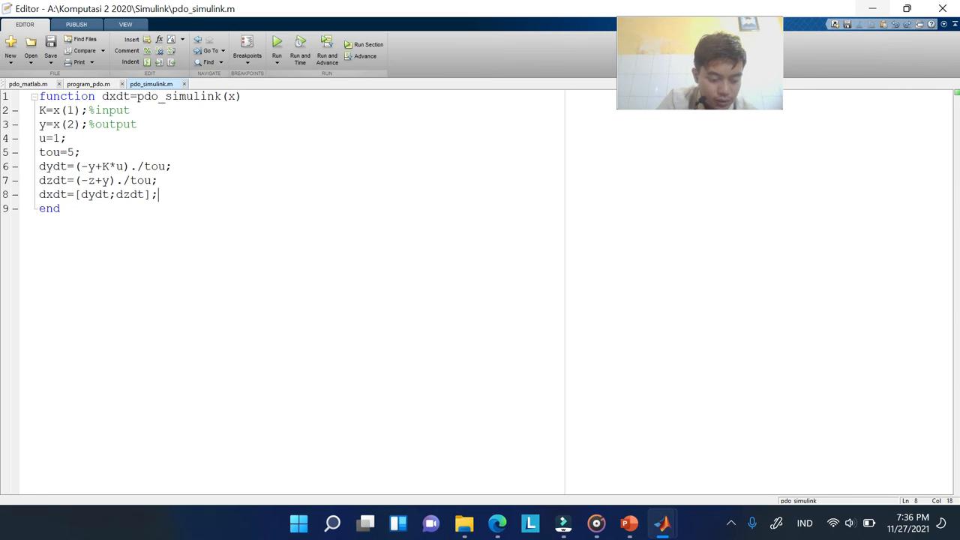
Add the line z=x(3);%output below the y definition in pdo_simulink.m and save the file
click(99, 195)
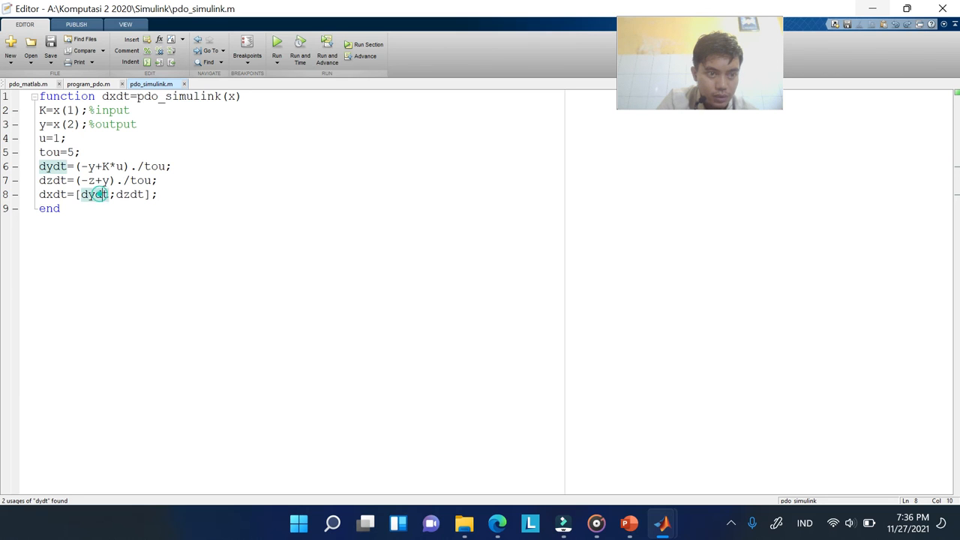
click(122, 194)
click(147, 124)
key(Return)
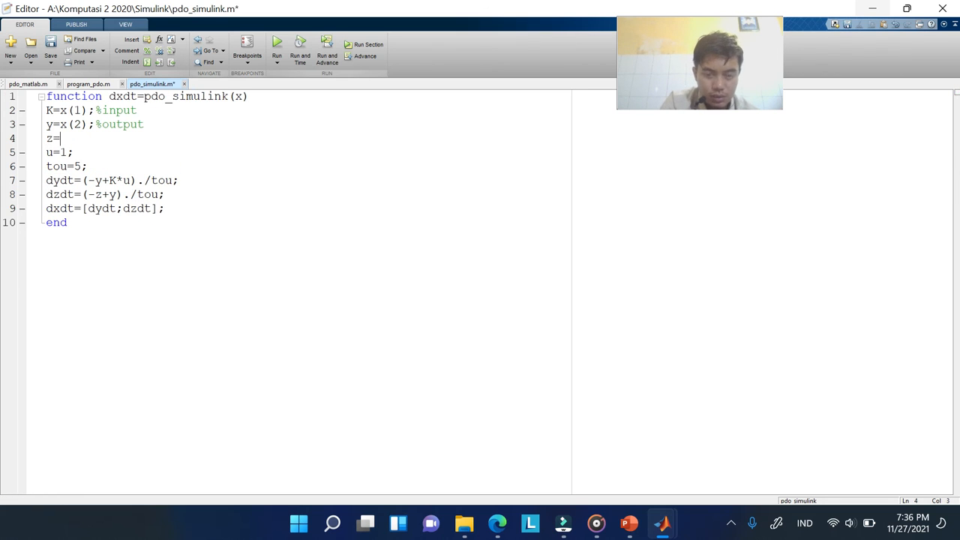
text(z=x(3);%out)
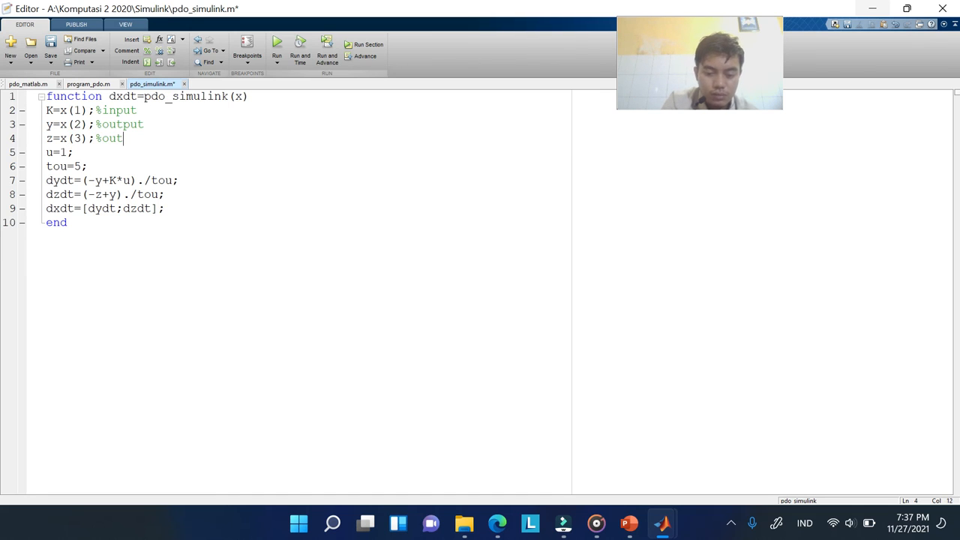
text(put)
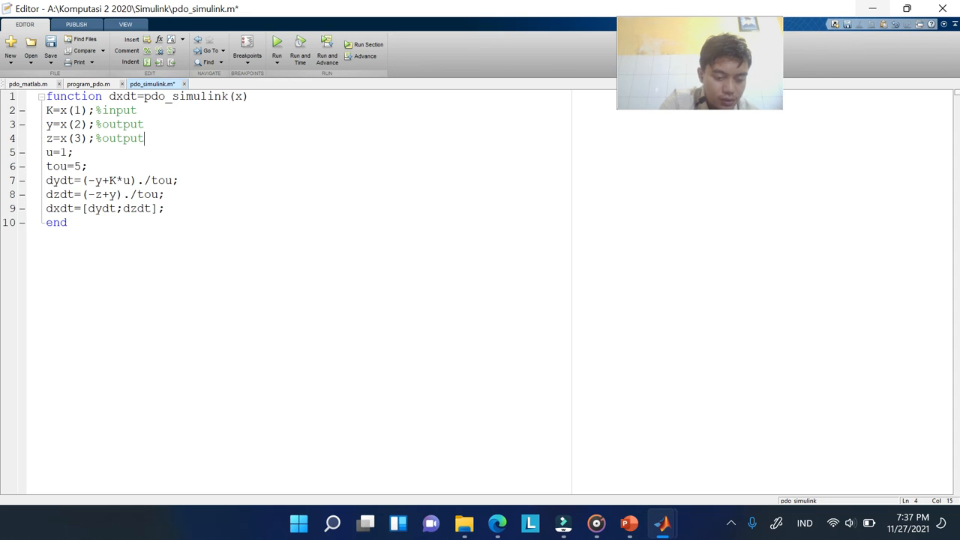
key(ctrl+s)
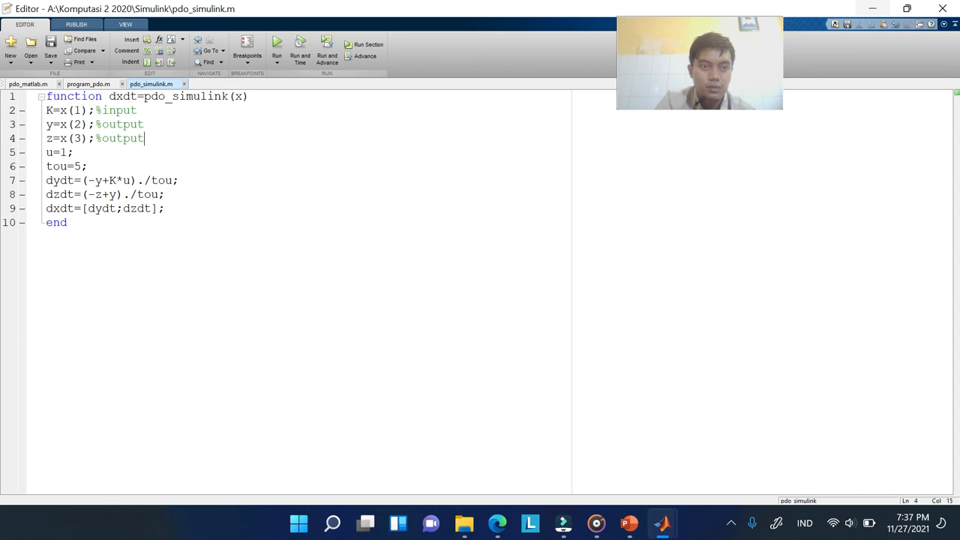
Run the pdo_simulink_ok simulation and autoscale the output y(t) scope to view both response curves
click(870, 8)
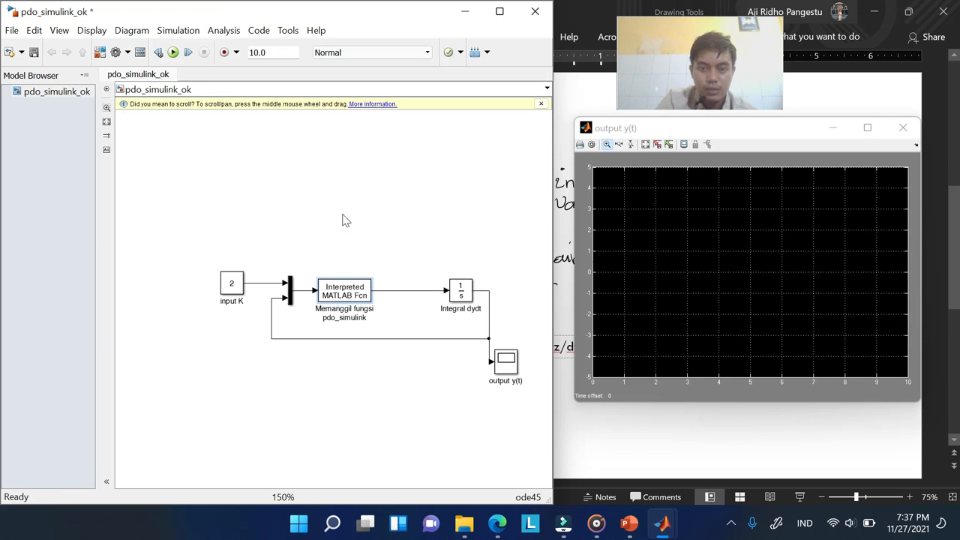
click(173, 53)
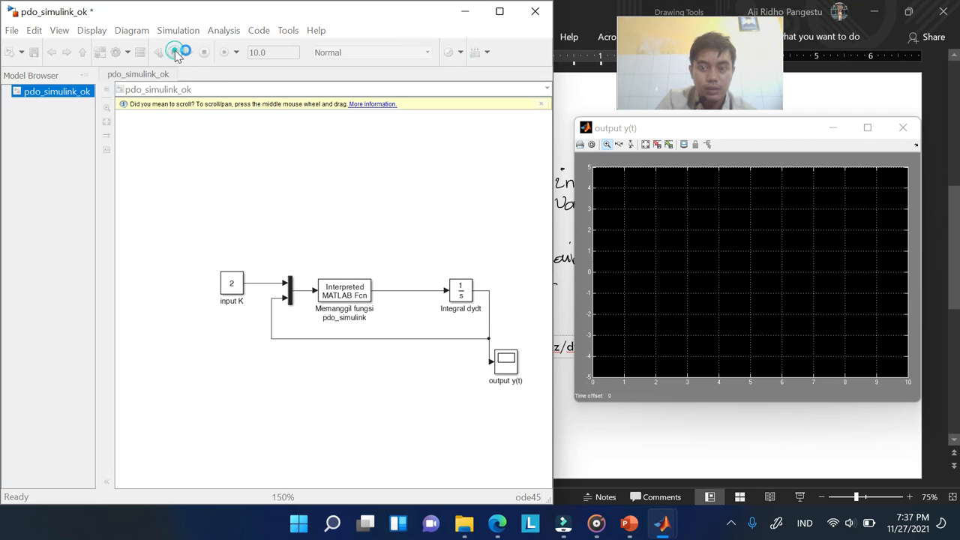
right_click(673, 253)
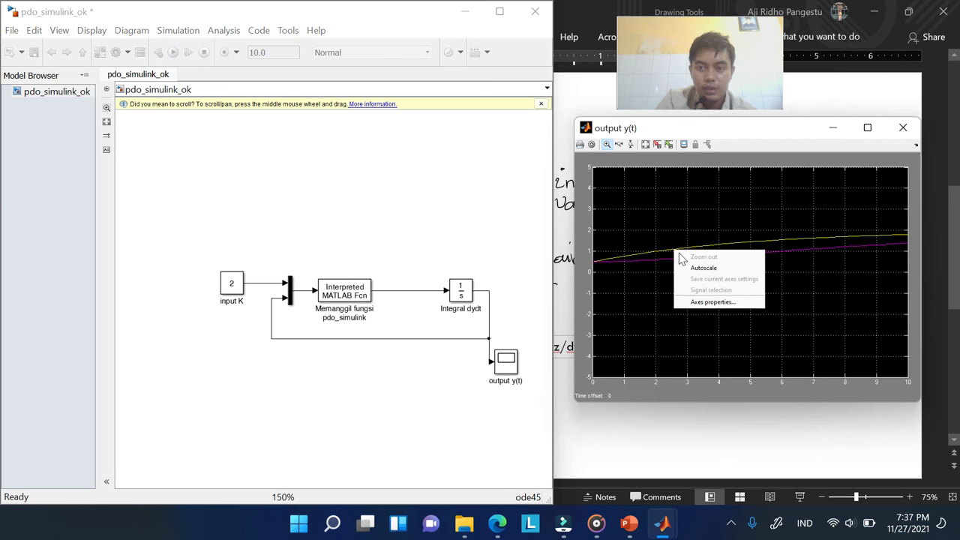
click(714, 274)
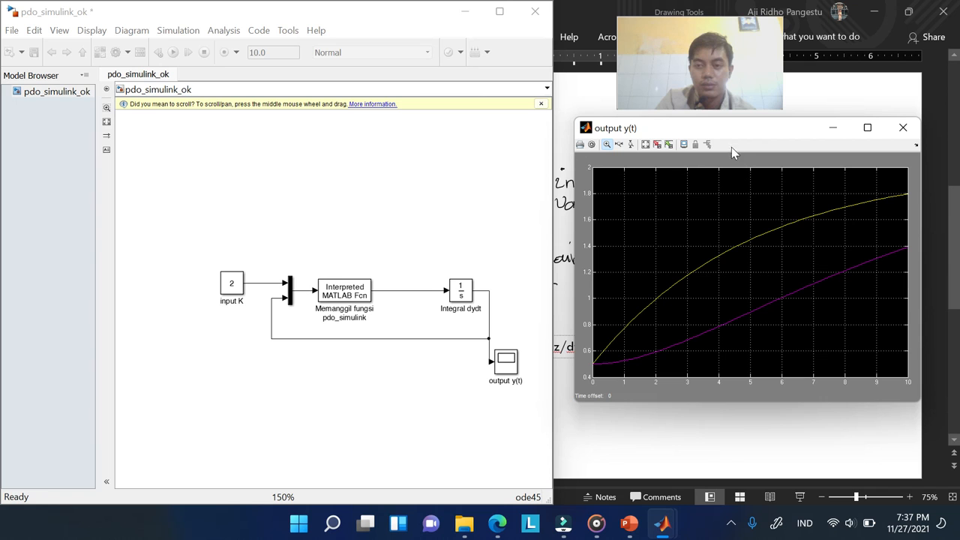
drag(726, 134, 698, 129)
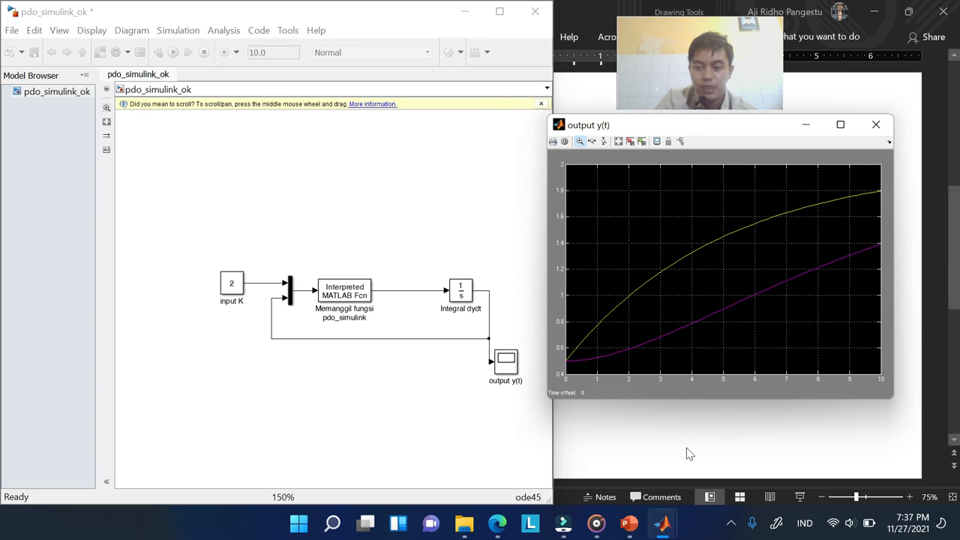
Bring up program_pdo.m in the editor, and close the pdo_simulink_ok model with its changes saved
mouse_move(663, 523)
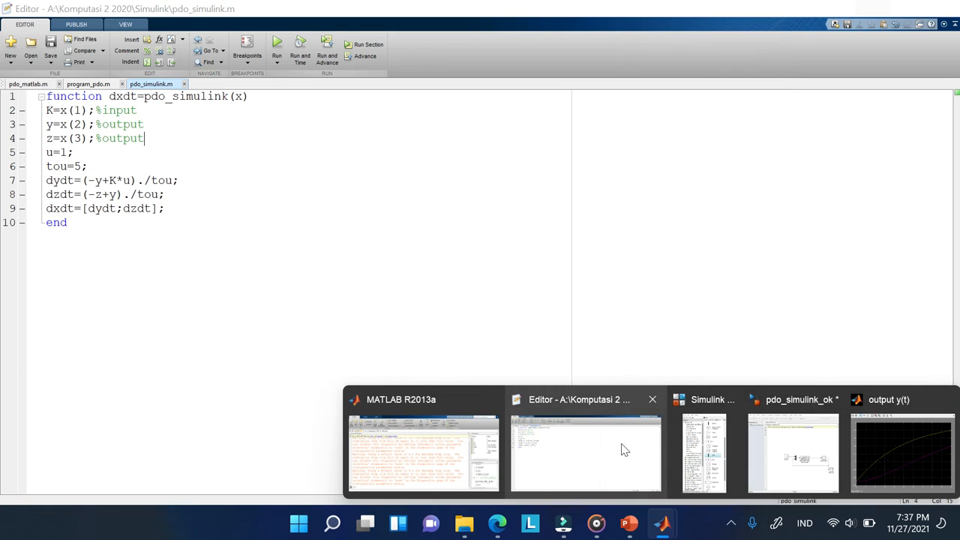
click(625, 450)
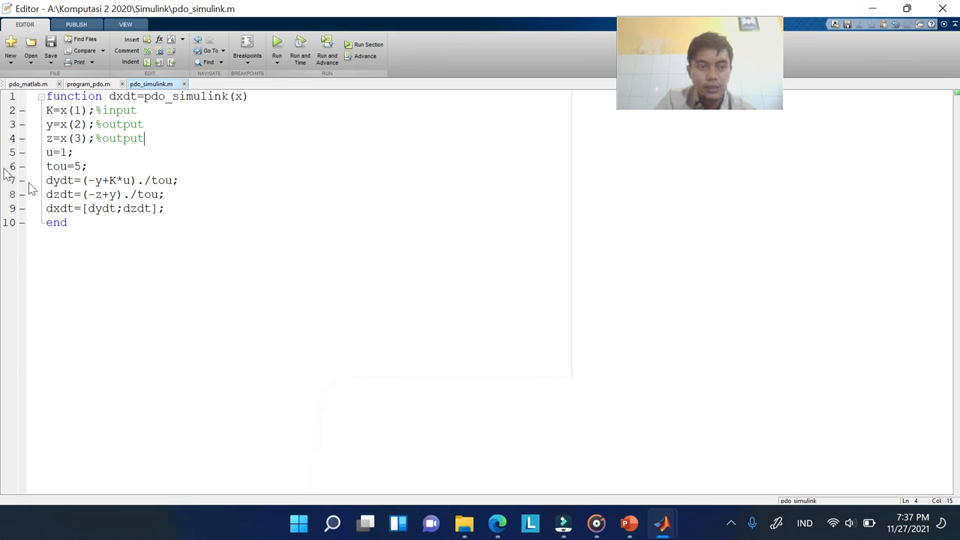
click(86, 84)
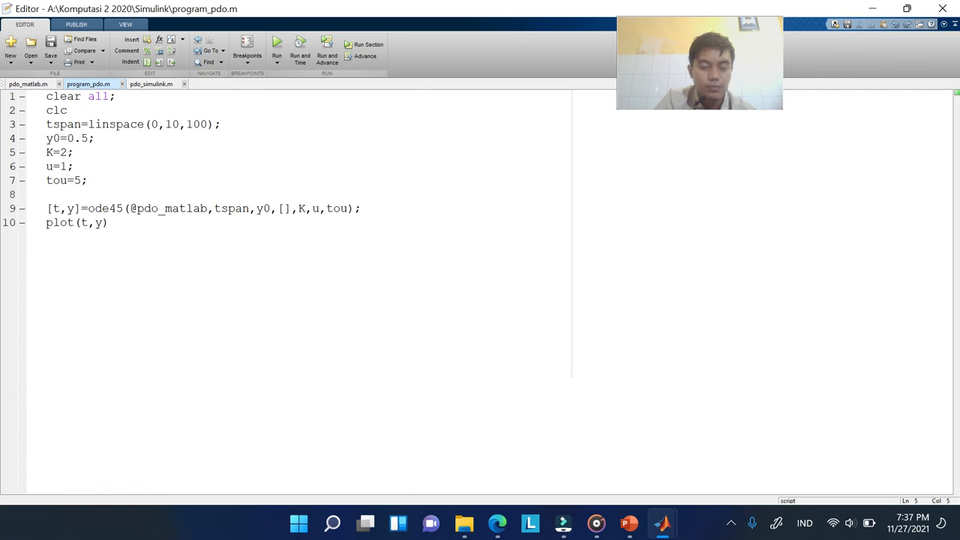
mouse_move(663, 527)
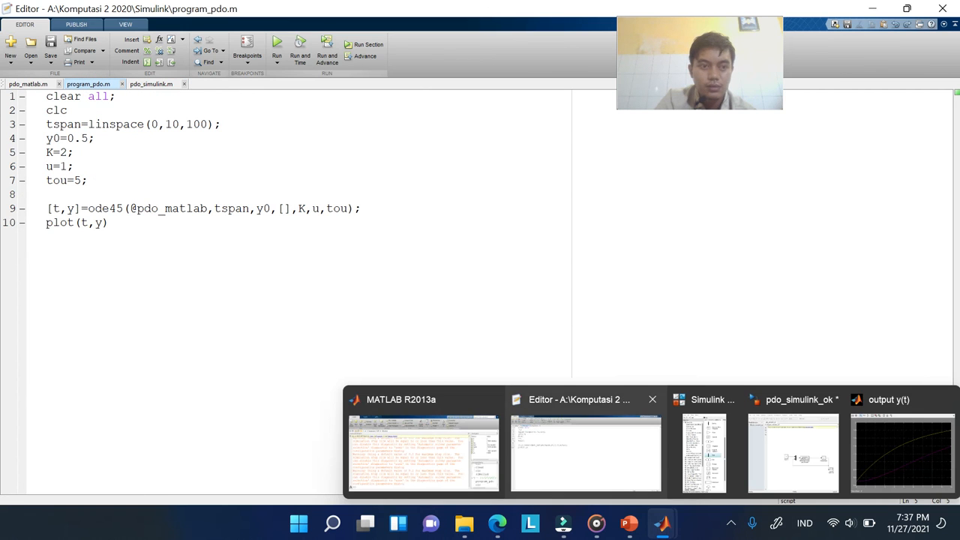
click(663, 528)
click(667, 528)
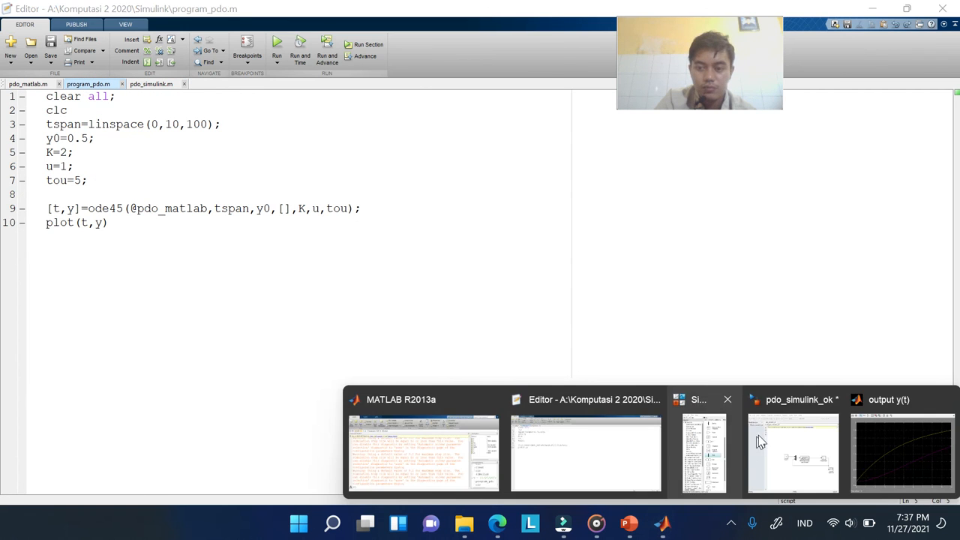
click(758, 435)
click(529, 18)
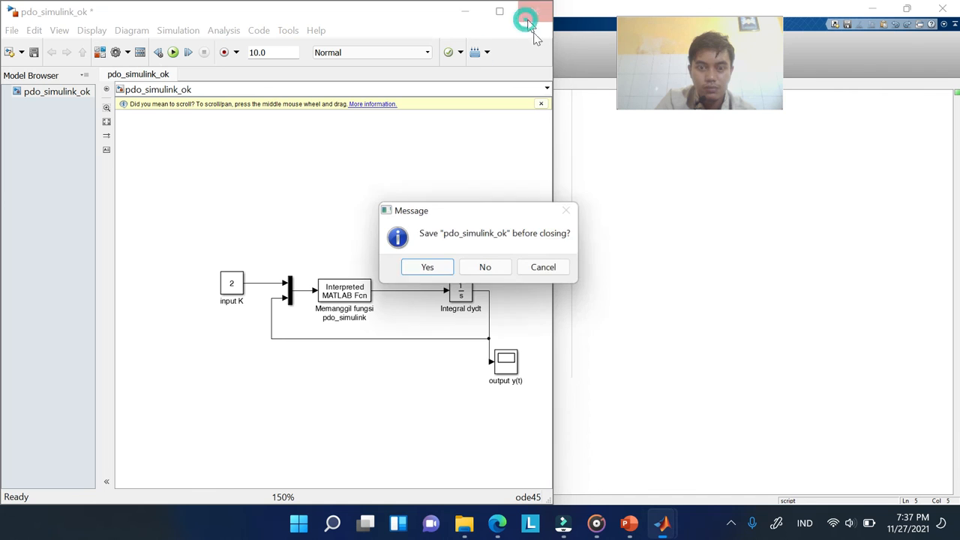
click(441, 270)
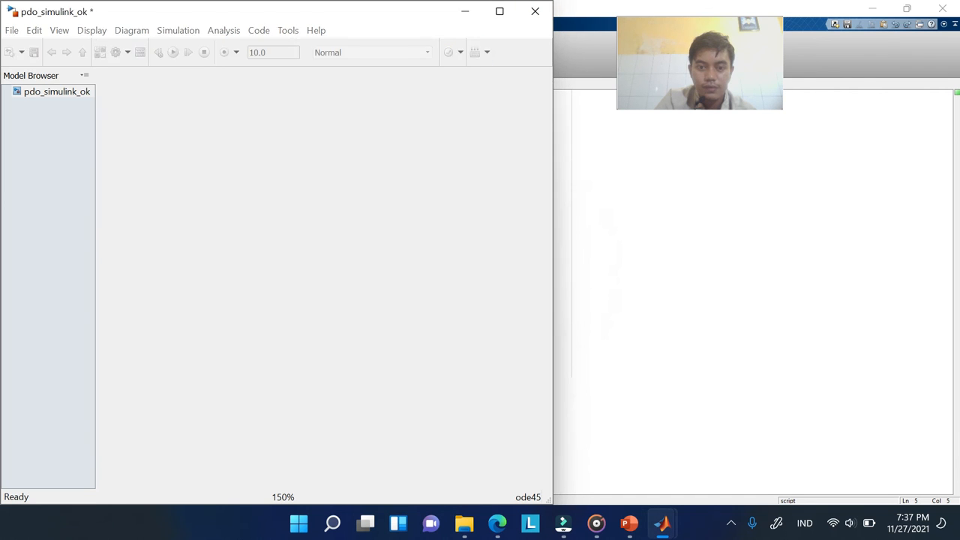
Close the Simulink library window and return to the end of the program_pdo.m script
click(663, 527)
click(824, 450)
click(943, 8)
click(381, 243)
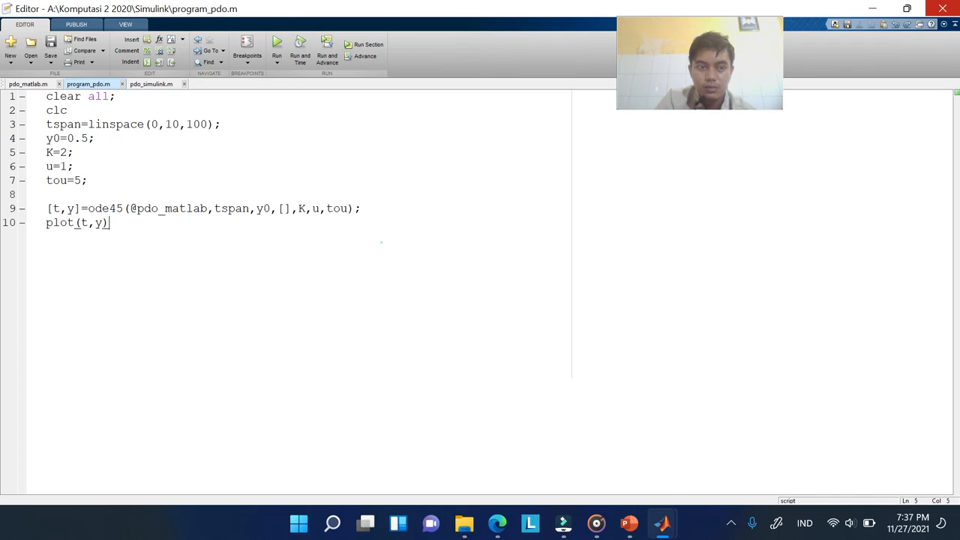
Clear all workspace variables, clear the Command Window, and close all figures using clear all, clc and close all
mouse_move(663, 535)
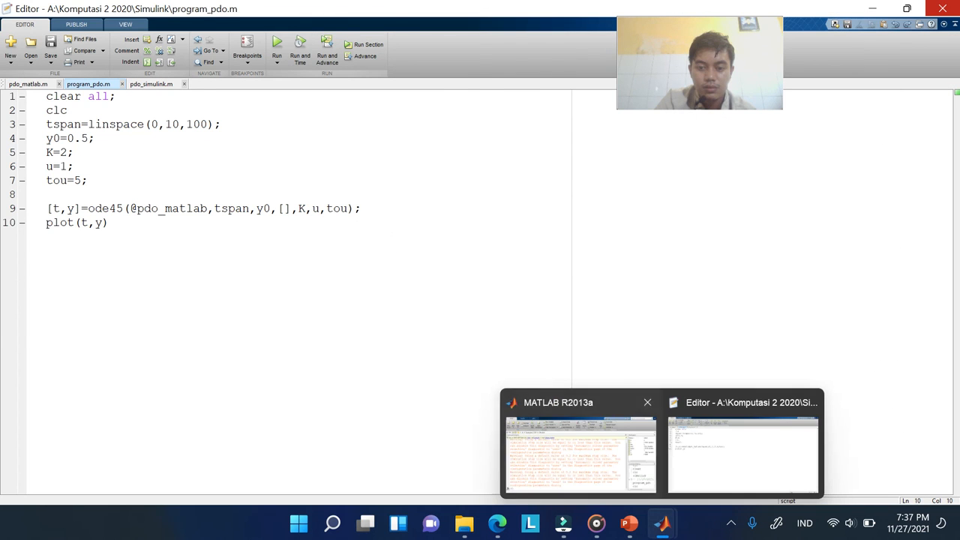
click(577, 450)
text(clear all)
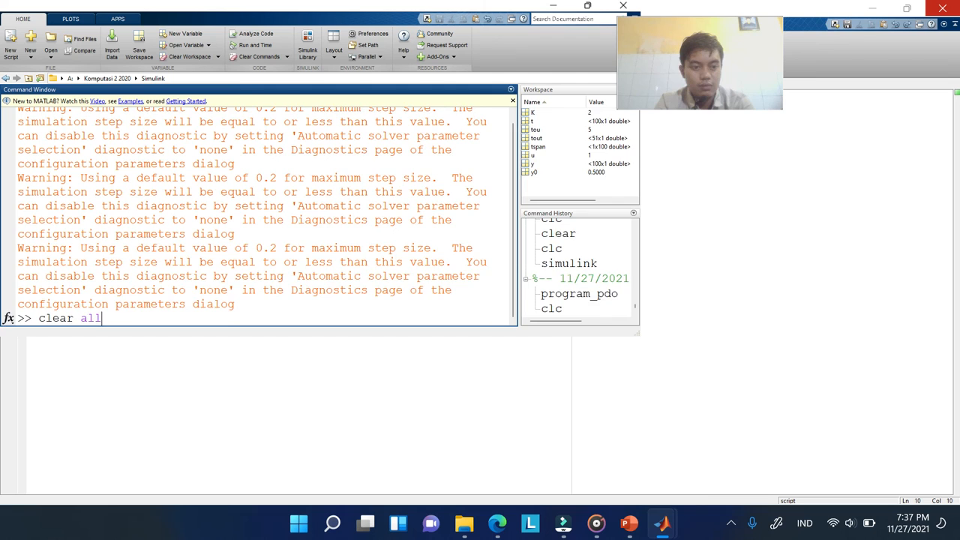
key(Return)
text(lc)
key(Return)
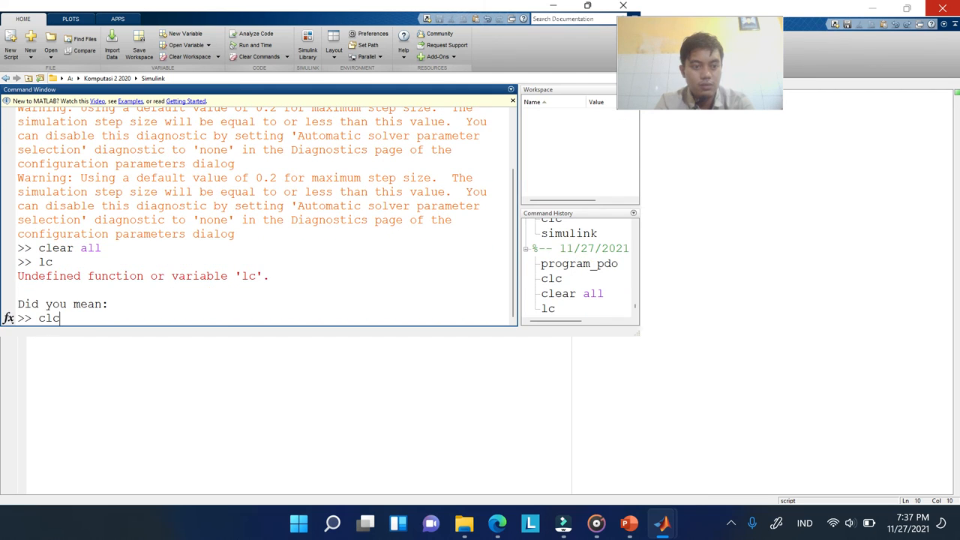
key(Return)
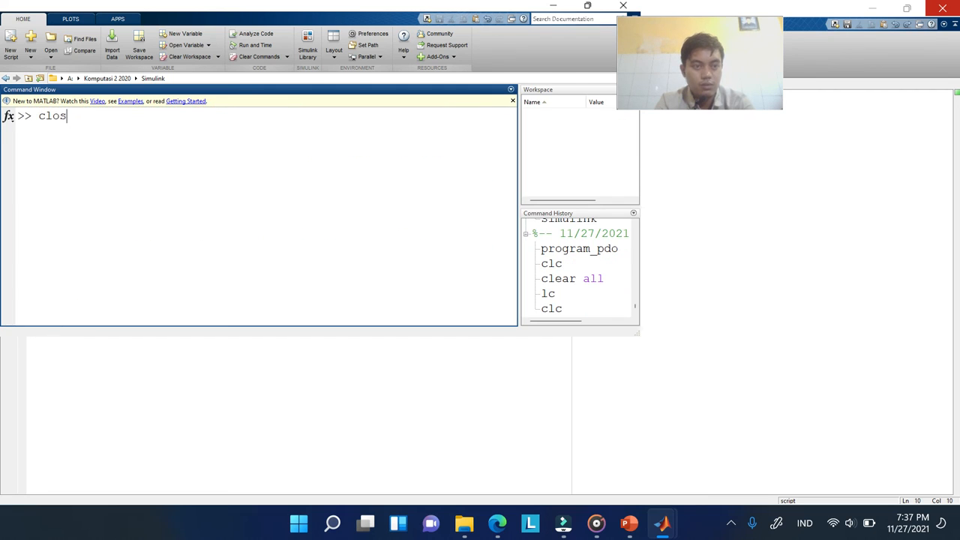
key(Return)
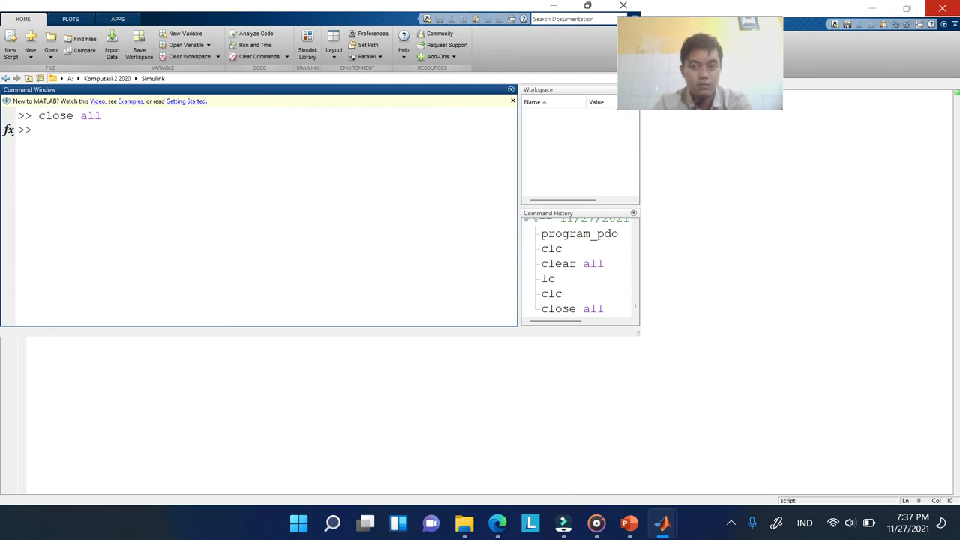
Return to the maximized MATLAB Command Window and clear it again with clc
key(alt+Tab)
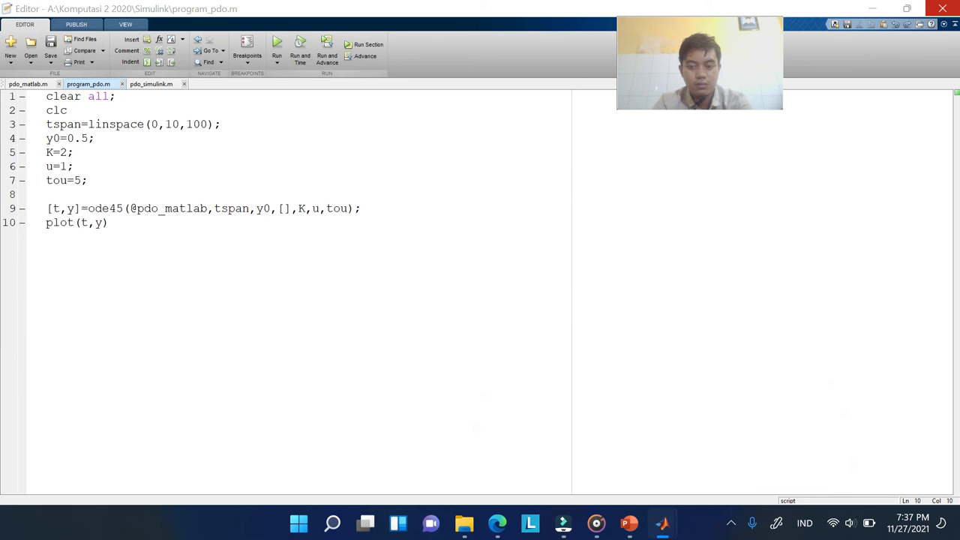
mouse_move(651, 524)
click(592, 459)
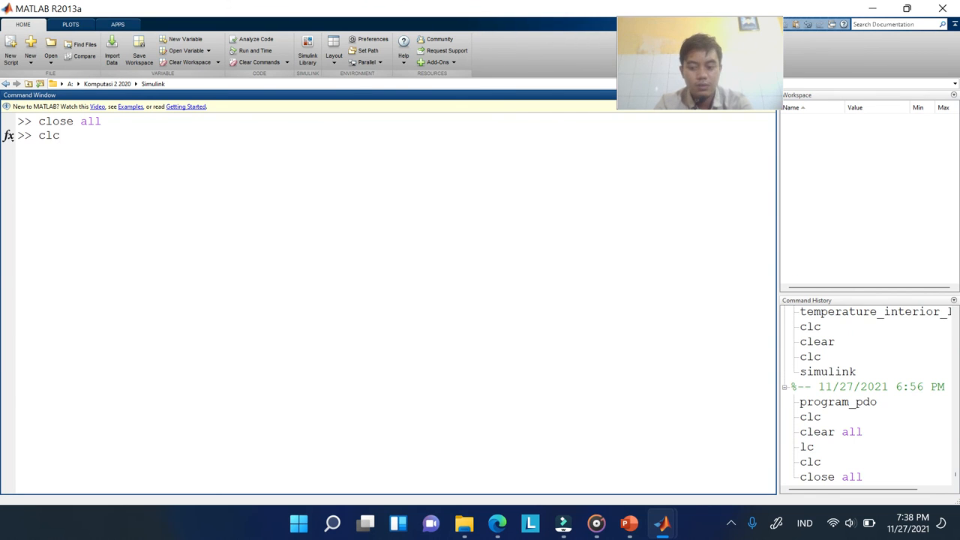
key(Return)
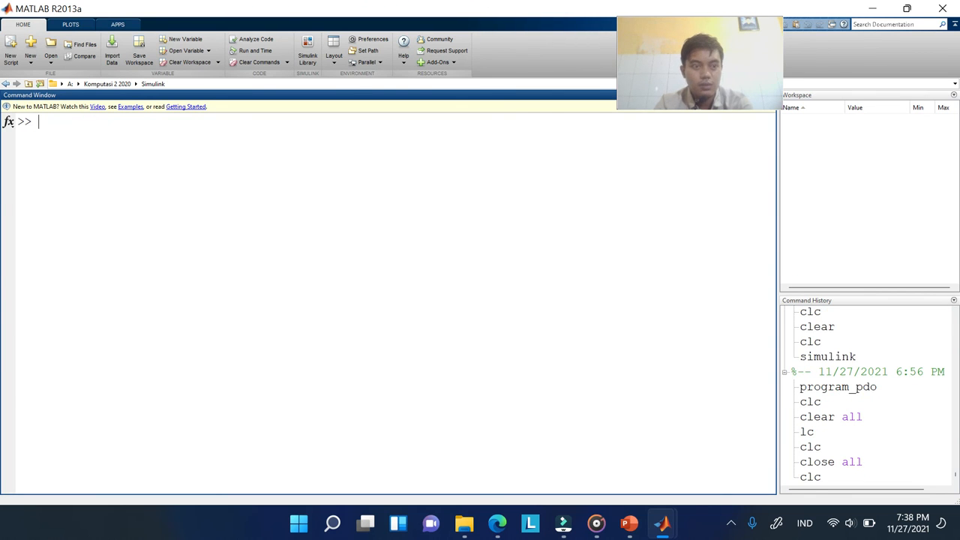
Set the desktop code font size to 18 in the font preferences and apply it
click(368, 39)
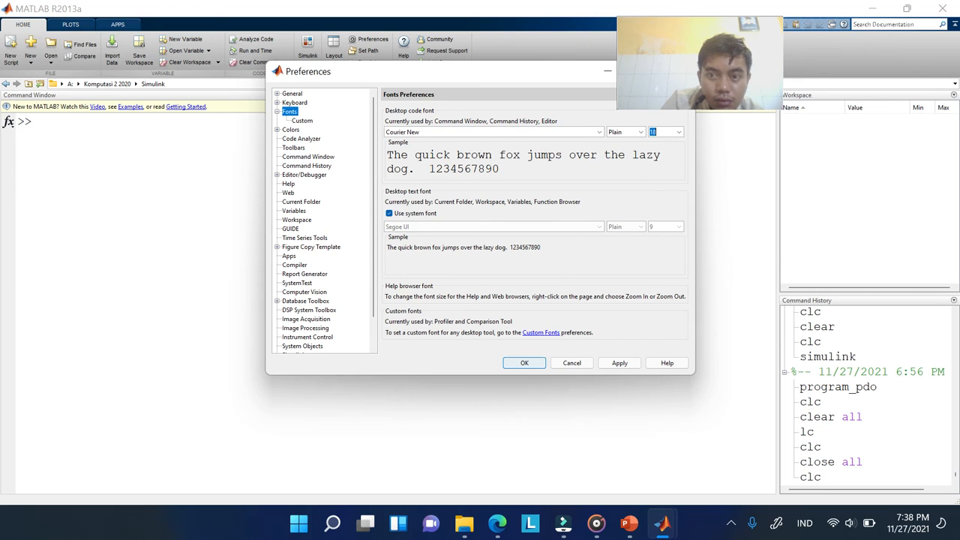
click(680, 133)
click(680, 133)
click(678, 133)
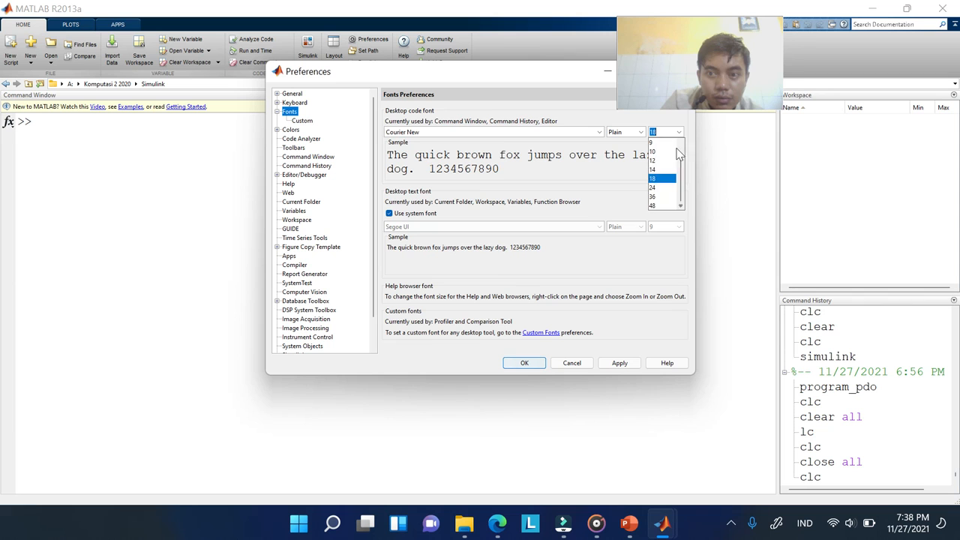
click(663, 180)
click(618, 365)
click(524, 363)
text(dd)
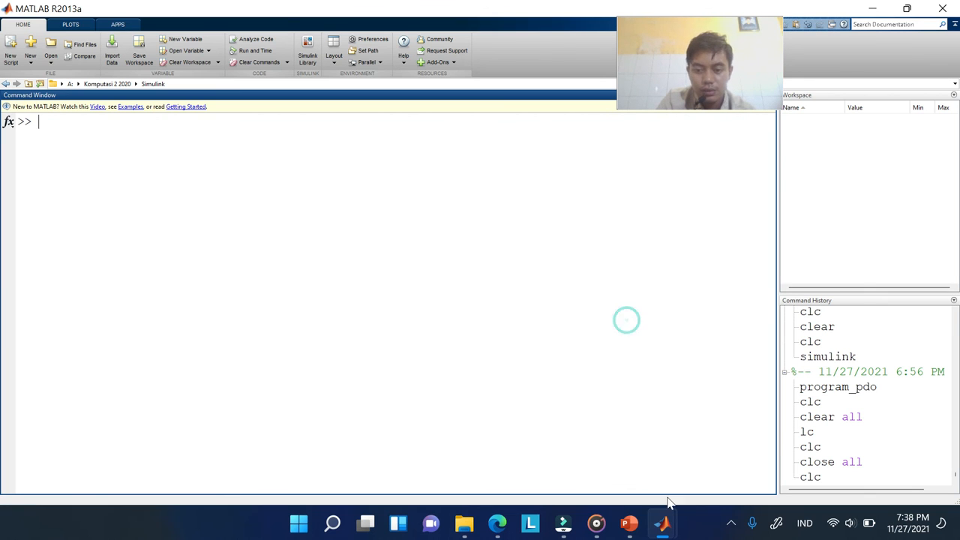
Return to the editor and open the pdo_matlab.m function file
mouse_move(663, 532)
click(602, 471)
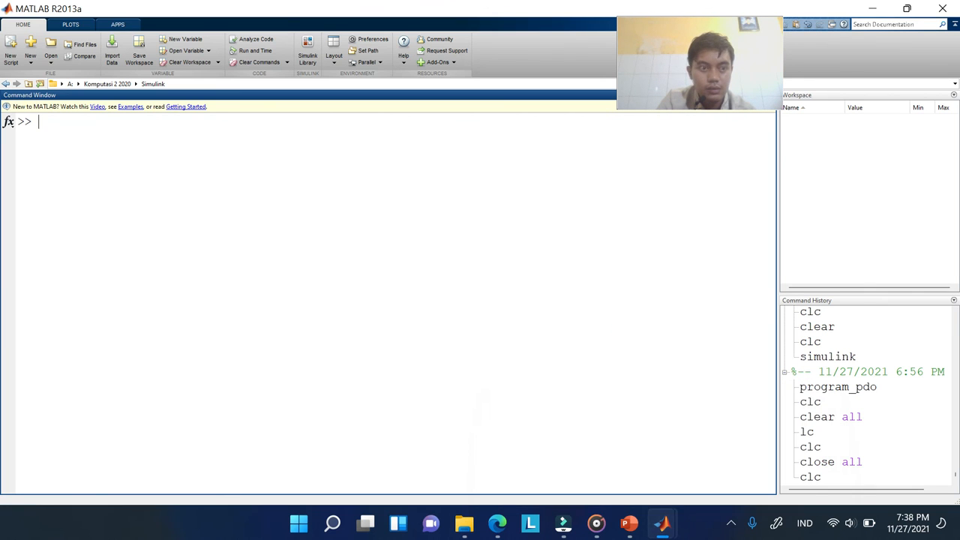
click(674, 527)
click(702, 473)
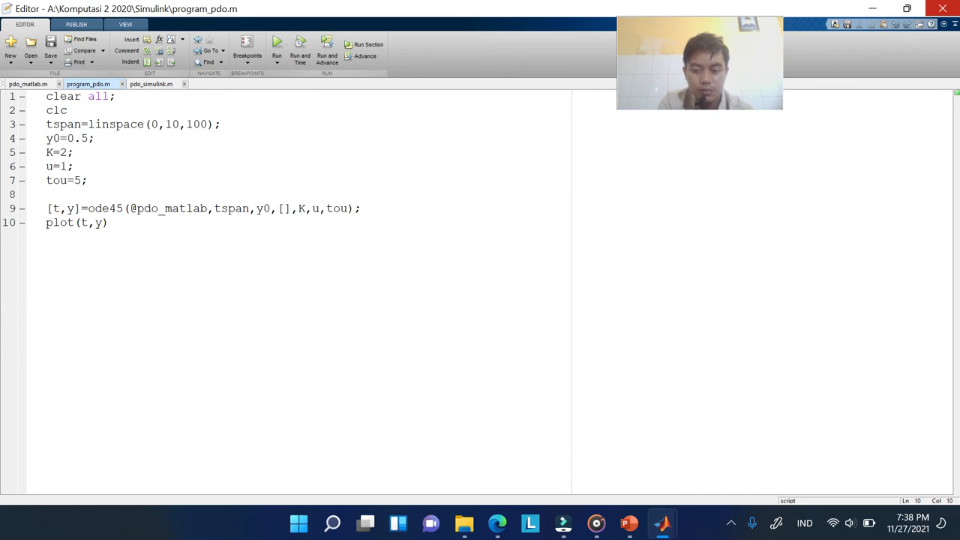
mouse_move(365, 523)
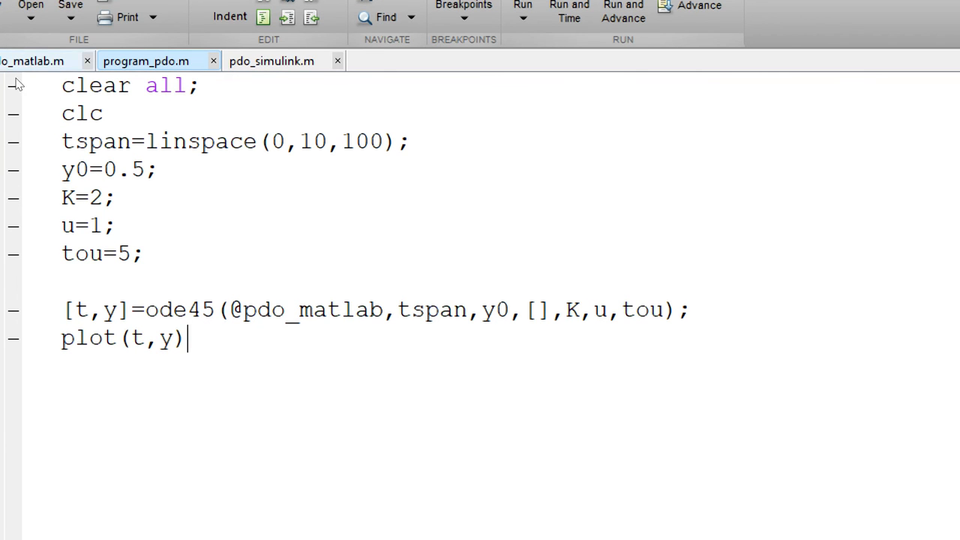
click(34, 61)
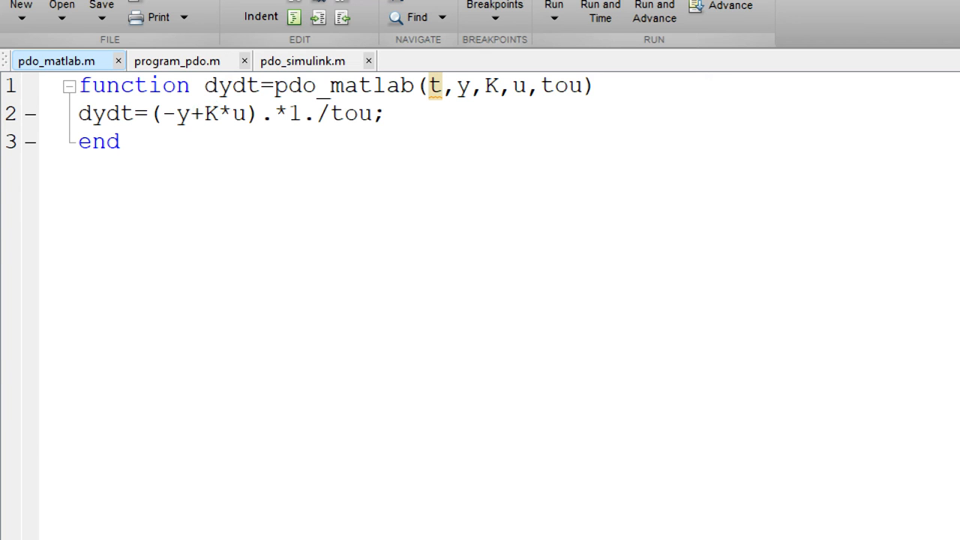
In the pdo_matlab function declaration, rename the output to dxdt and change the input argument y to x
click(469, 87)
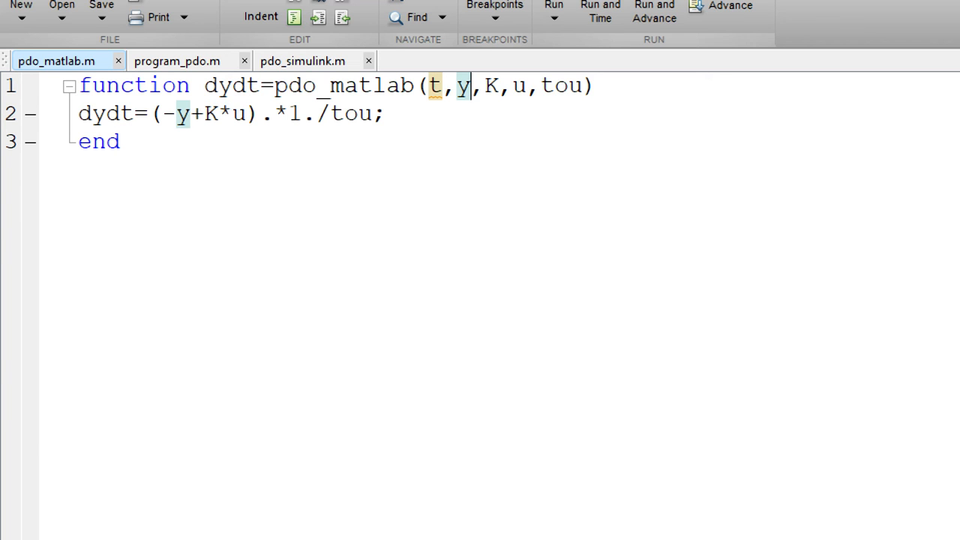
click(233, 86)
key(BackSpace)
text(x)
click(457, 86)
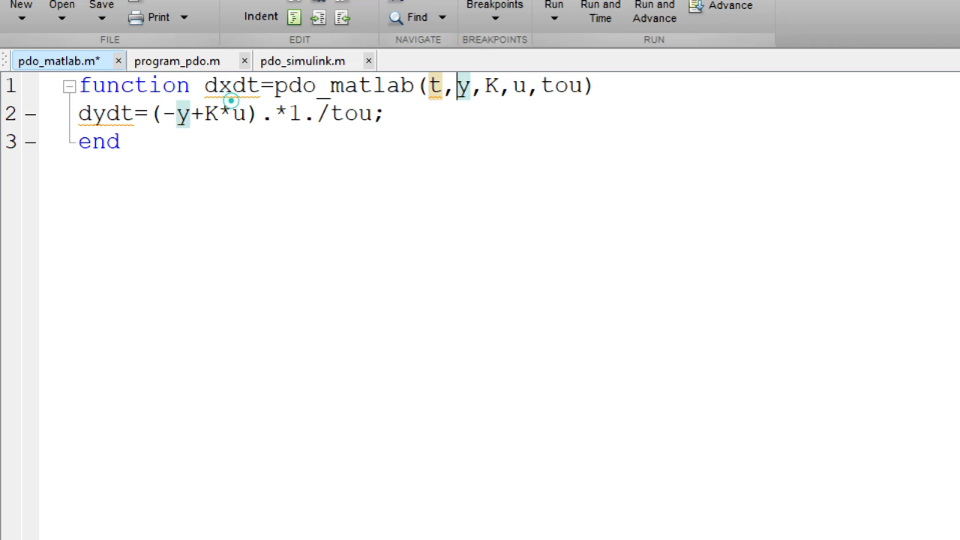
key(Delete)
text(x)
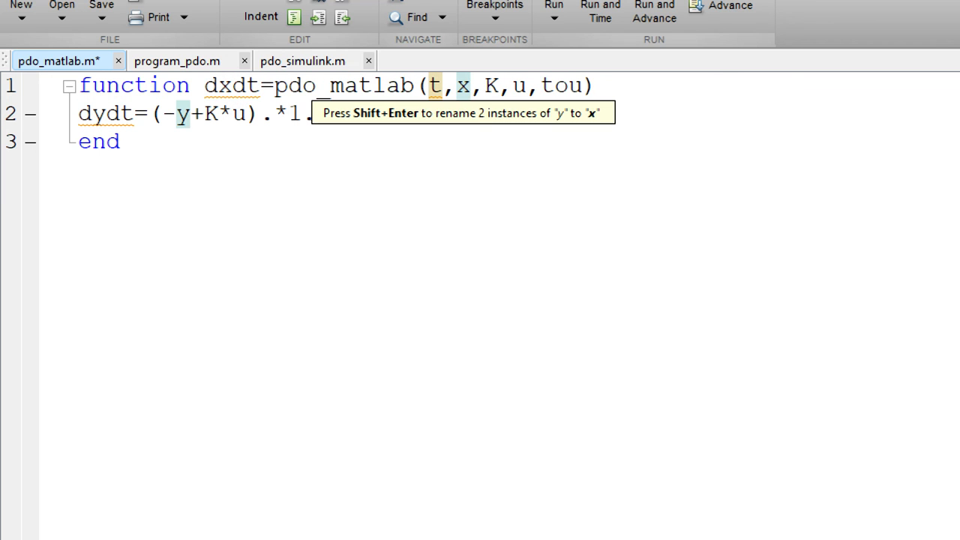
Add the line y=x(1);z=x(2); directly below the pdo_matlab function declaration
click(317, 95)
key(End)
key(Return)
text(y=x(1);z=x(2);)
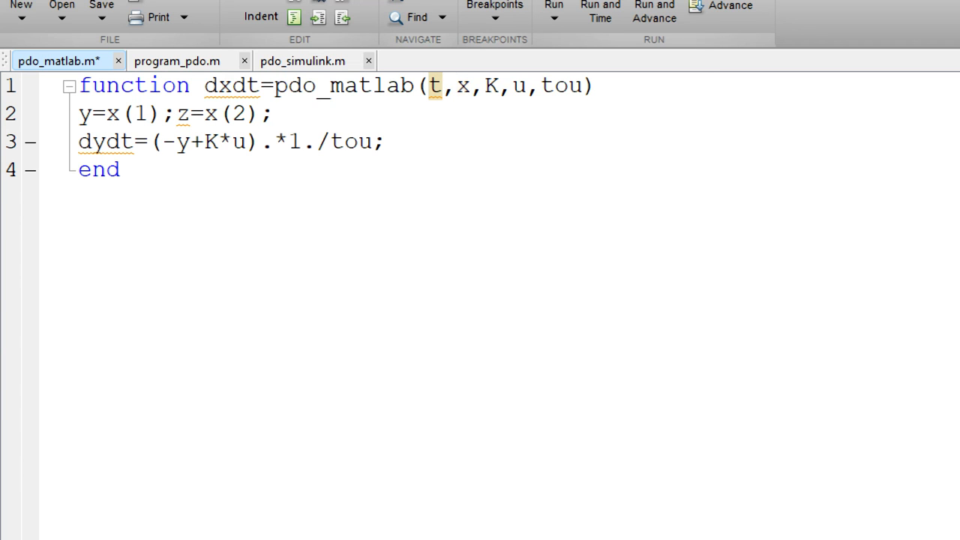
Below the dydt equation, add the lines dzdt=-z+y; and dxdt=[dydt;dzdt];, and save the file
key(Down)
key(End)
key(Return)
text(dzdt=-z+y;)
key(Return)
text(dc)
text(dt=[)
text(dydt;dzd)
text(t];)
key(ctrl+s)
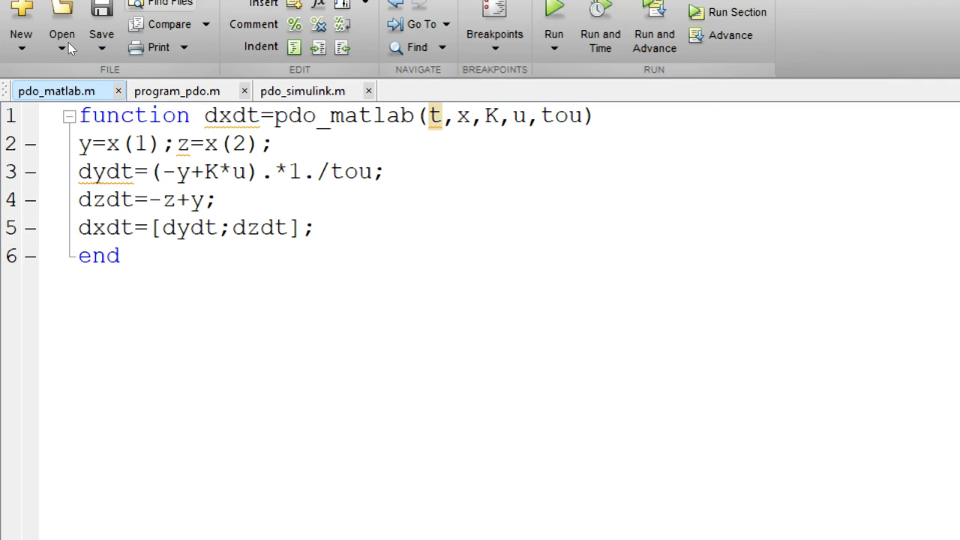
Open program_pdo.m and remove the y argument from the plot command, leaving plot(t,)
click(164, 90)
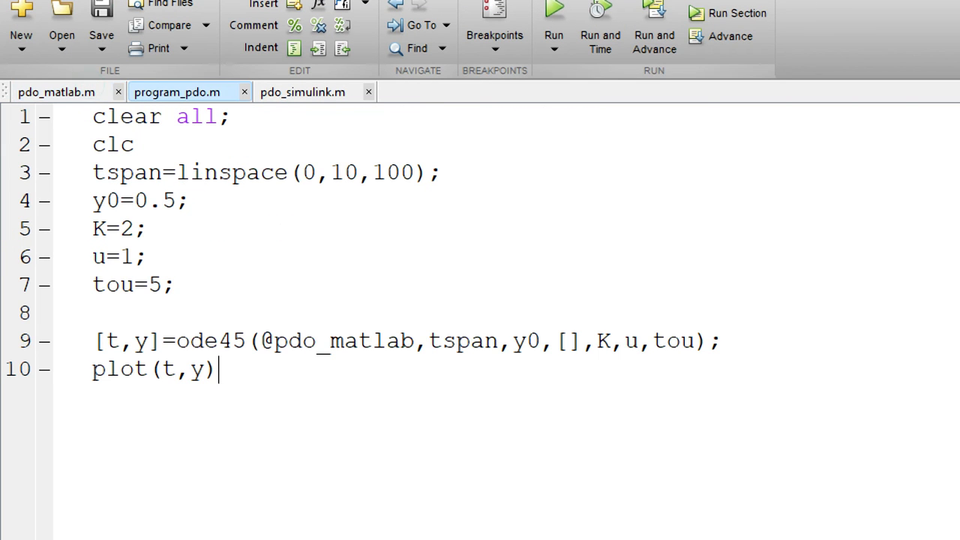
click(178, 285)
click(203, 369)
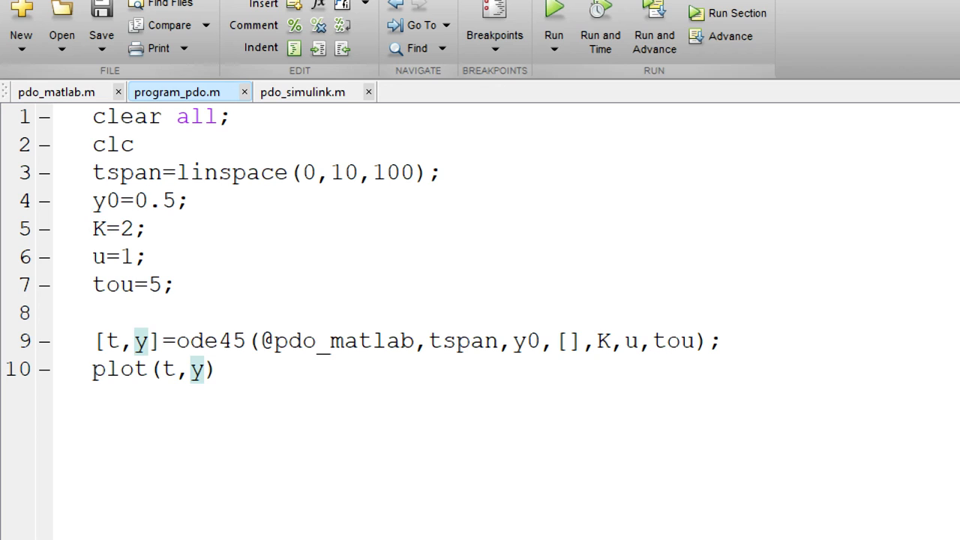
text(,t,z)
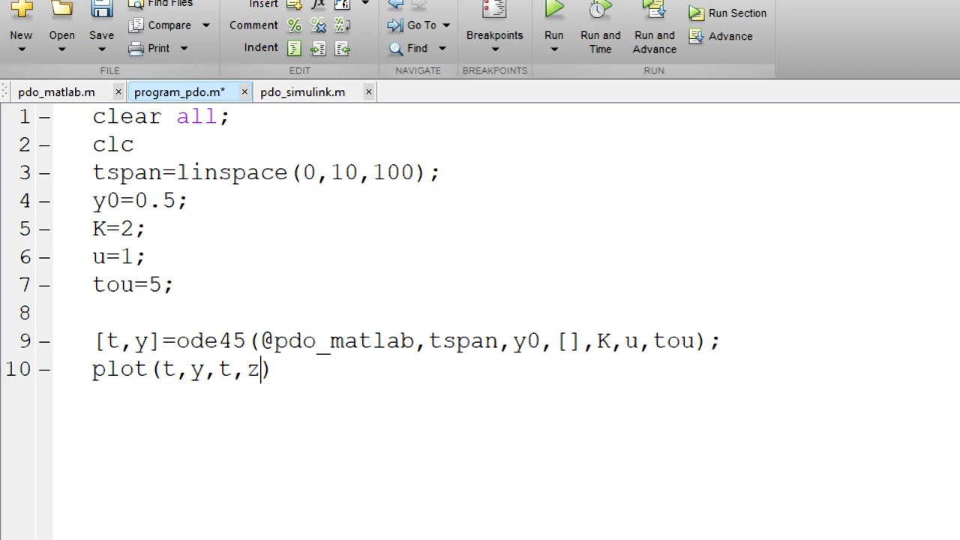
key(BackSpace)
key(BackSpace)
key(BackSpace)
key(BackSpace)
key(BackSpace)
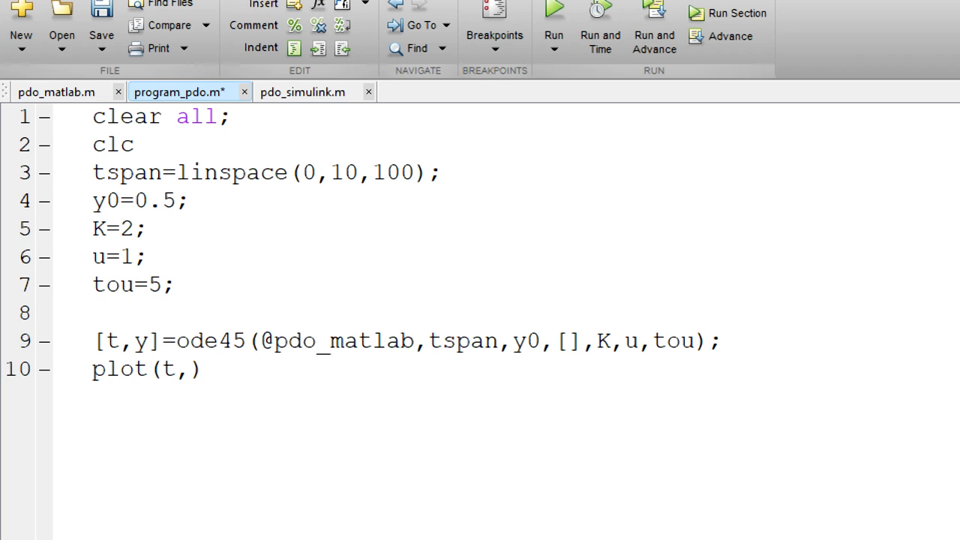
Rename the ode45 output to x and complete the plot command as plot(t,x(1),t,x(2))
click(149, 341)
key(BackSpace)
text(x)
click(192, 369)
text(x()
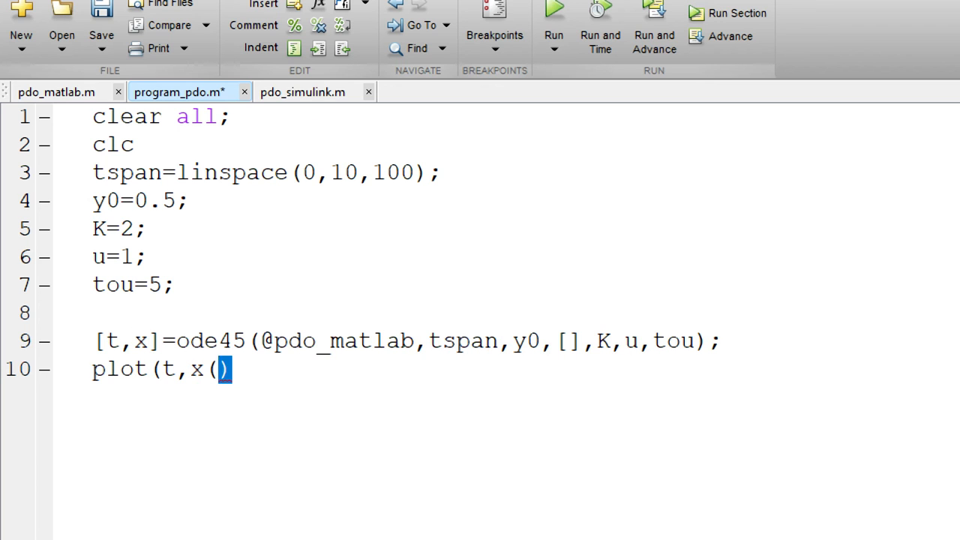
text(1))
text(,t,x)
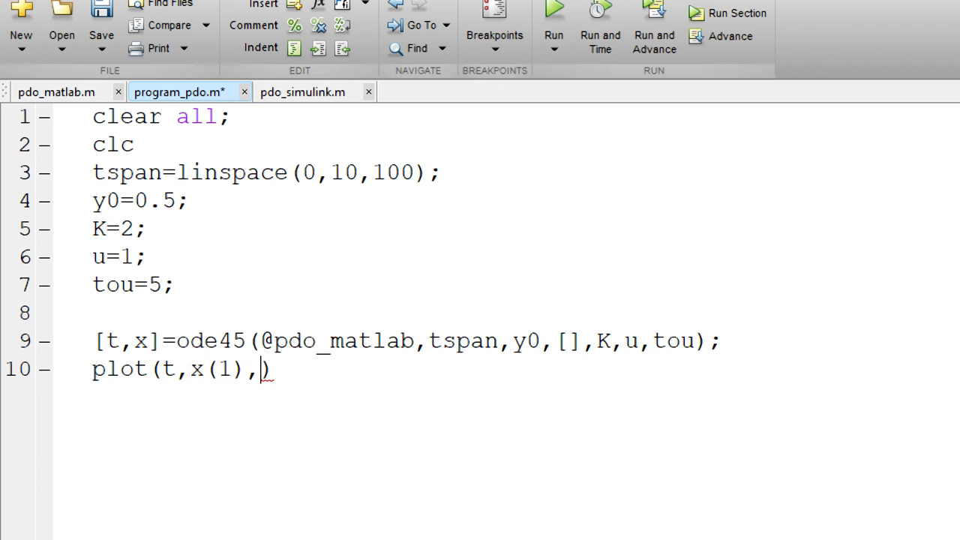
text((2))
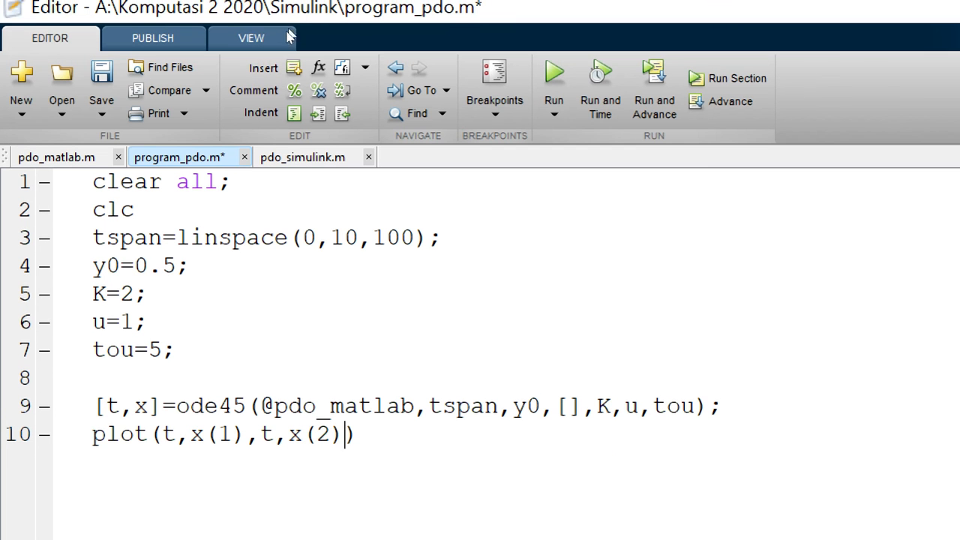
Run program_pdo.m and bring up the Command Window to read its output
click(554, 75)
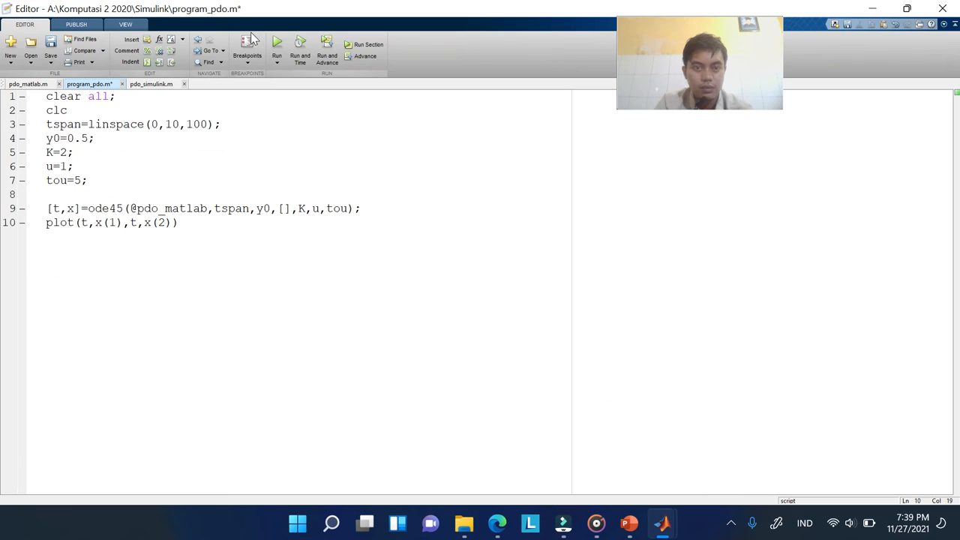
click(661, 523)
click(586, 459)
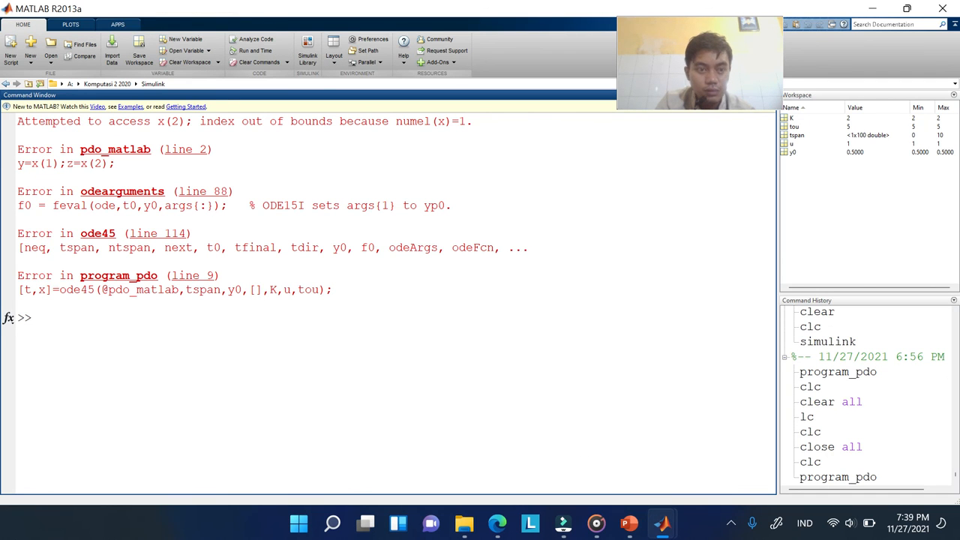
Examine the x indexing in pdo_matlab.m, the y0 argument of ode45 in program_pdo.m, and the pdo_simulink.m function
click(177, 154)
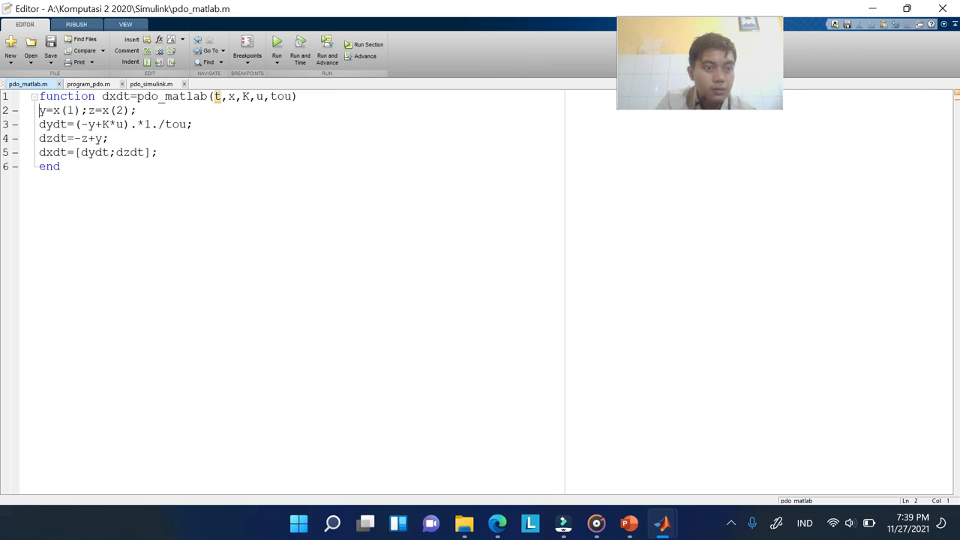
click(107, 112)
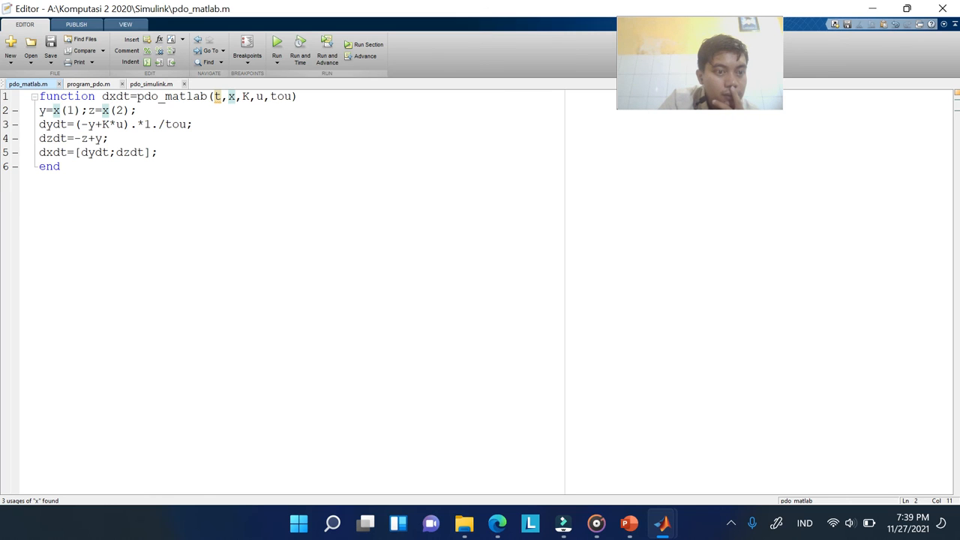
click(228, 98)
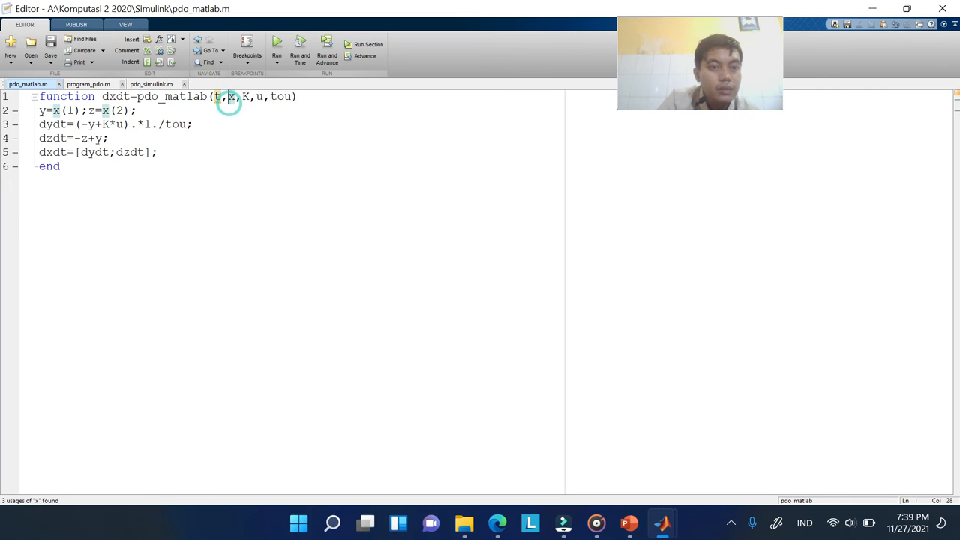
click(88, 84)
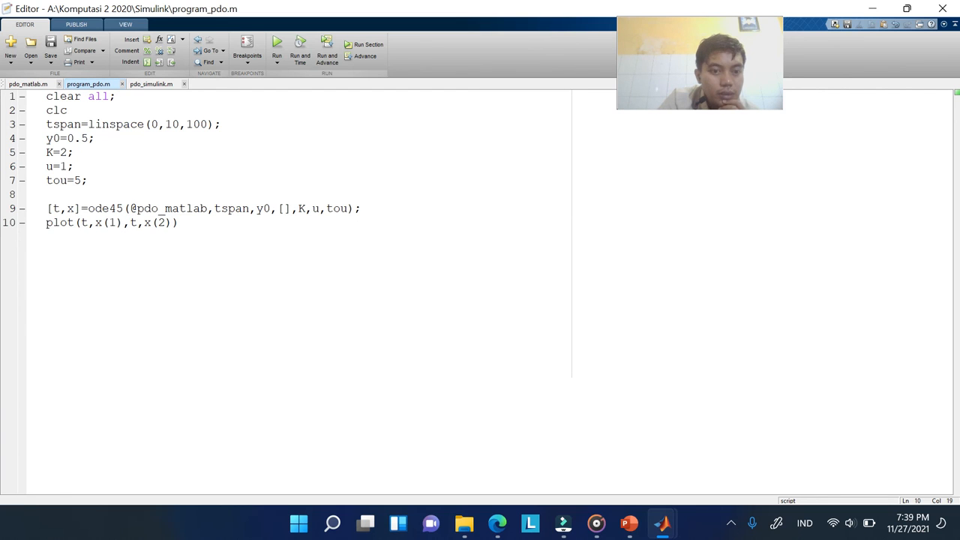
click(257, 208)
click(210, 222)
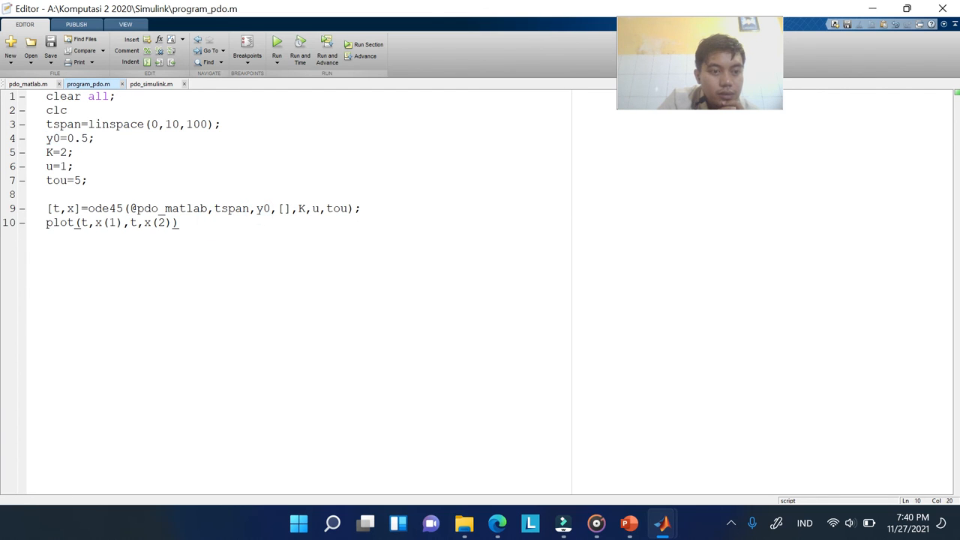
click(263, 205)
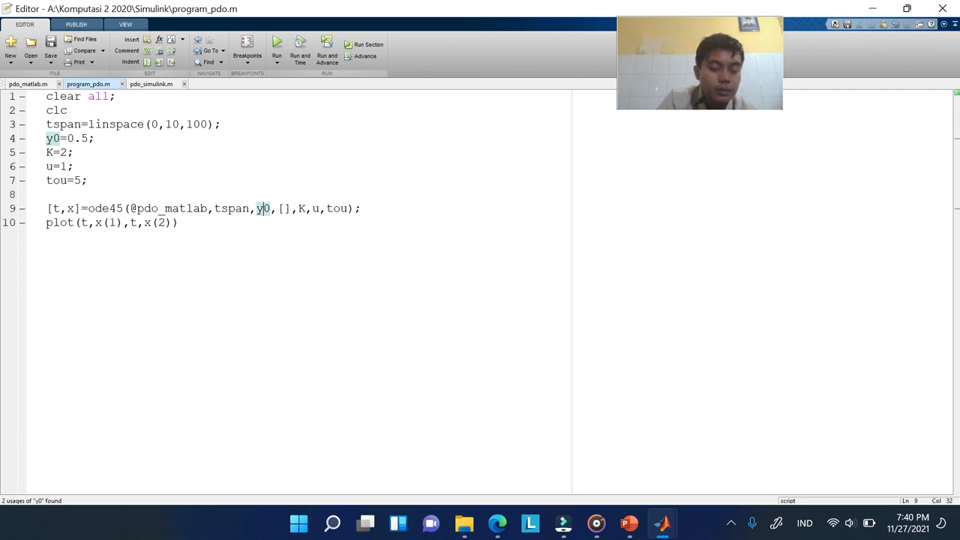
click(259, 232)
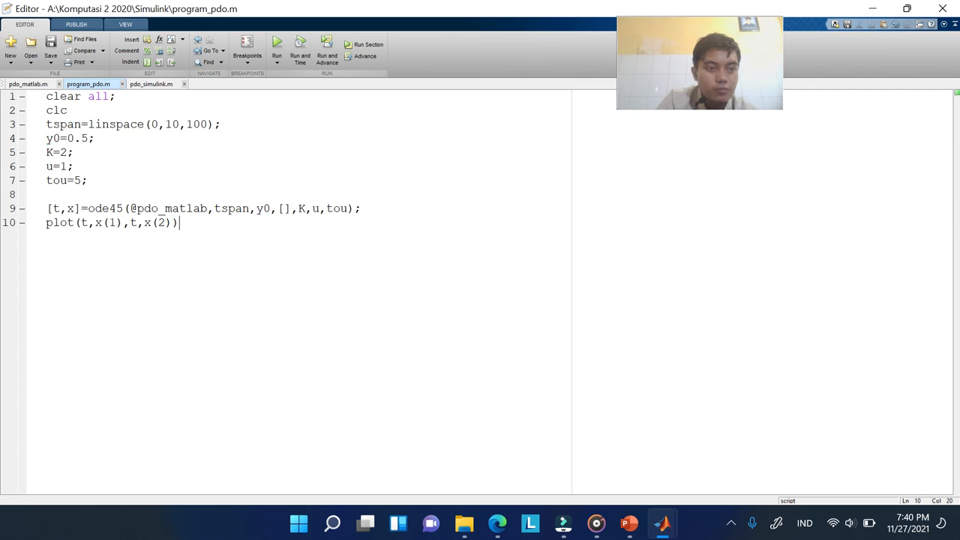
click(267, 209)
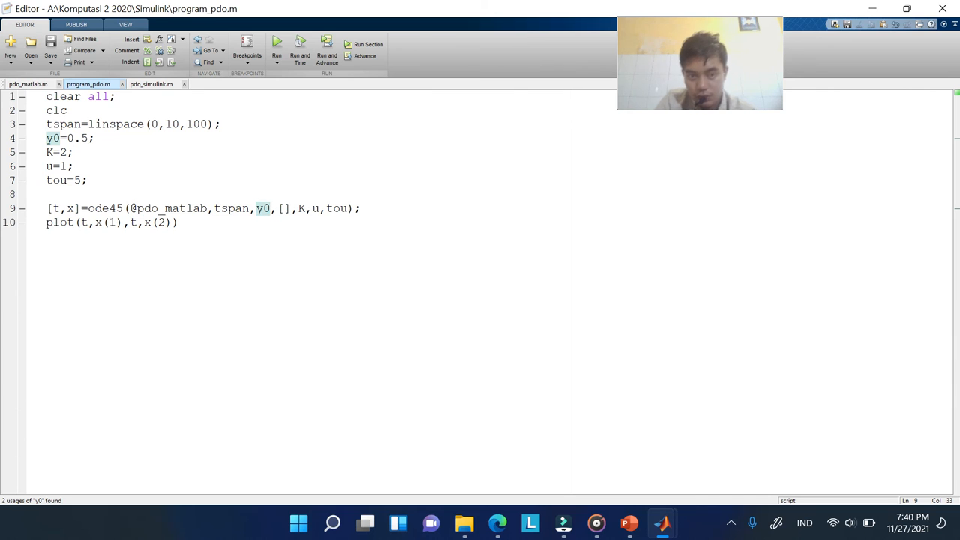
click(152, 85)
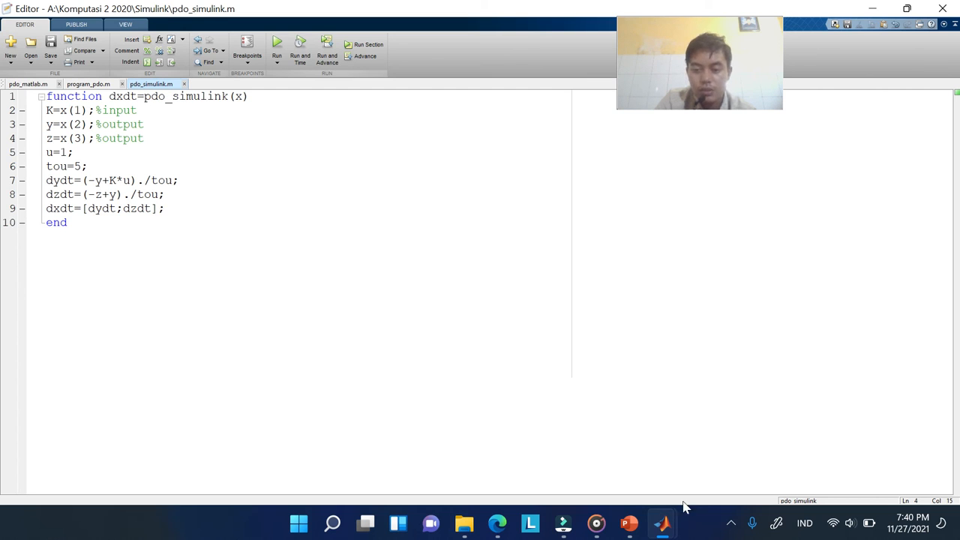
mouse_move(667, 508)
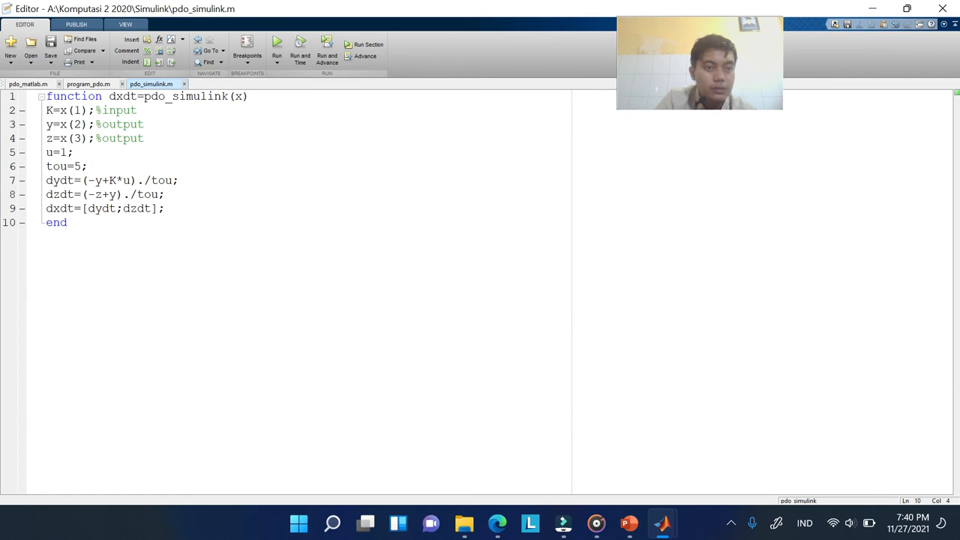
In program_pdo.m, change the initial condition argument of the ode45 call to [y0 0.5]
click(88, 83)
click(258, 209)
text([)
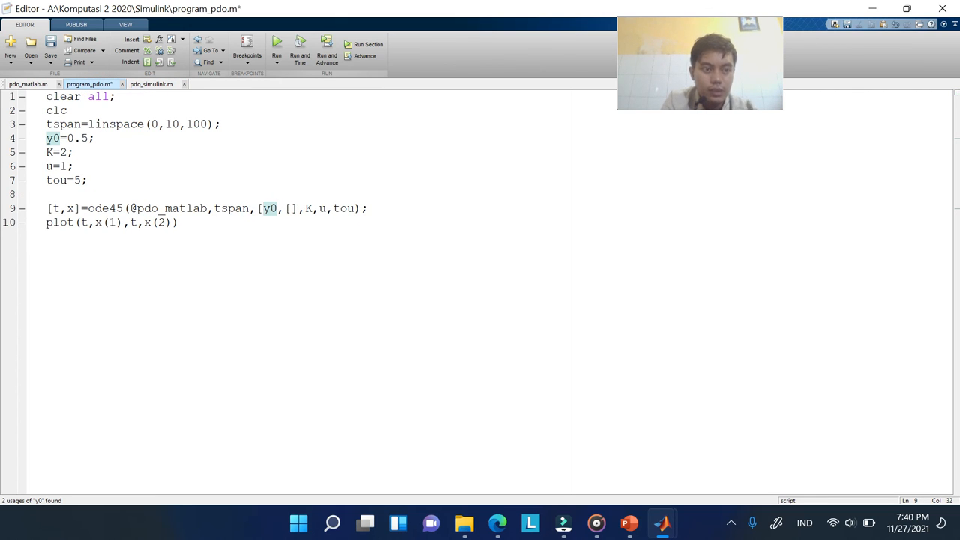
key(Right)
text(0.5)
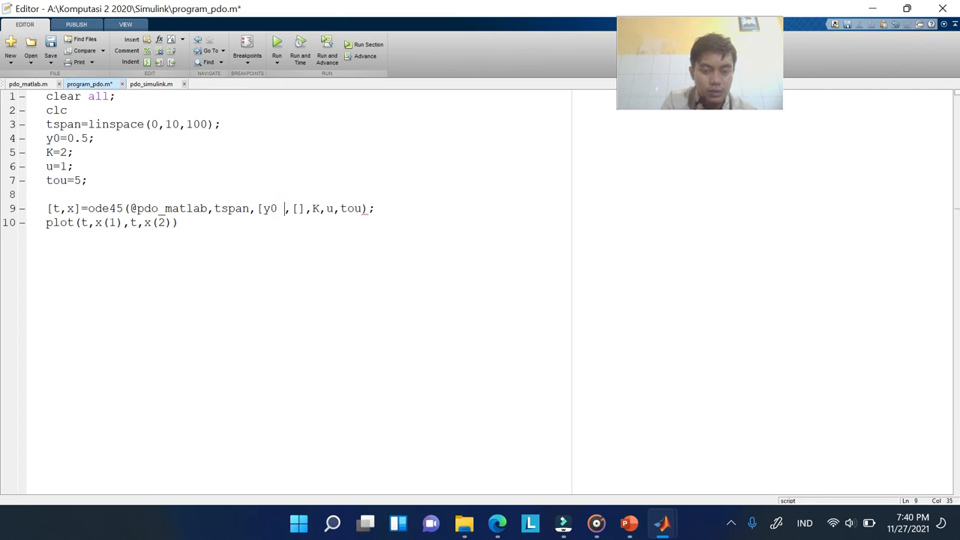
text(])
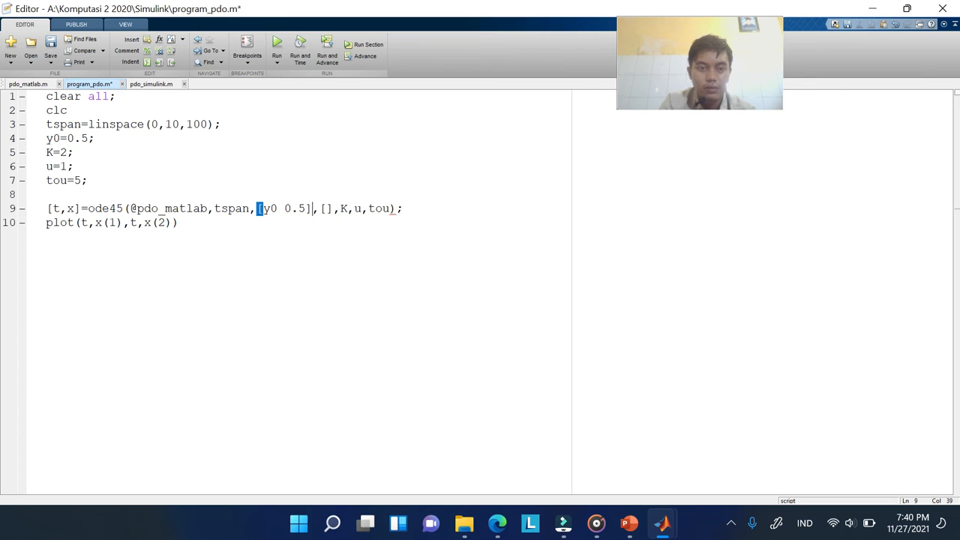
Run program_pdo.m, view the resulting plot maximized, and close the figure
click(277, 45)
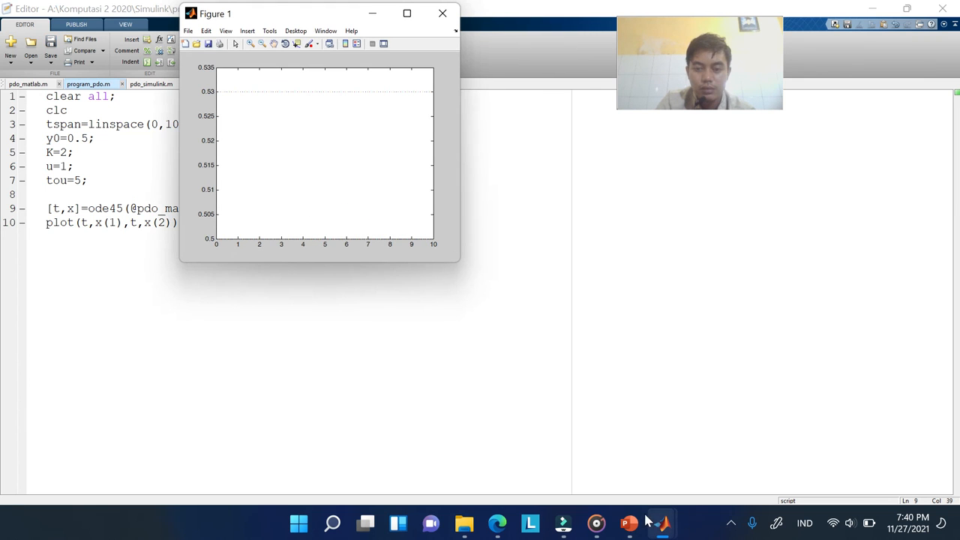
click(408, 18)
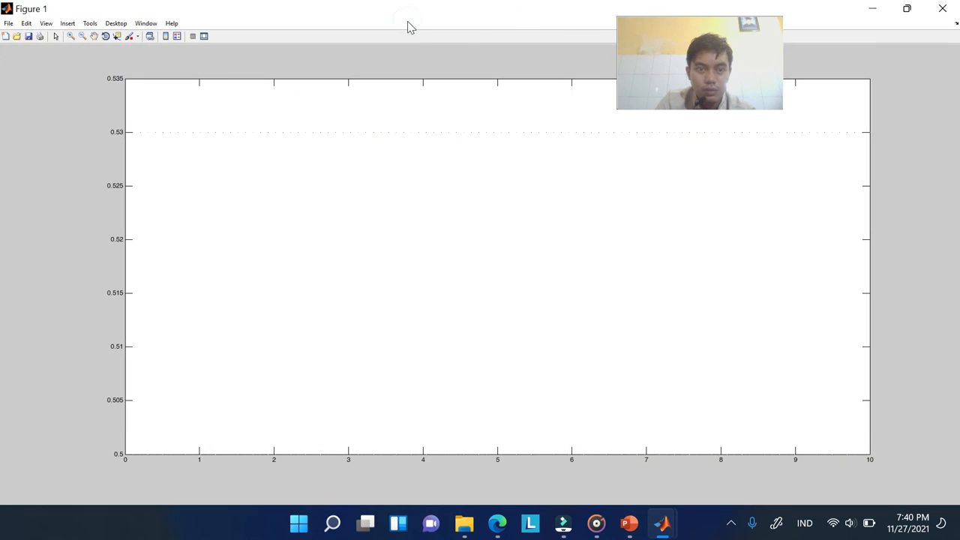
click(942, 8)
Compare pdo_simulink.m with pdo_matlab.m, examining the terms of the dzdt equation
mouse_move(629, 523)
click(151, 84)
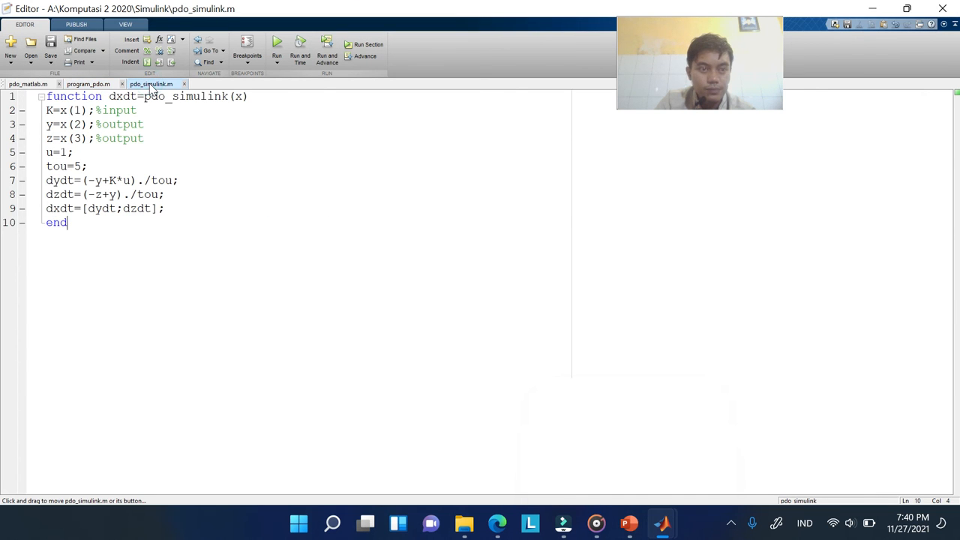
click(30, 84)
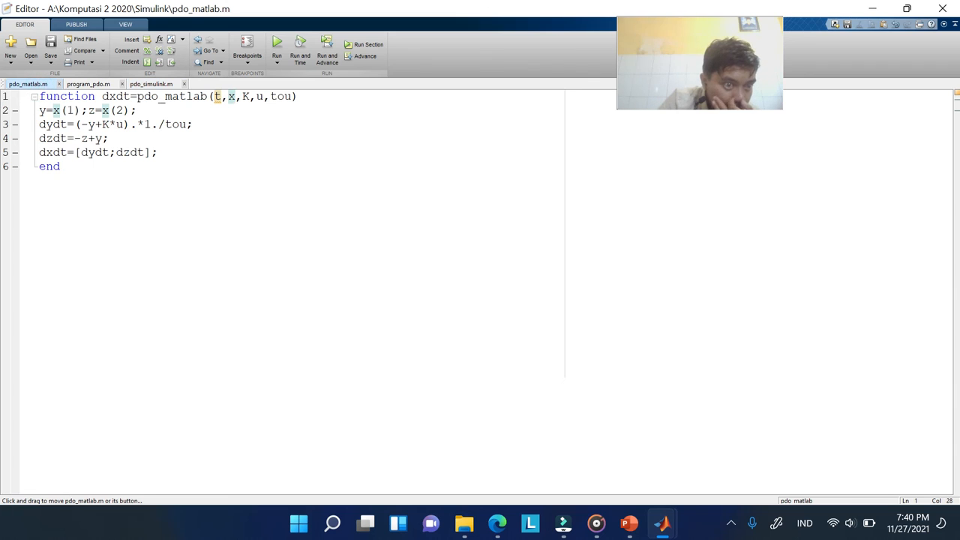
click(49, 140)
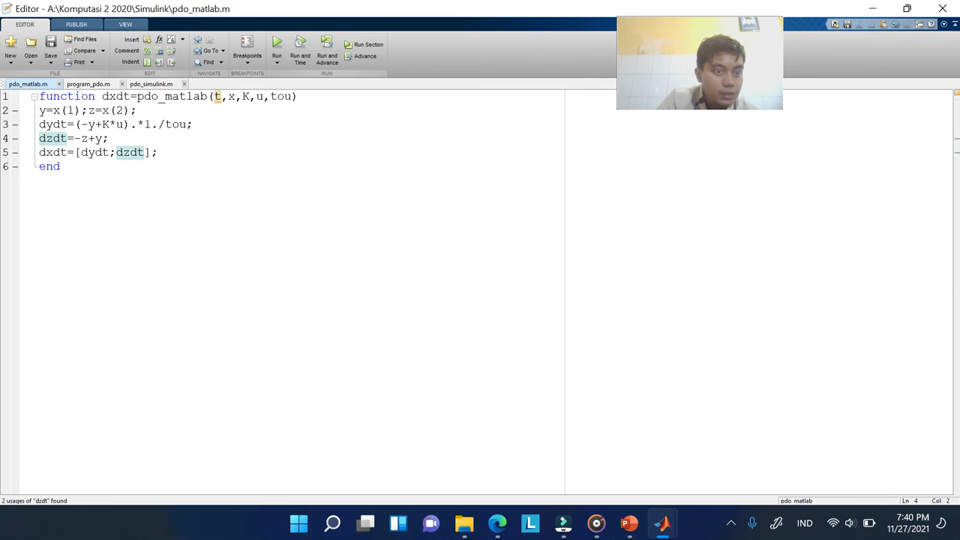
click(84, 140)
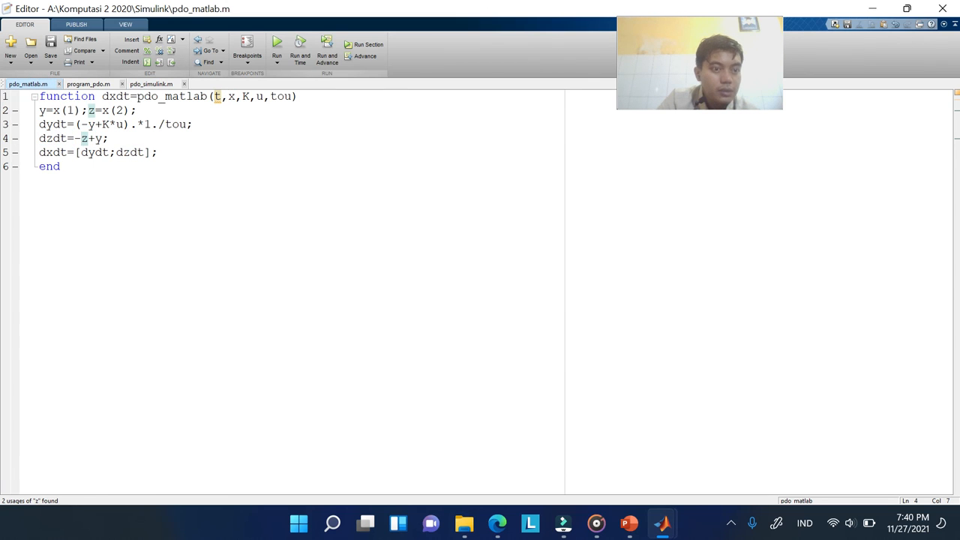
click(98, 138)
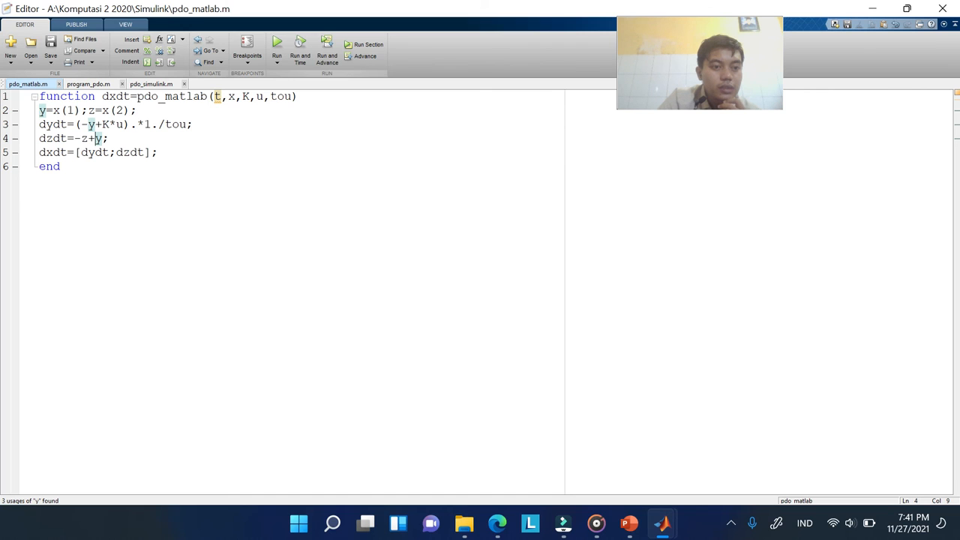
click(119, 135)
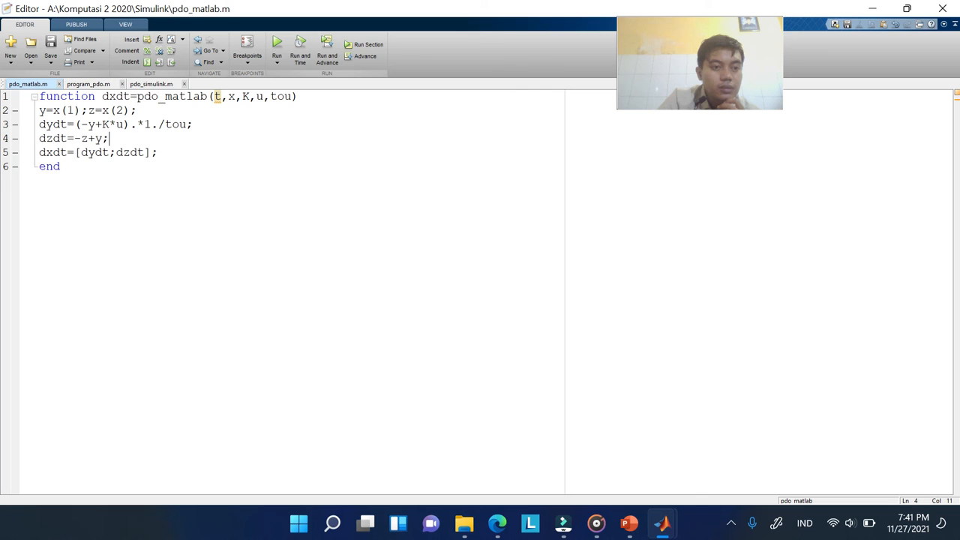
In program_pdo.m, change the ode45 initial condition argument to [y0 0], run the script, and close the resulting figure
click(89, 84)
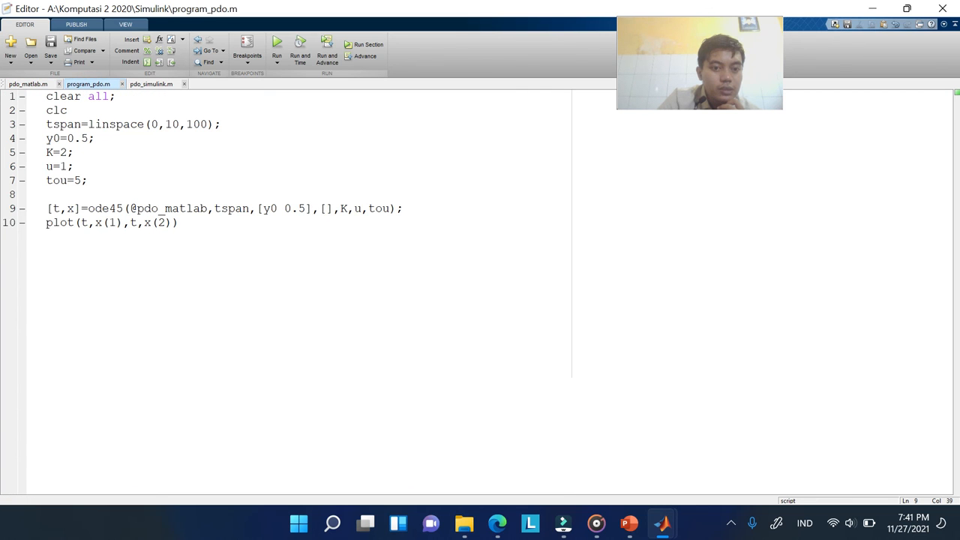
click(300, 208)
click(306, 208)
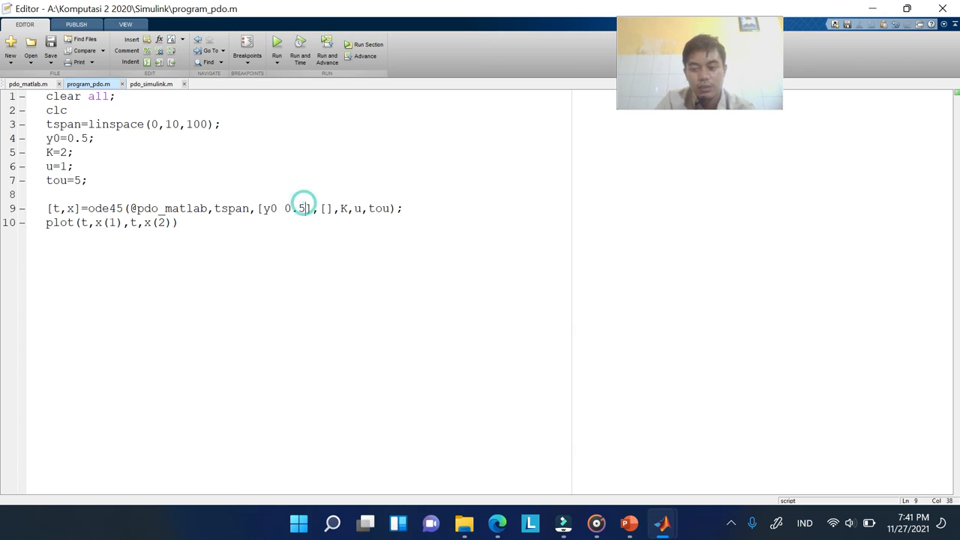
key(BackSpace)
key(BackSpace)
click(277, 45)
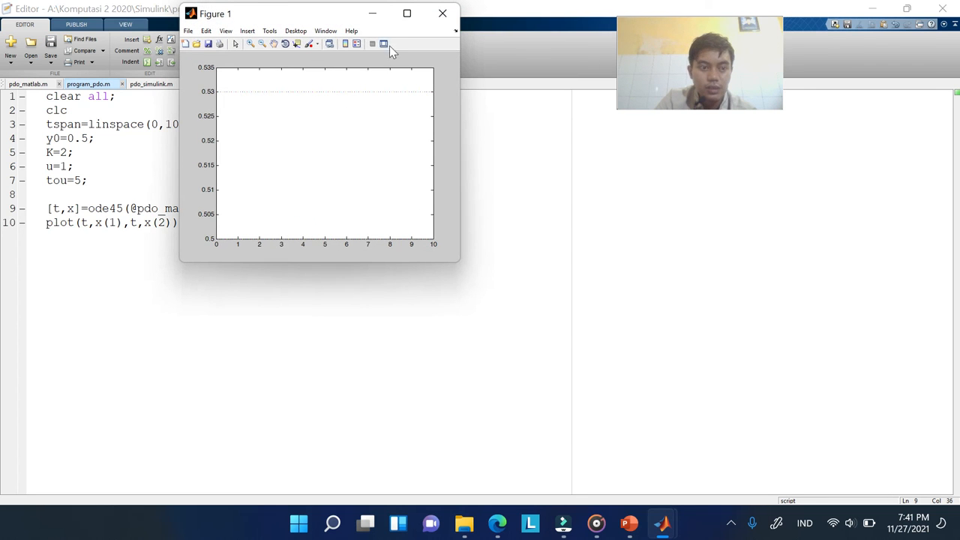
click(442, 14)
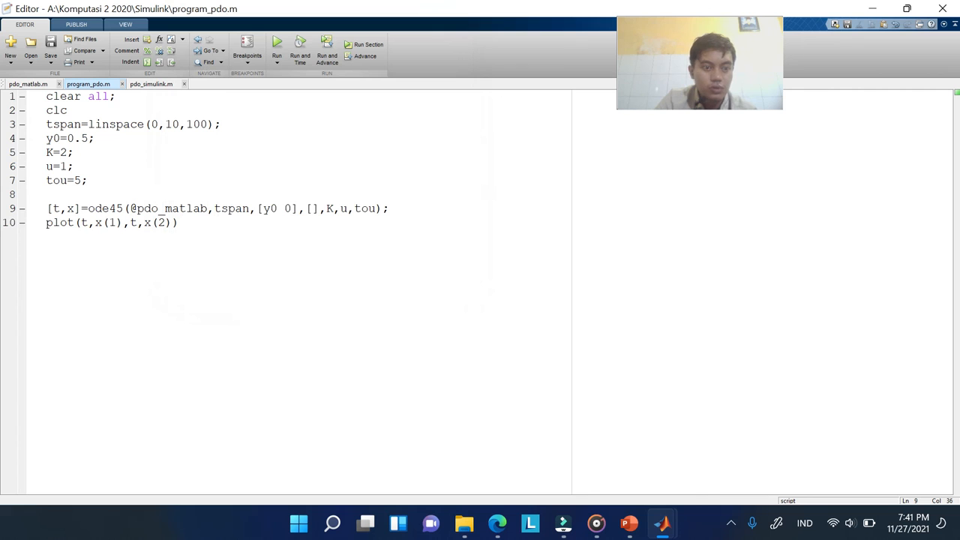
Change the plotted variables in the plot call to x(:,1) and x(:,2), and run program_pdo.m to view both curves
click(109, 222)
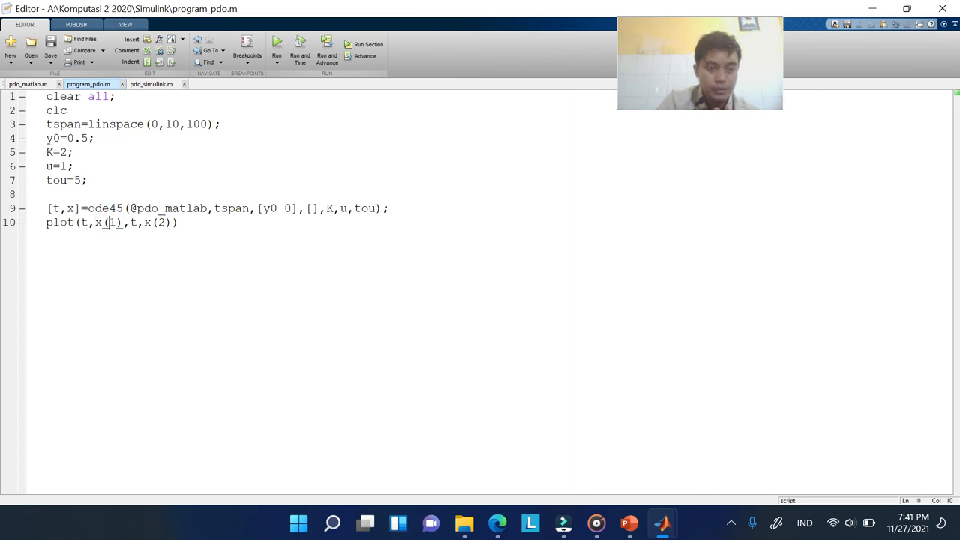
text(:,)
key(Right)
key(Right)
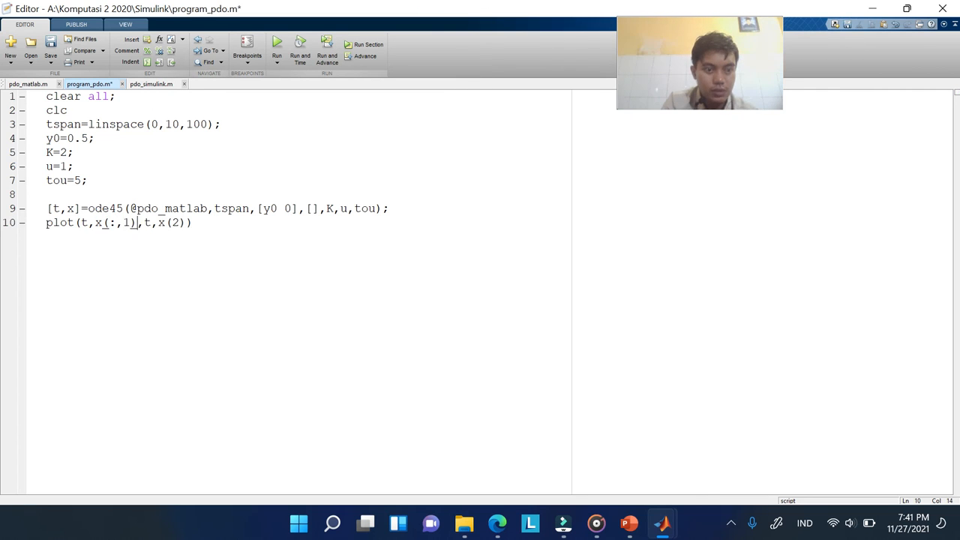
key(Right)
key(Right)
text(:,)
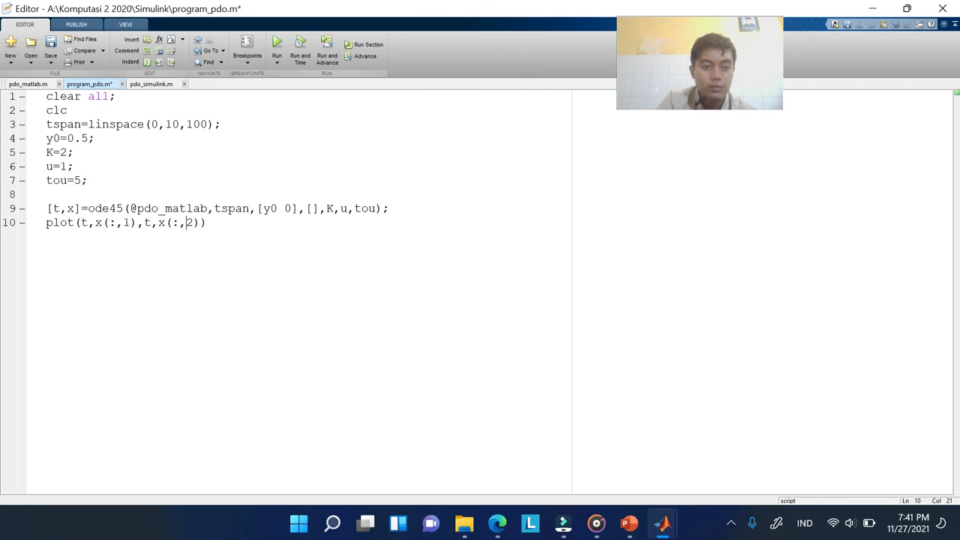
click(277, 44)
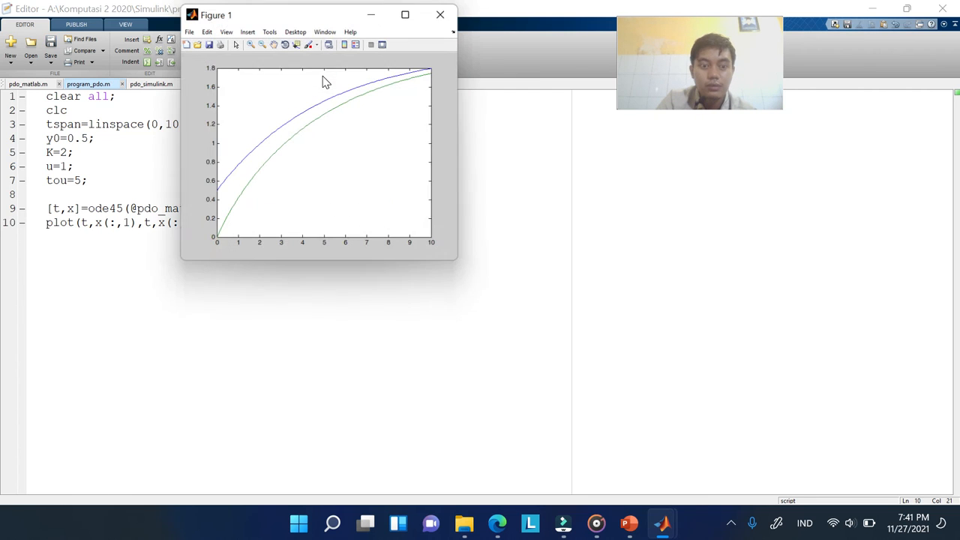
drag(337, 21, 518, 52)
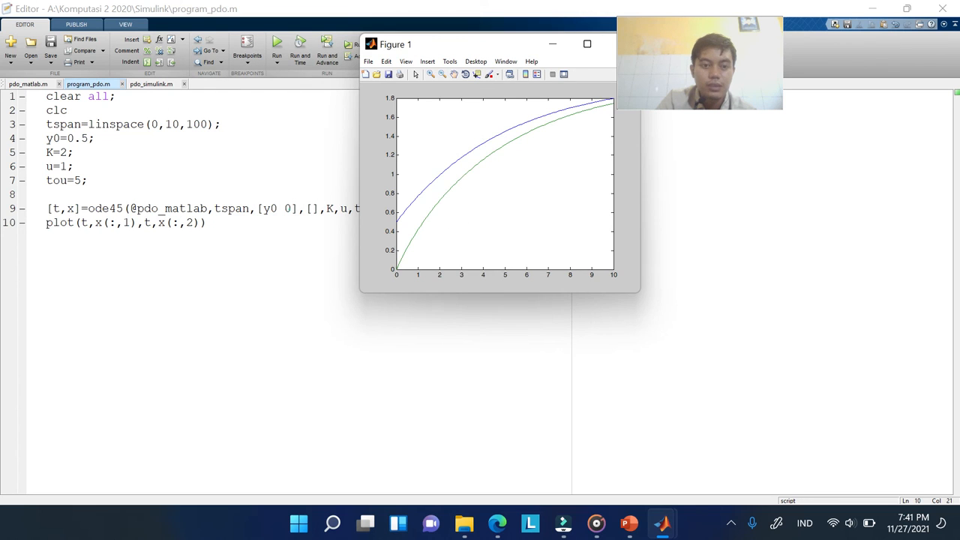
Set the second initial condition in the ode45 call to 0.5, rerun program_pdo.m, and close the figure after viewing the curves
click(291, 209)
text(.5)
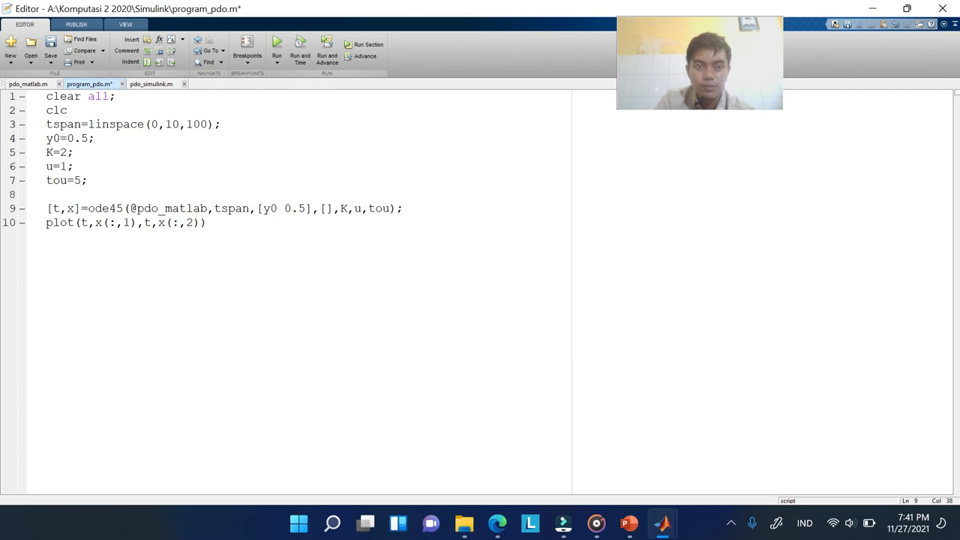
click(276, 45)
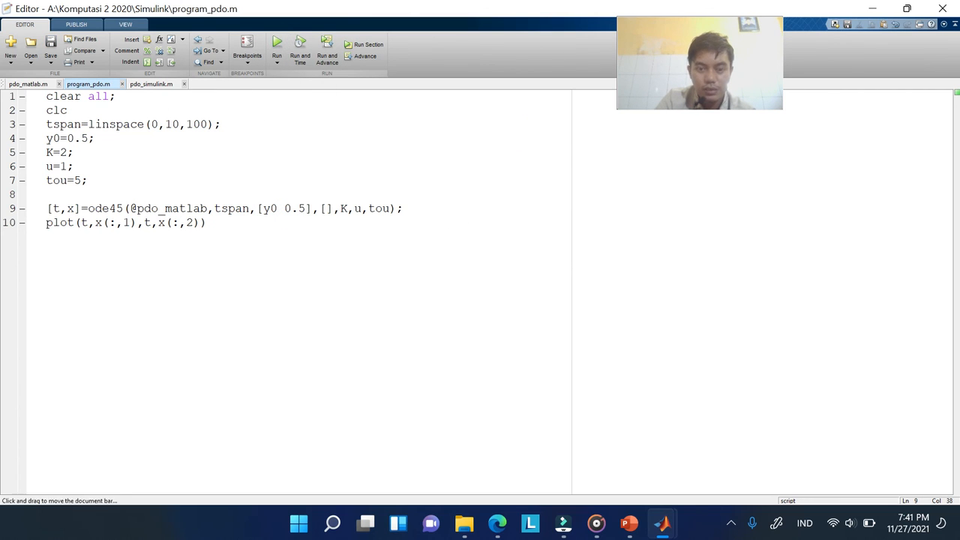
mouse_move(663, 525)
click(785, 464)
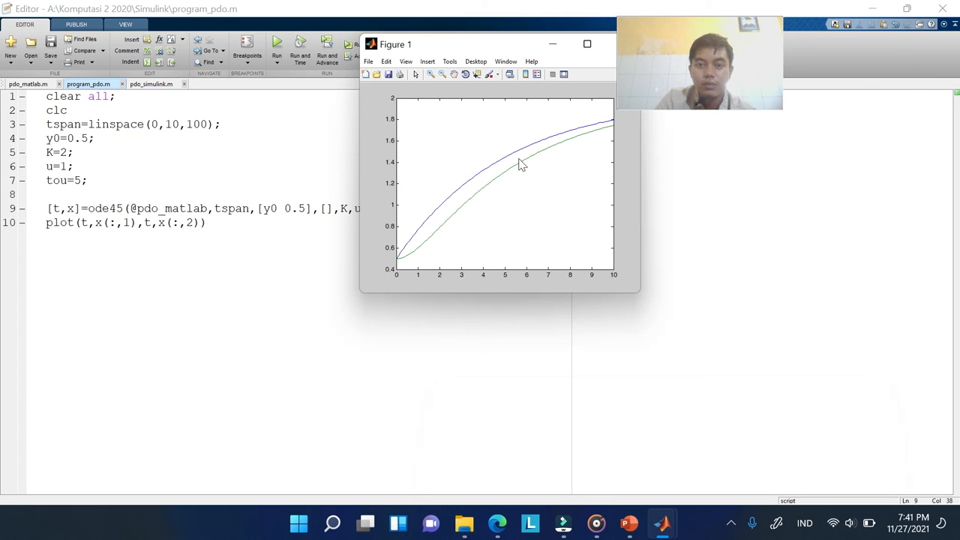
drag(508, 49, 420, 192)
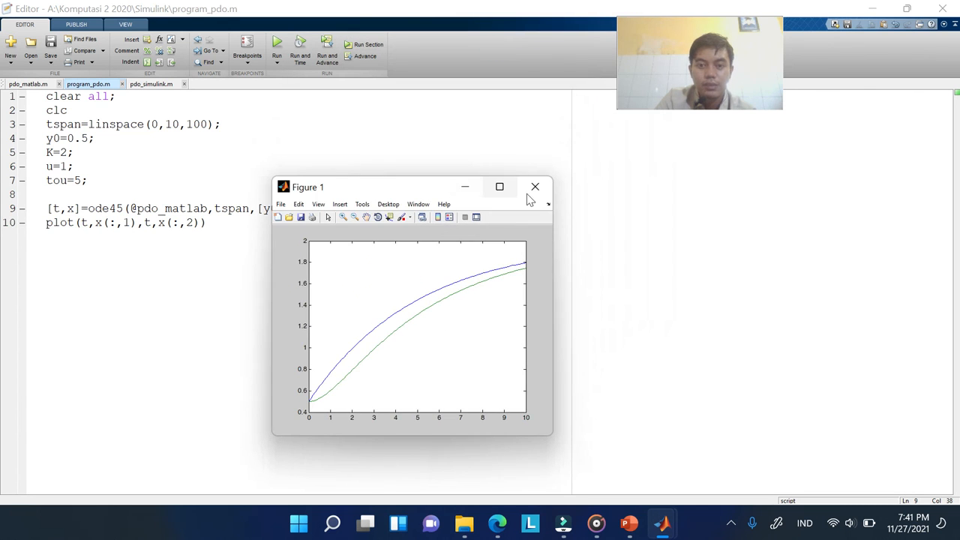
click(535, 187)
Reduce the ode45 initial condition argument to [y0], run program_pdo.m, and check the output in the Command Window
key(BackSpace)
key(BackSpace)
key(BackSpace)
key(BackSpace)
key(ctrl+s)
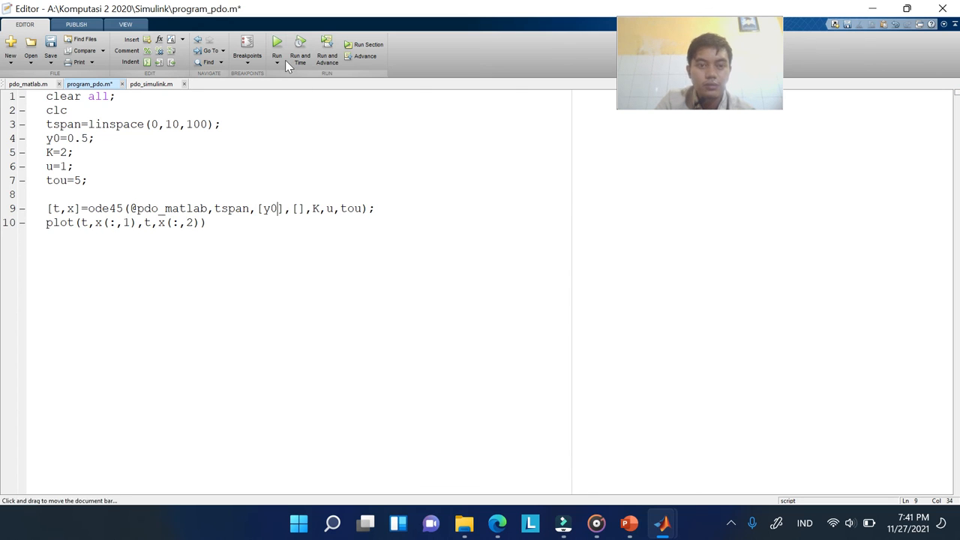
mouse_move(663, 530)
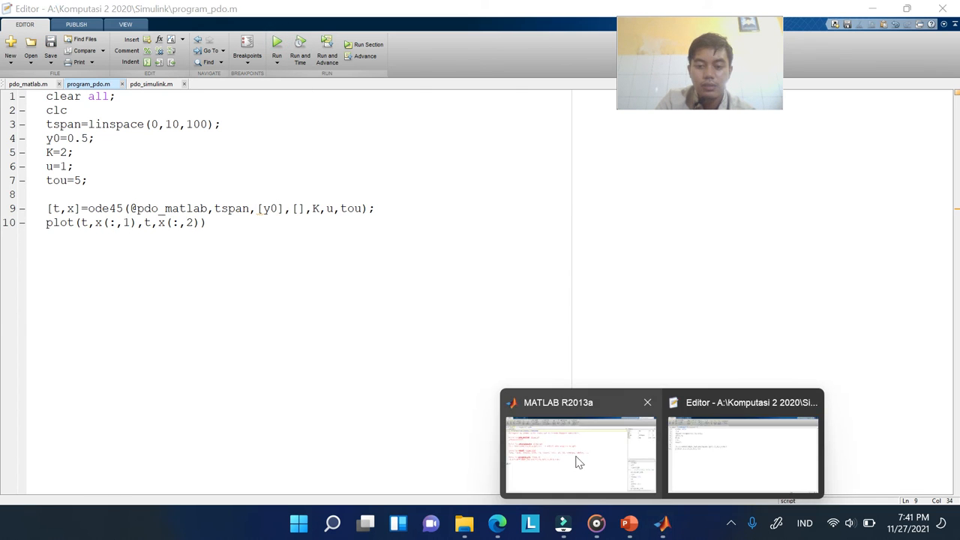
click(595, 481)
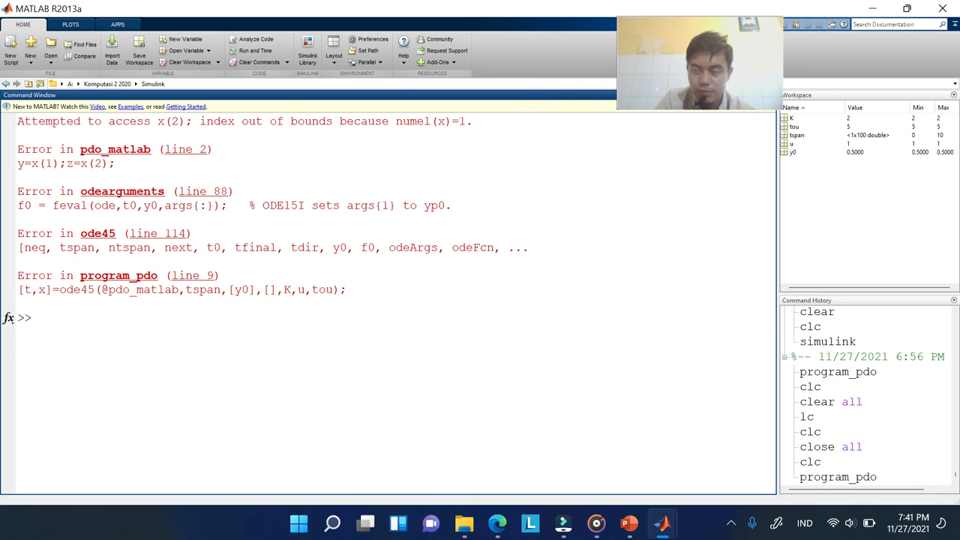